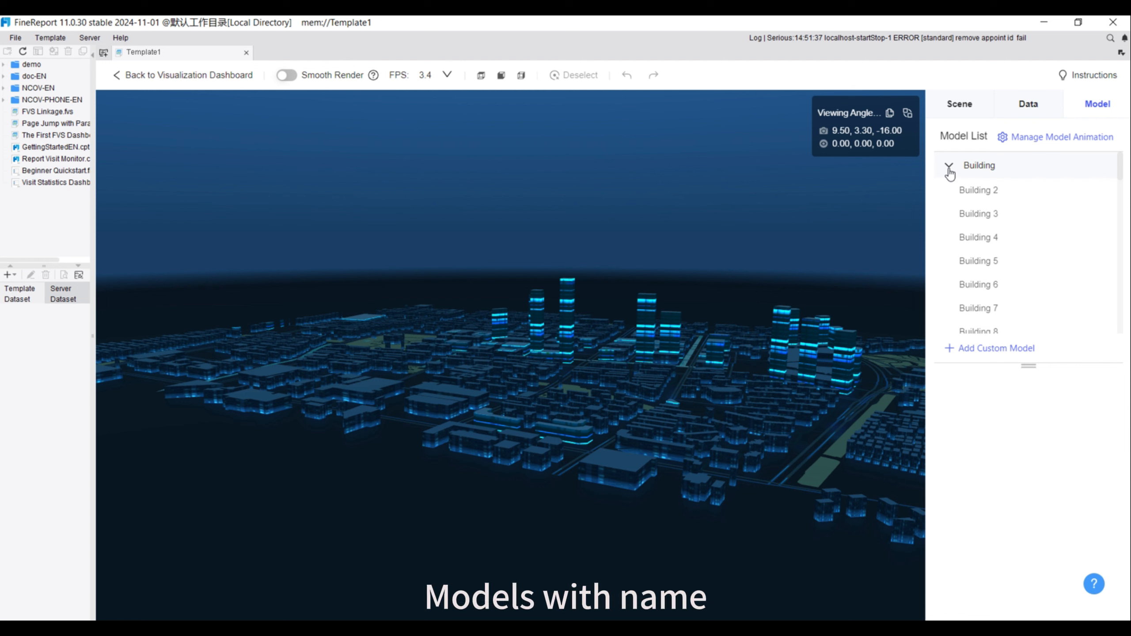
Upload Building1.glb from the Documents folder to the custom model library
click(951, 166)
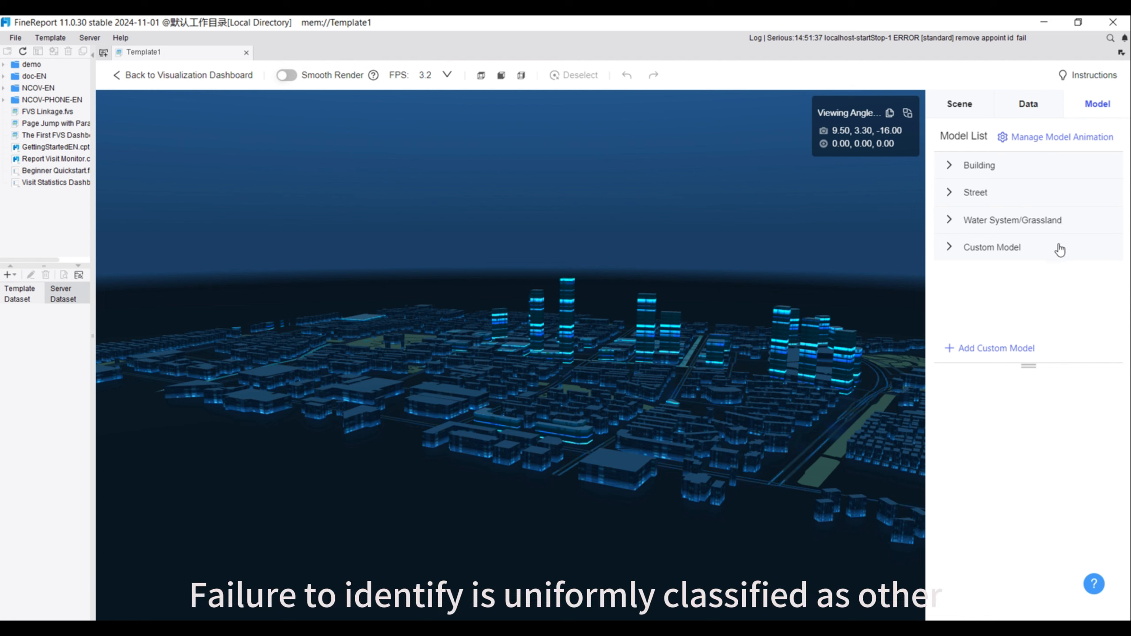
click(984, 350)
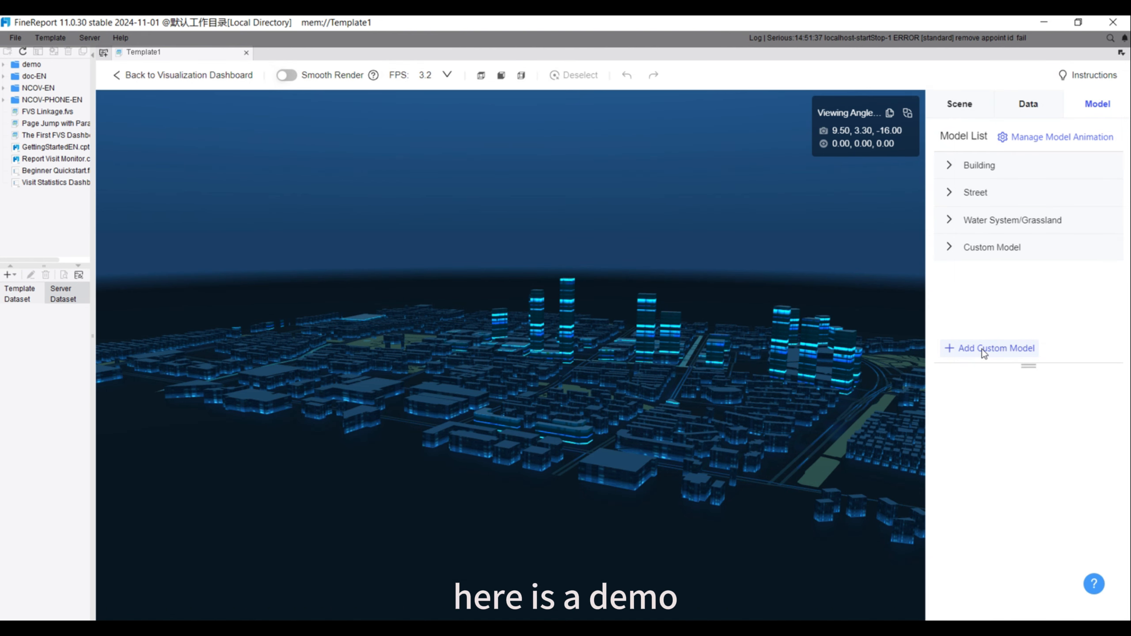
click(983, 350)
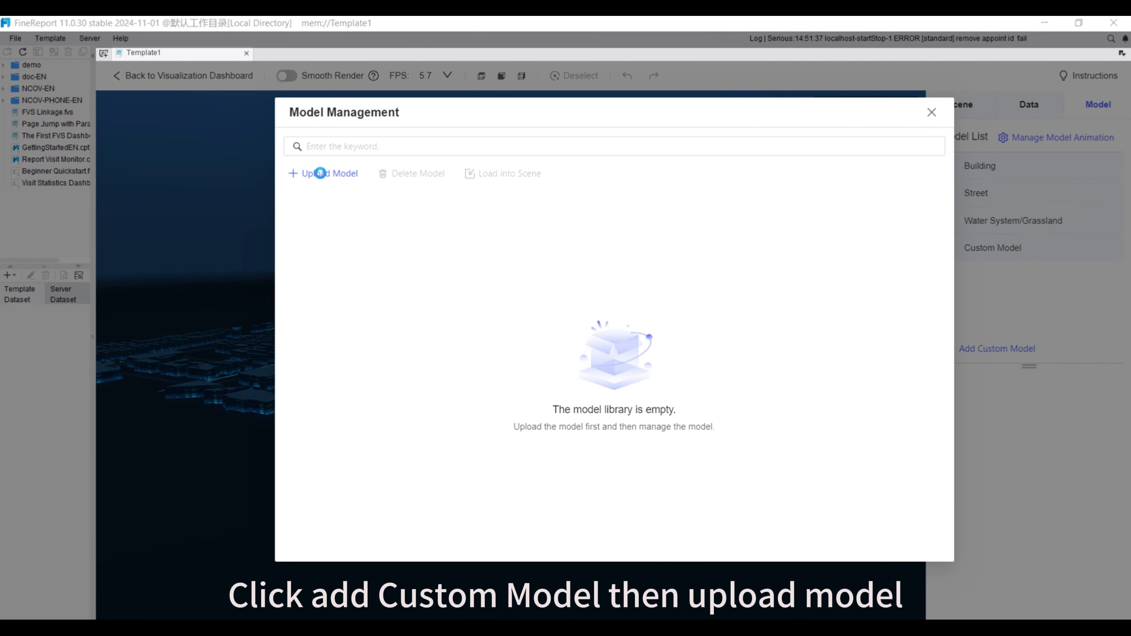
click(321, 173)
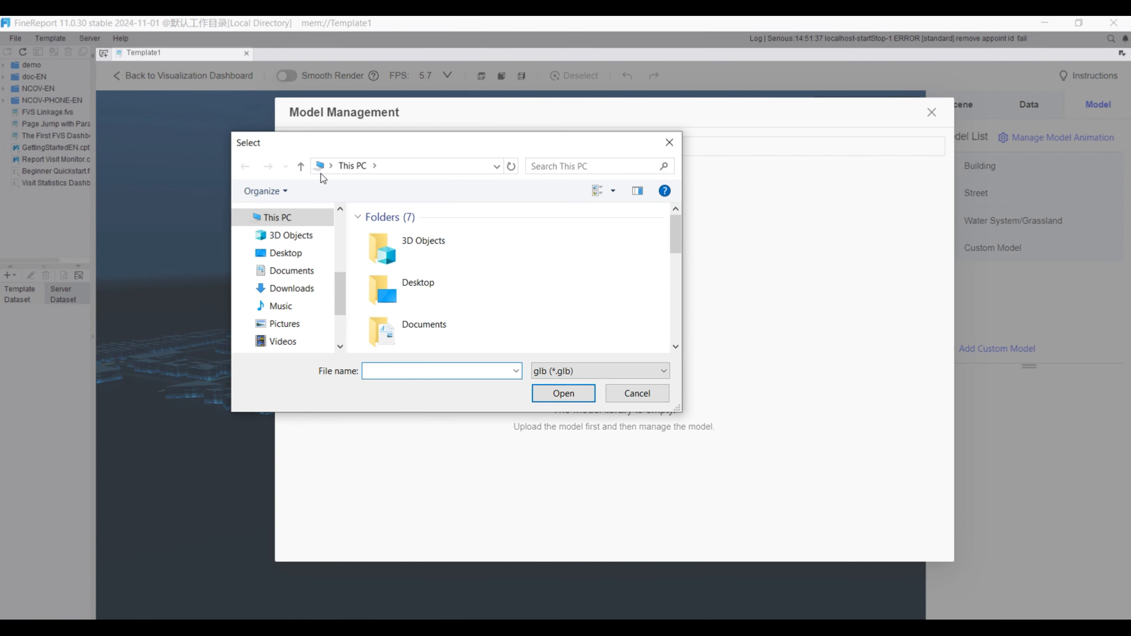
scroll(457, 301, down, 1)
double_click(458, 301)
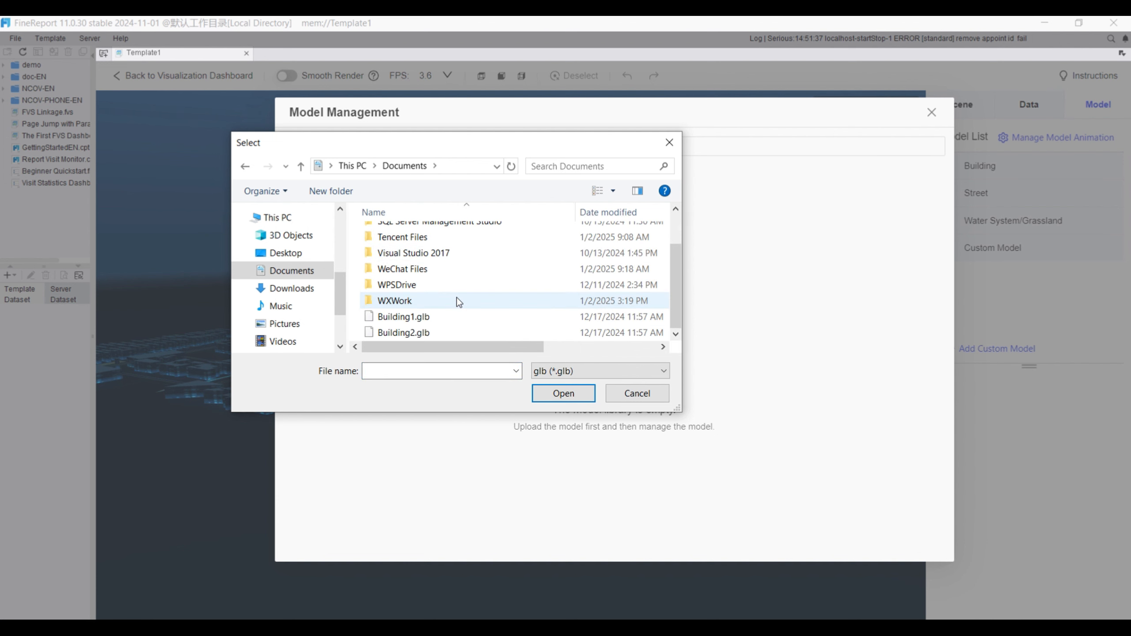
click(422, 317)
click(557, 394)
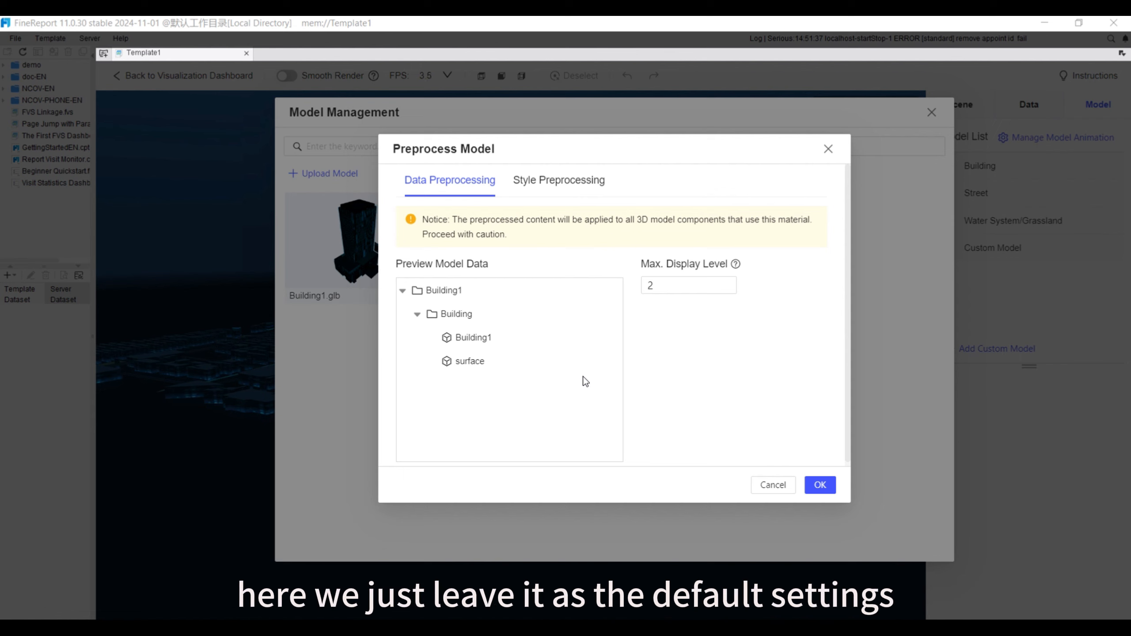
Accept the default data and style preprocessing for Building1.glb and load the model into the scene
click(544, 180)
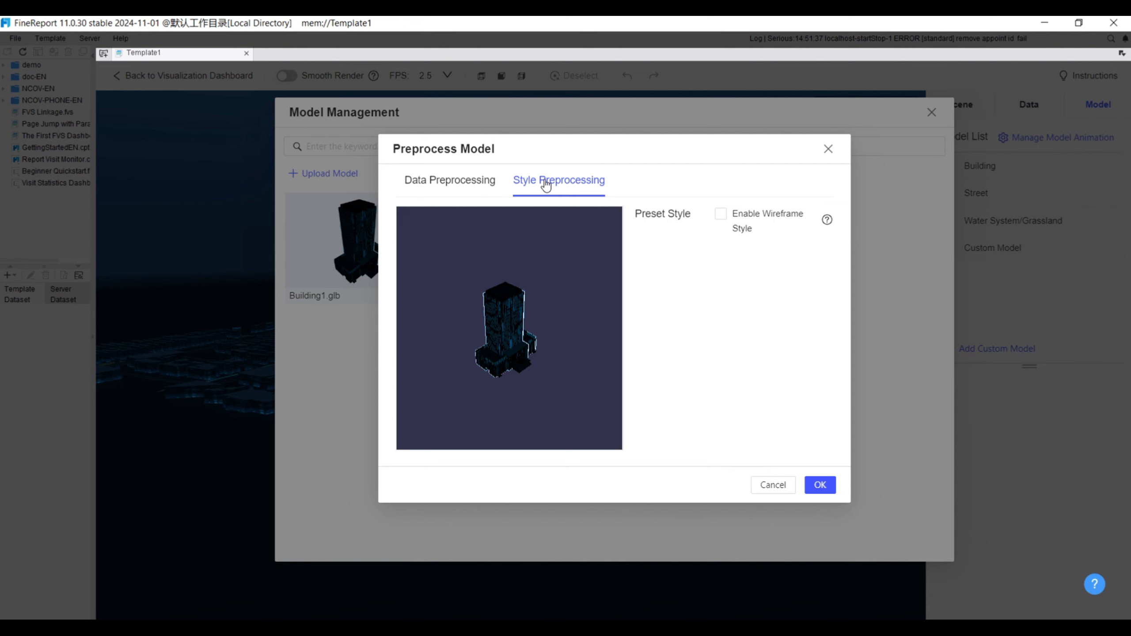
click(822, 485)
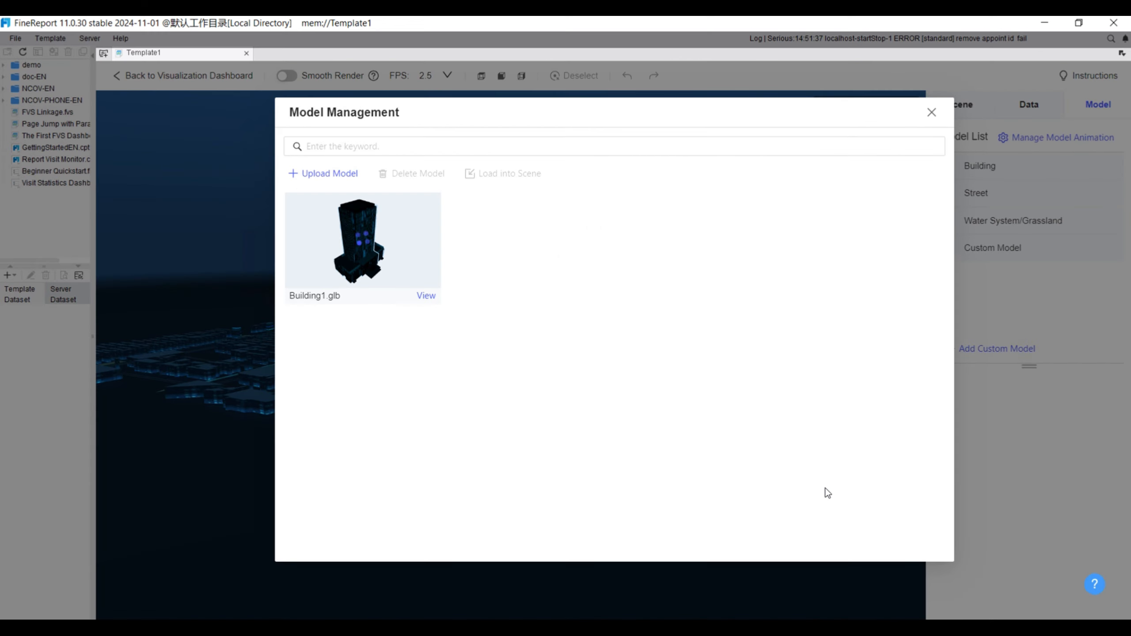
click(421, 229)
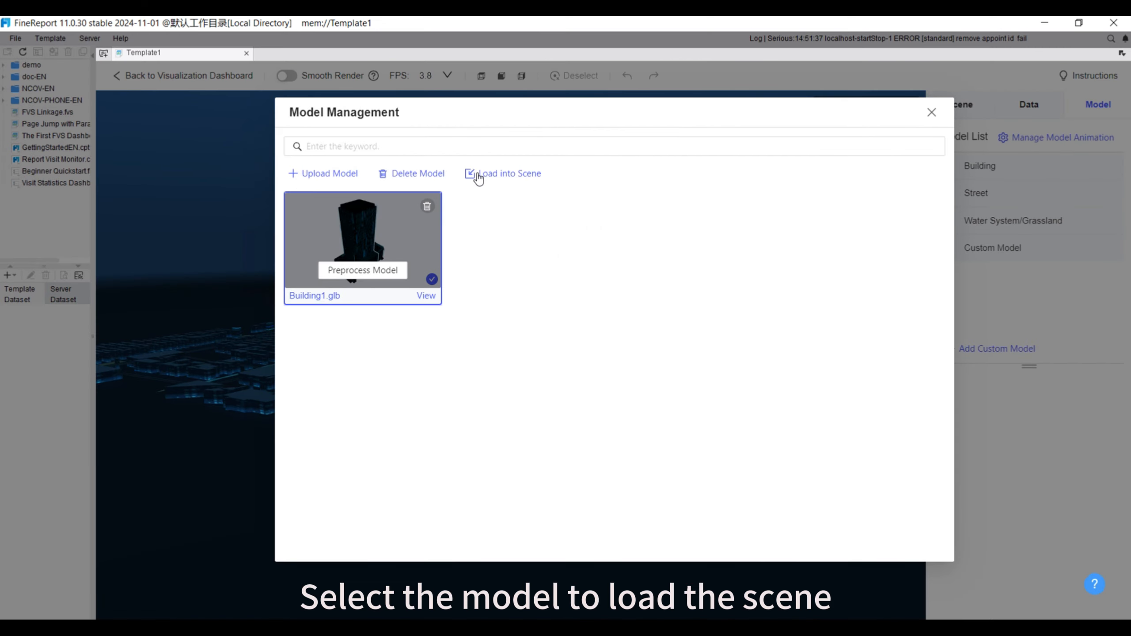
click(475, 174)
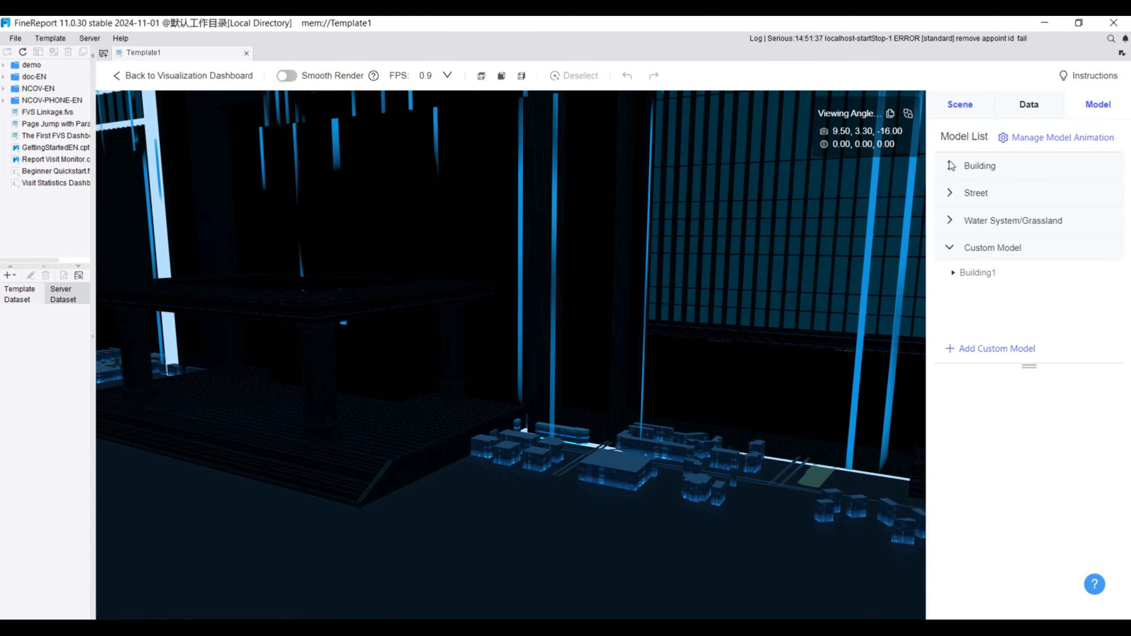
Set the scale of the Building1 custom model to 0.01, keeping the fixed ratio
click(984, 272)
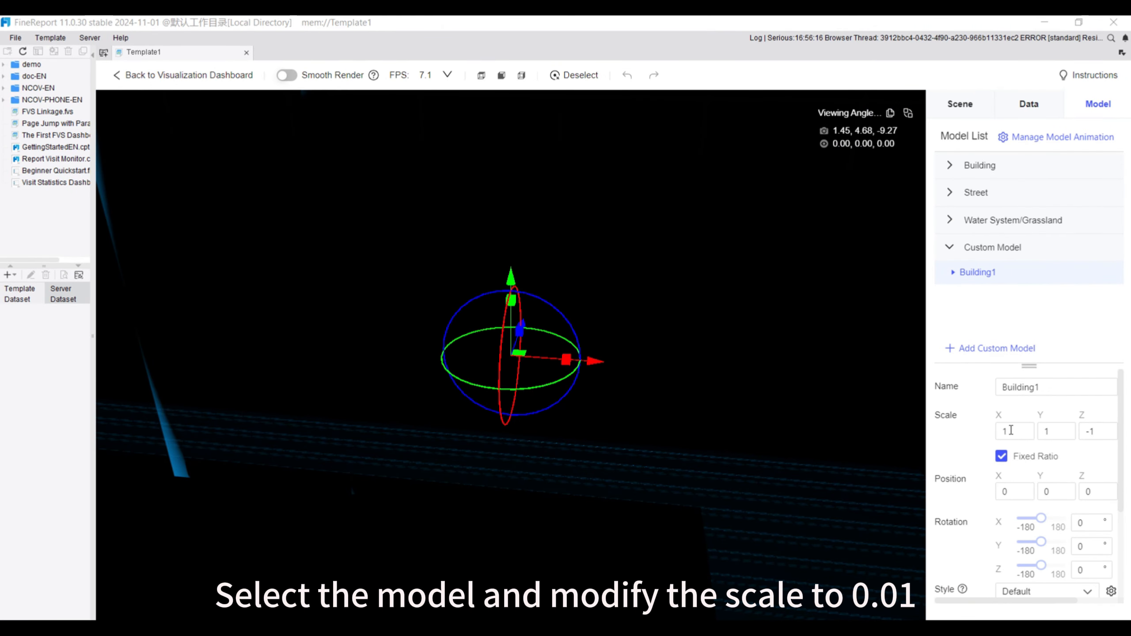
click(1010, 430)
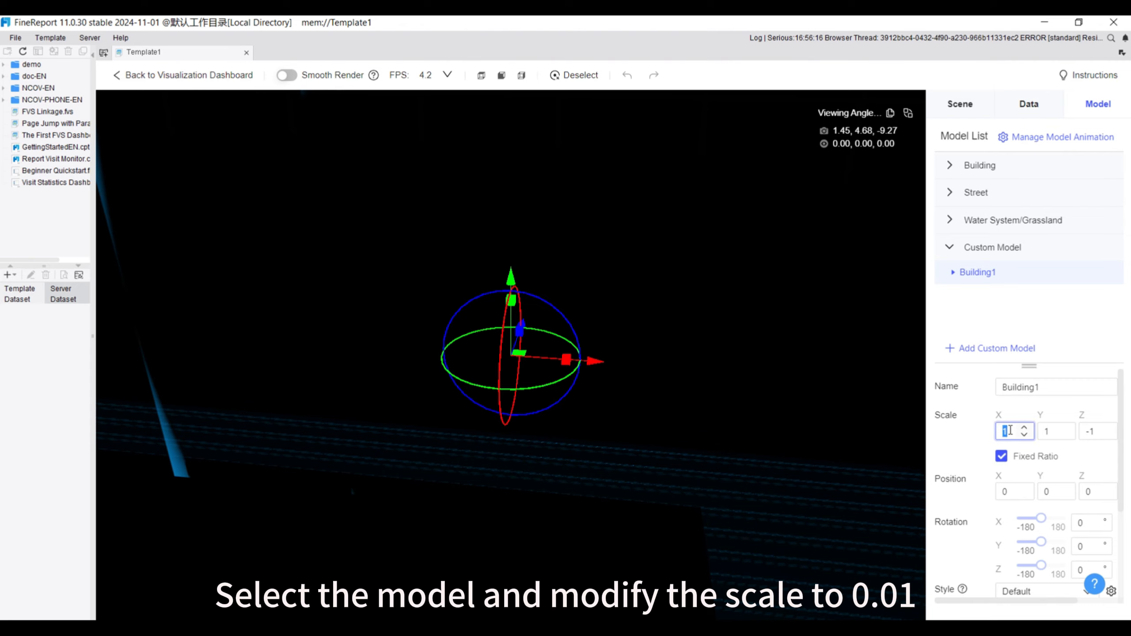
click(987, 438)
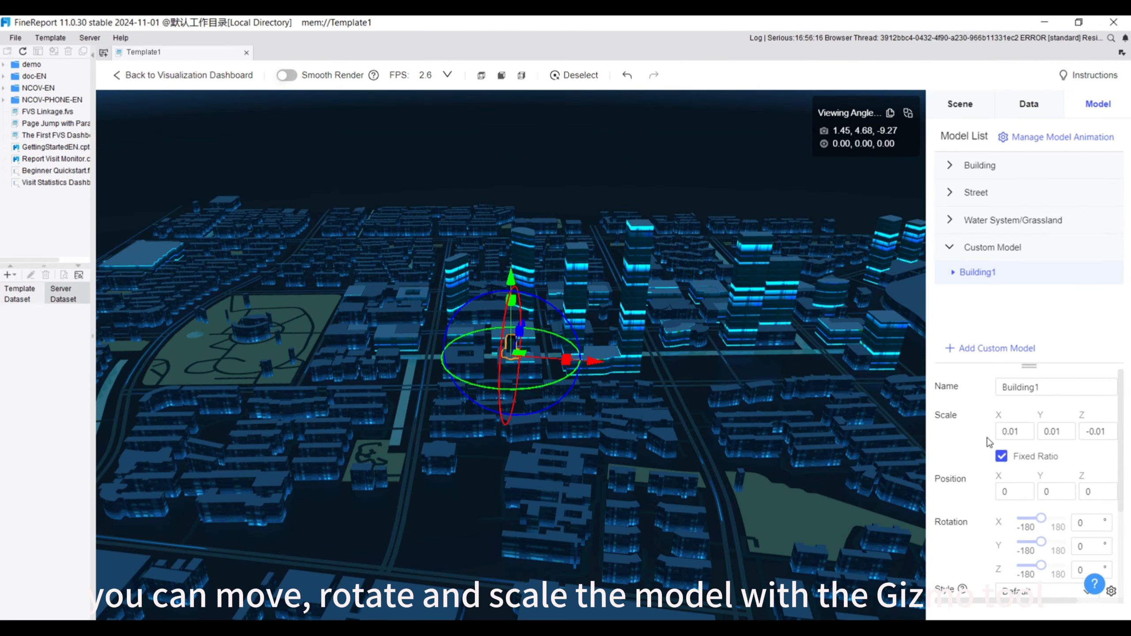
Fine-tune the scale of the Building1 custom model to 0.03
scroll(614, 410, up, 10)
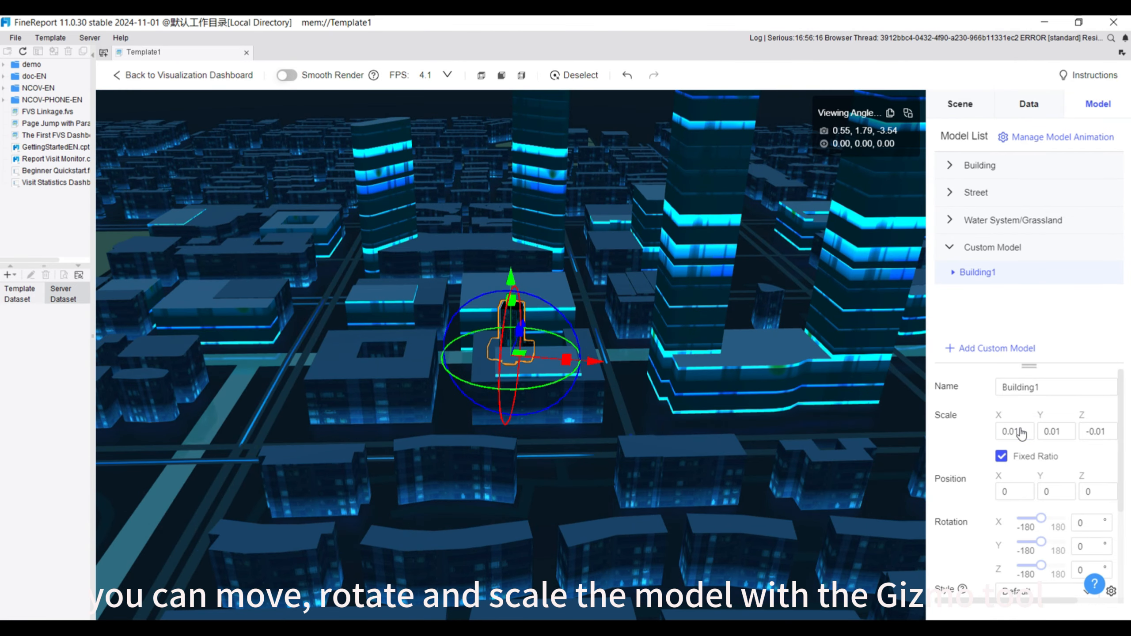
click(1005, 431)
key(BackSpace)
text(3)
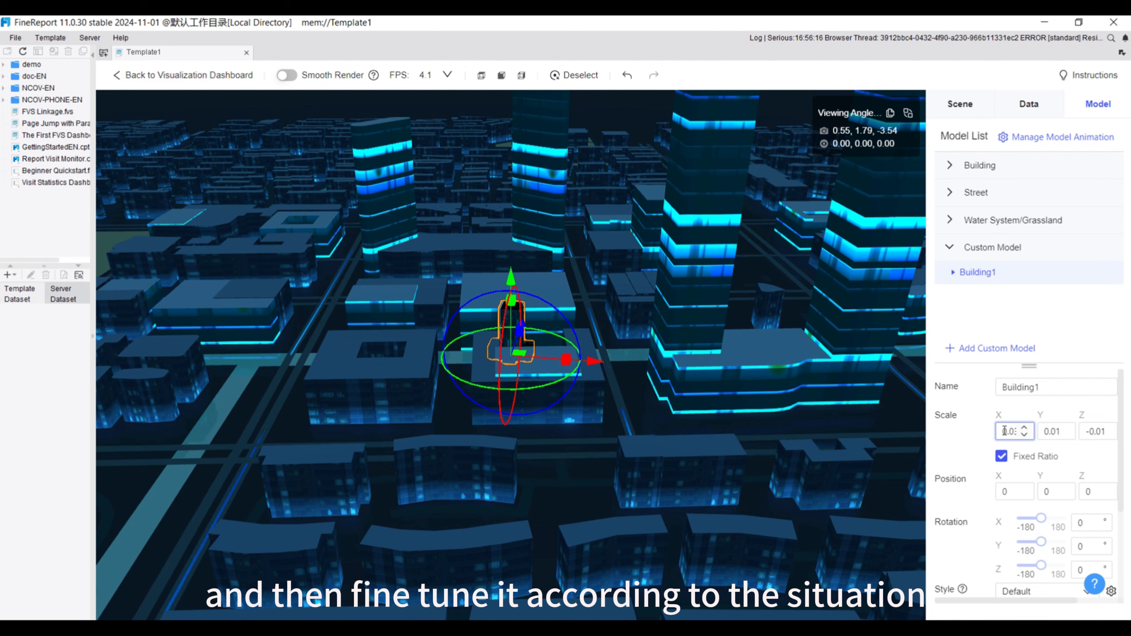
click(981, 438)
Move Building1 along the ground plane, away from the high-rises, to the area beside the small park
scroll(633, 431, down, 5)
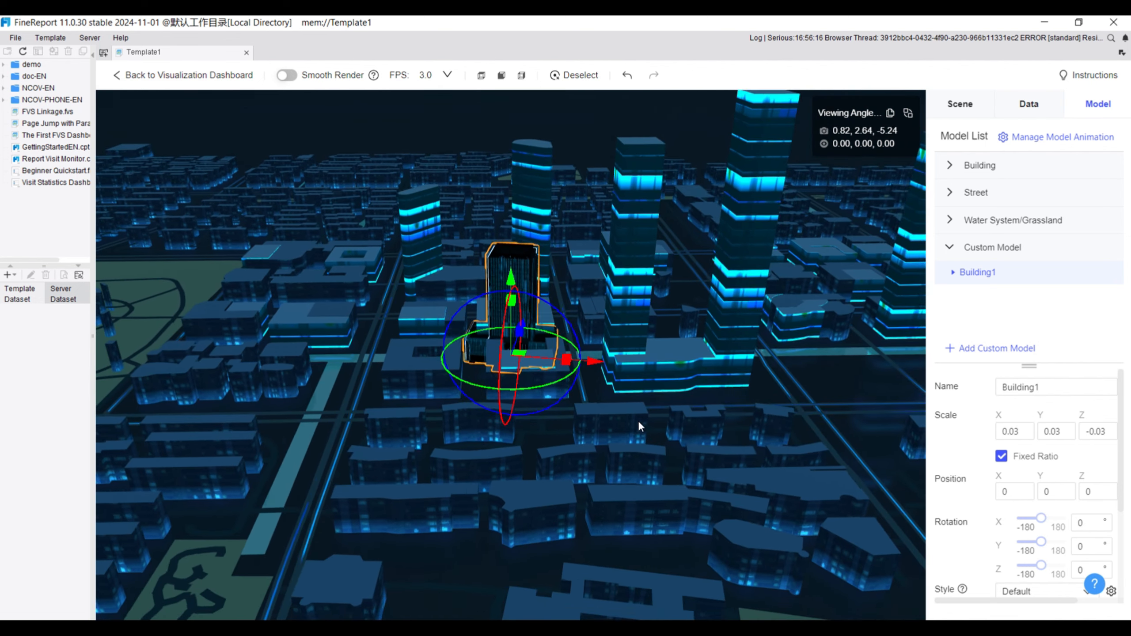
drag(522, 356, 477, 536)
scroll(541, 476, down, 4)
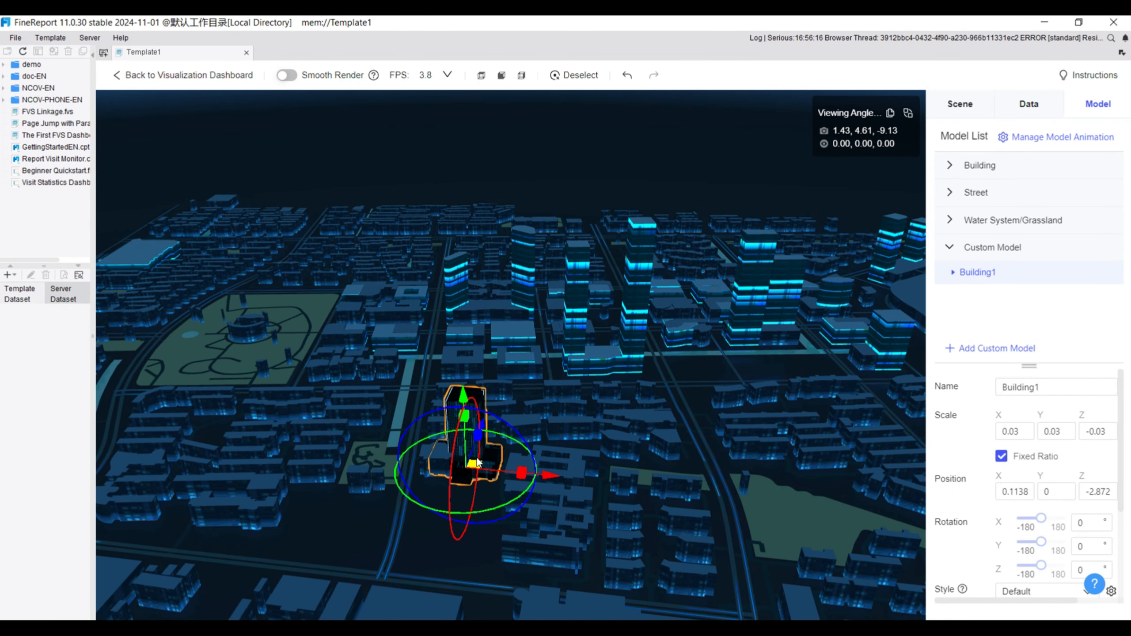
drag(476, 465, 469, 519)
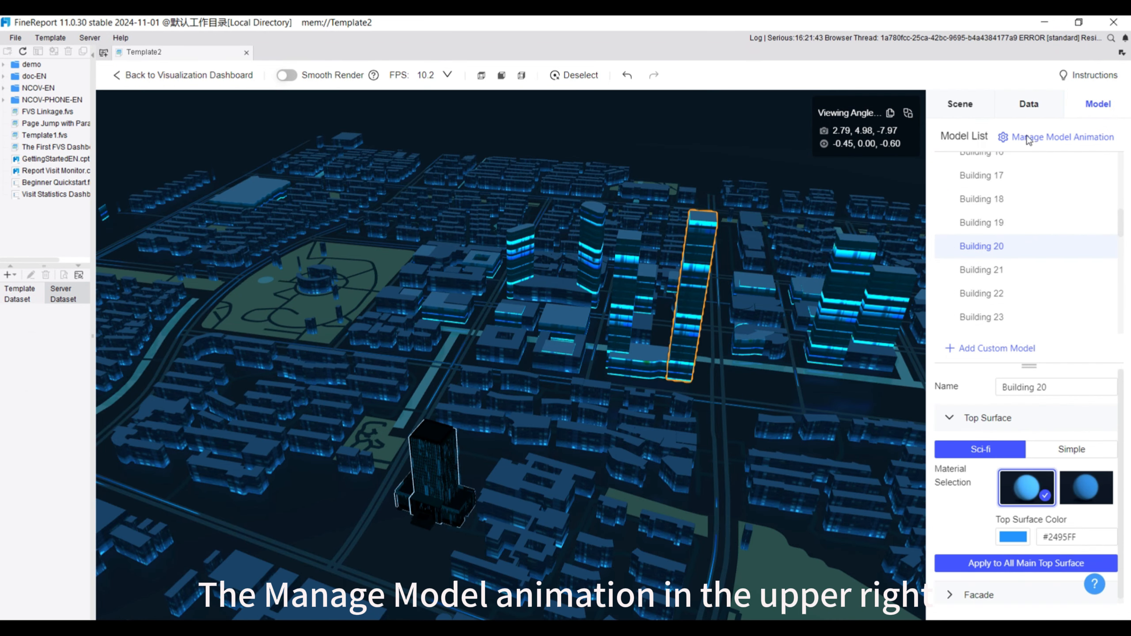
Look at the model animation management and leave it without adding an animation solution
click(1050, 138)
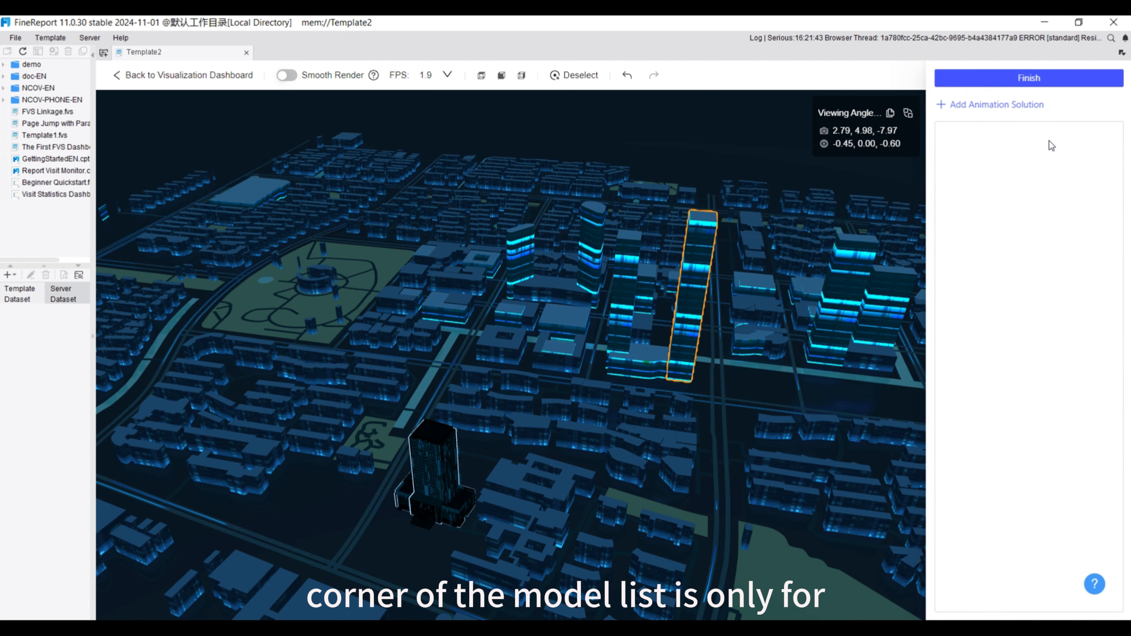
click(1030, 79)
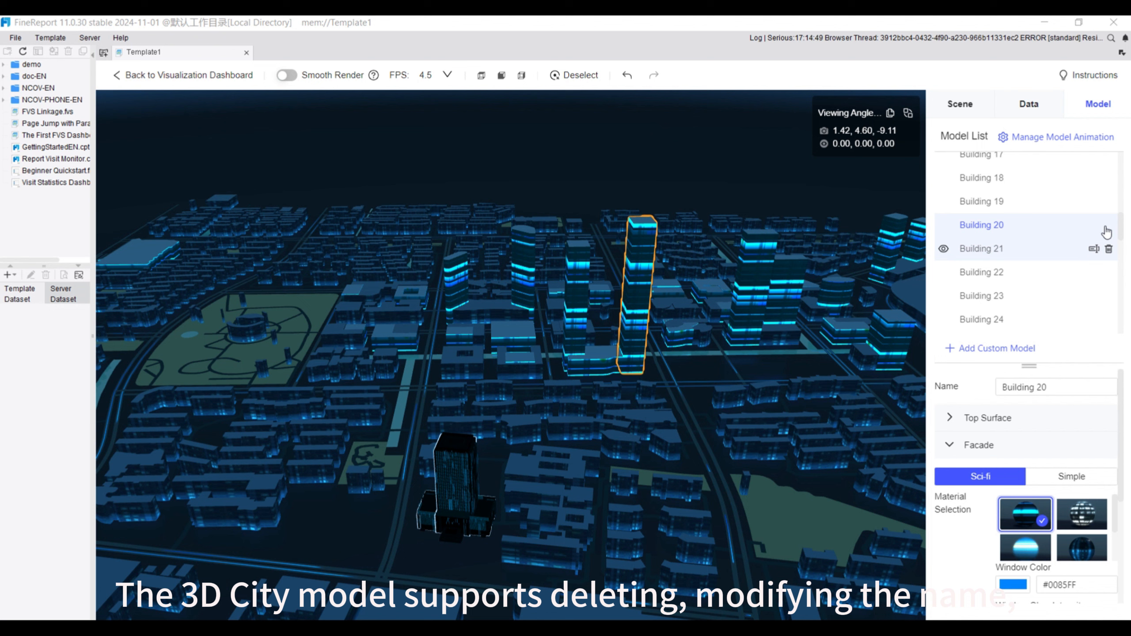
Hide Building 20 in the scene and show it again
mouse_move(1107, 229)
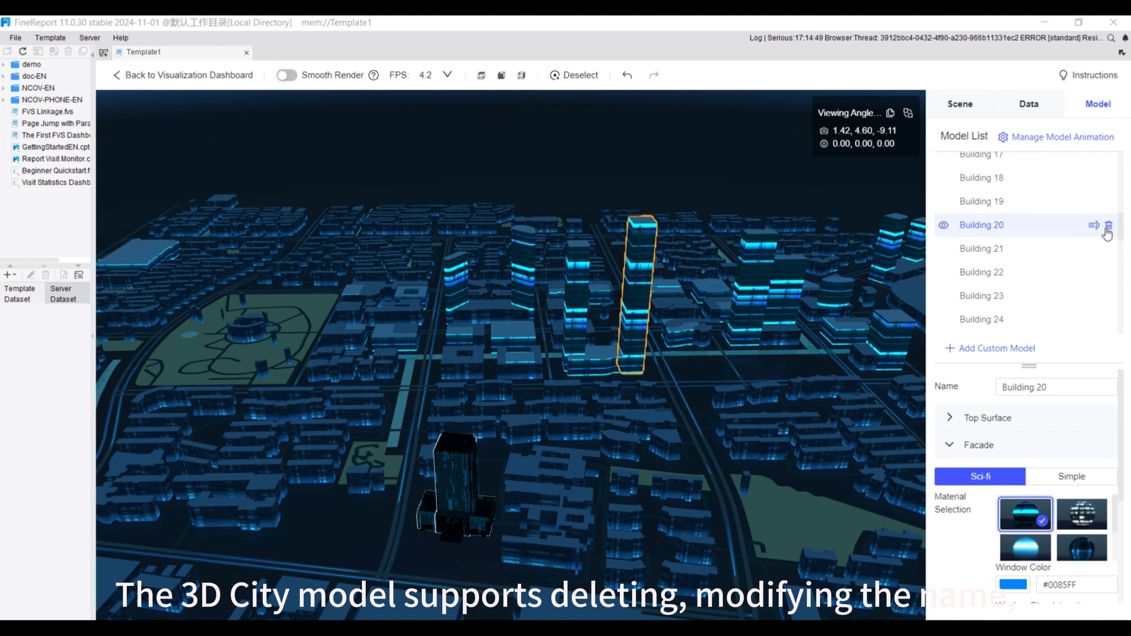
click(944, 226)
click(944, 225)
View Building 20's top surface settings and try the Main Building Facade 3 material on its facade
click(988, 418)
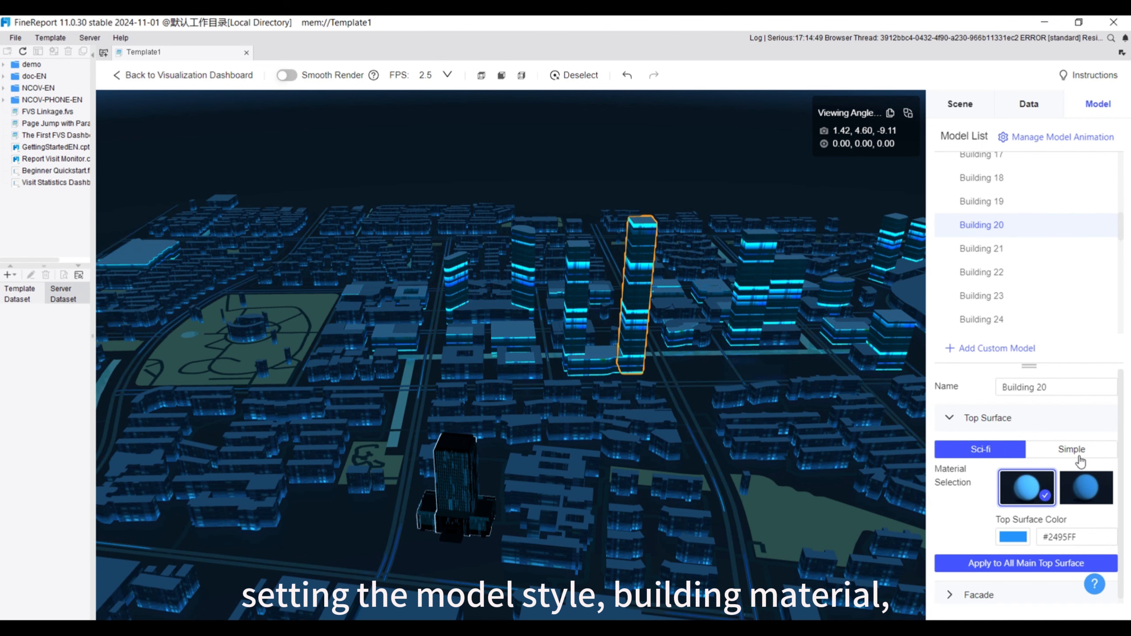
click(980, 590)
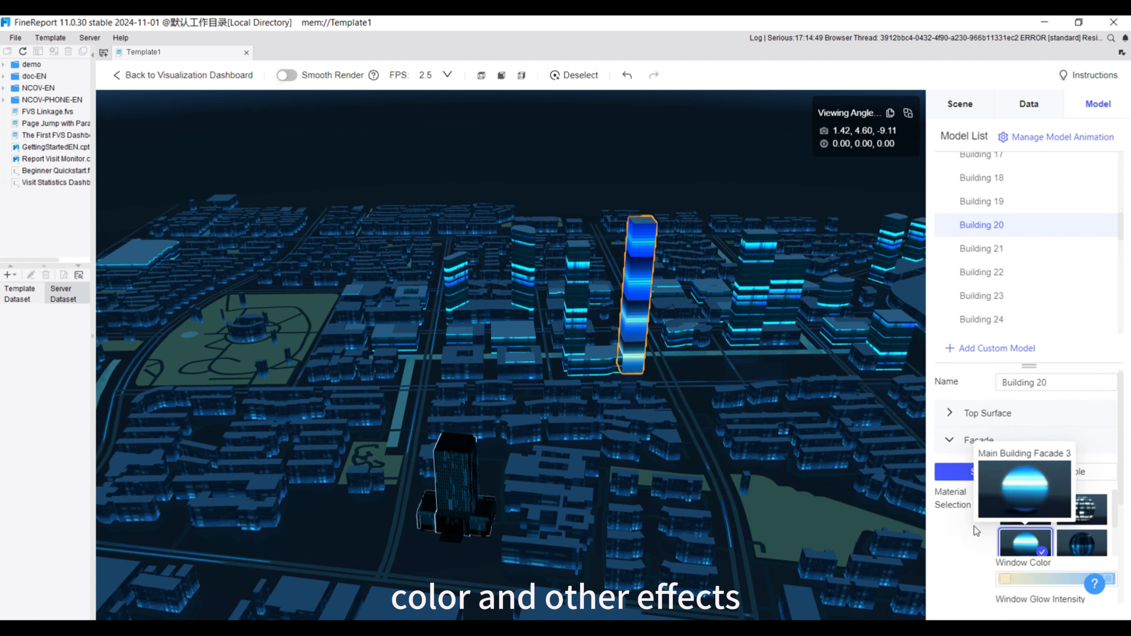
scroll(1022, 513, down, 4)
Examine the city scene from the preset view angles and by rotating, panning and zooming around the custom building
click(502, 77)
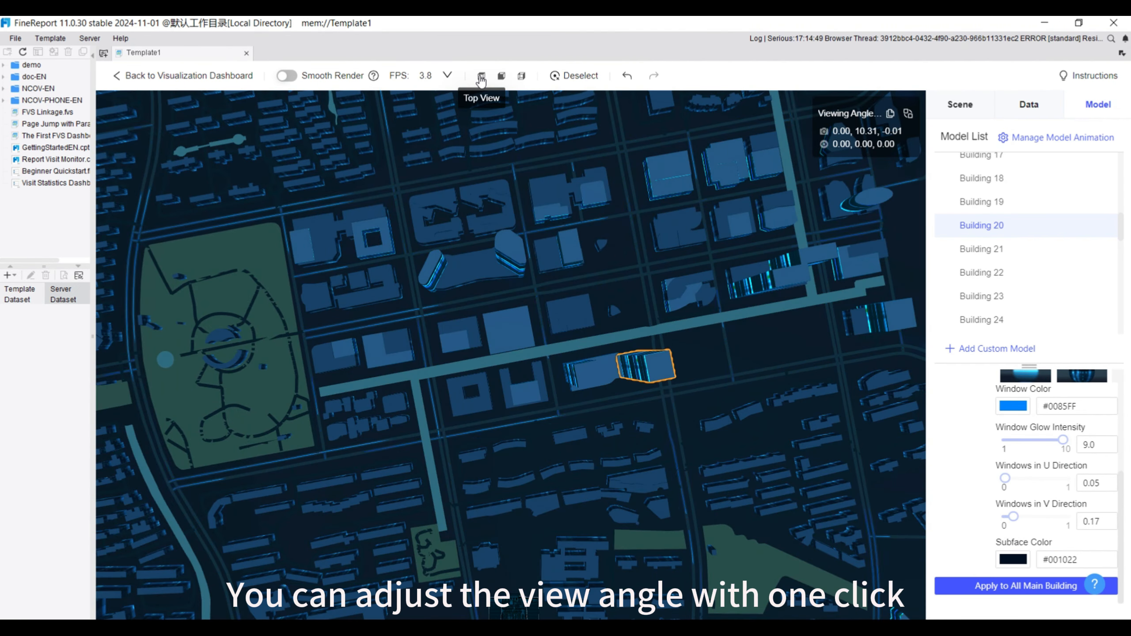
click(522, 76)
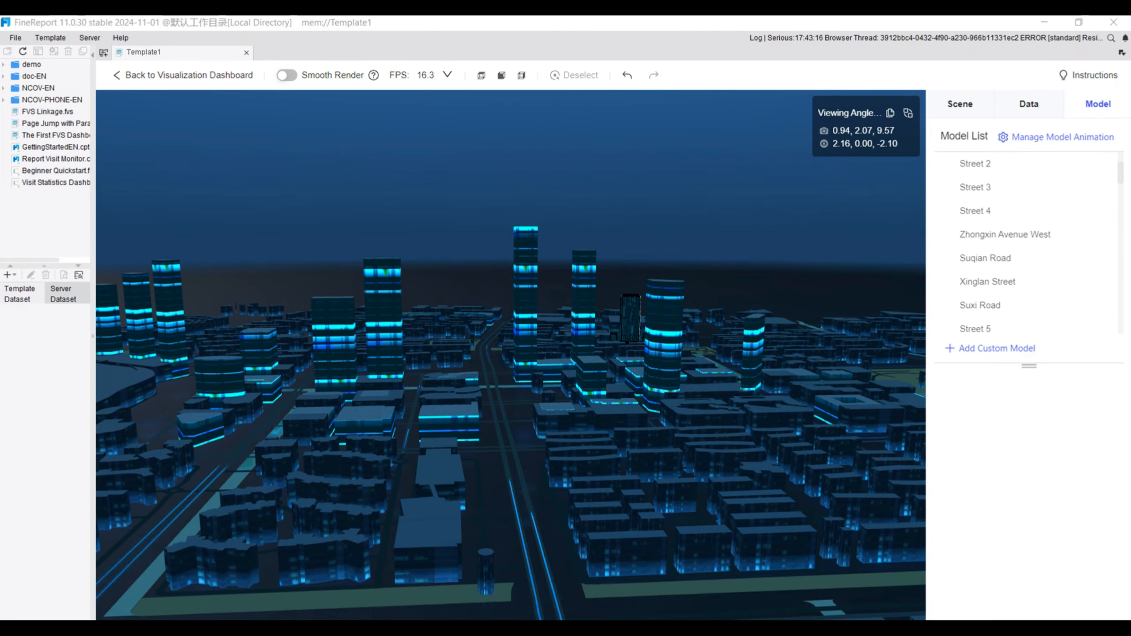
drag(725, 518, 594, 454)
right_drag(593, 452, 626, 465)
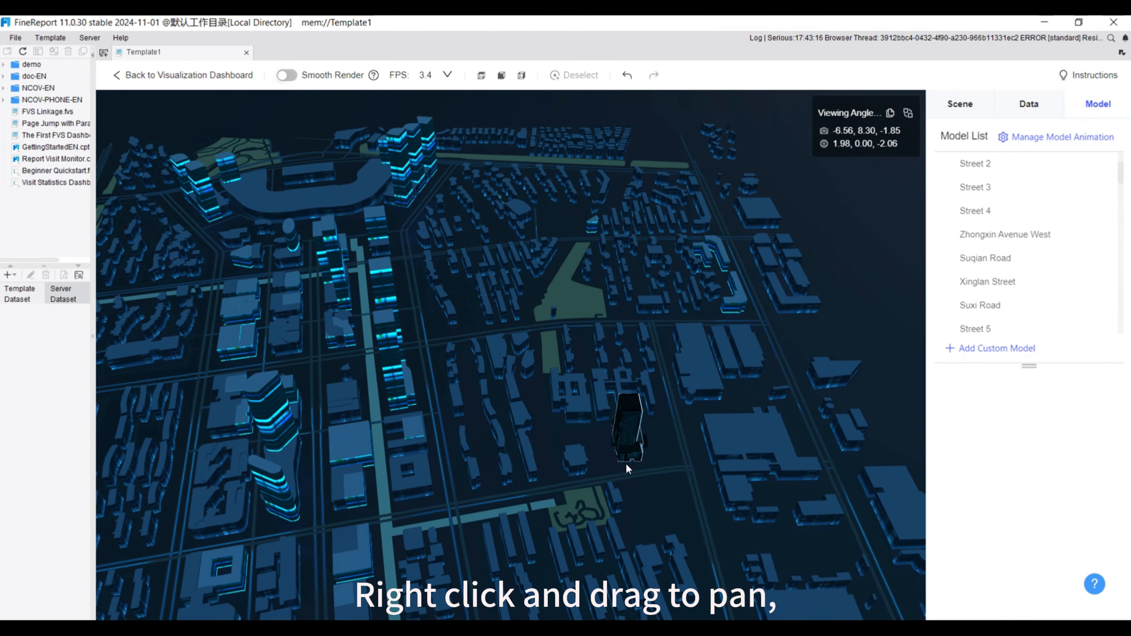
right_drag(533, 421, 543, 484)
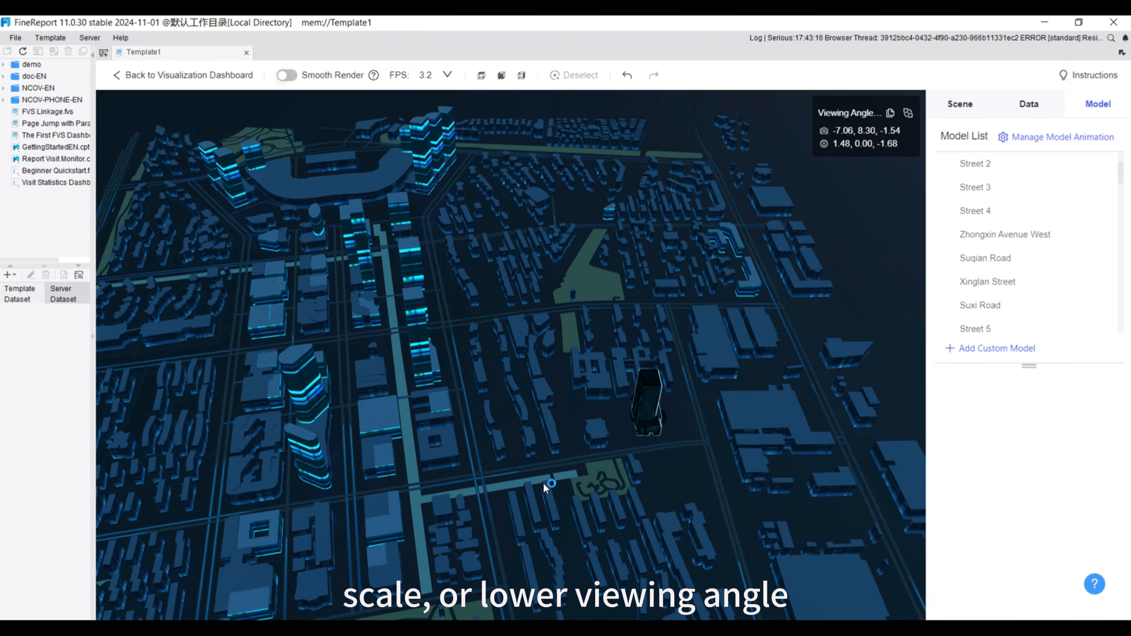
scroll(542, 483, down, 5)
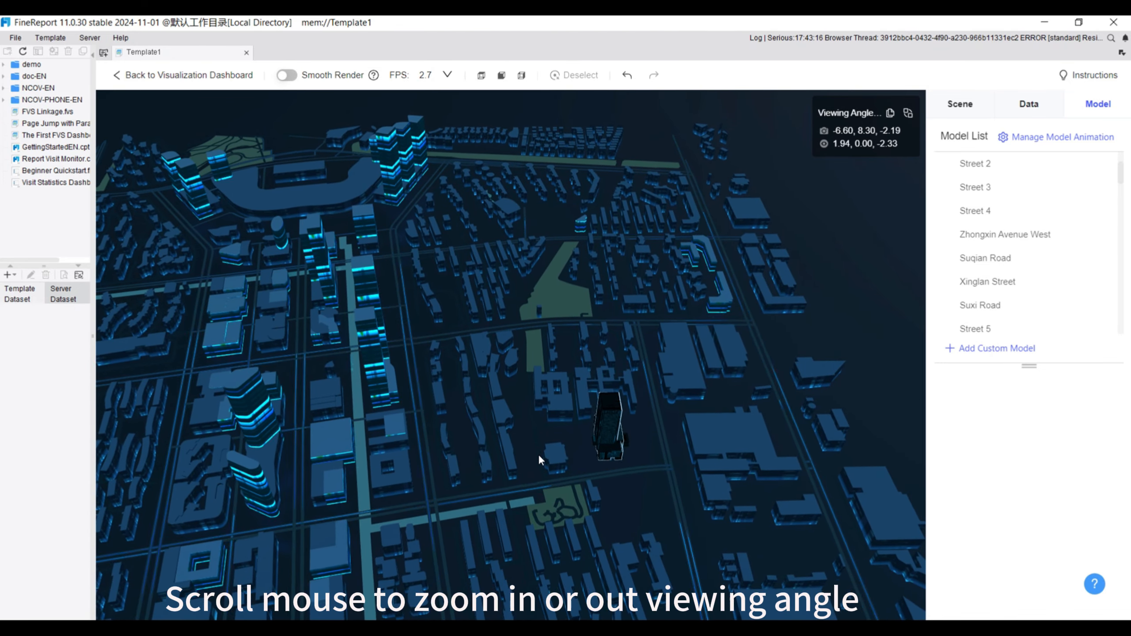
scroll(492, 463, up, 6)
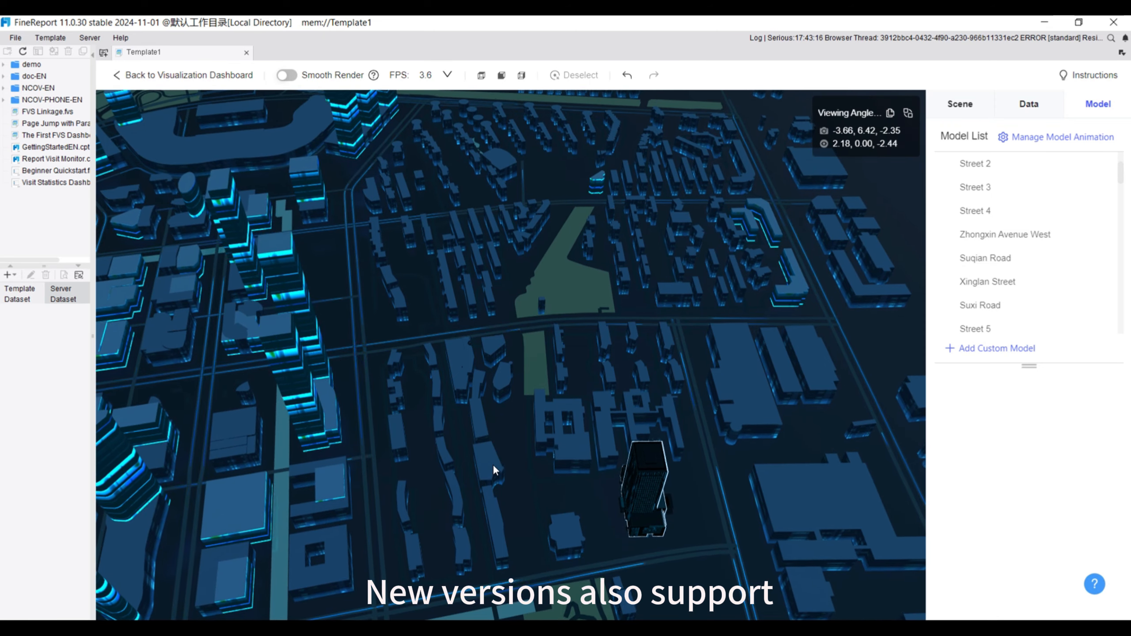
key(Left)
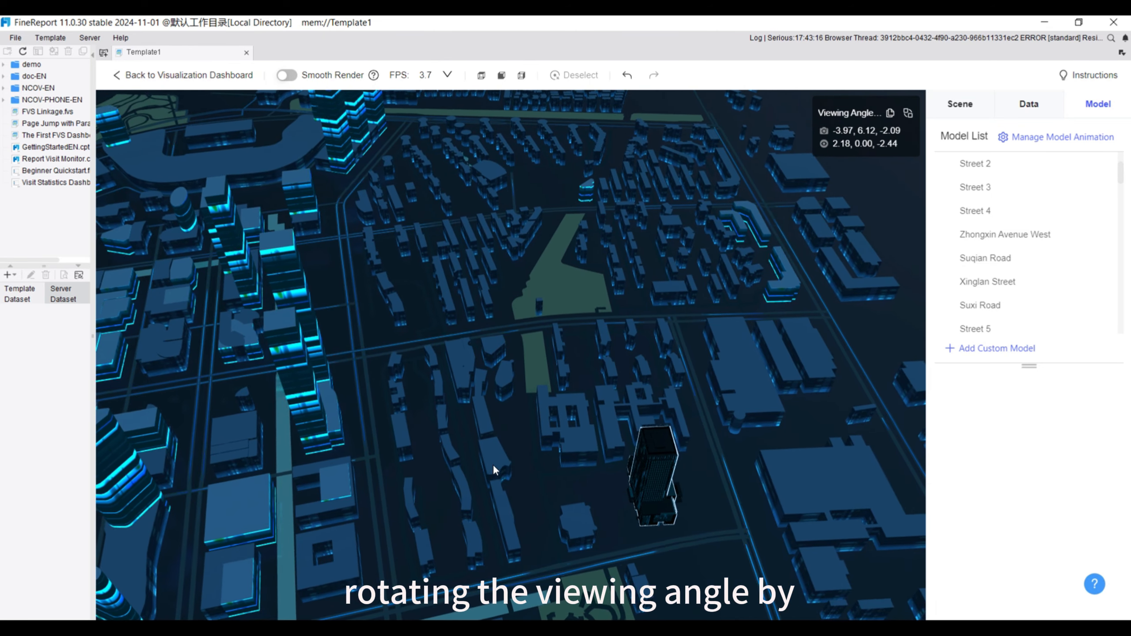
key(Right)
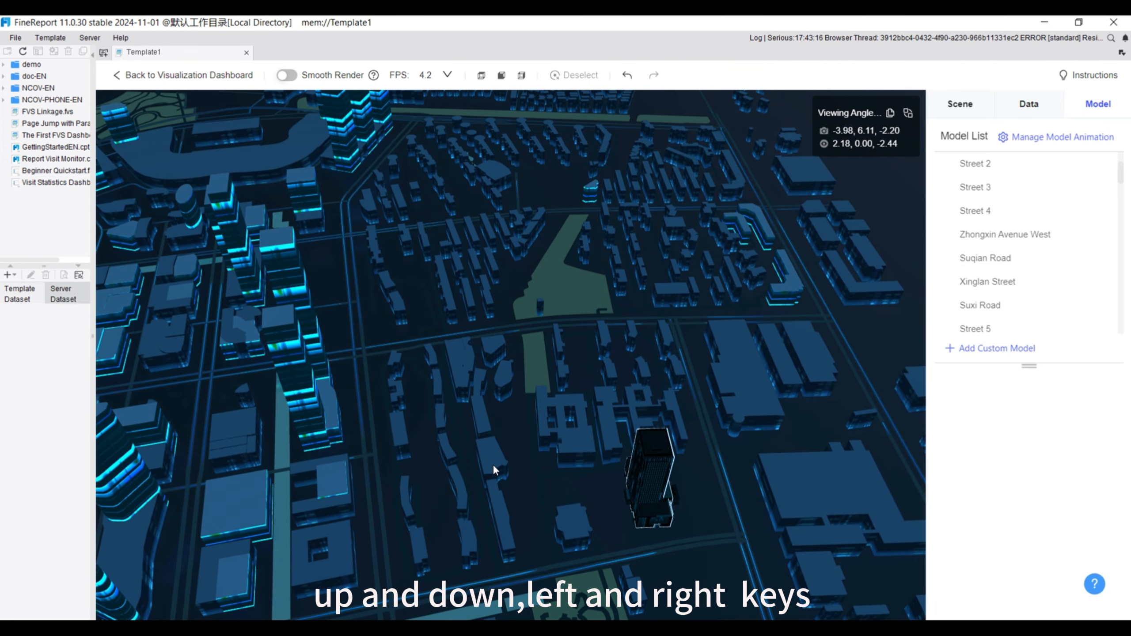
key(Up)
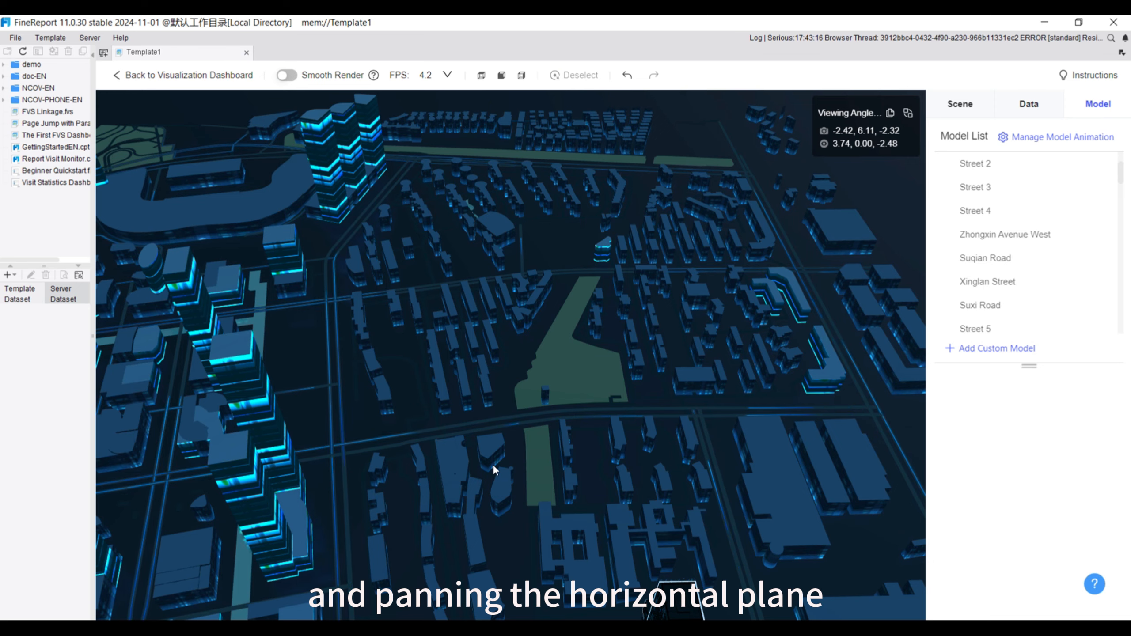
key(Down)
key(Left)
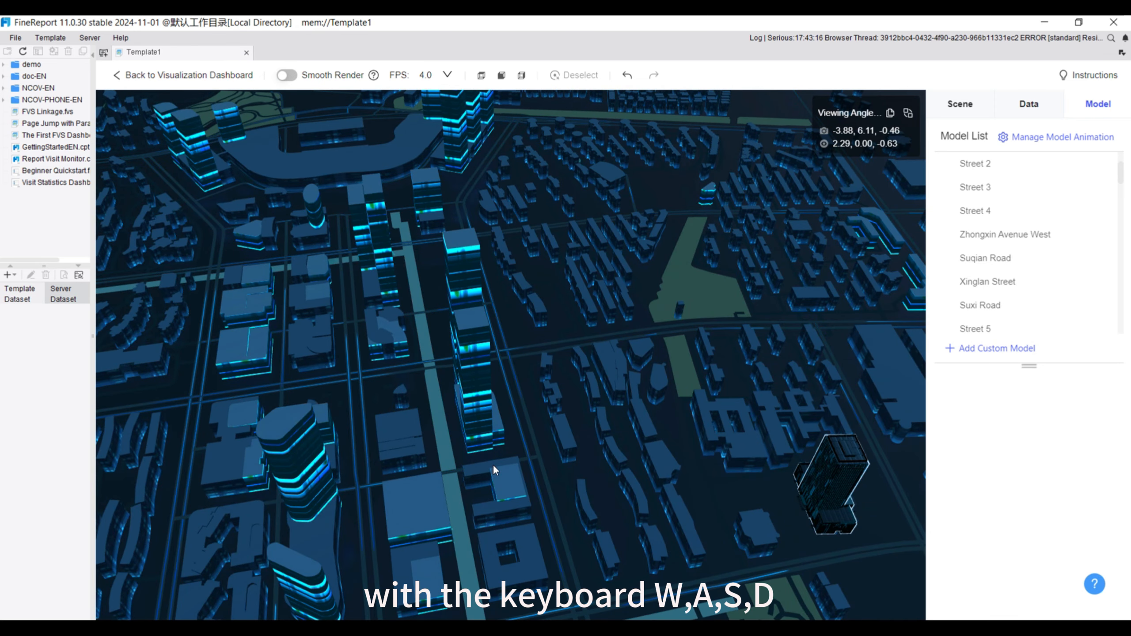
Switch to the scene's data settings and bring up the types of data layer that can be added
click(1026, 105)
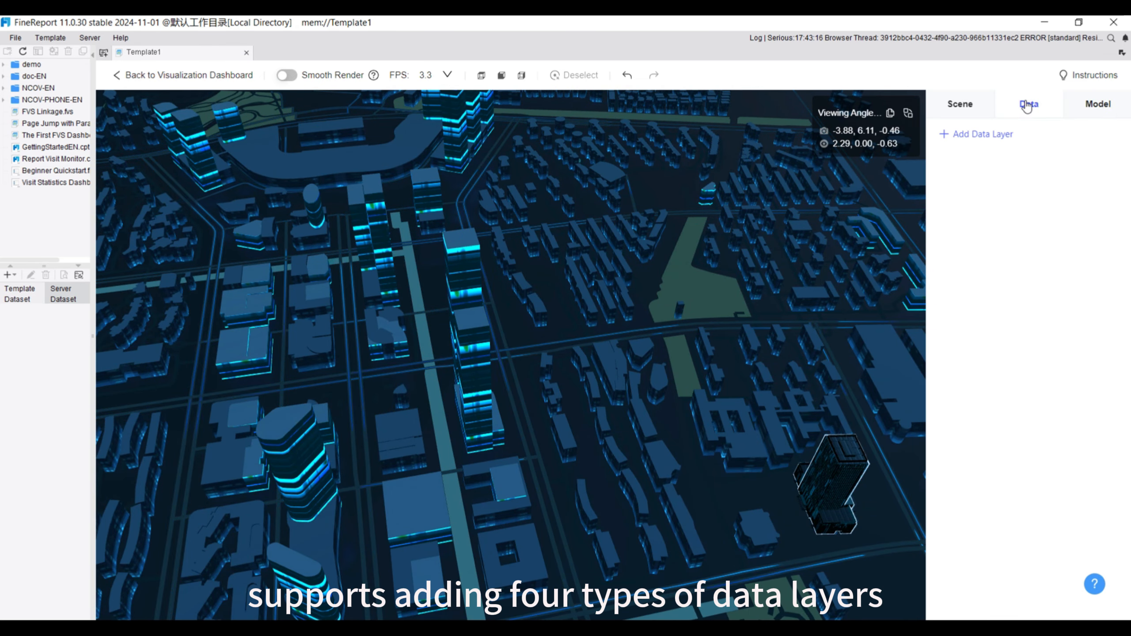
click(992, 136)
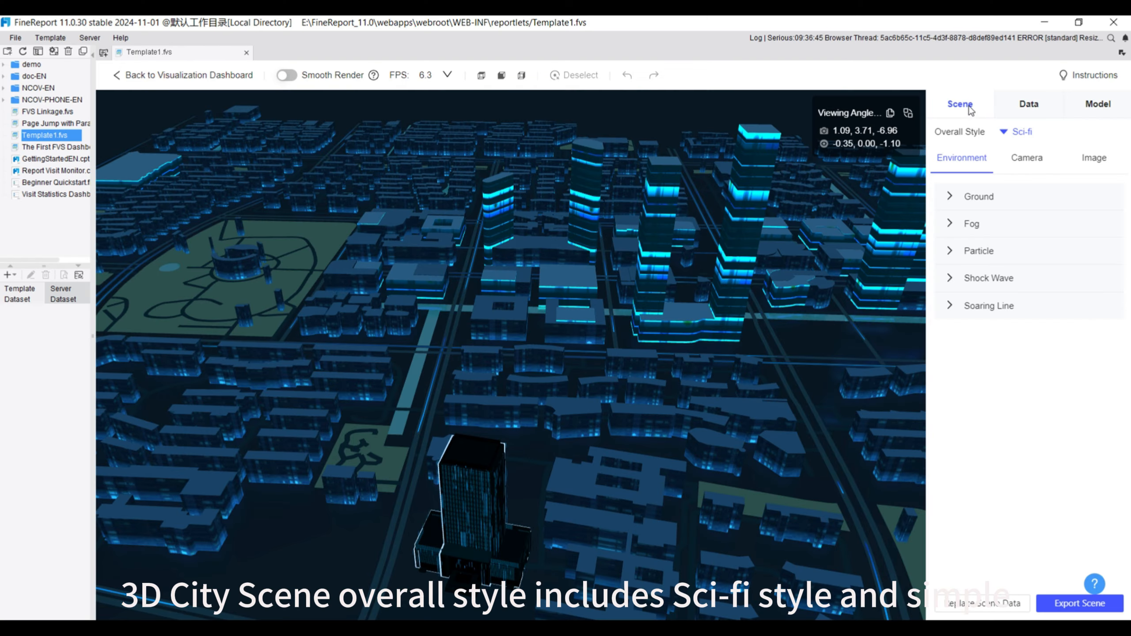
Try the Base Map ground background in the scene's environment settings, and switch it back to Monochrome
click(1004, 133)
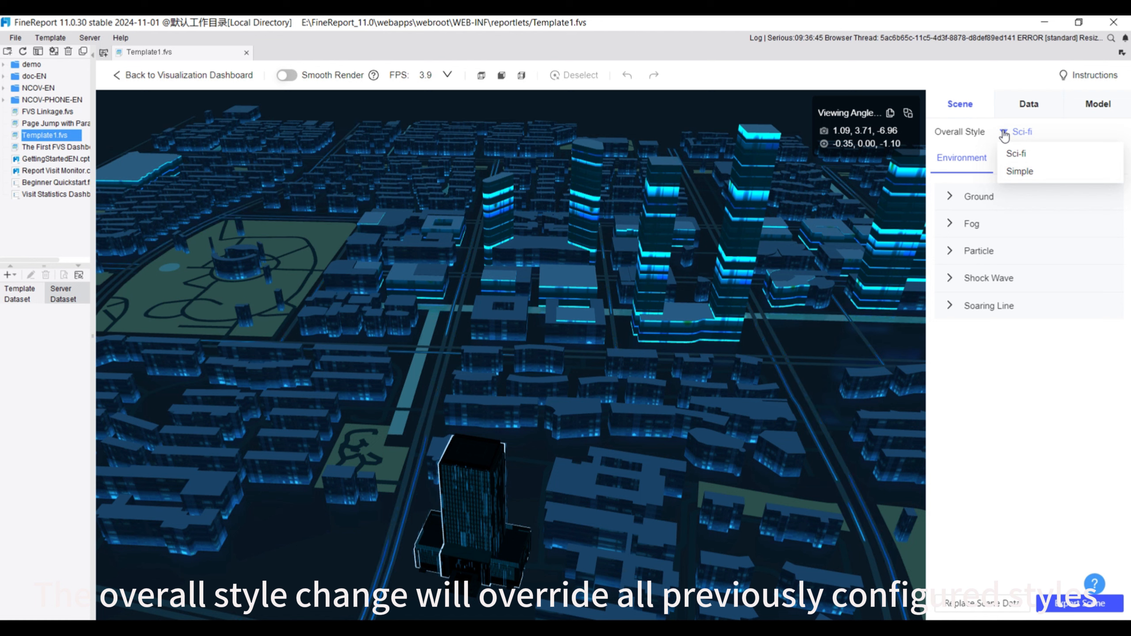
click(952, 198)
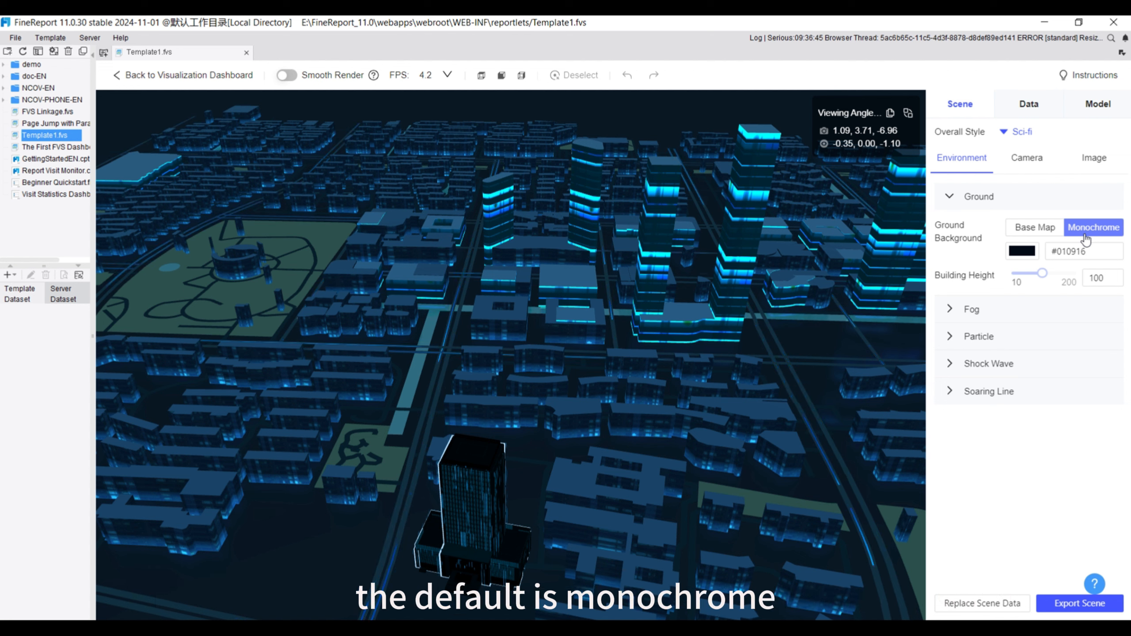
click(1032, 230)
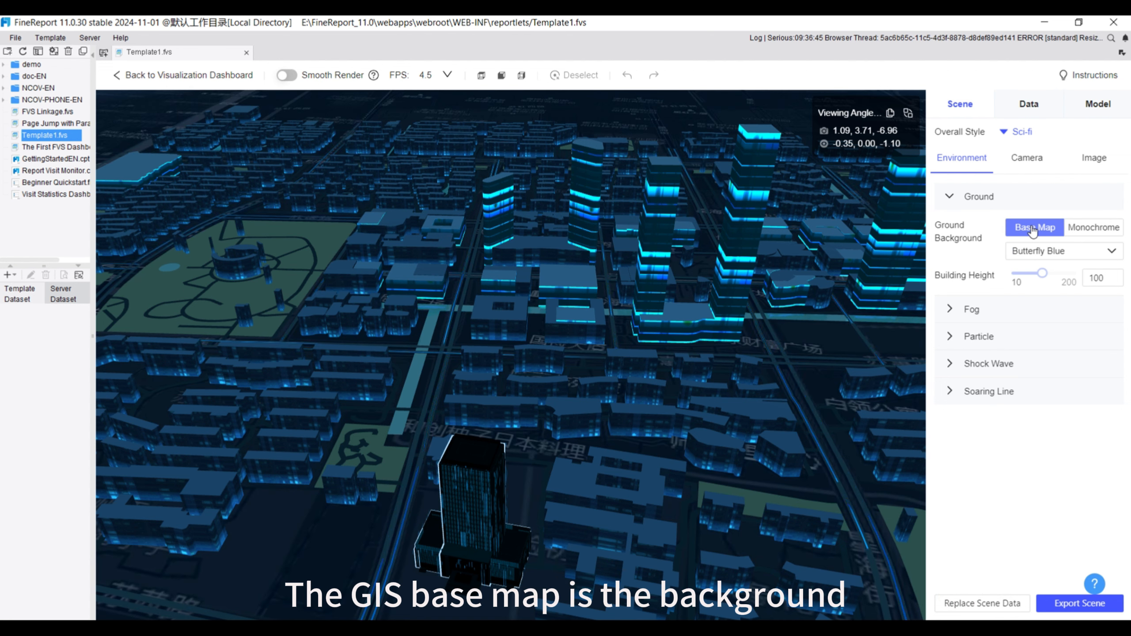
click(1090, 229)
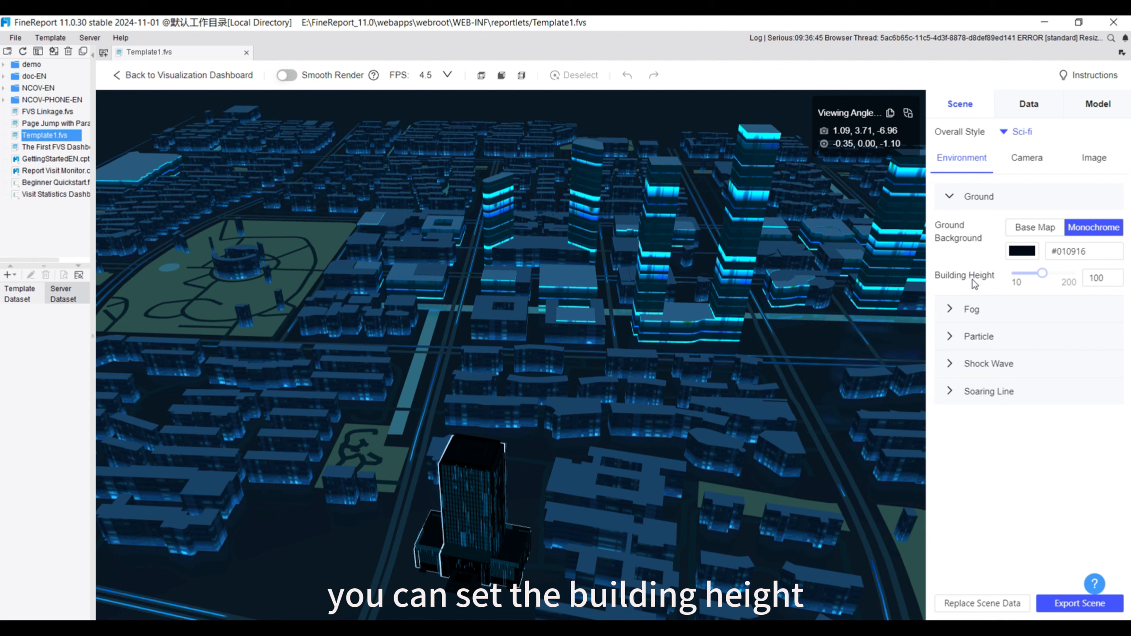
Try the particle effect in the city scene and turn it off again
click(950, 336)
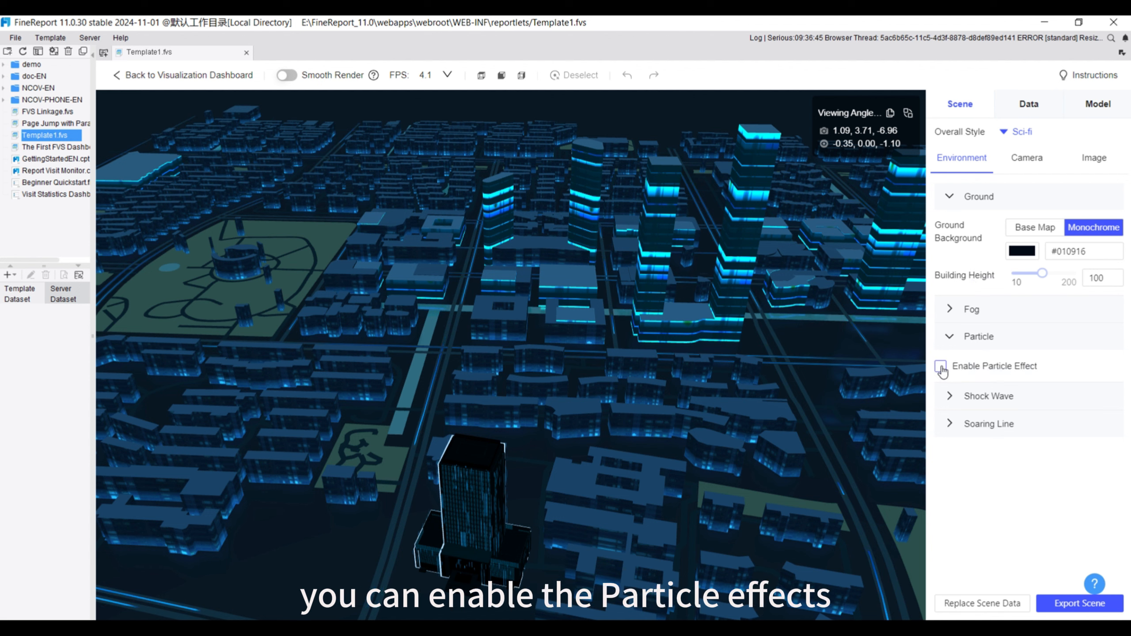
click(941, 367)
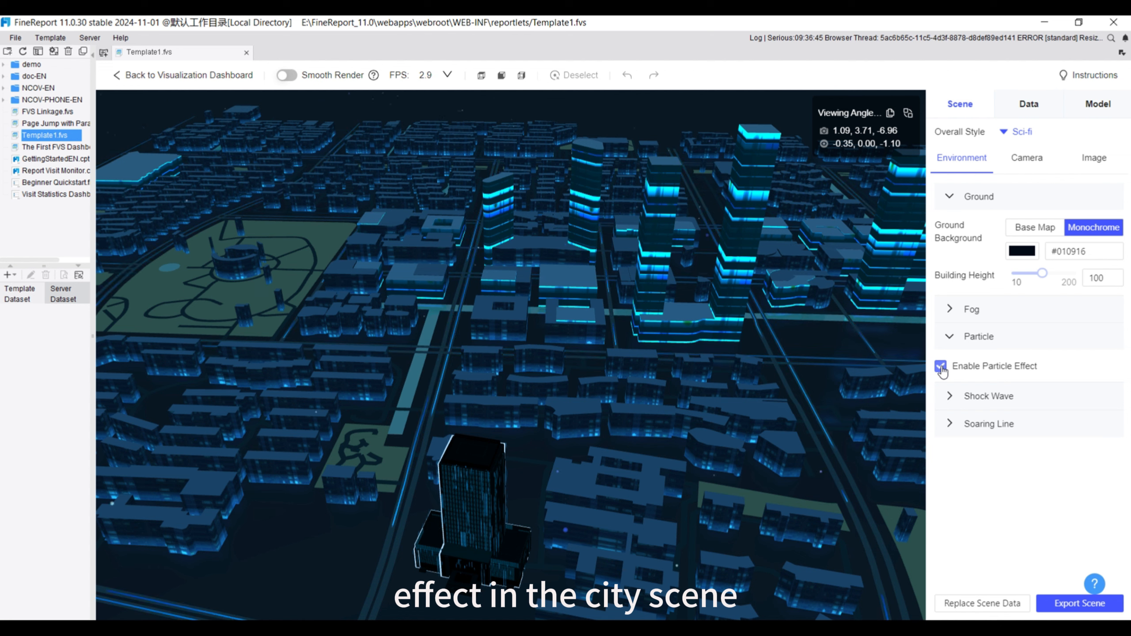
click(941, 367)
Add a shock wave with its default settings to the scene and enable soaring lines
click(951, 396)
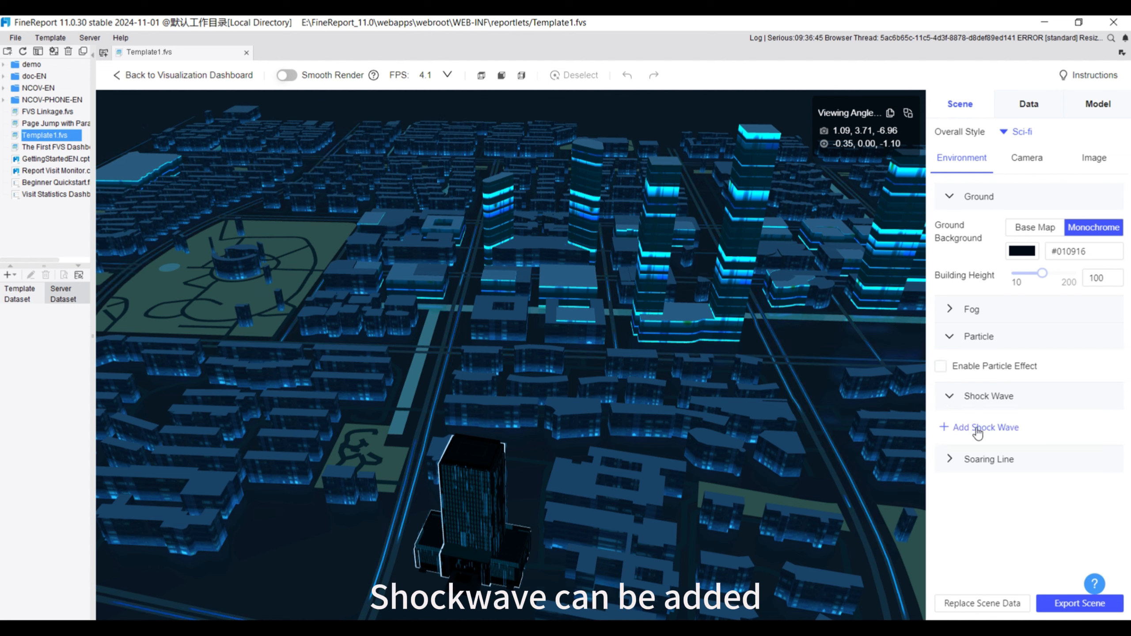
click(976, 429)
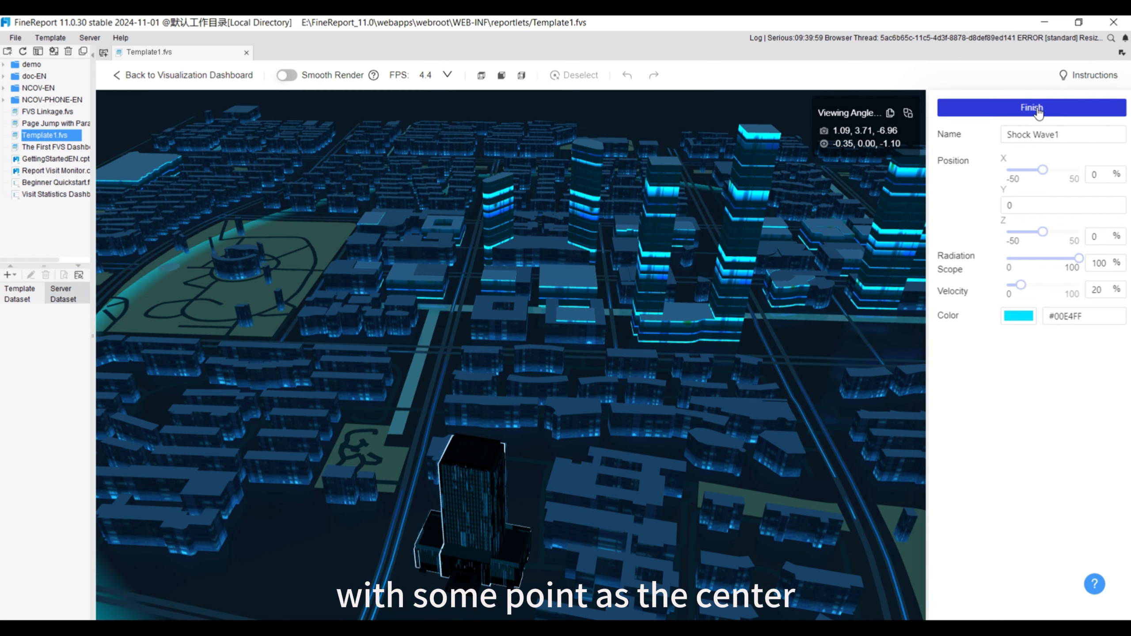
click(1036, 109)
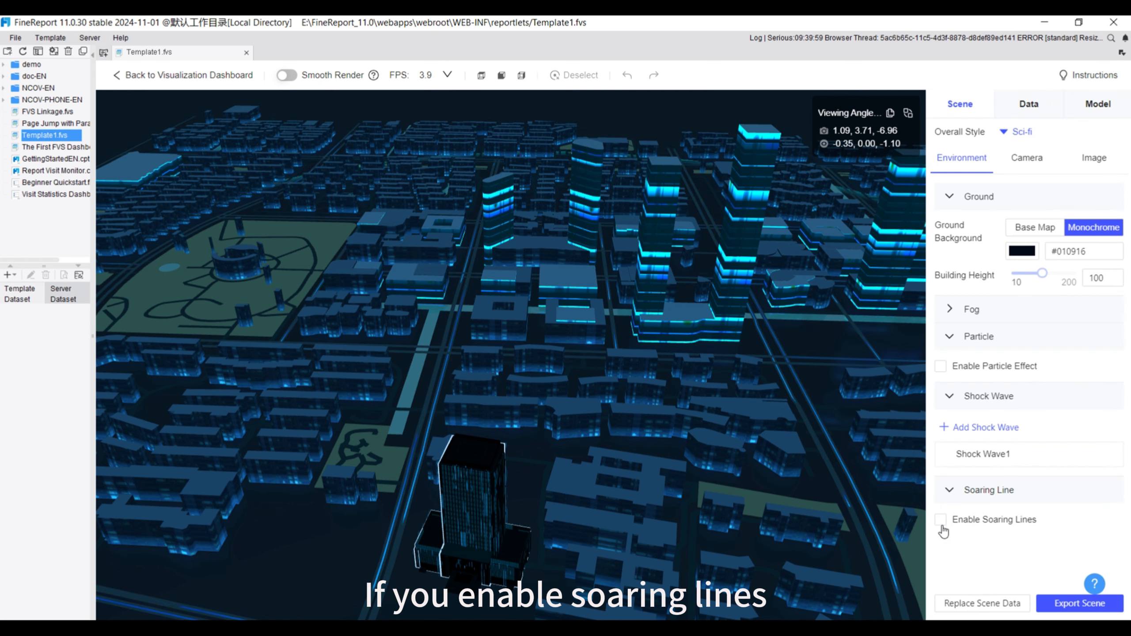
click(941, 520)
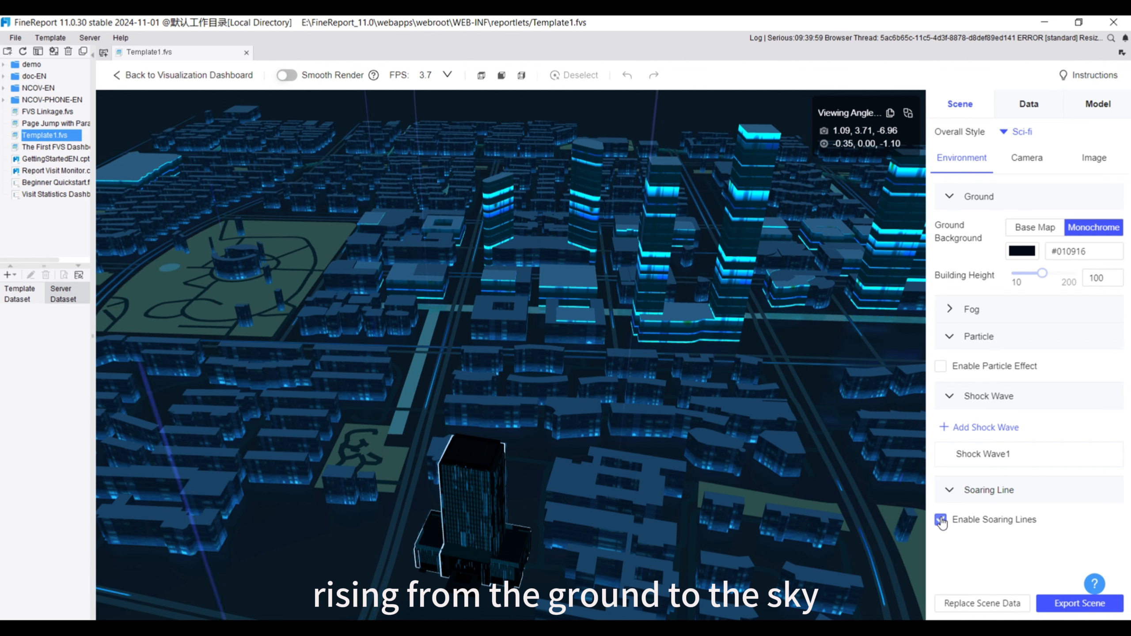
Set the camera's closest distance to 8.2 and try a minimum vertical angle of -41.2
click(1028, 158)
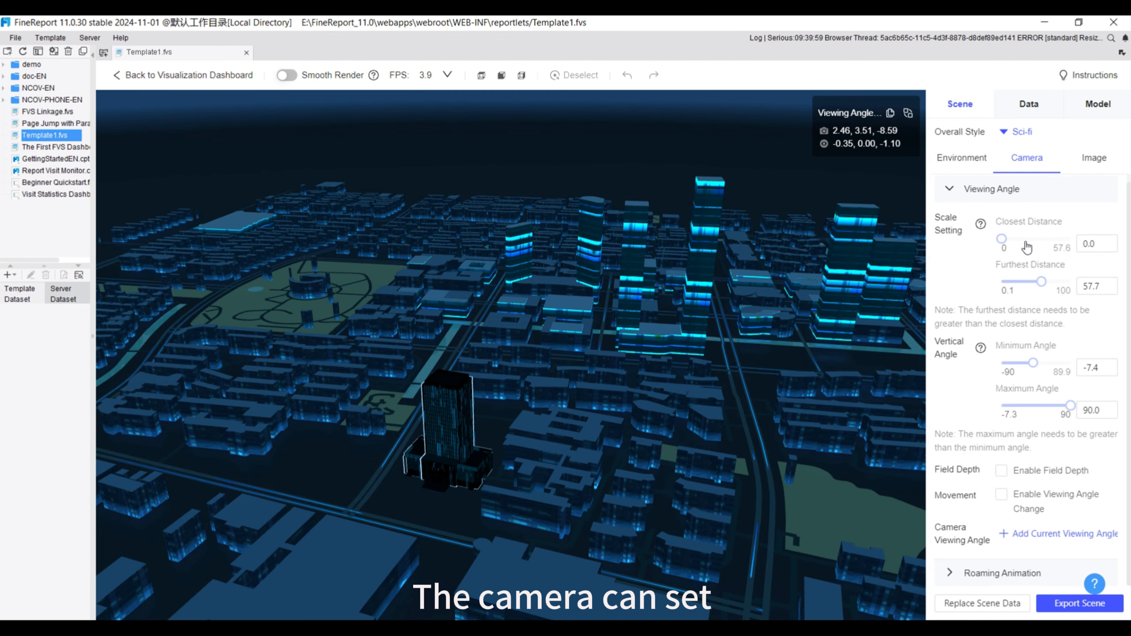
drag(1023, 240, 1013, 241)
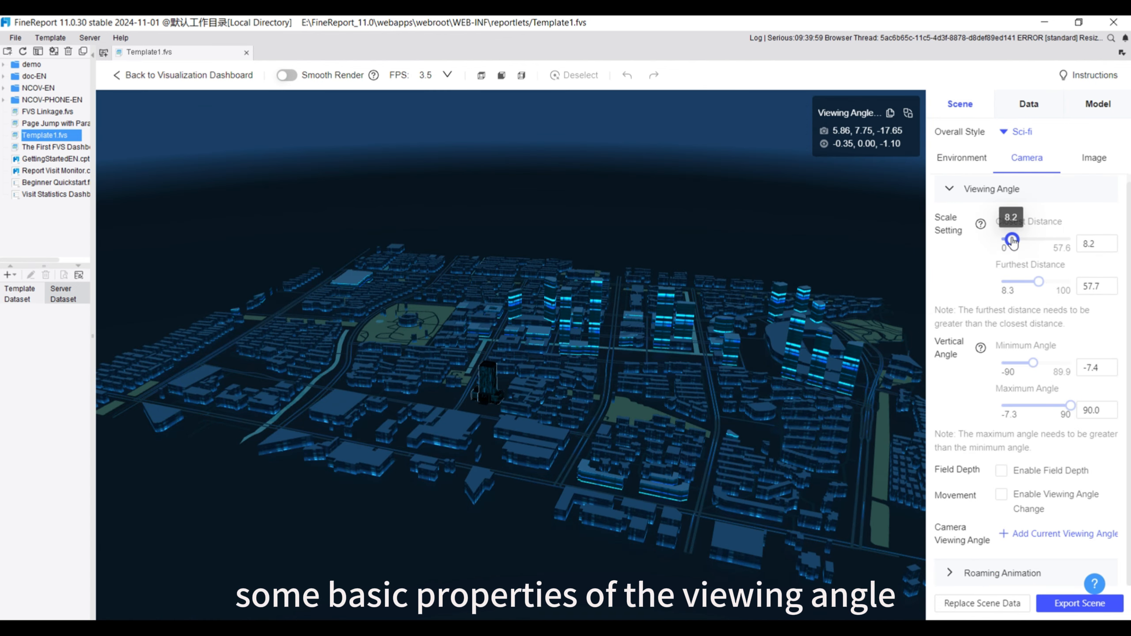
click(1022, 366)
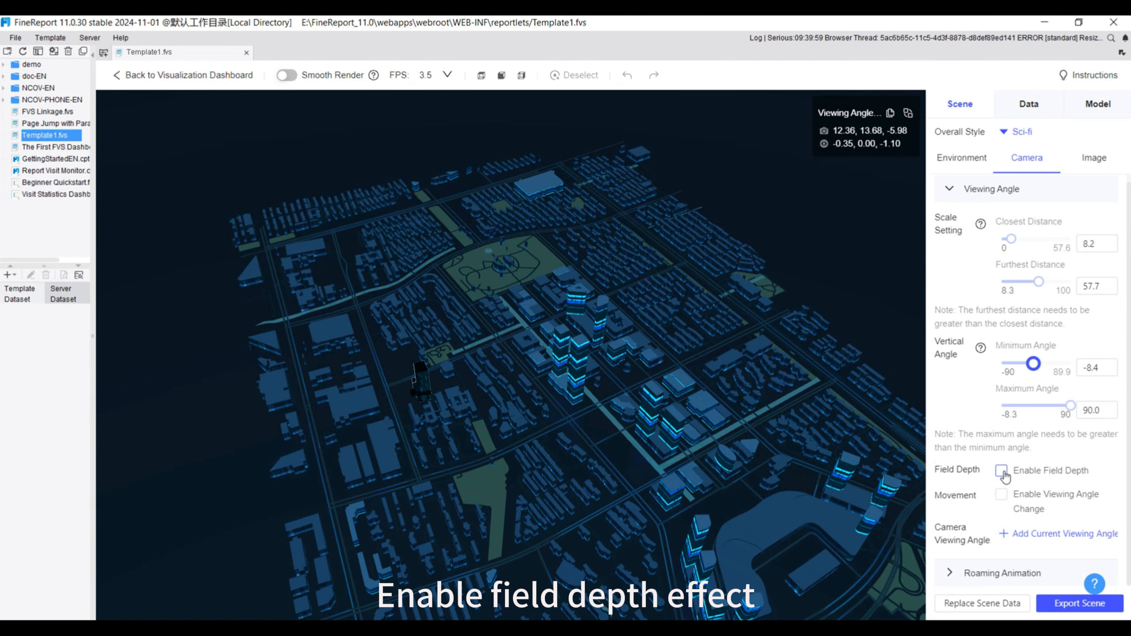
Preview the camera's field depth effect and its automatic viewing angle change, turning each one off again
click(1002, 471)
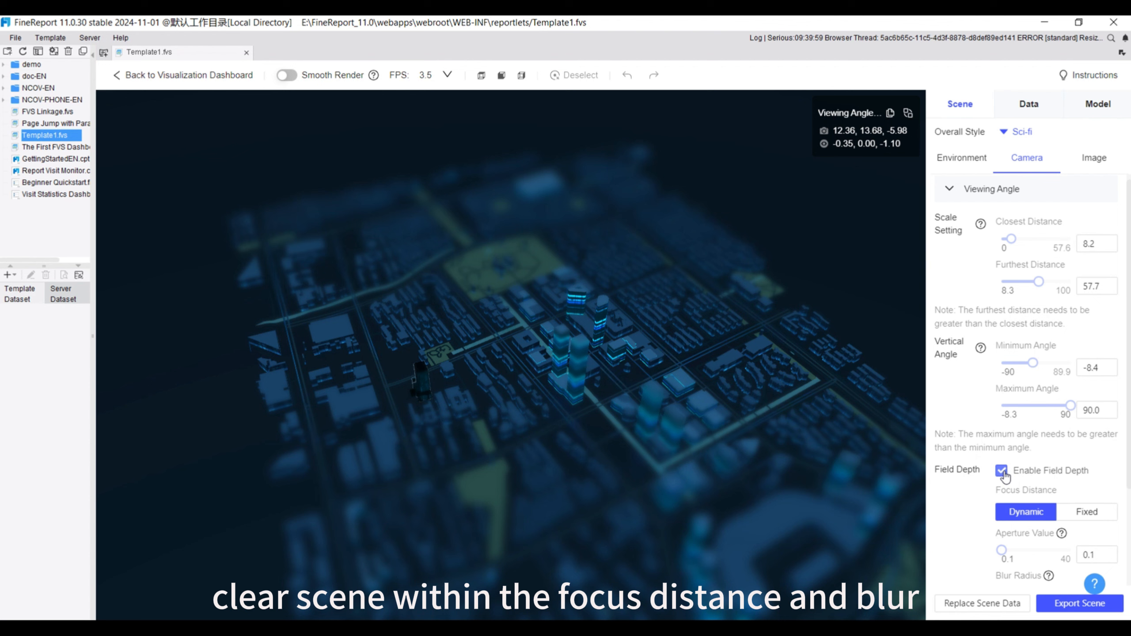
click(1002, 470)
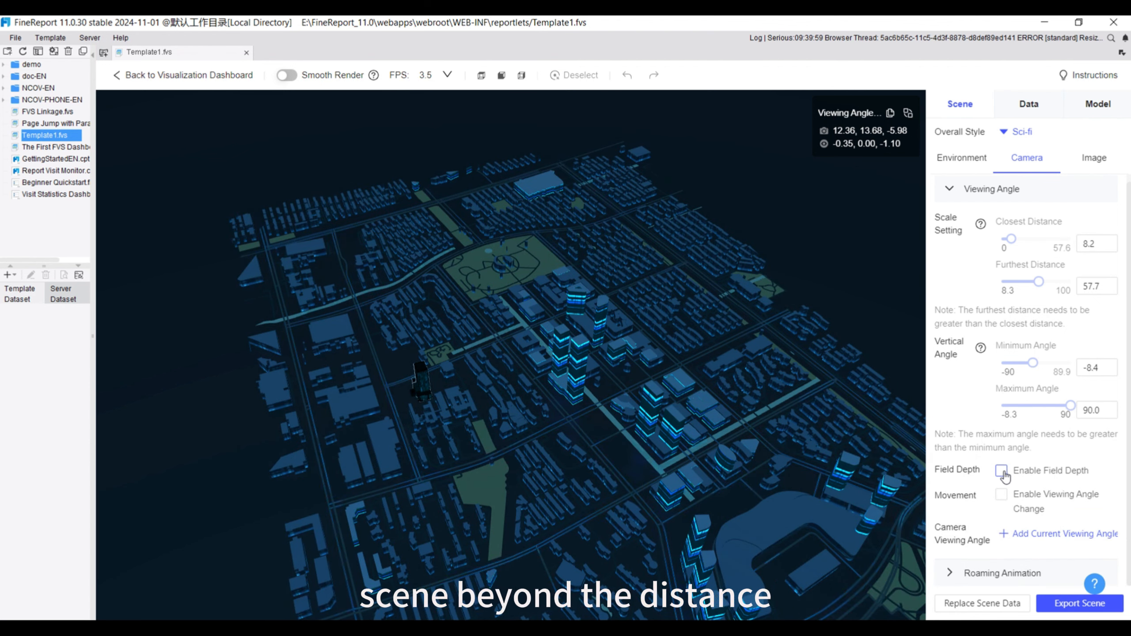
click(1001, 500)
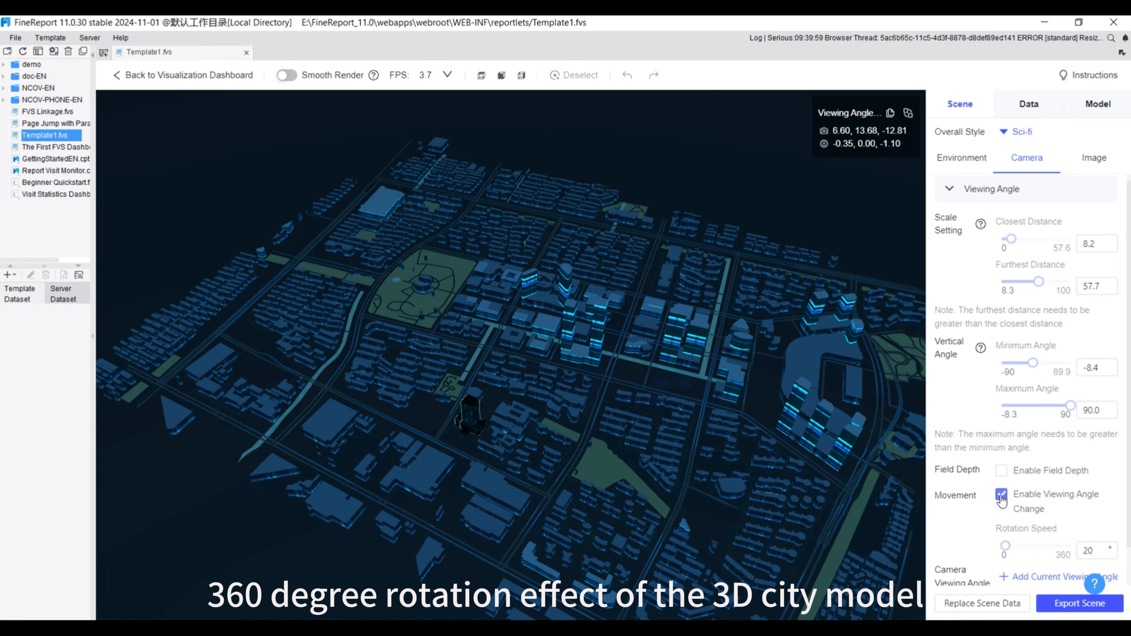
click(1001, 495)
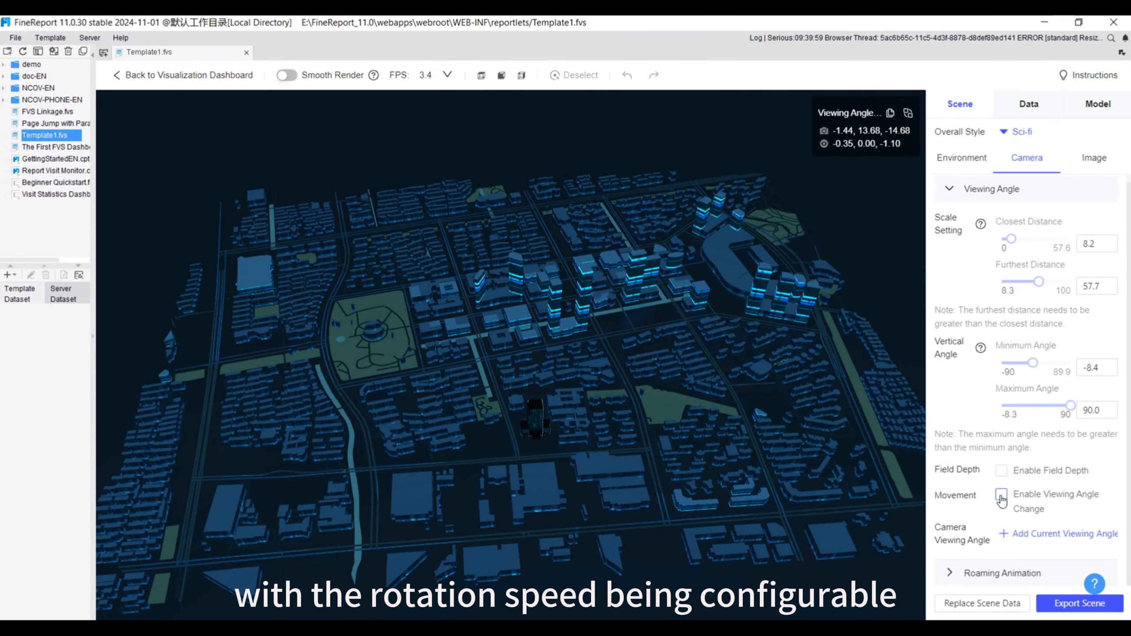
View the settings for a new camera viewing angle without adding it, and review the roaming animation and image options
click(1024, 535)
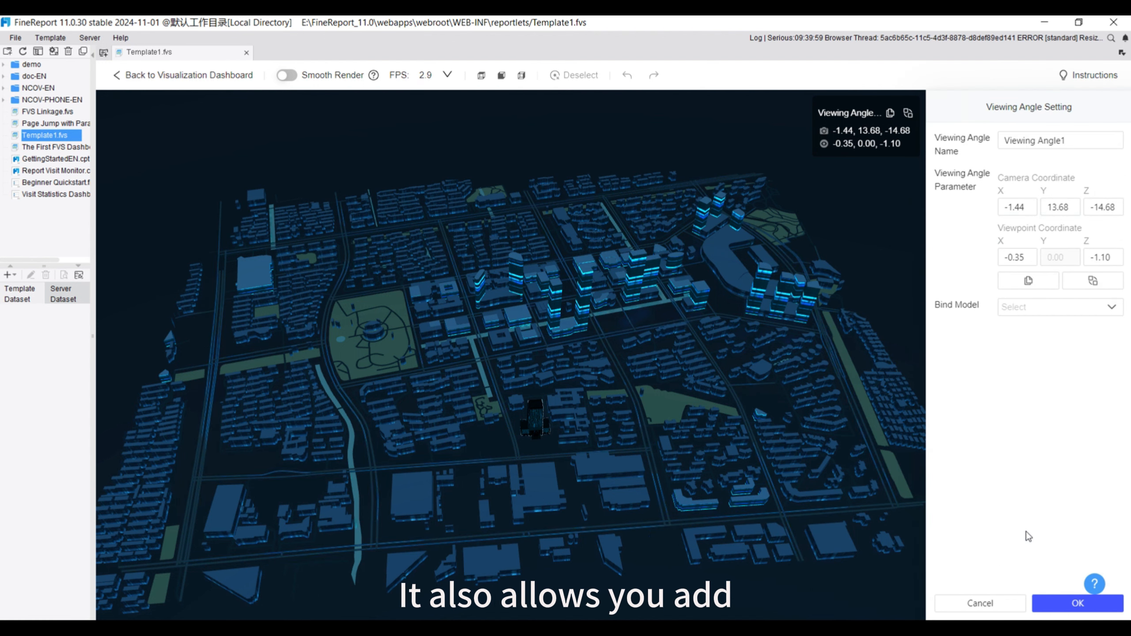
click(987, 604)
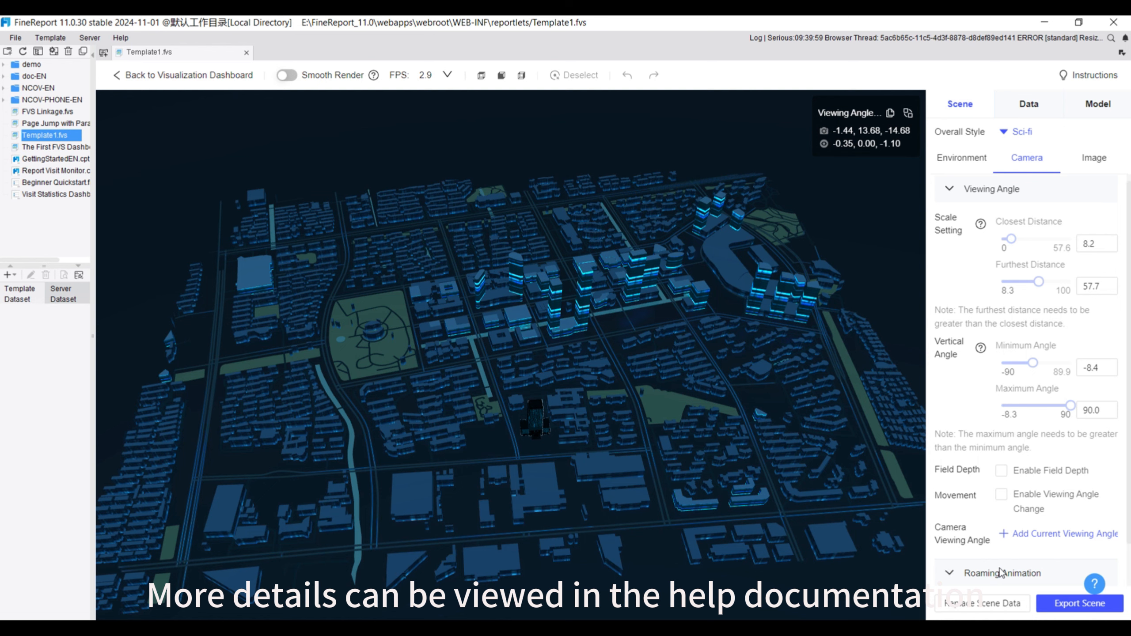
scroll(1001, 573, down, 1)
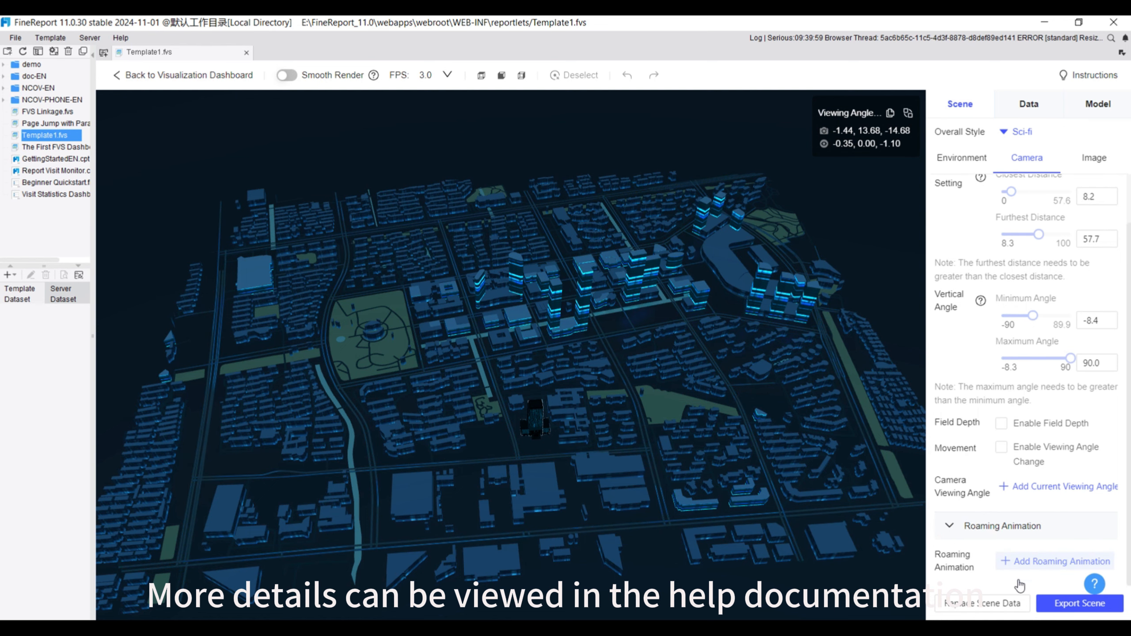
click(1094, 161)
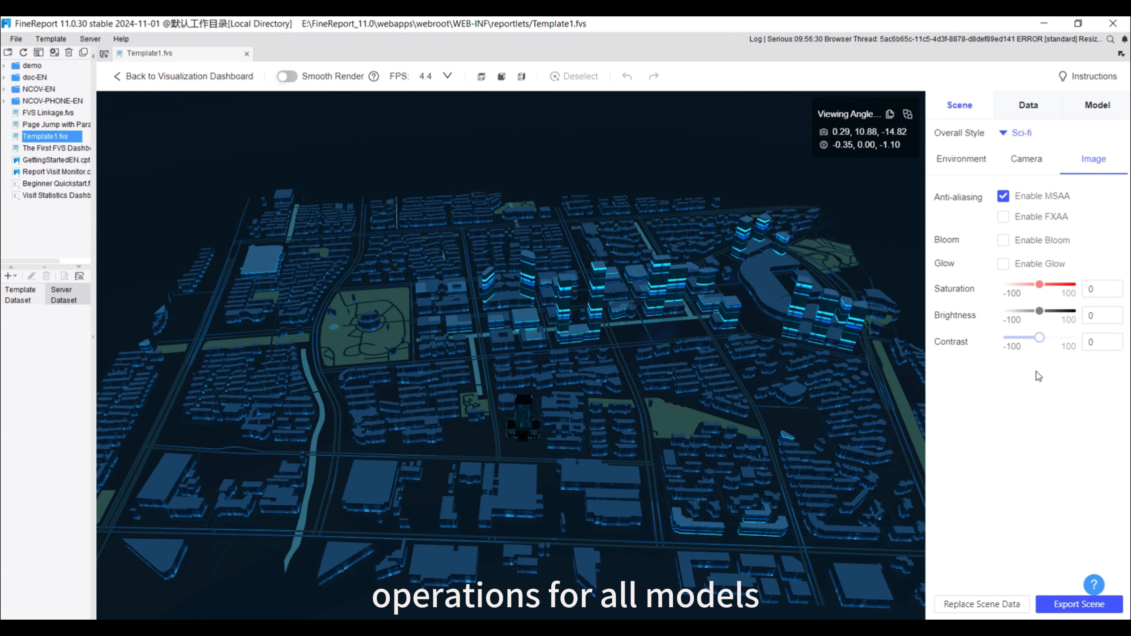
Enable Smooth Render for the scene and check its editing performance by zooming in and out
click(291, 77)
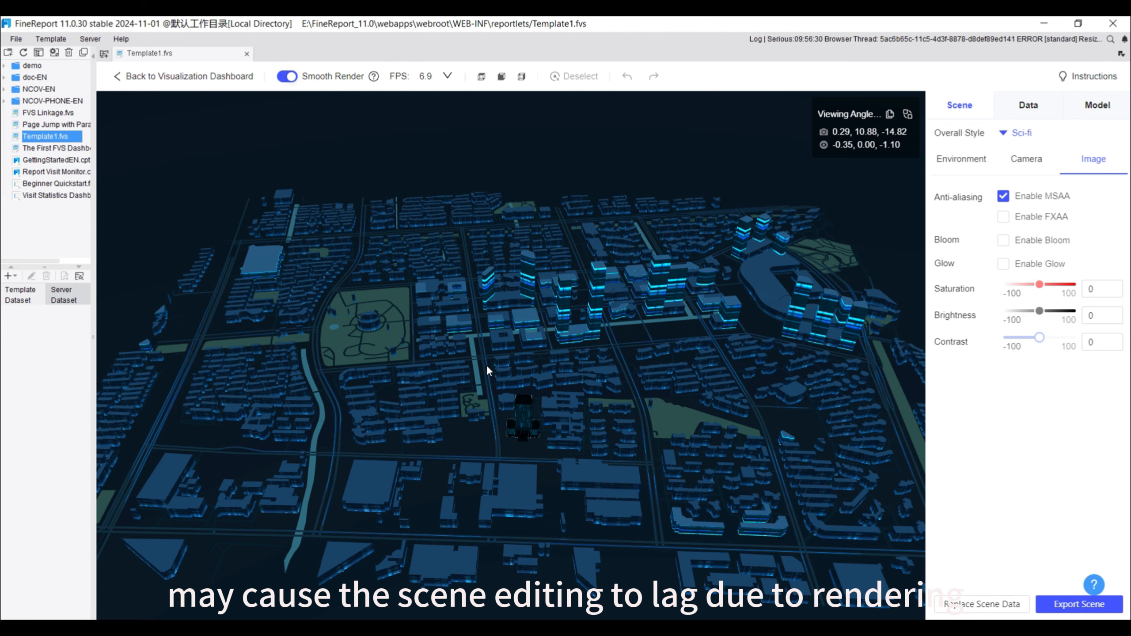
scroll(486, 364, up, 3)
scroll(487, 364, up, 3)
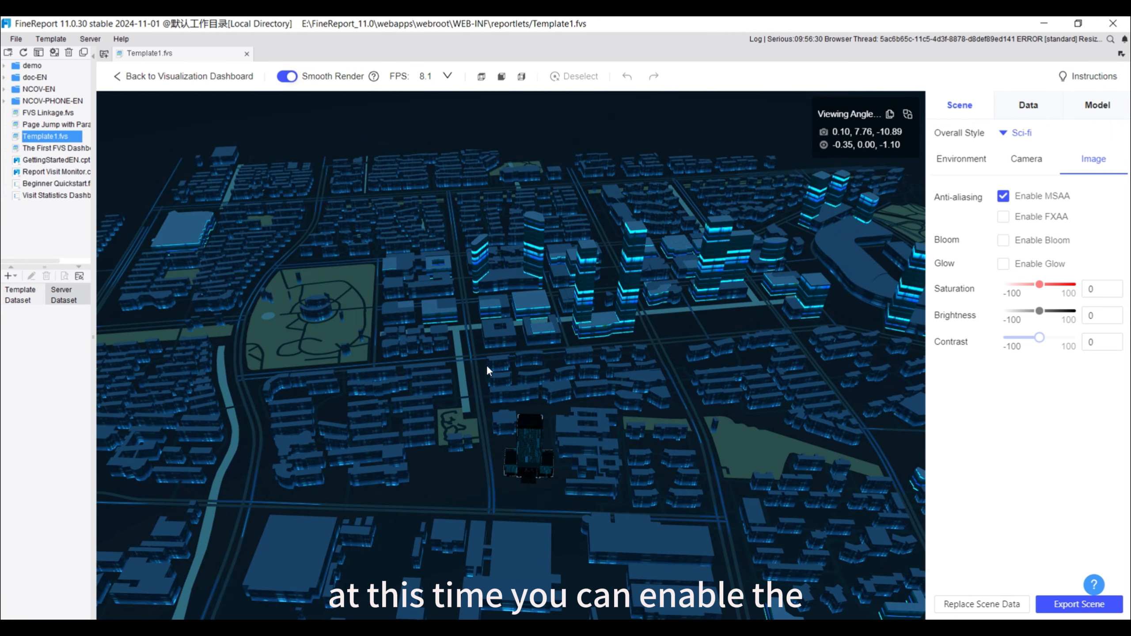
scroll(486, 364, up, 2)
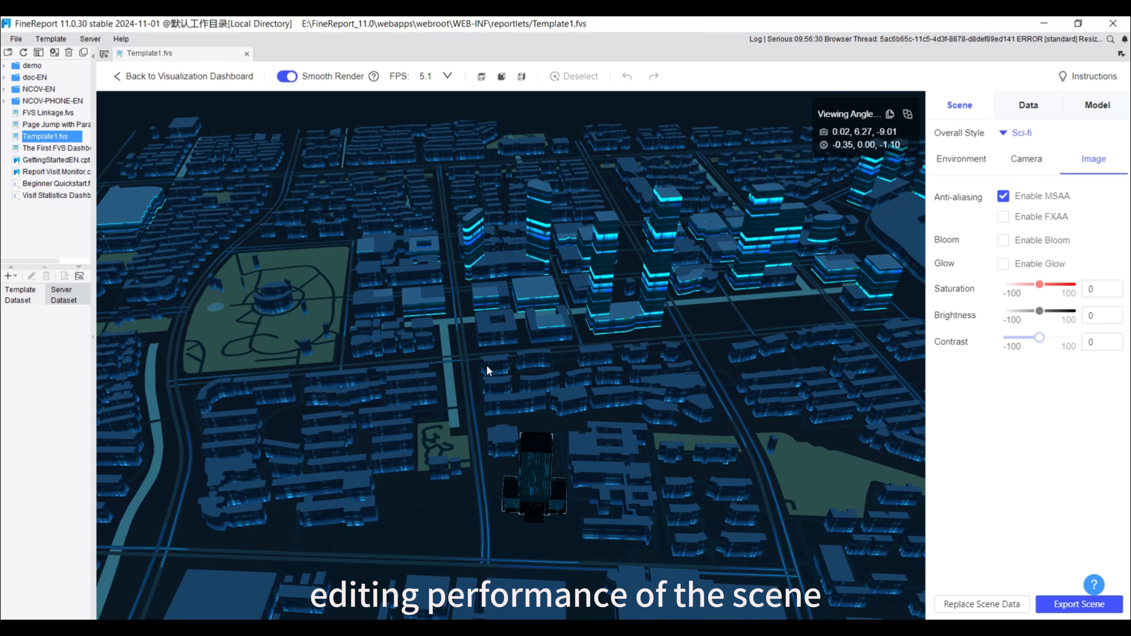
scroll(486, 365, down, 3)
scroll(487, 365, down, 4)
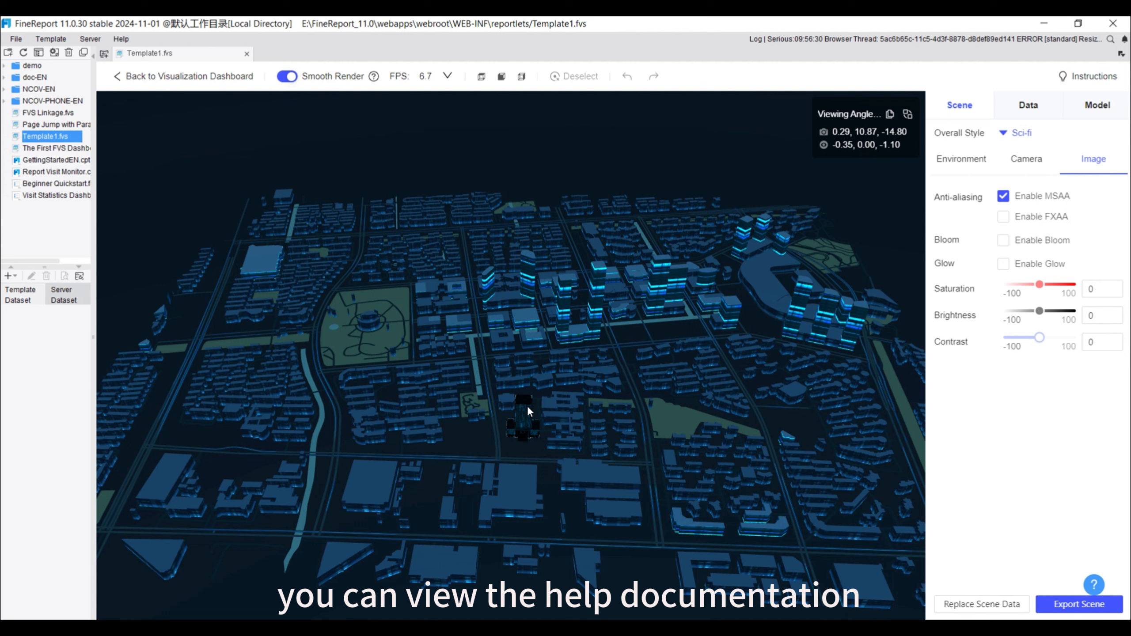
Bring up the scene export dialog and cancel it, and try the Replace Scene Data option
click(1079, 604)
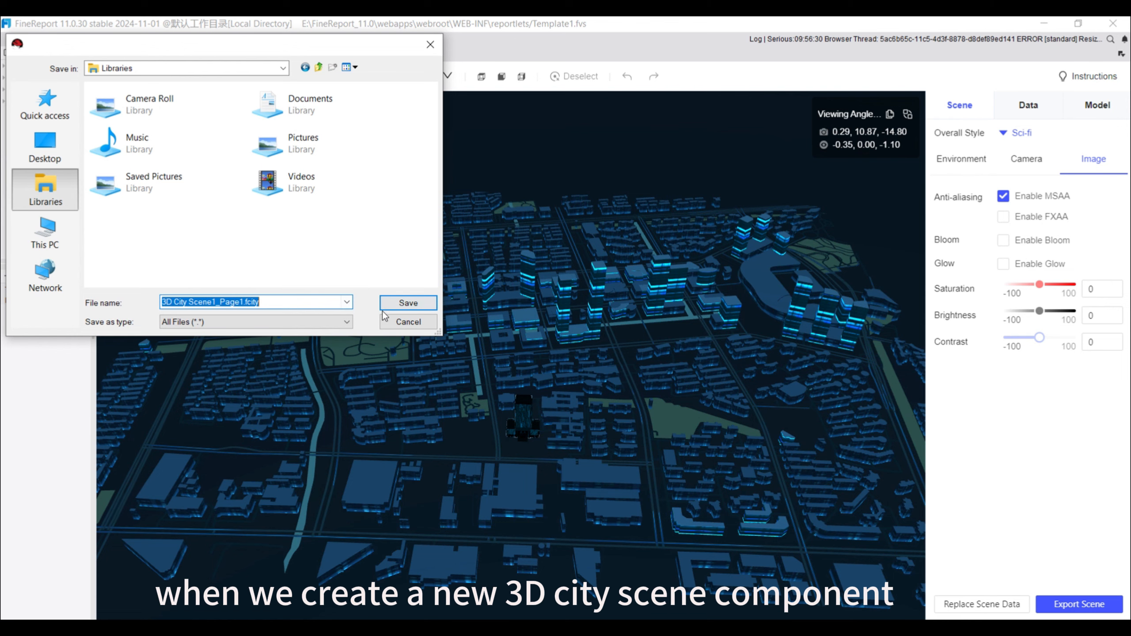
click(407, 323)
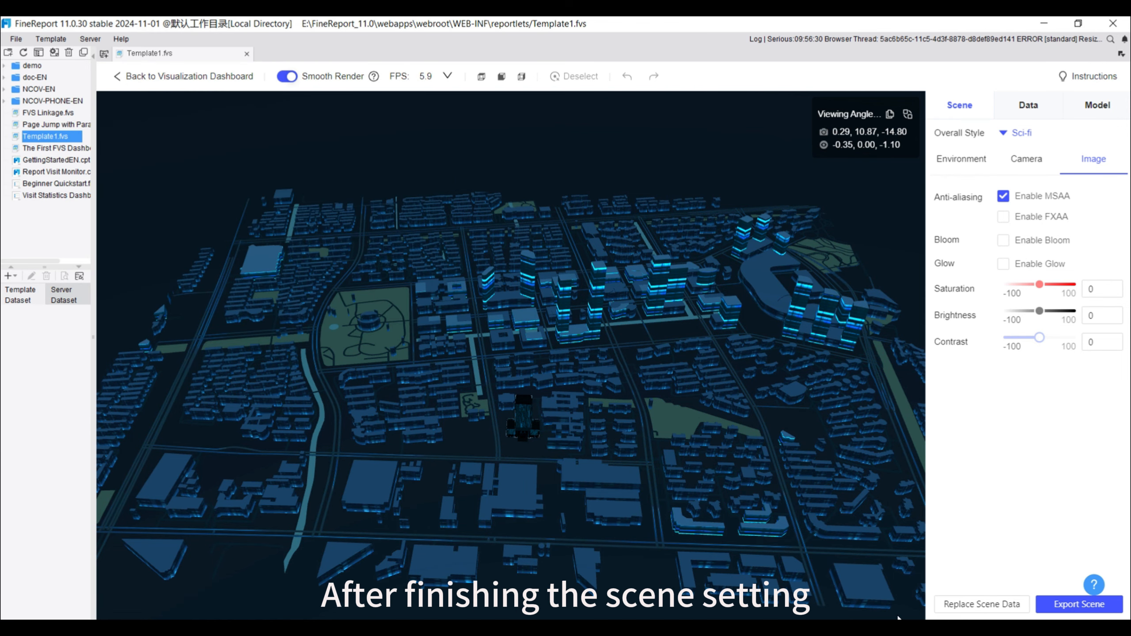
click(995, 607)
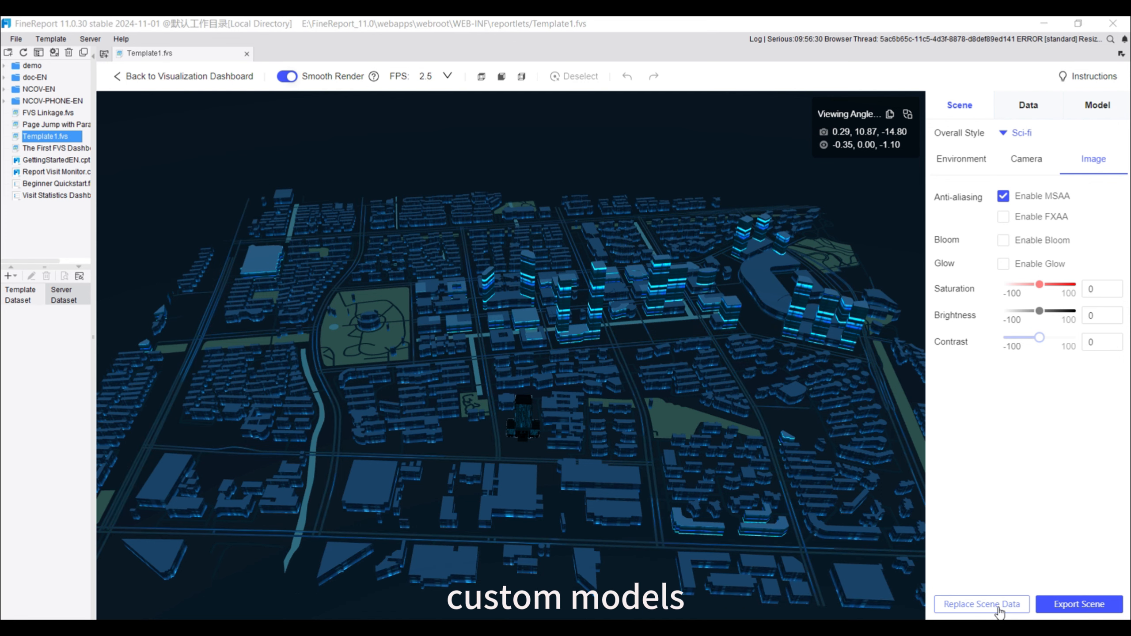
Return to the dashboard canvas and rotate the 3D city scene component's viewing angle, saving the adjustment
click(122, 76)
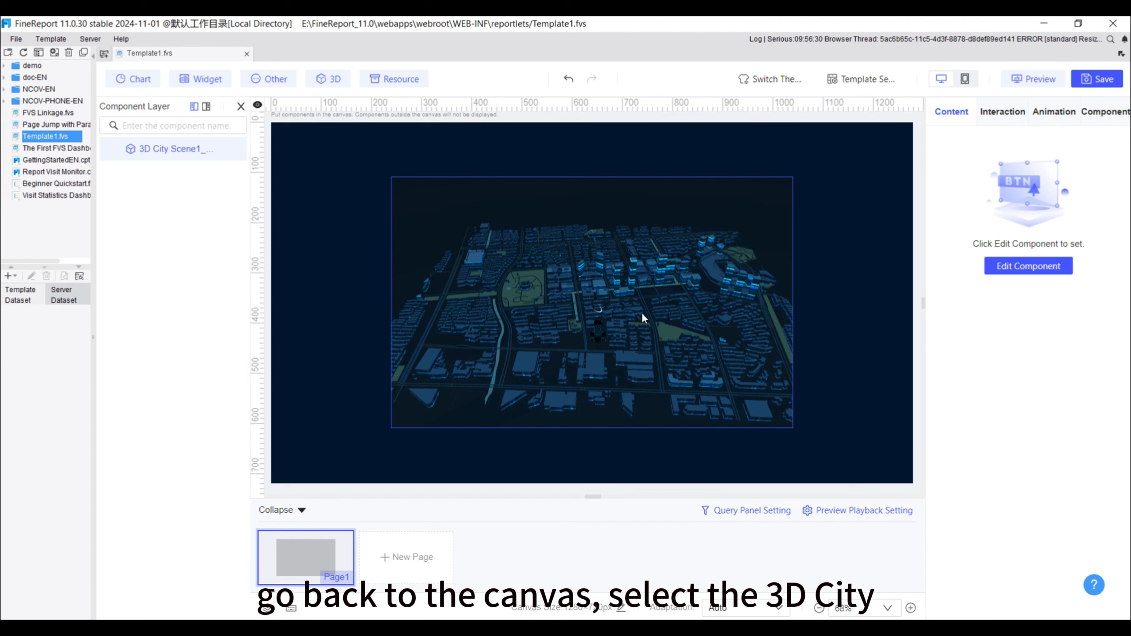
click(643, 313)
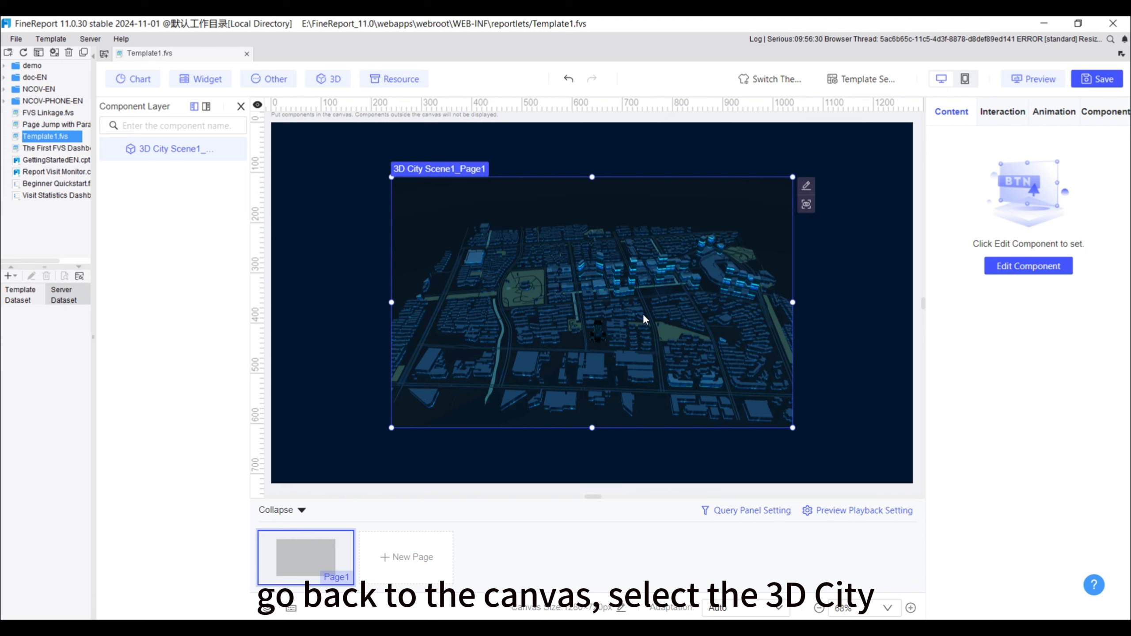
click(806, 206)
drag(609, 326, 683, 277)
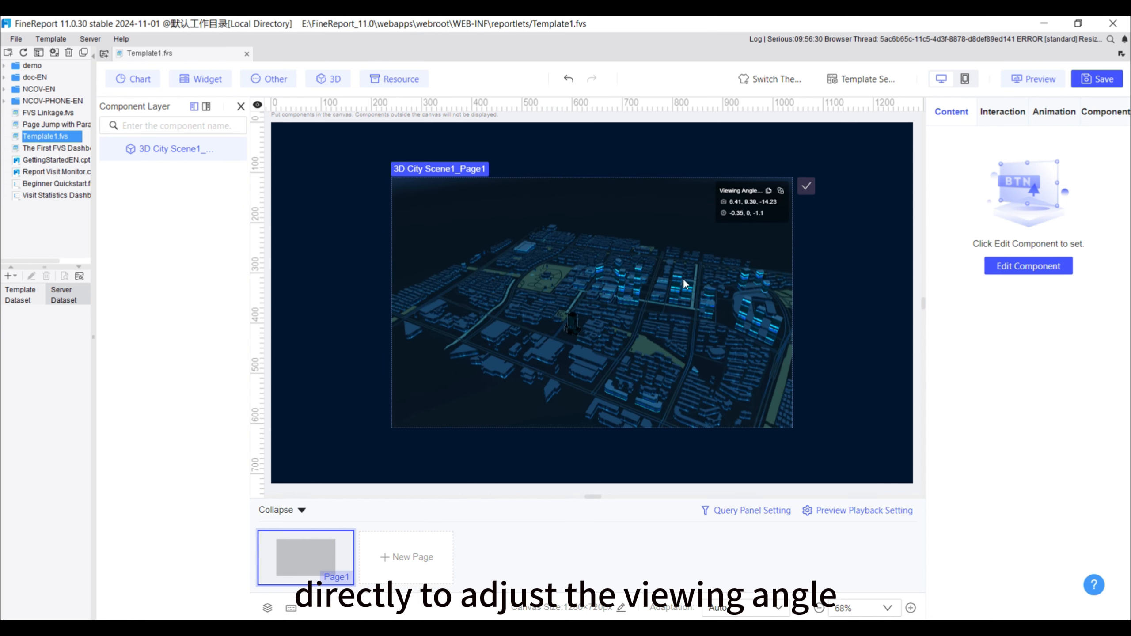
click(806, 189)
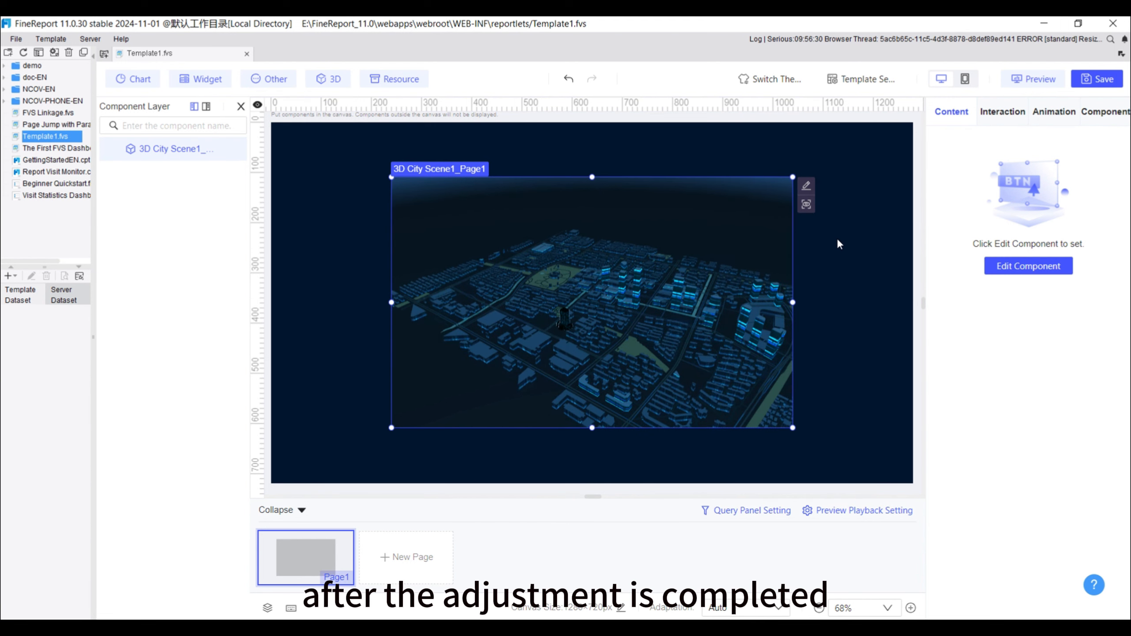
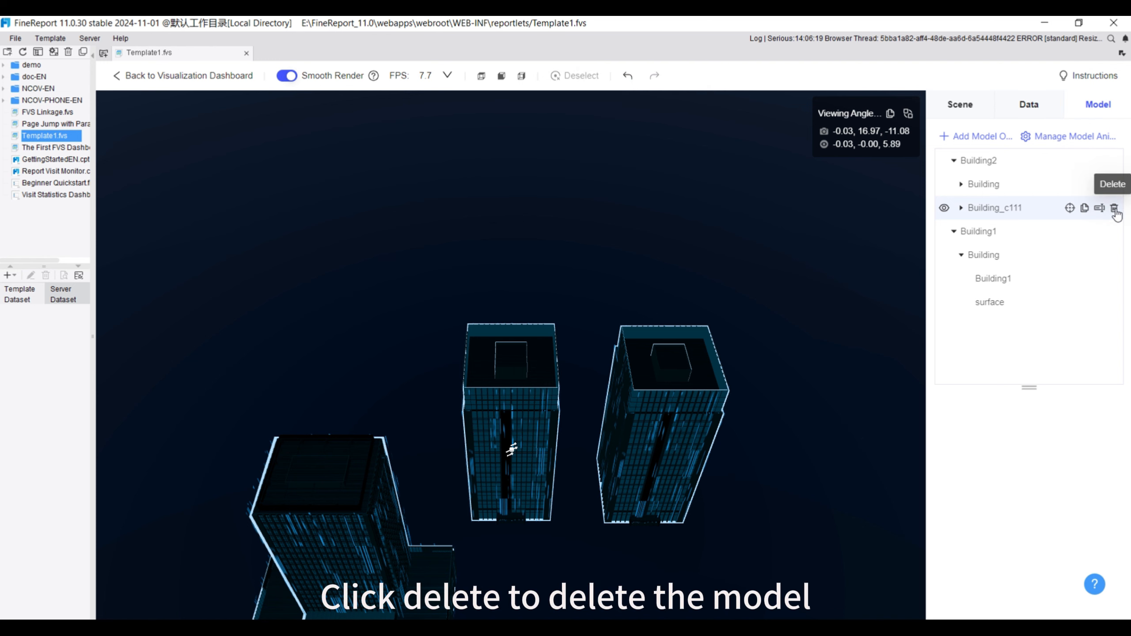
Delete the Building_c111 model, and duplicate Building2, moving the copy along the ground to about X 29.1, Z 0.9
click(1115, 208)
click(978, 161)
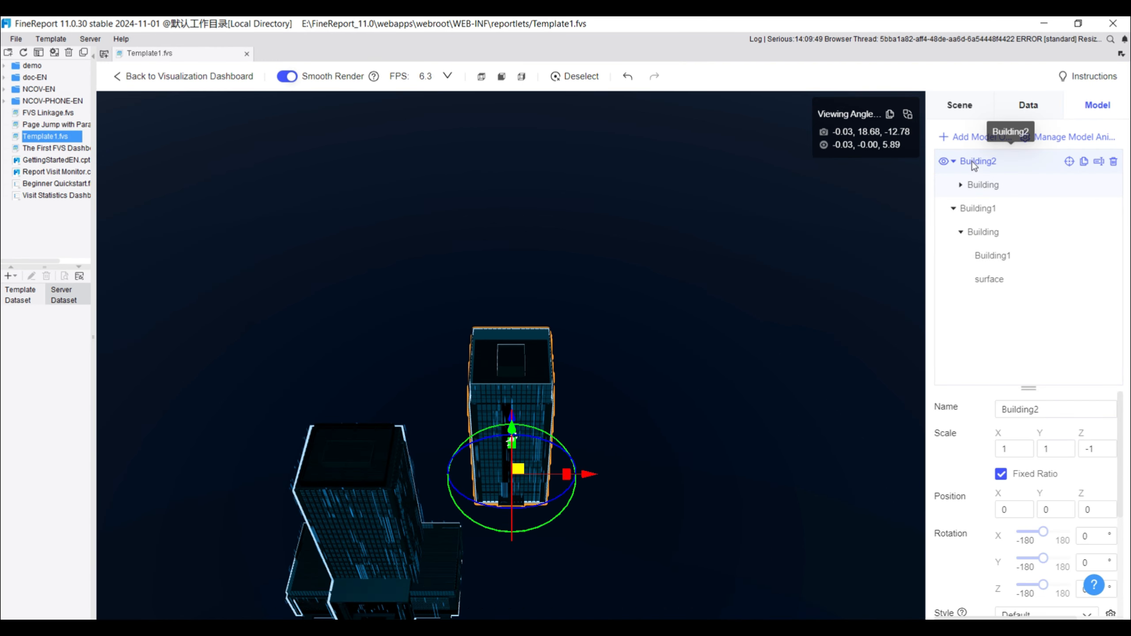
key(ctrl+c)
key(ctrl+v)
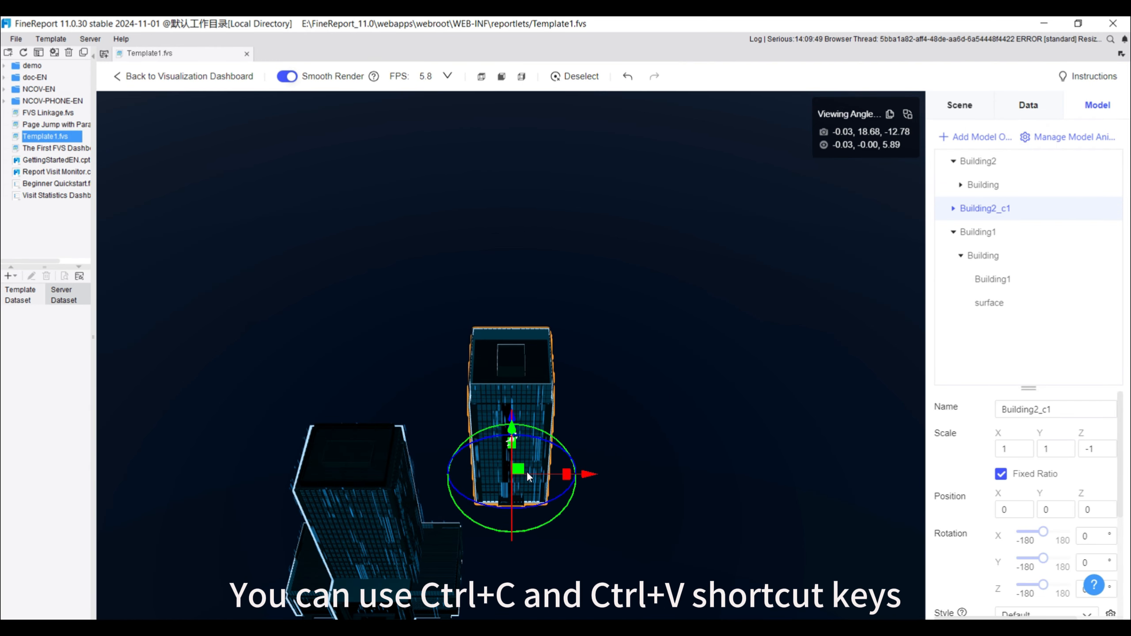
drag(519, 469, 574, 467)
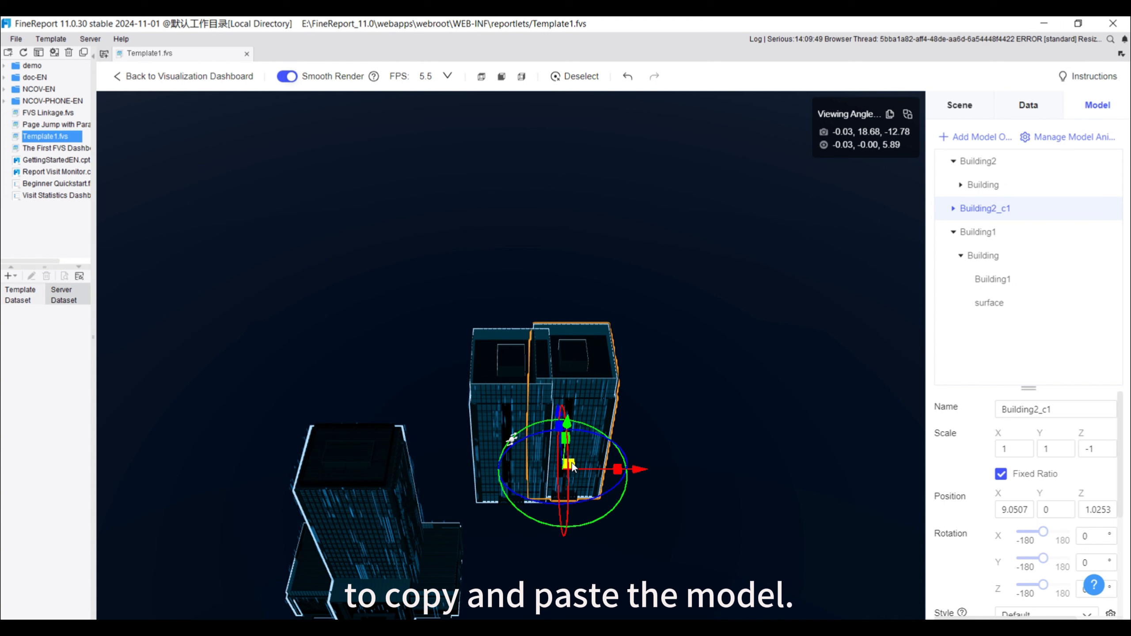
drag(685, 468, 688, 479)
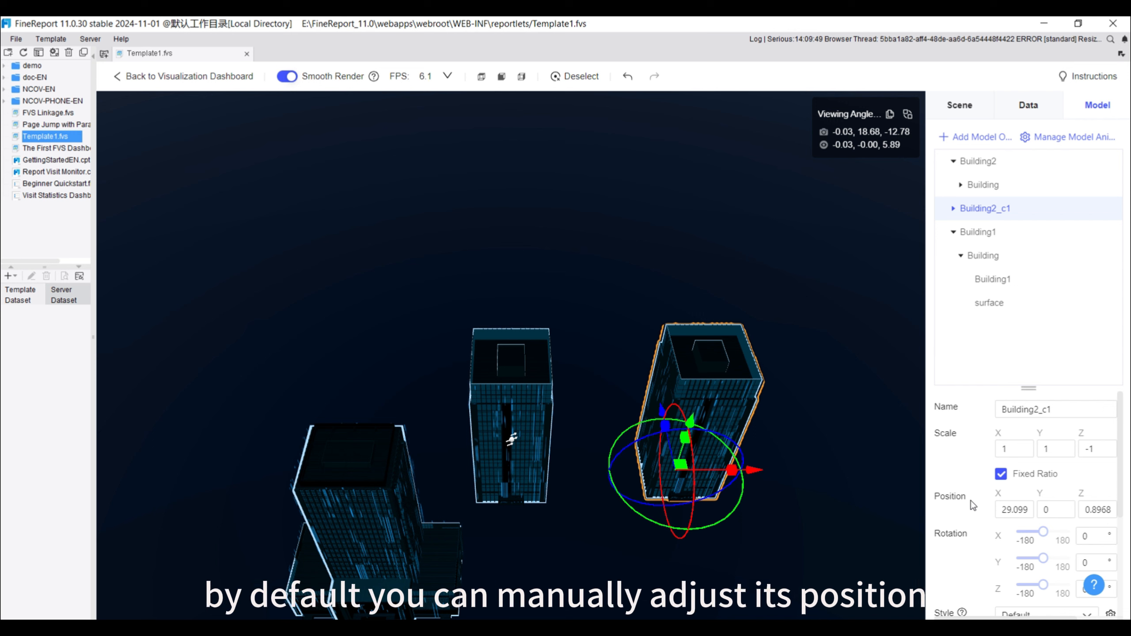
Preprocess Building2_c1 to enable Wireframe Style, and set the model's style back to Default
scroll(973, 506, down, 3)
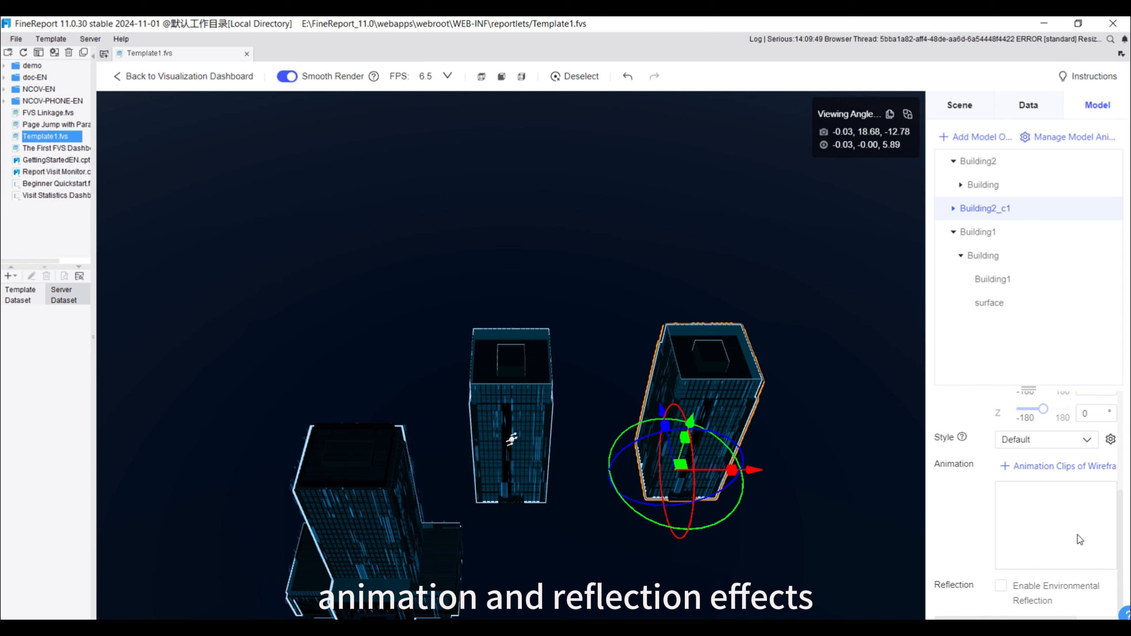
click(1076, 446)
click(1027, 482)
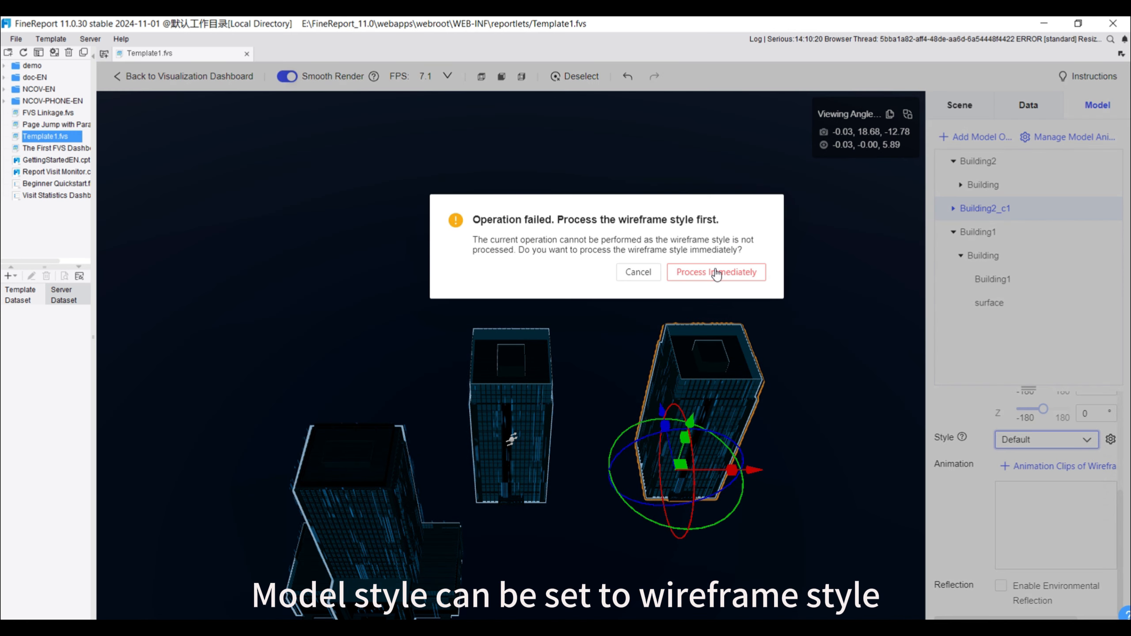
click(716, 272)
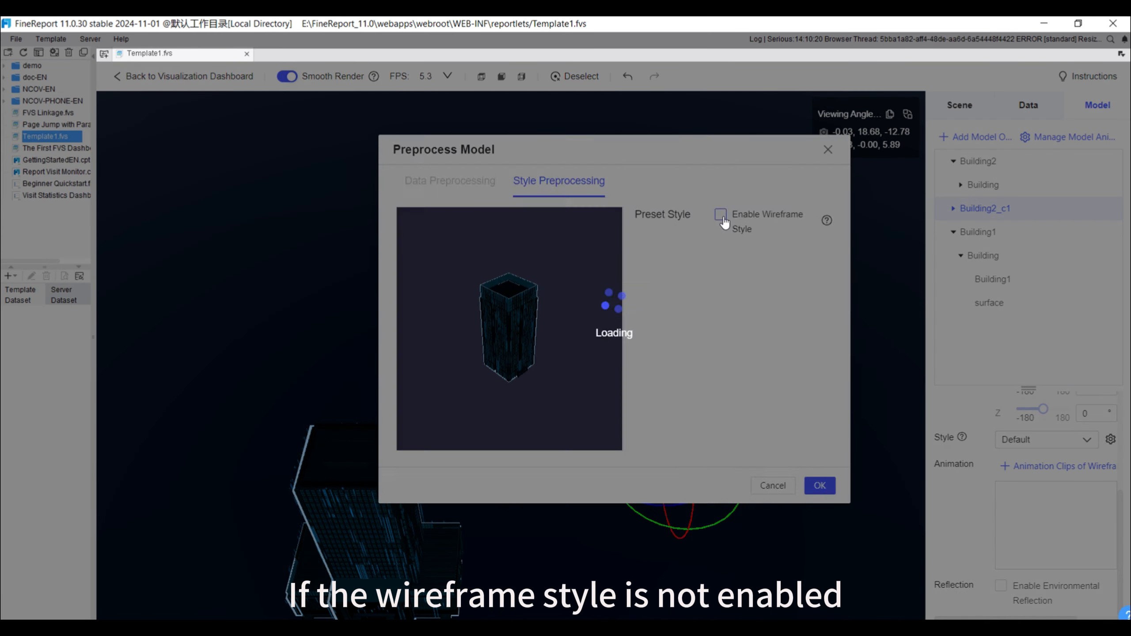
click(722, 215)
click(819, 486)
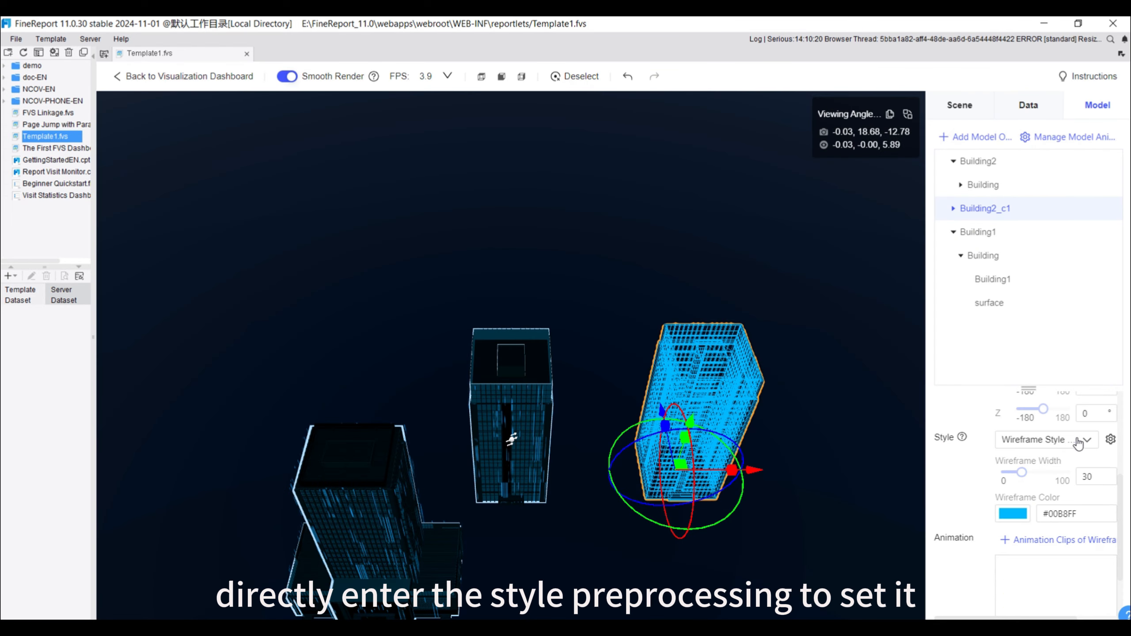
click(1078, 441)
click(1020, 461)
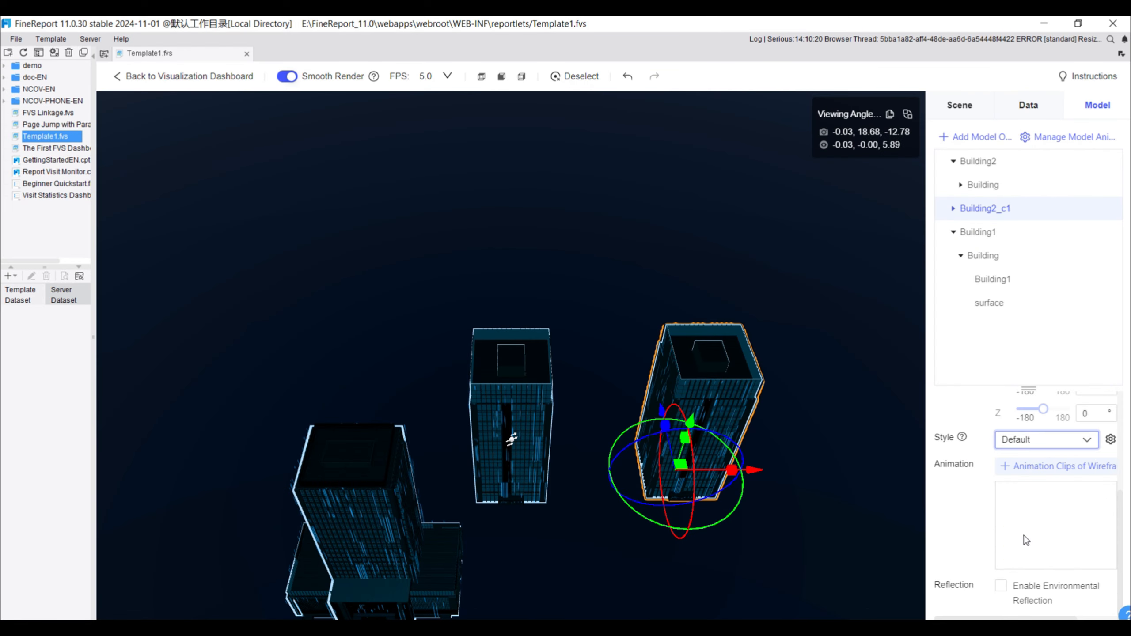
Start a wireframe animation clip named "wireframe animation" with Building2_c1 as its clip object
click(1032, 468)
text(wi)
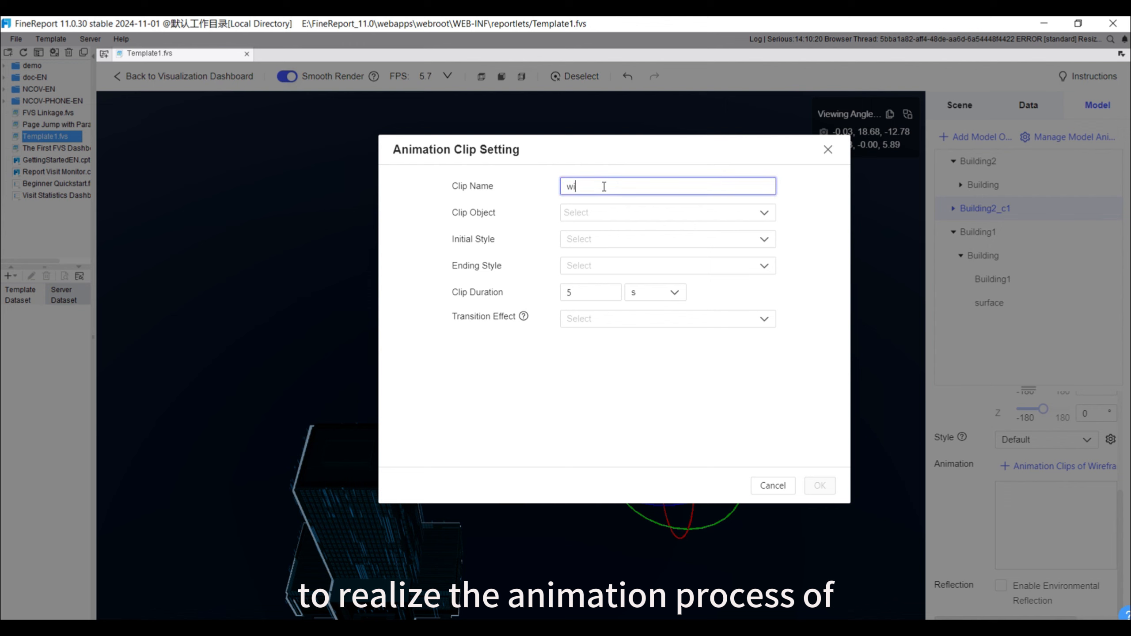
text(reframe animatio)
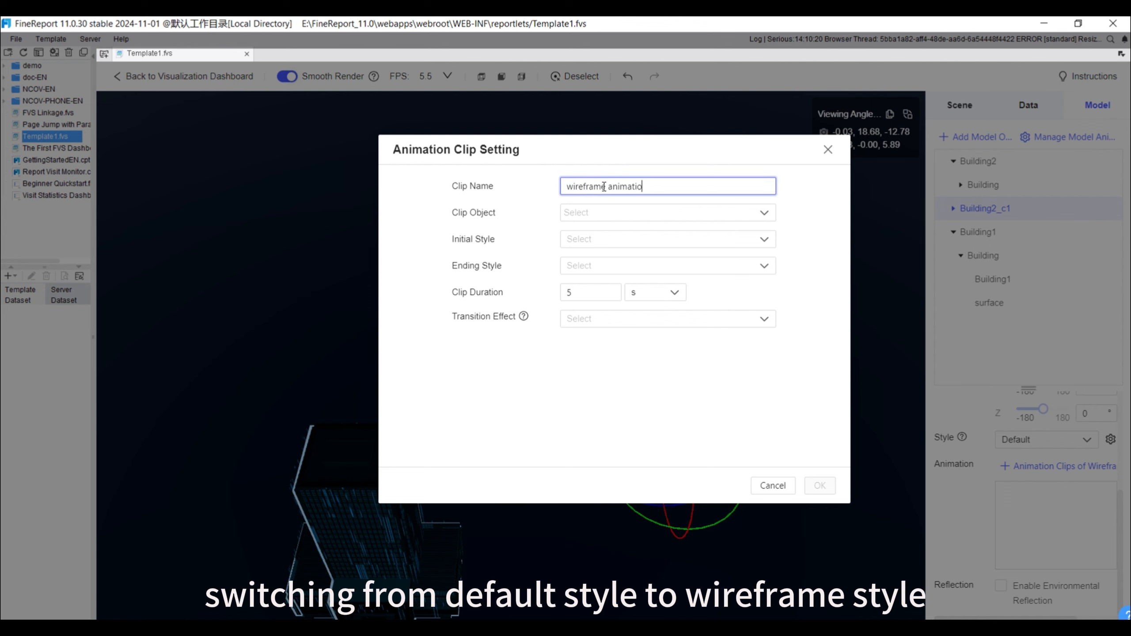
text(n)
click(621, 214)
click(581, 255)
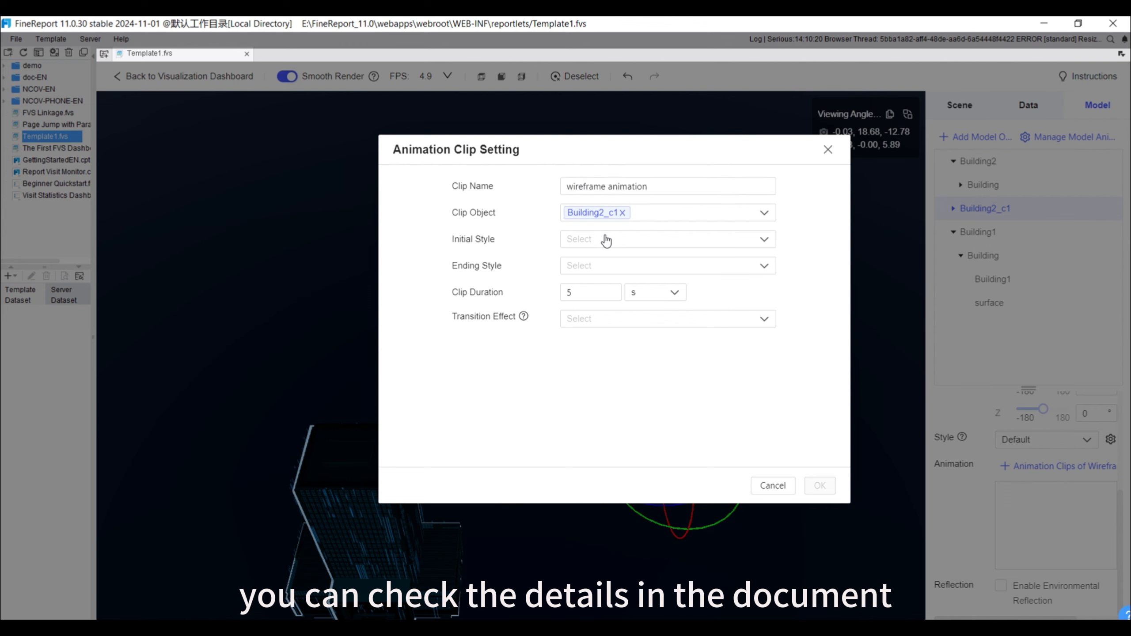
Set the clip's initial and ending styles to Default, choose a transition effect, and save the clip
click(607, 240)
click(588, 260)
click(604, 266)
click(595, 295)
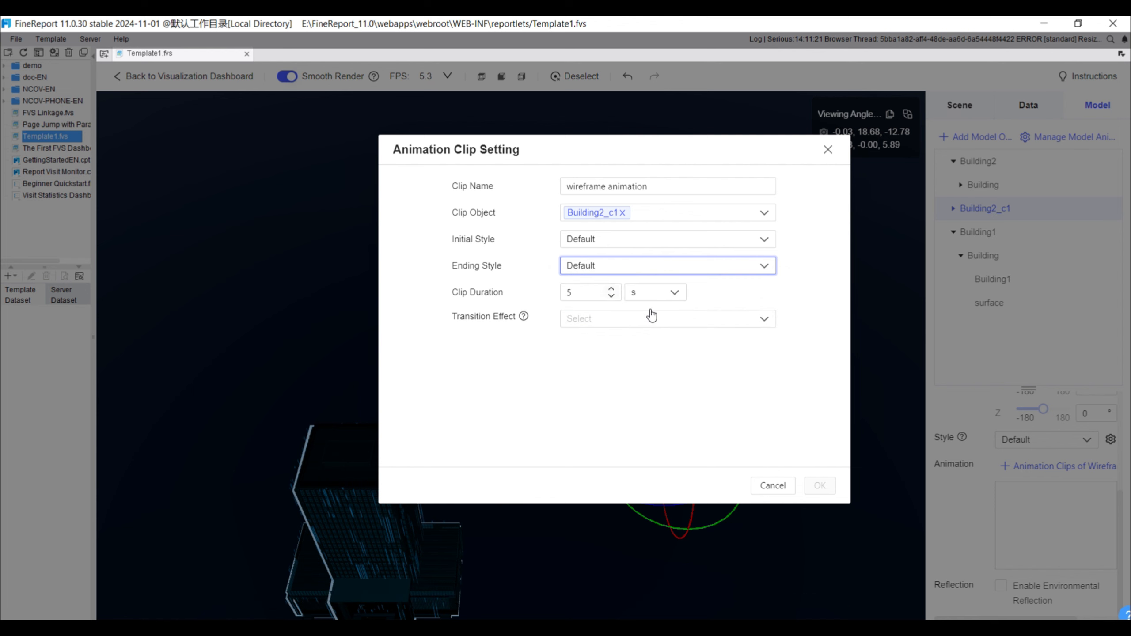
click(652, 318)
click(621, 343)
click(819, 486)
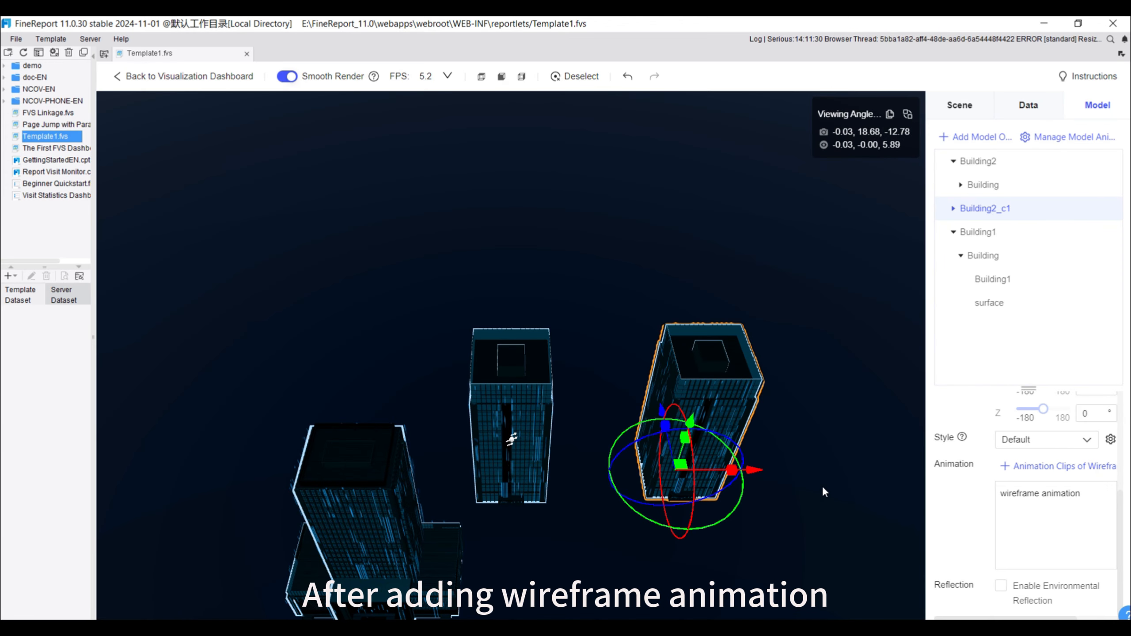
Add a model animation solution named "buildingc1" containing all of Building2's model animations, and finish managing animations
click(1059, 138)
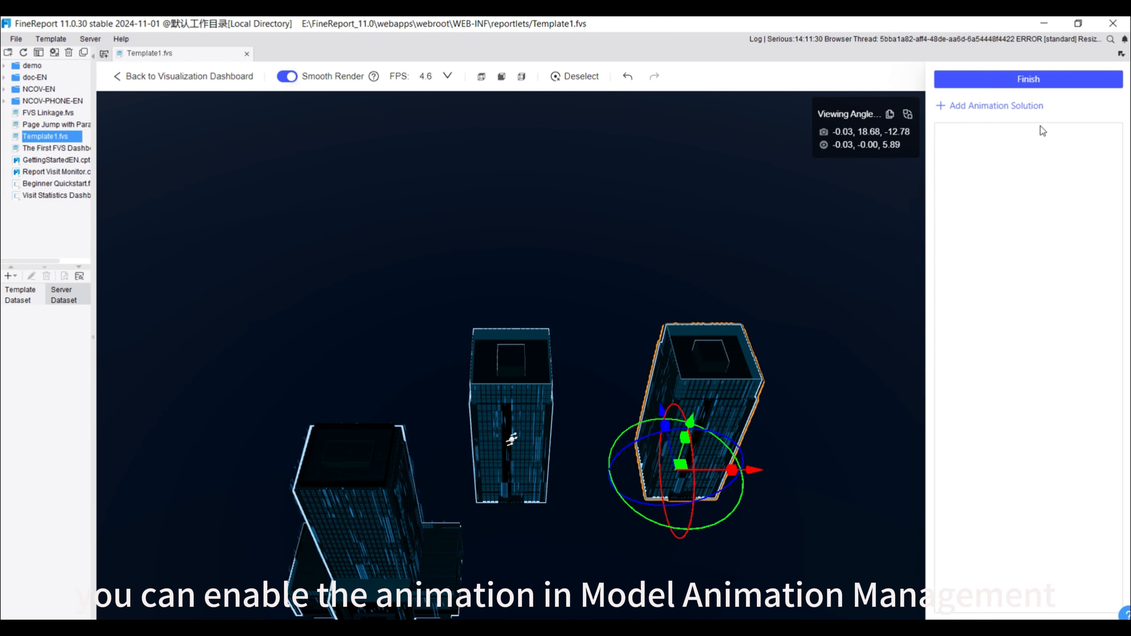
click(996, 107)
click(493, 189)
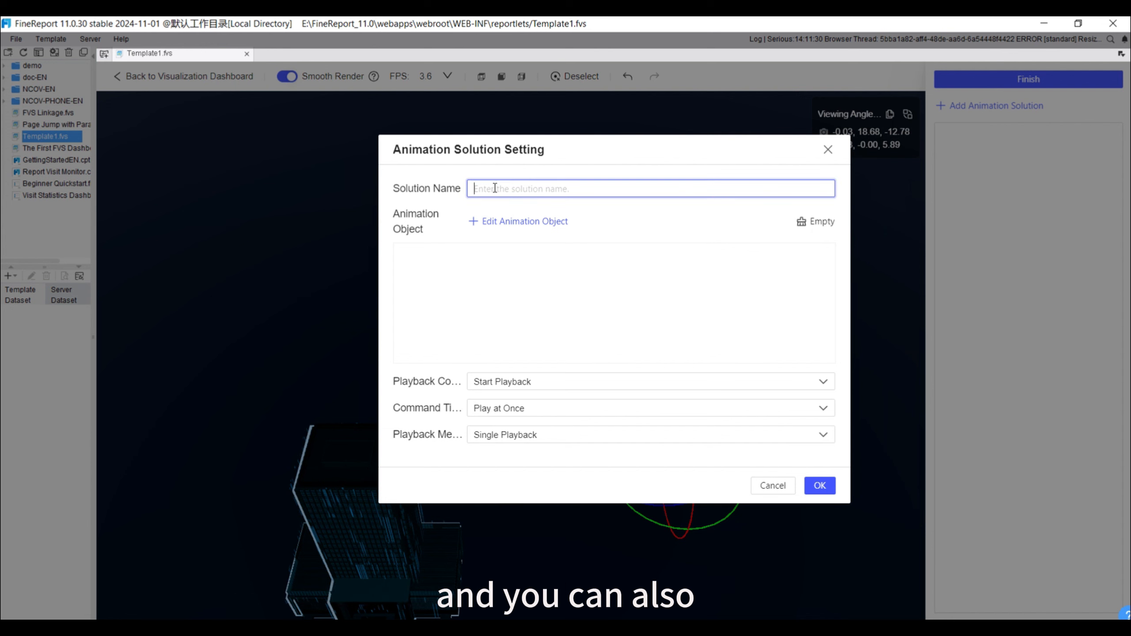
text(building)
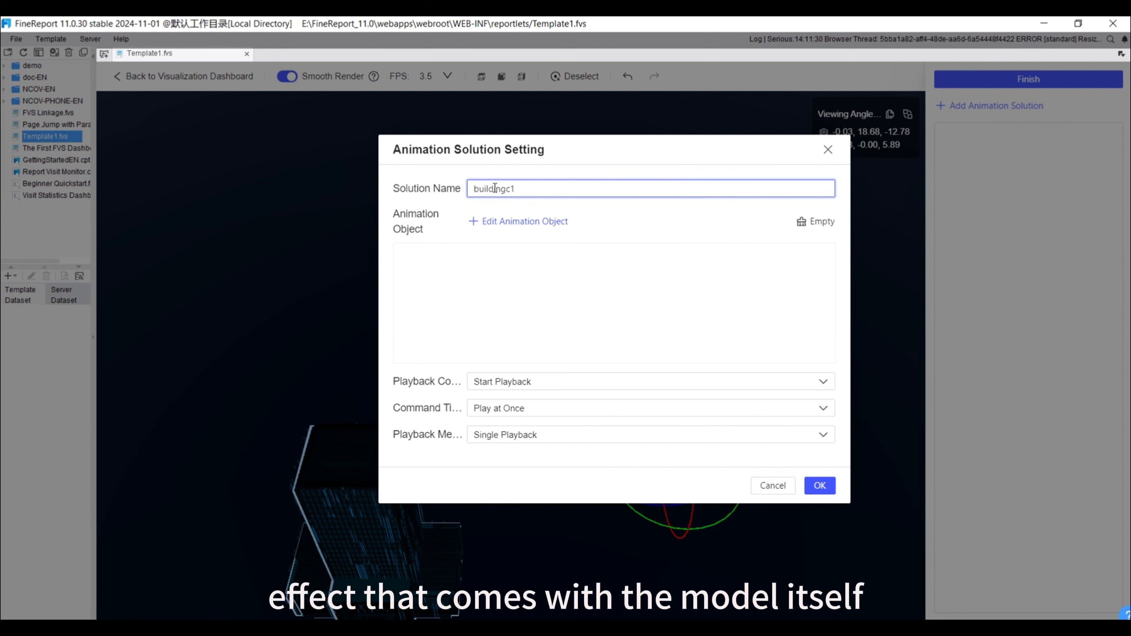
text(c1)
click(501, 224)
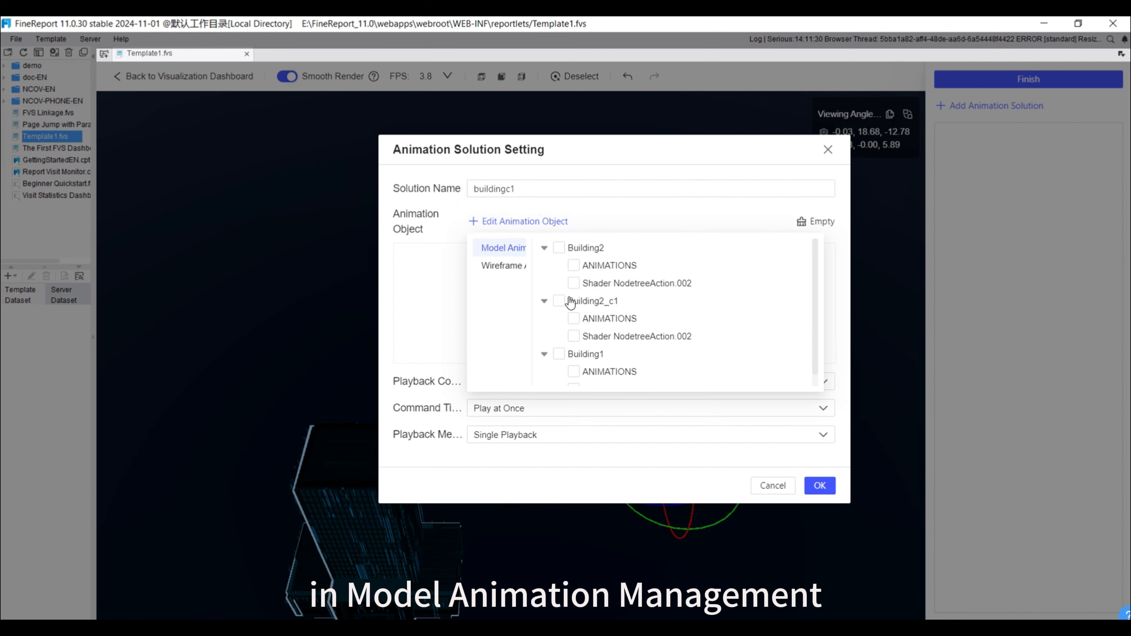
click(558, 248)
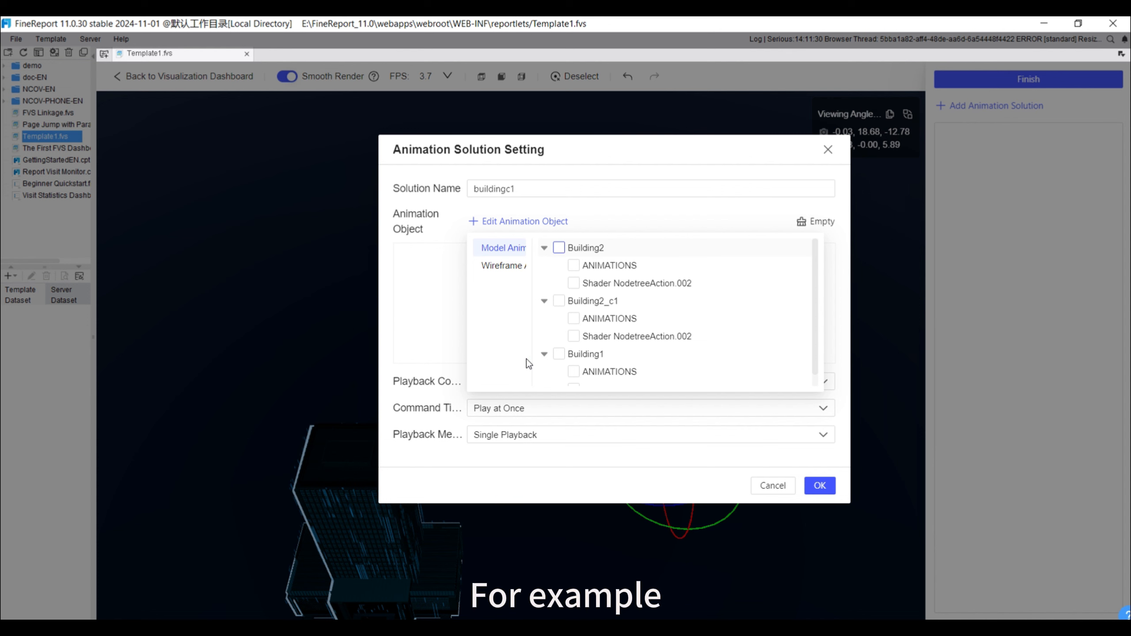
click(779, 456)
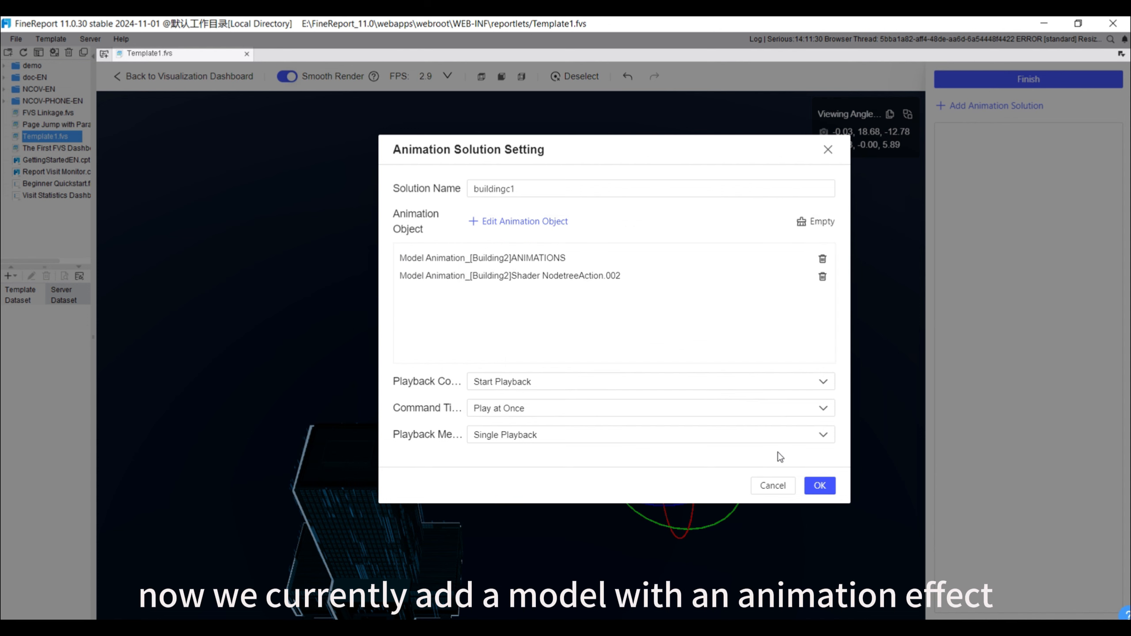
click(820, 485)
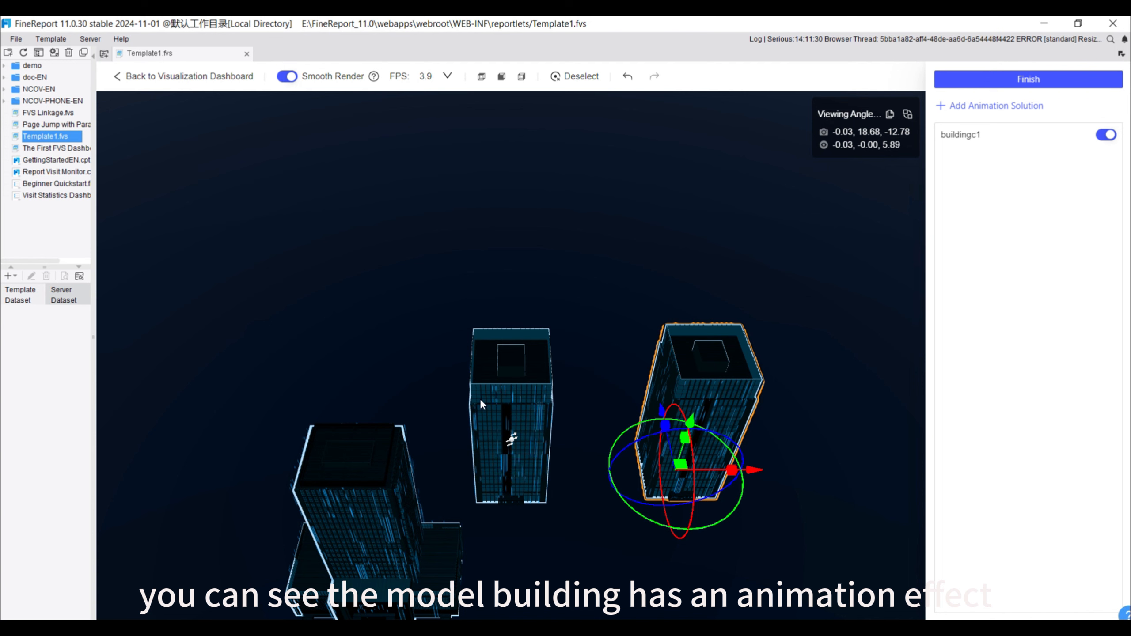
click(1020, 80)
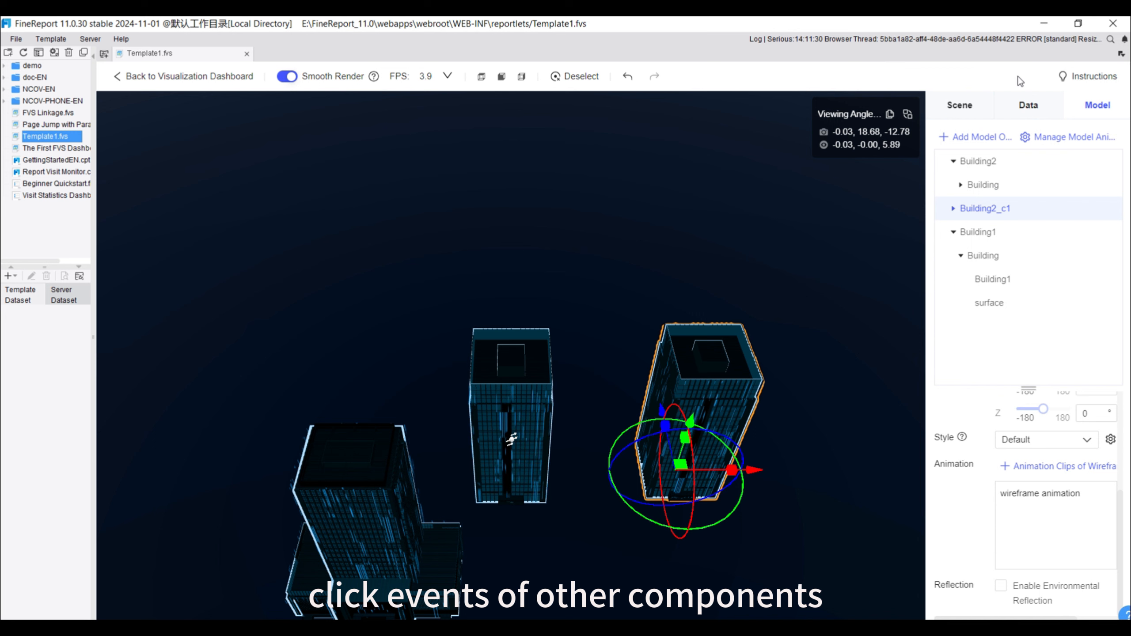
Try environmental reflection on Building2_c1, inspect its ground reflection from a lower angle, and disable it again
click(1002, 586)
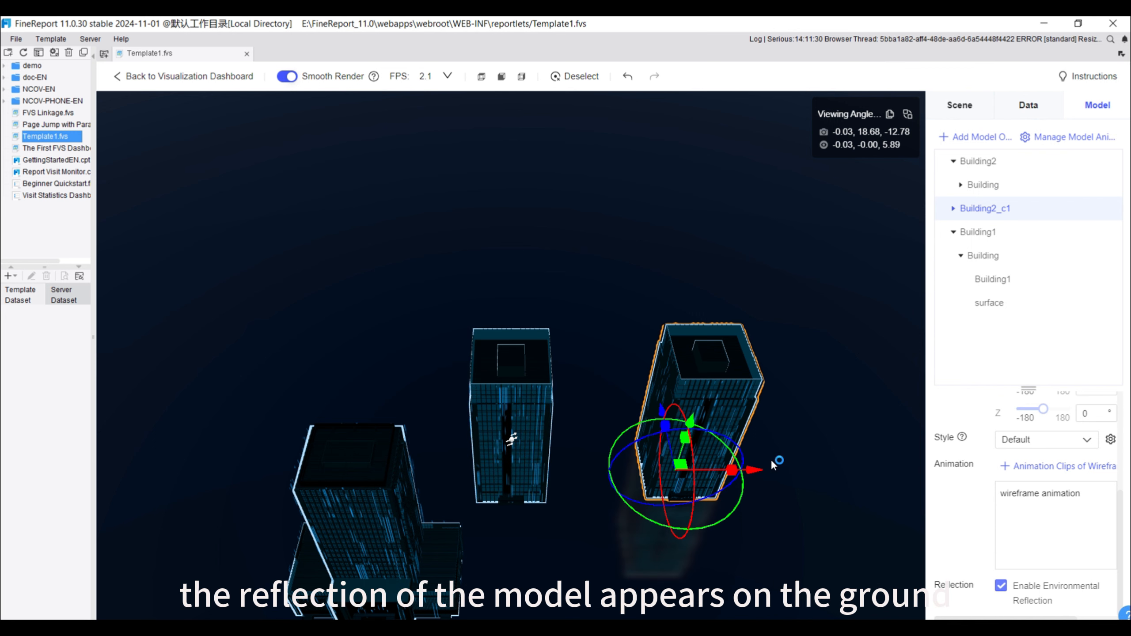
drag(774, 461, 684, 551)
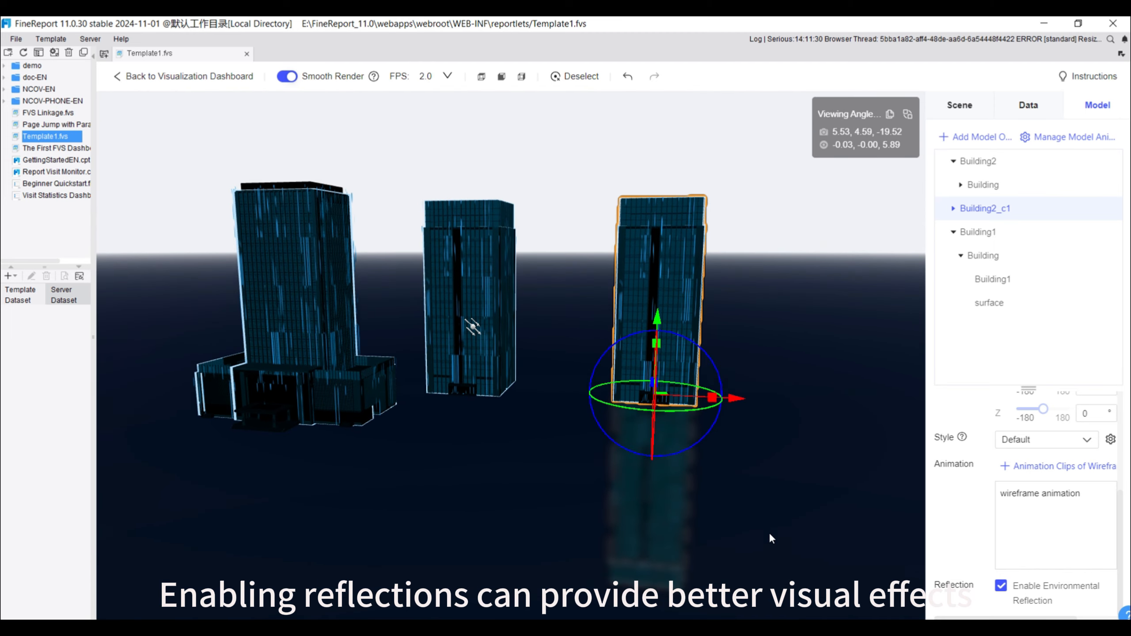
drag(641, 486, 655, 508)
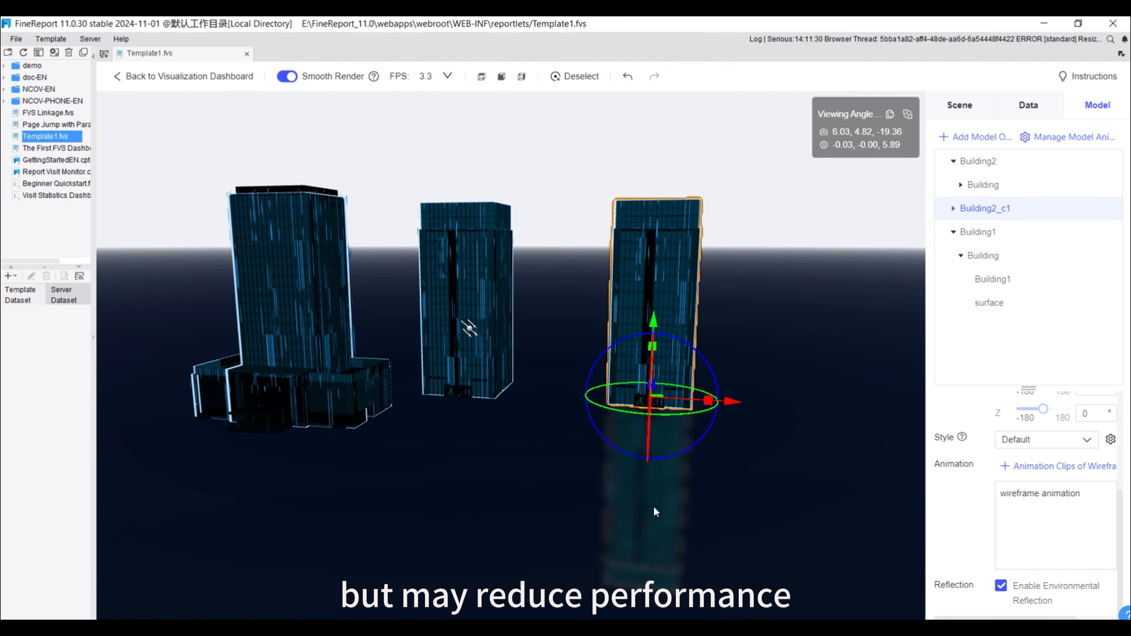
click(1001, 587)
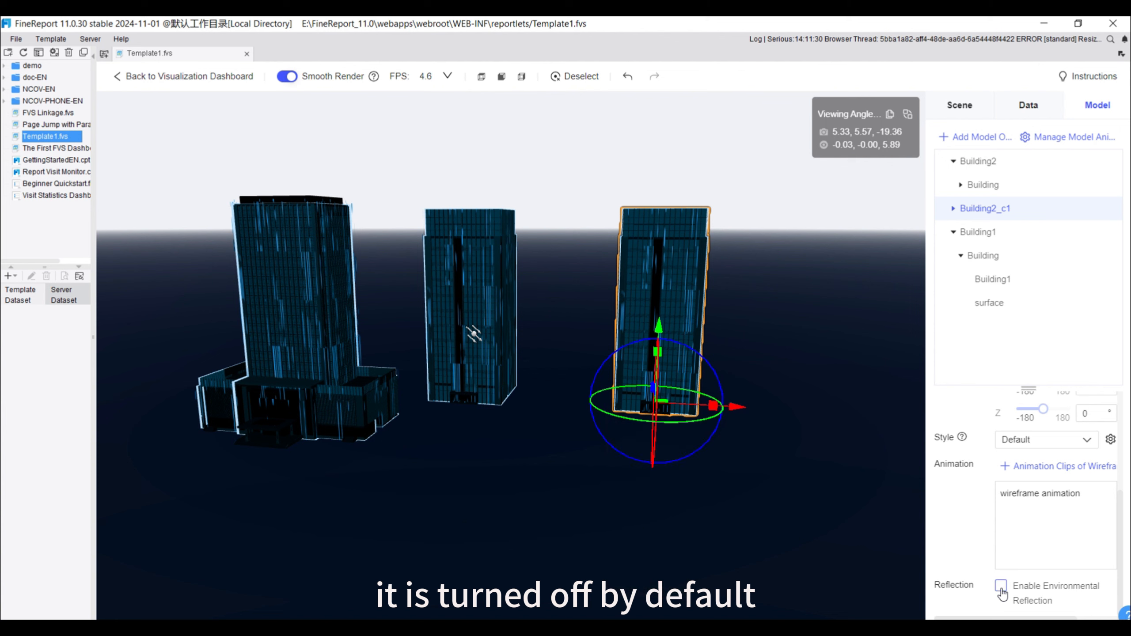
Look at the data layer option and the scene's Overall Style choices without changing the style
click(1032, 106)
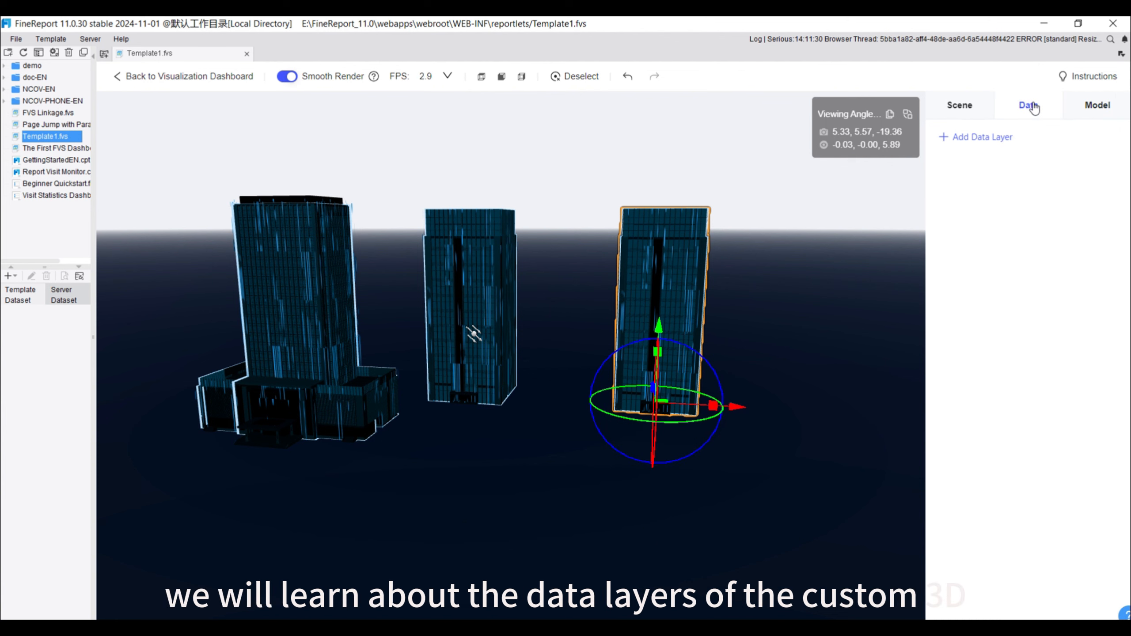
click(976, 138)
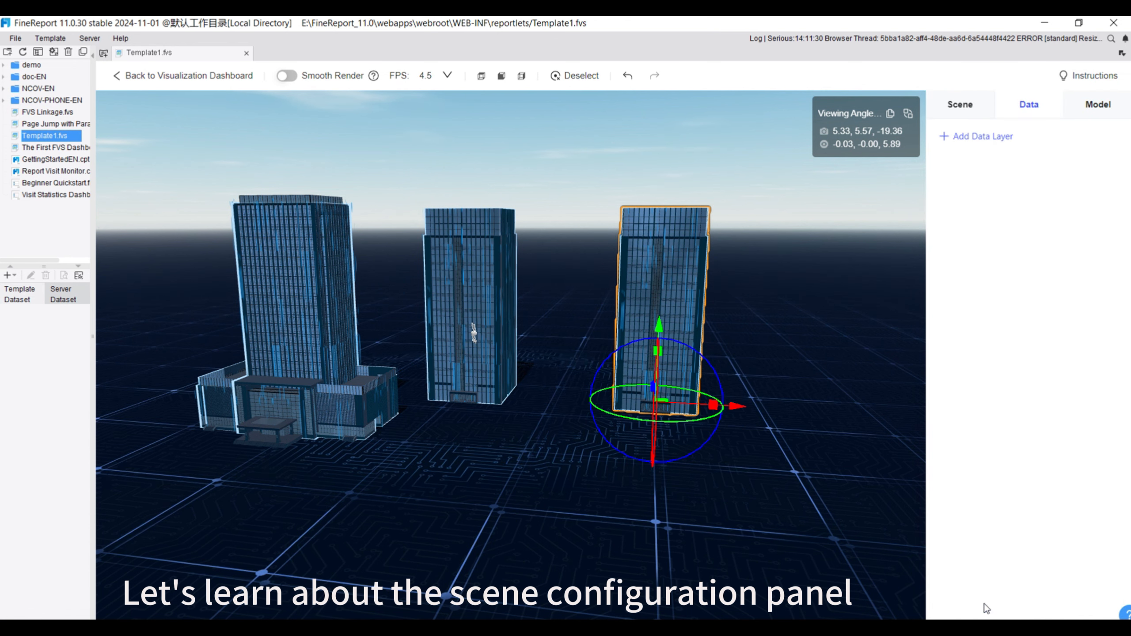
click(962, 110)
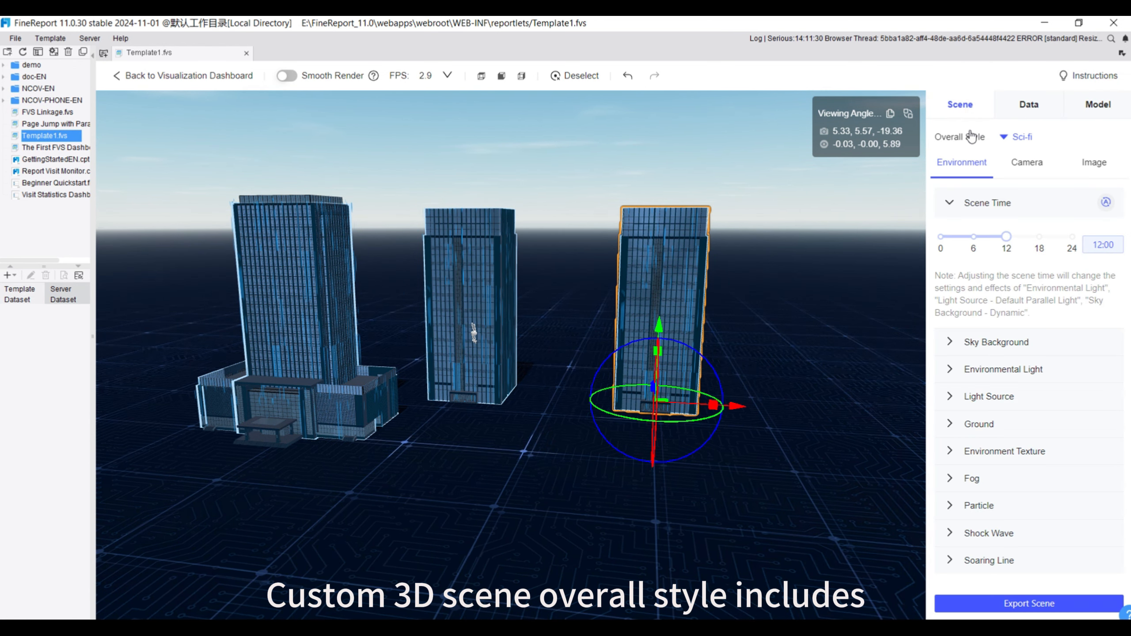
click(1006, 137)
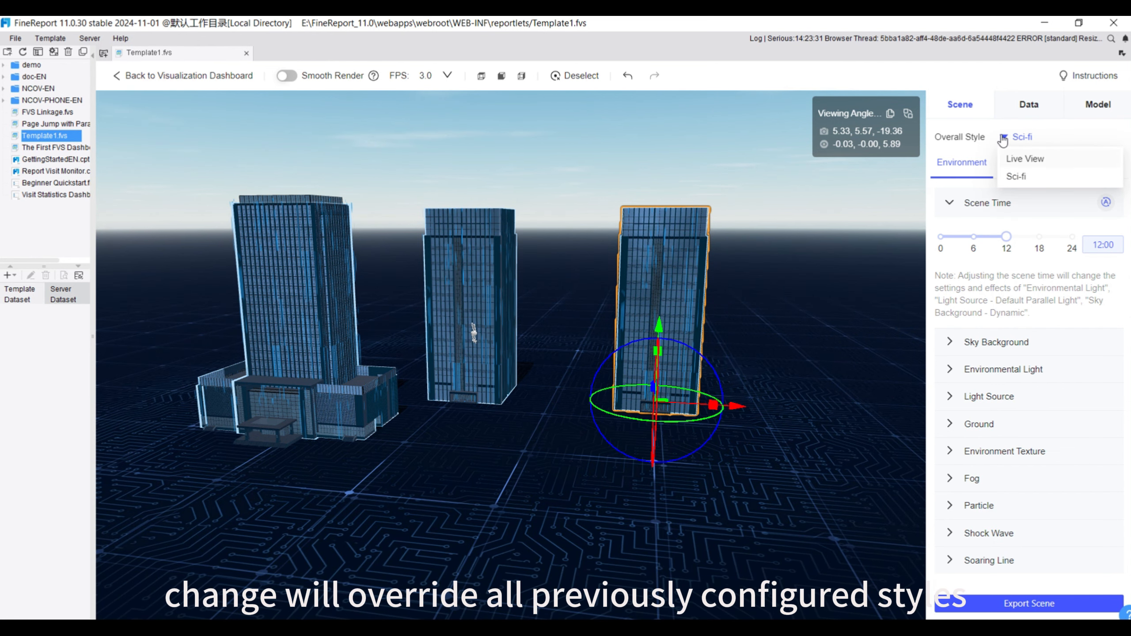
click(961, 207)
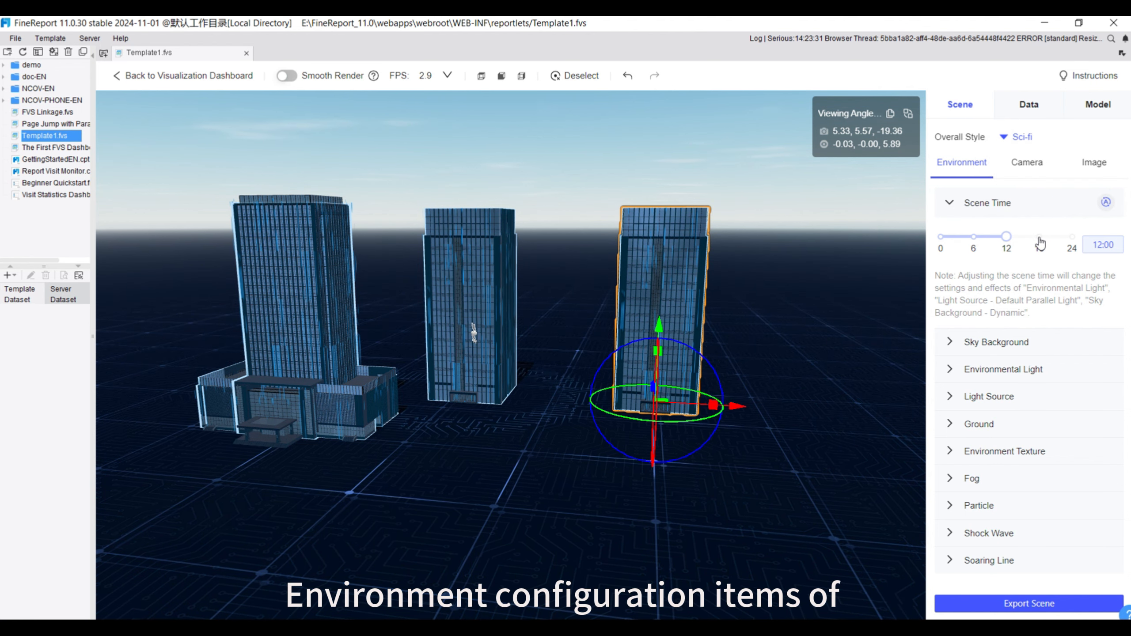
Try out the Scene Time, leaving it at 12:00, and review the Sky Background and camera viewing angle settings
drag(1006, 236, 1039, 236)
click(1007, 238)
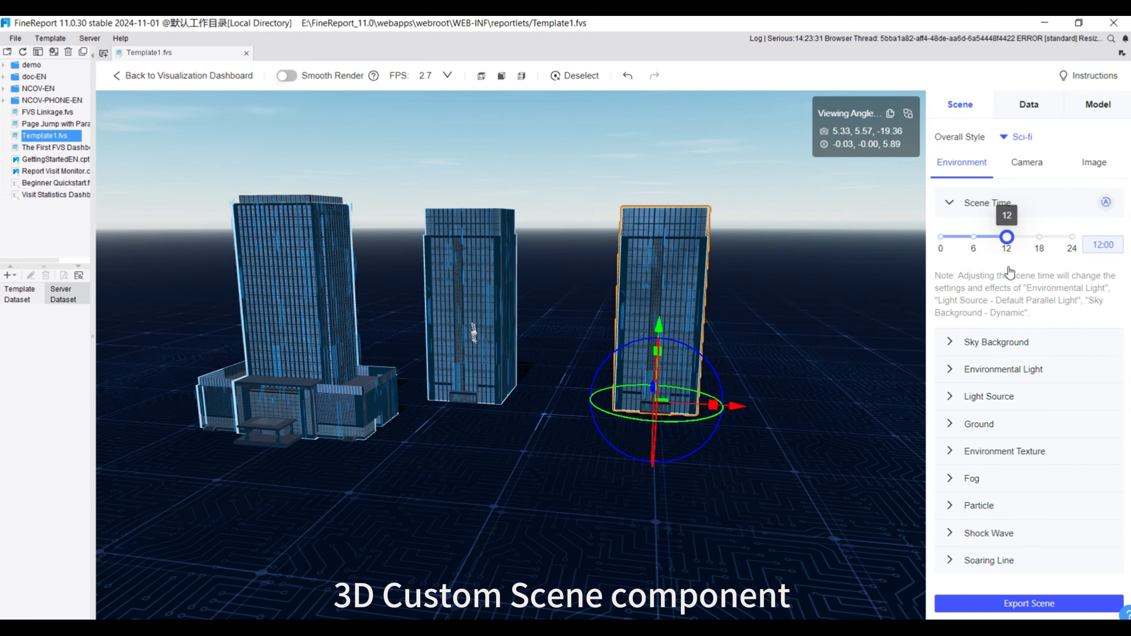
click(953, 344)
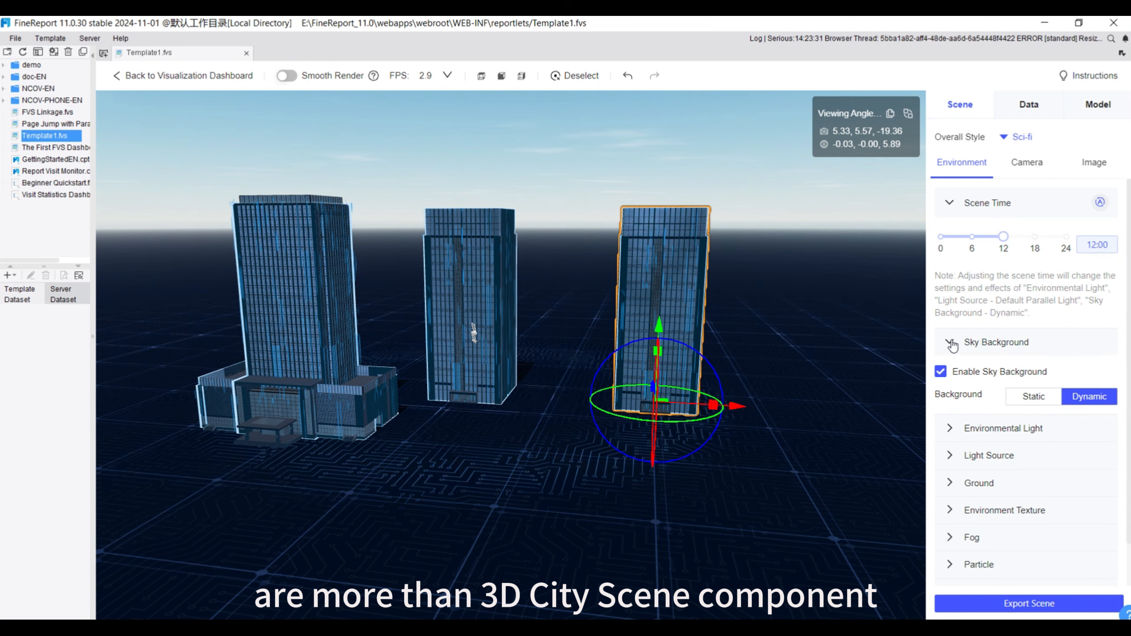
click(954, 345)
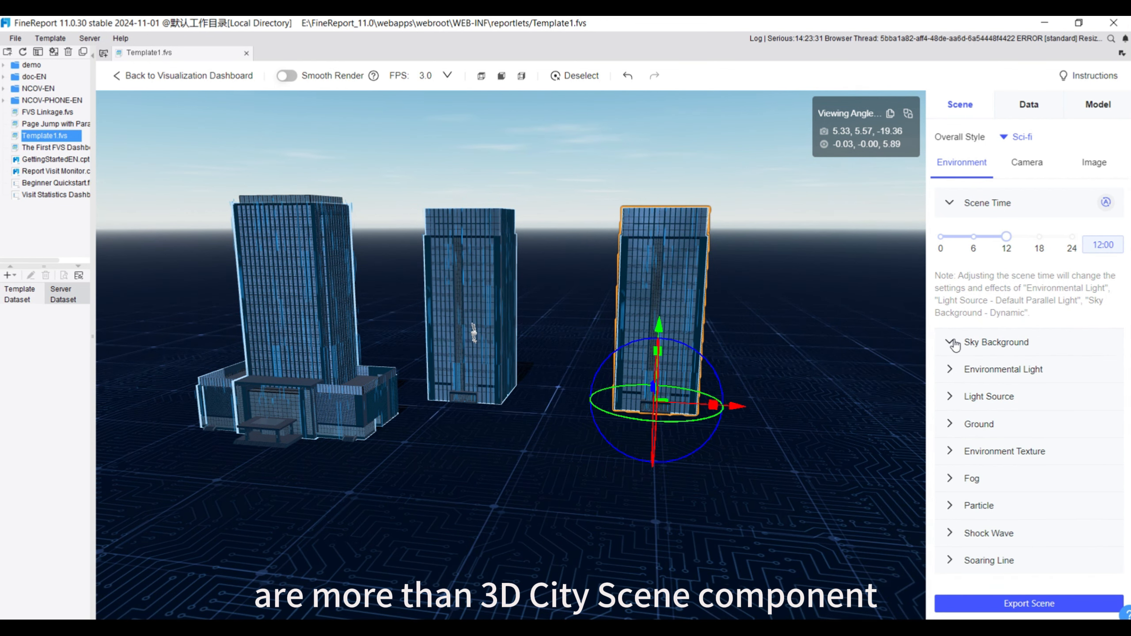
click(1027, 168)
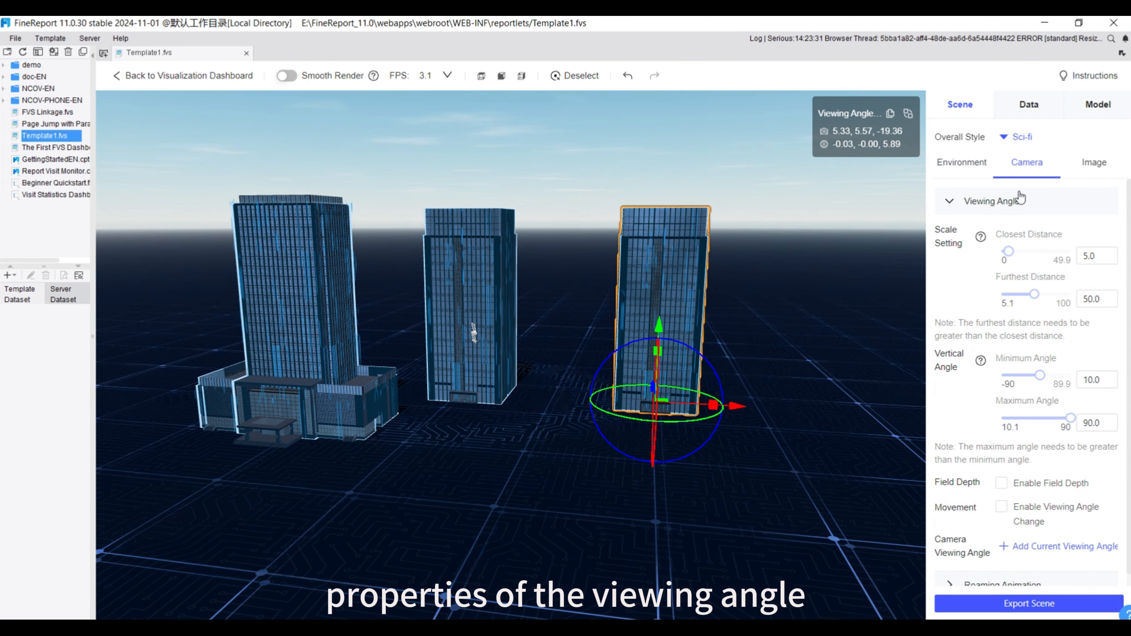
Set the camera's closest distance to 18.4, test the zoom limit in the scene, and deselect the building
drag(1022, 253, 1027, 252)
scroll(755, 418, up, 5)
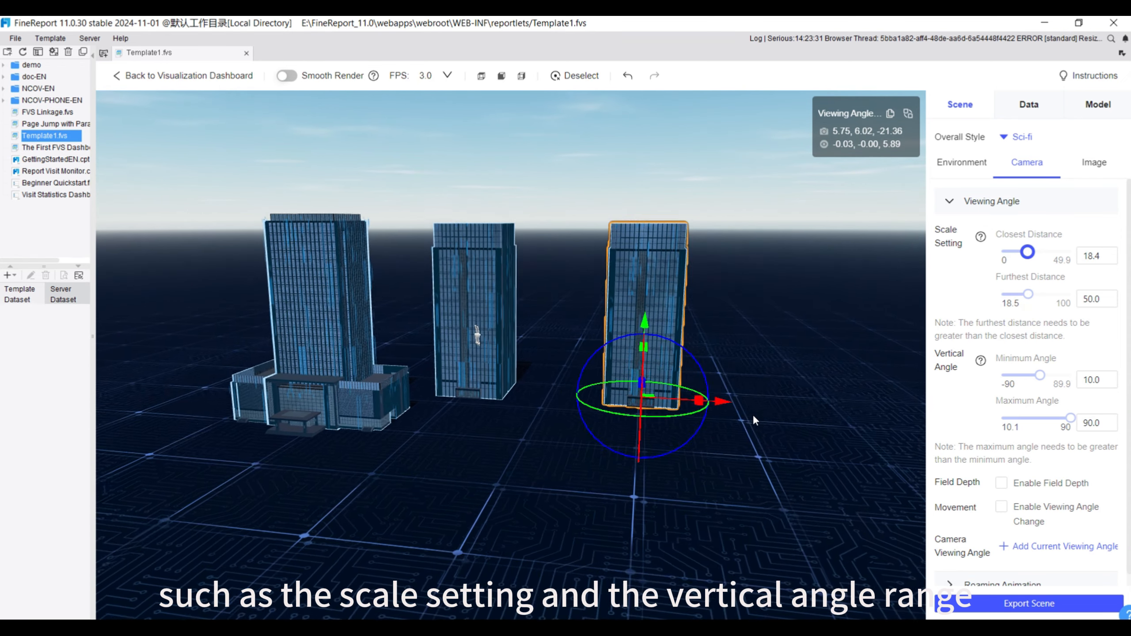
scroll(753, 414, up, 1)
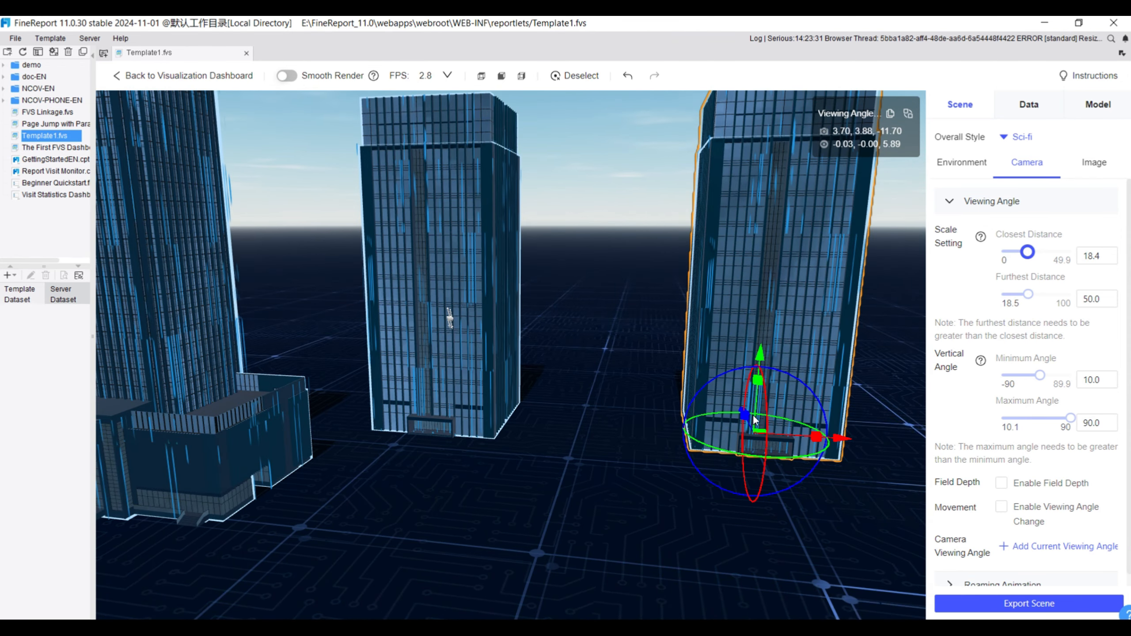
scroll(608, 419, up, 1)
scroll(673, 476, down, 3)
click(674, 472)
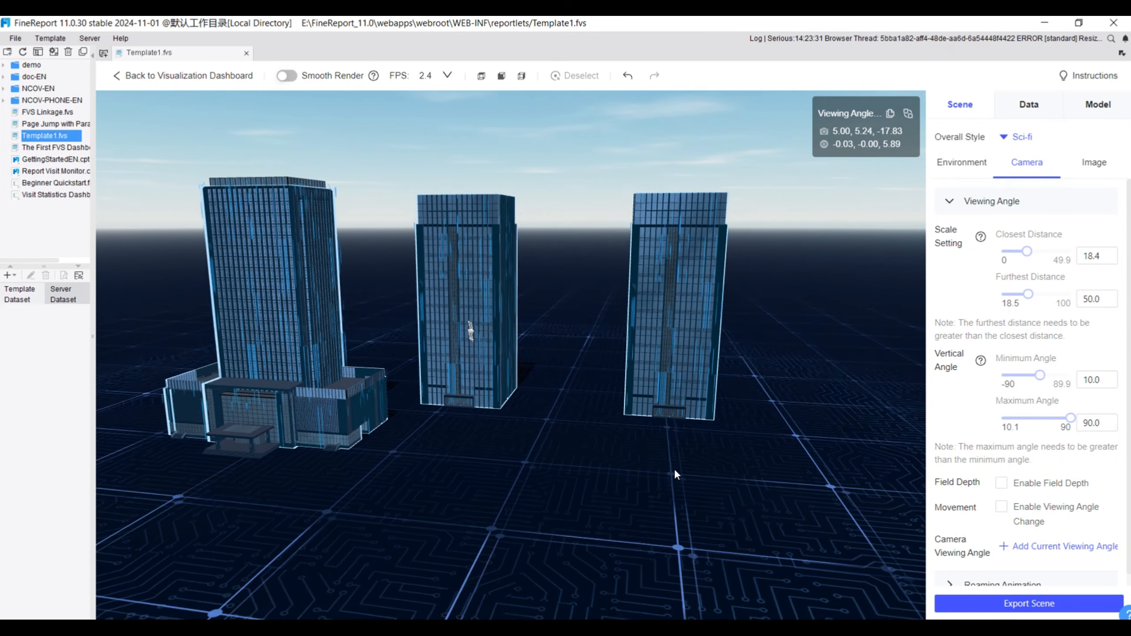
Set the camera's minimum vertical angle to 8.9 and test the angle range by orbiting the scene
click(1038, 376)
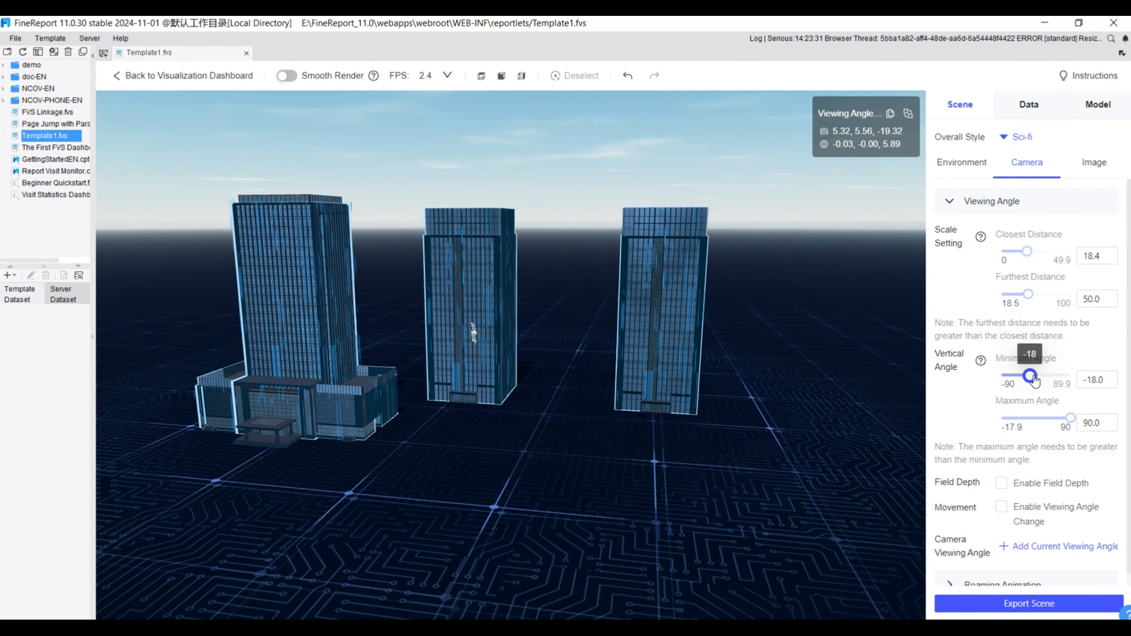
drag(601, 575, 561, 466)
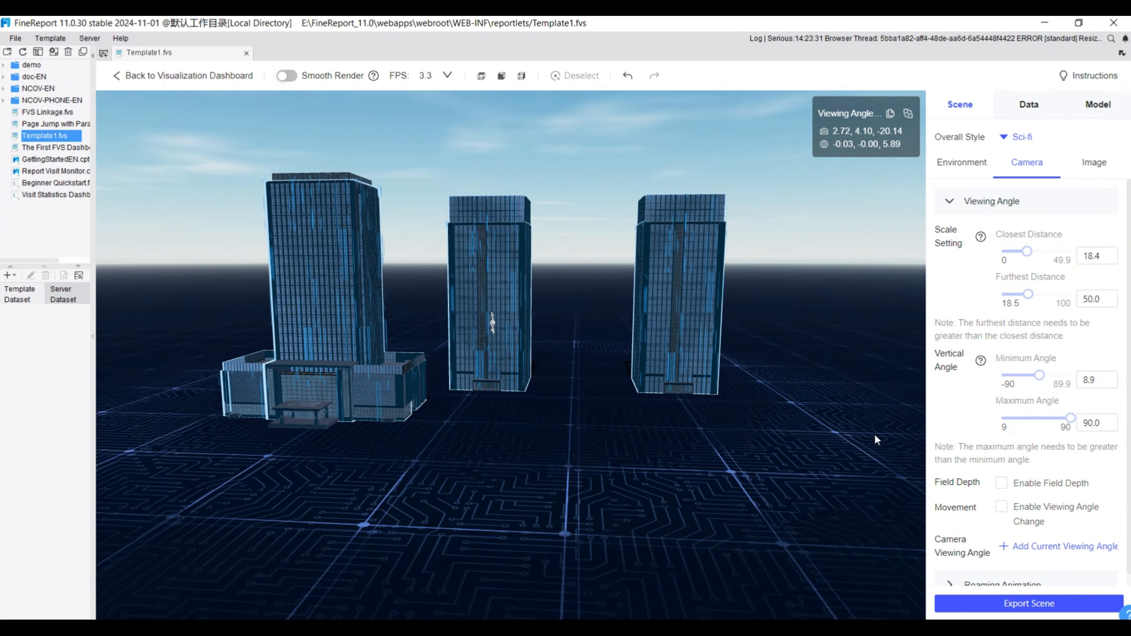
Try the field depth effect with dynamic focus distance and an aperture value of 0.1, and disable it again
click(1003, 484)
scroll(1004, 485, down, 3)
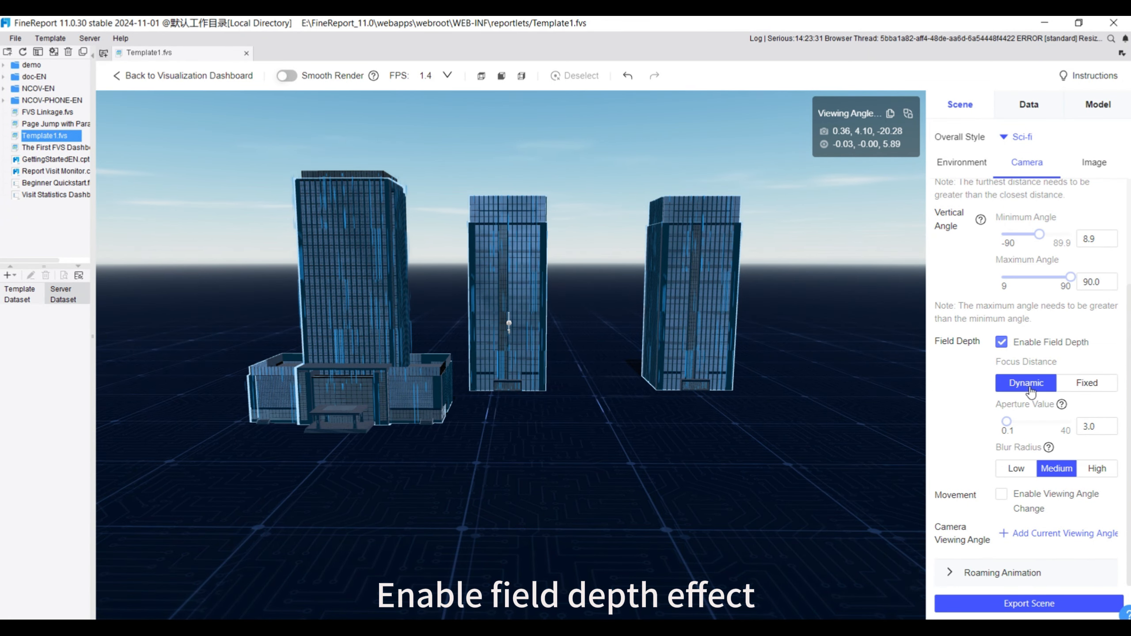
drag(1026, 424, 1006, 426)
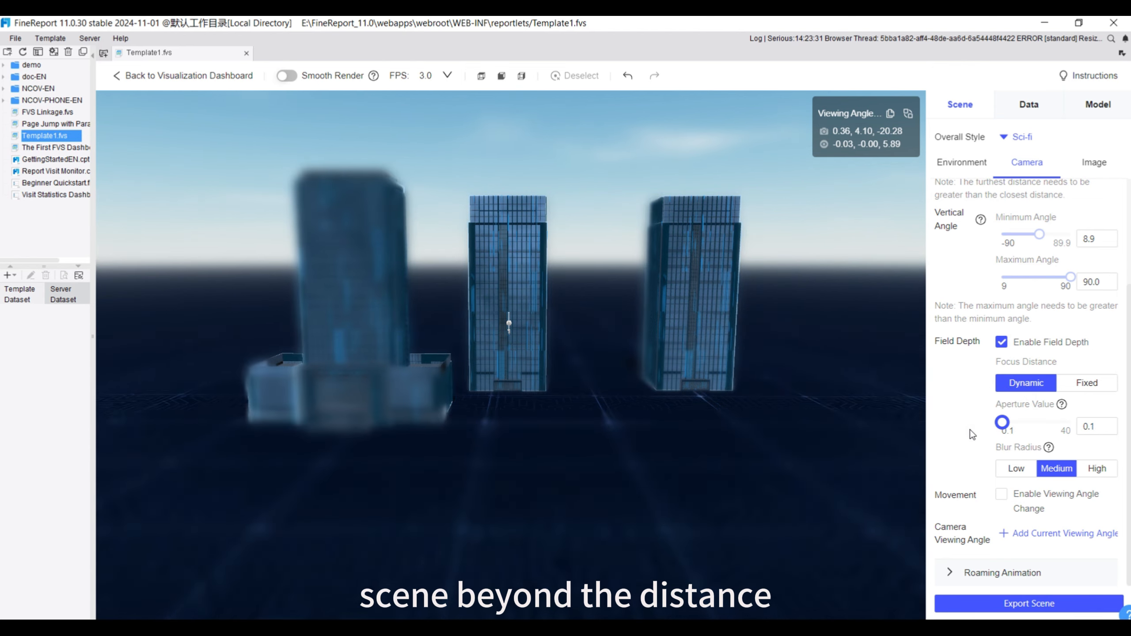
click(1002, 342)
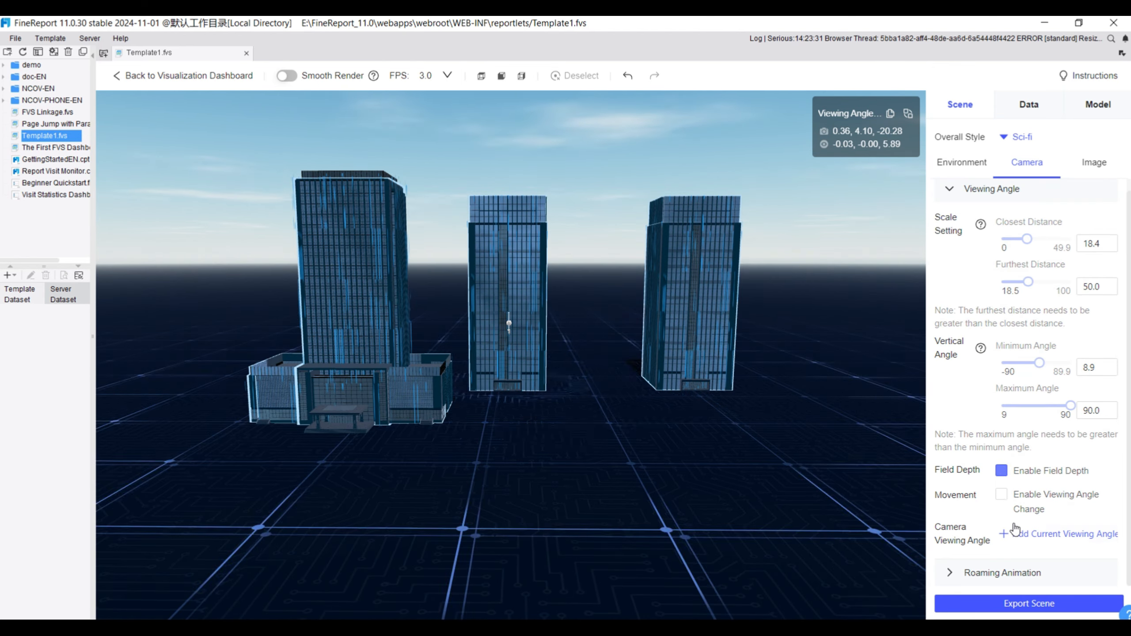
Try automatic viewing angle change with rotation speeds of 125 and 21, and turn the movement off again
click(1002, 495)
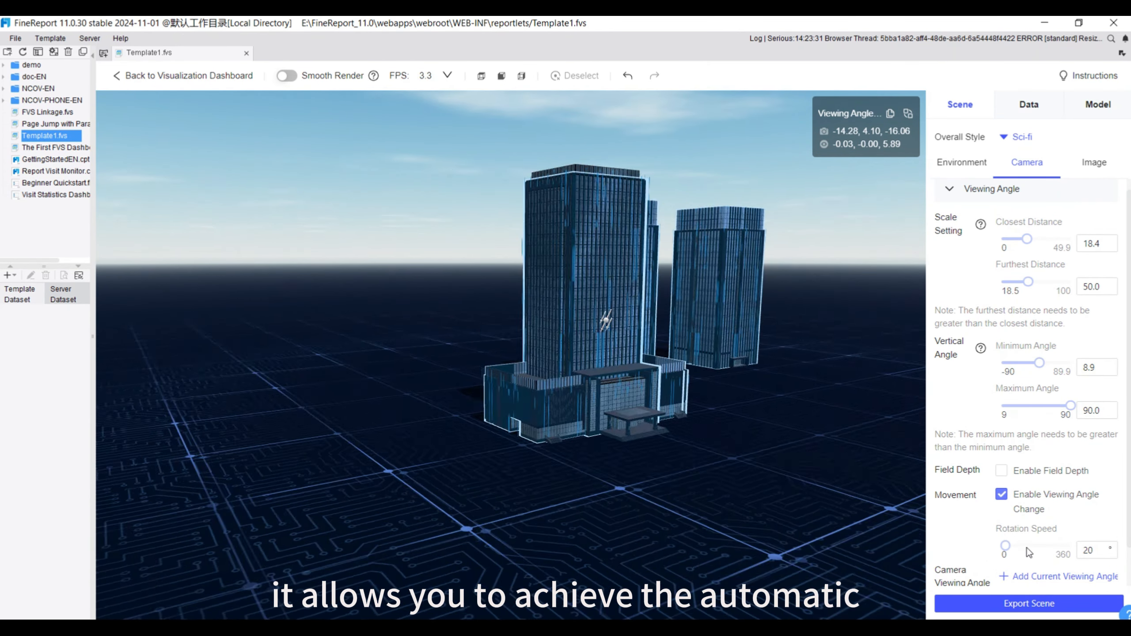
click(1027, 546)
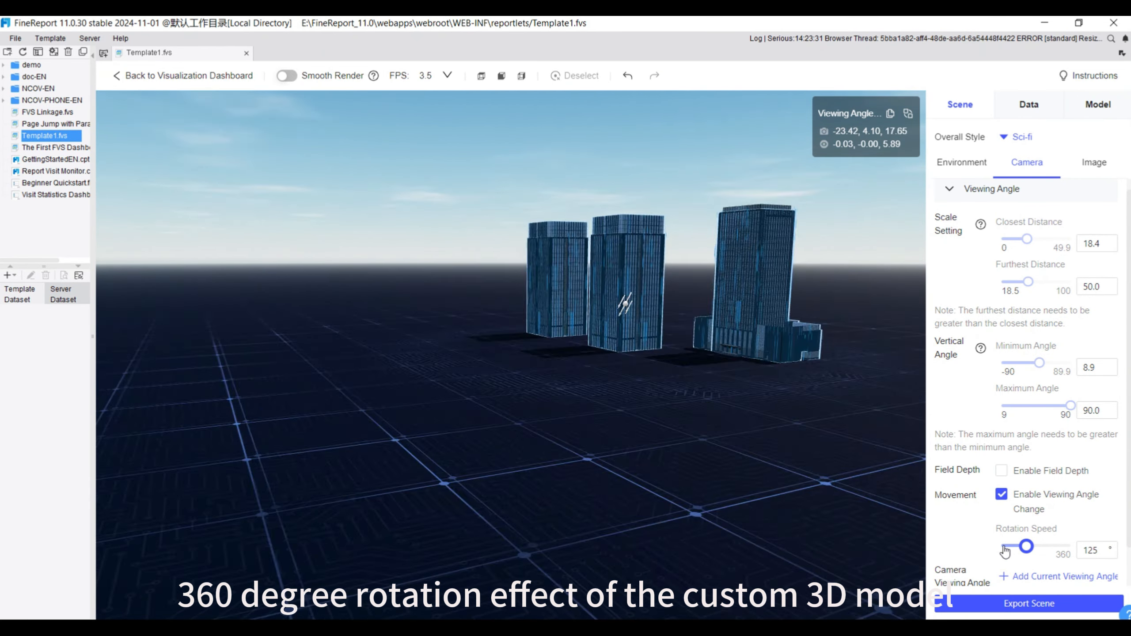
click(1006, 547)
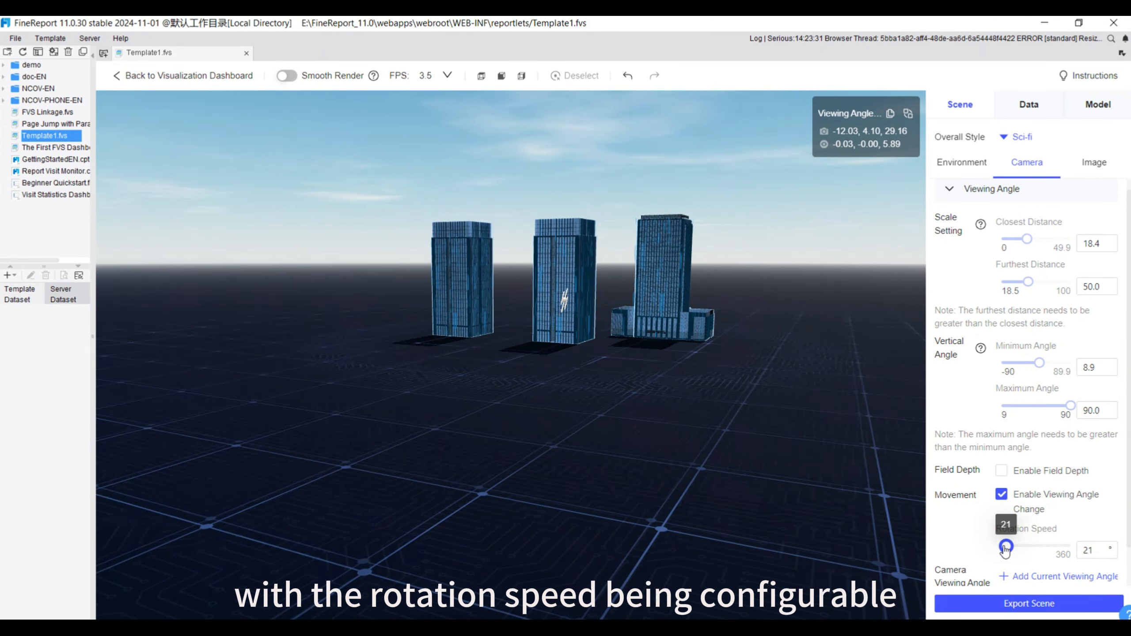
click(1002, 494)
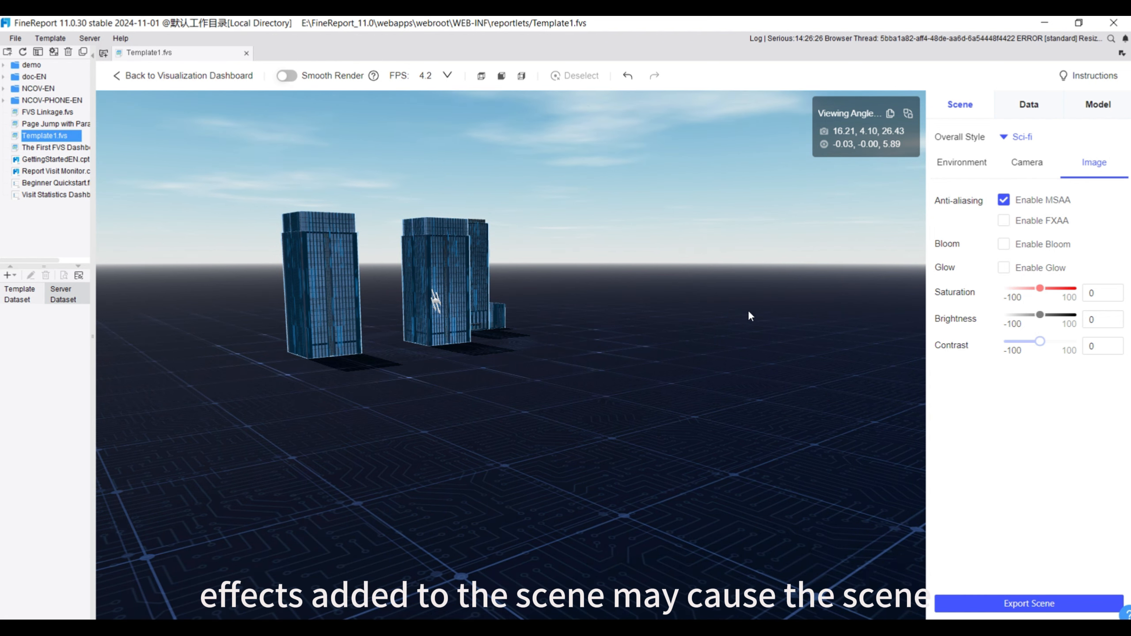
Enable Smooth Render, orbit the scene to check its effect, and consult the help note for the option
click(287, 76)
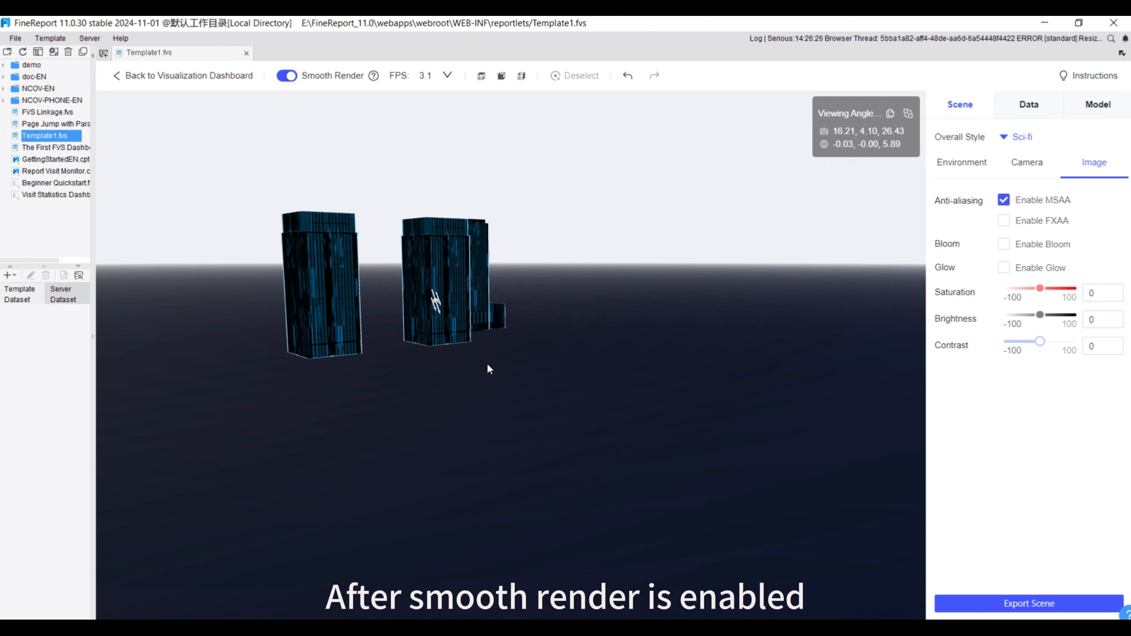
drag(463, 368, 458, 366)
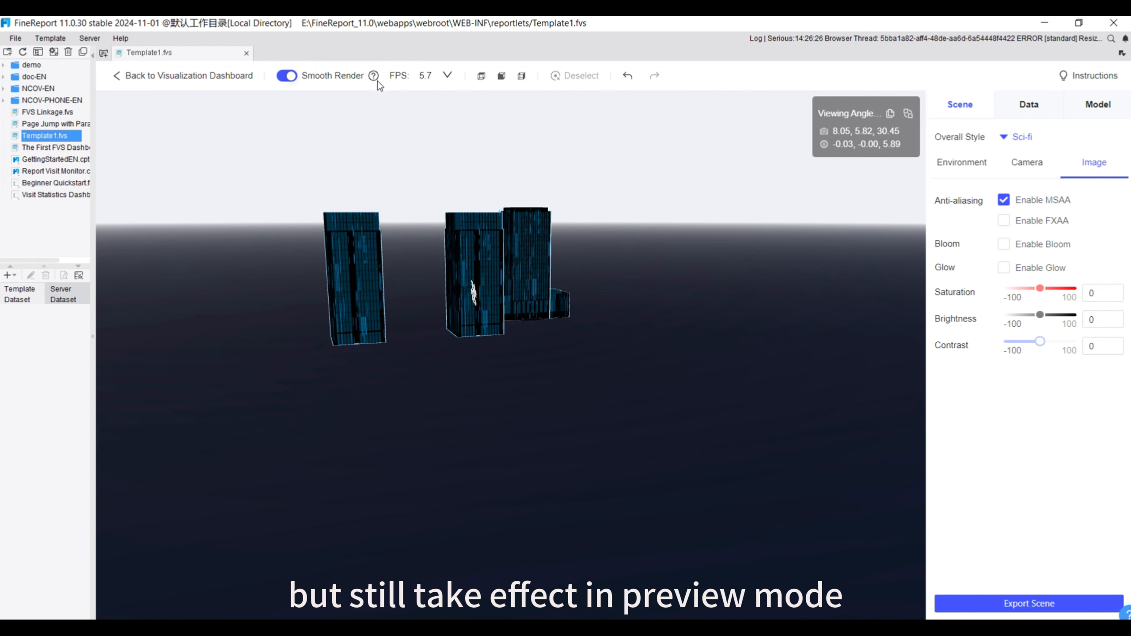
mouse_move(374, 76)
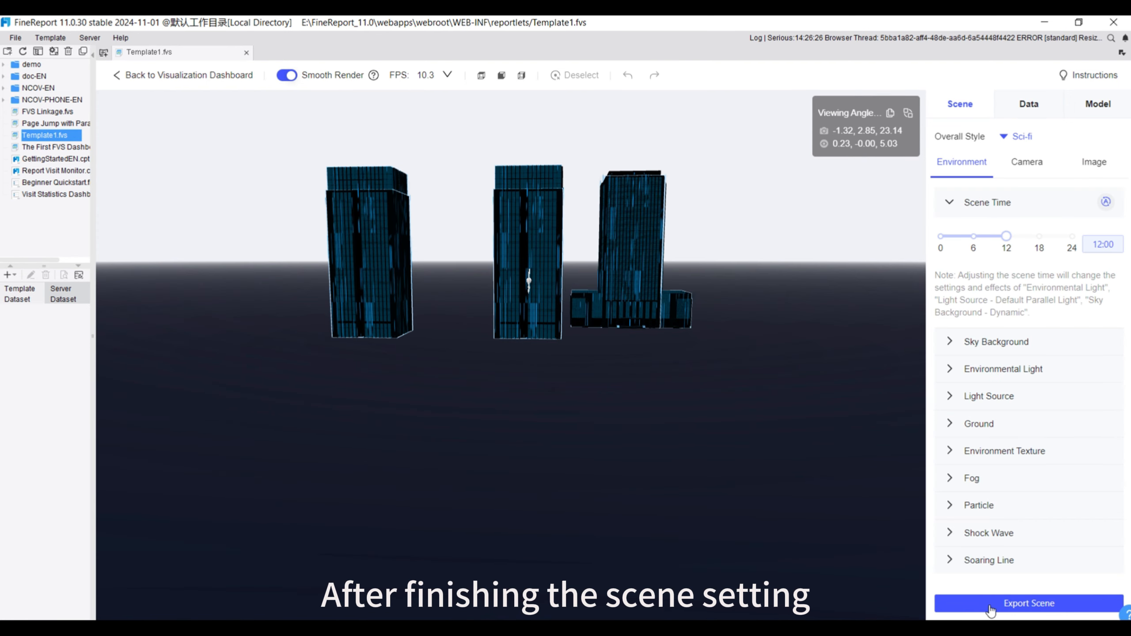
Export the scene as Custom 3D Scene1_Page1.fcust
click(989, 606)
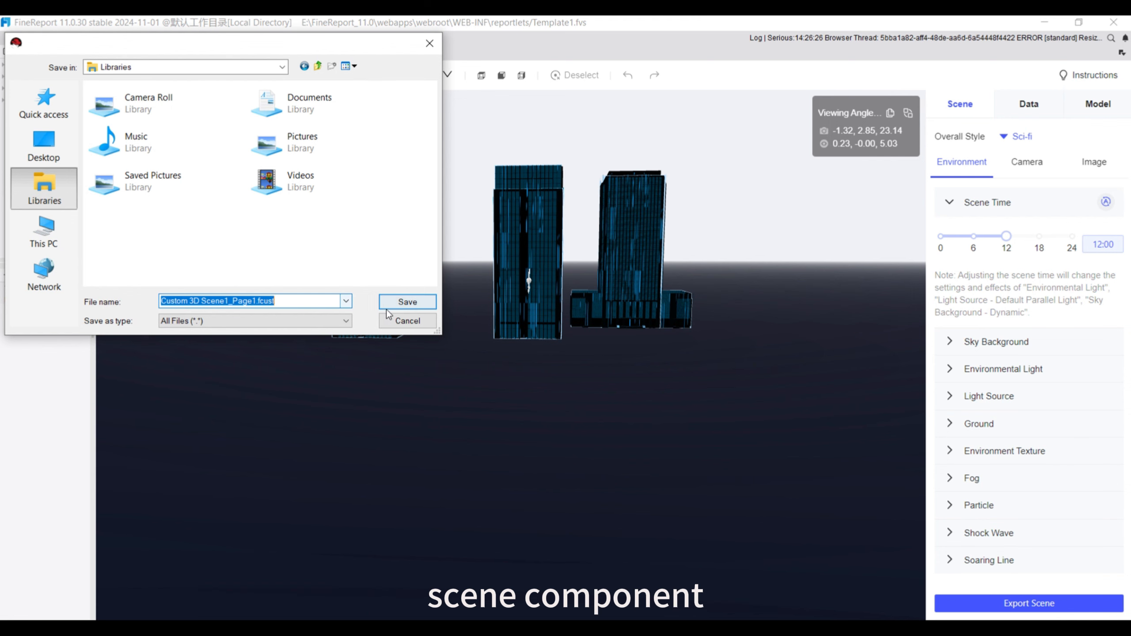
click(409, 303)
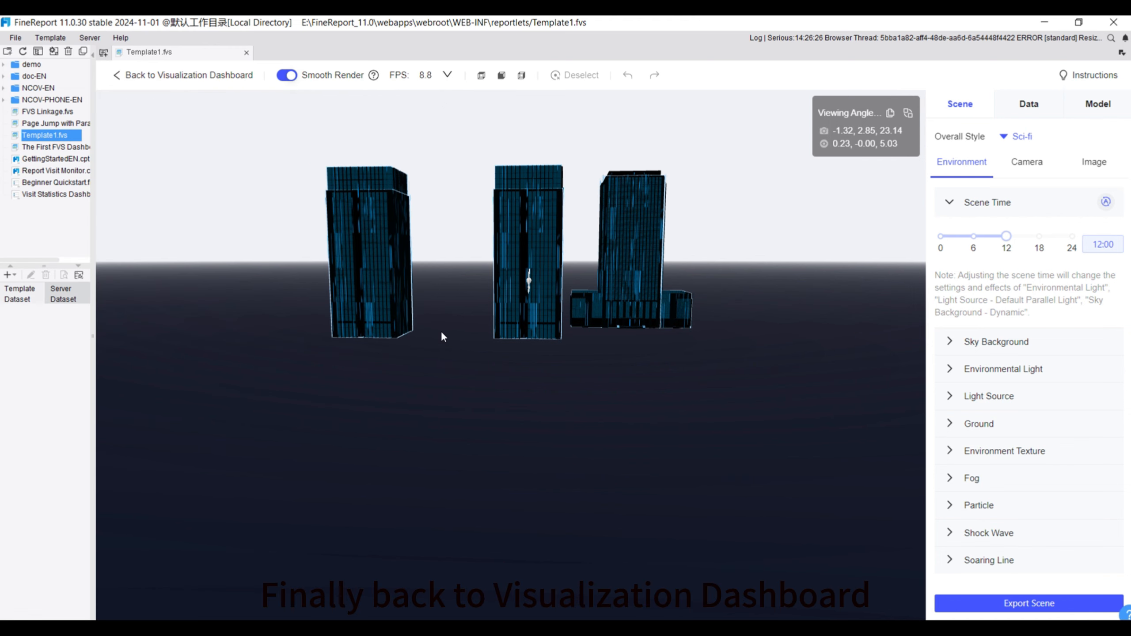
Return to the visualization dashboard and start adjusting the viewing angle of the custom 3D scene component on the canvas
click(128, 84)
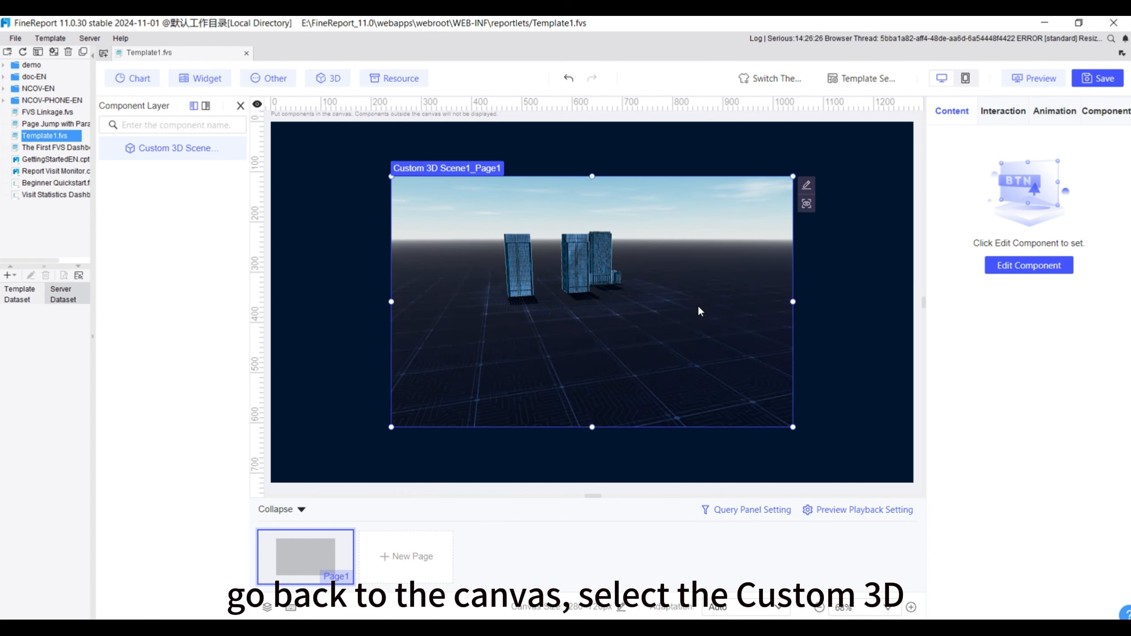
click(808, 205)
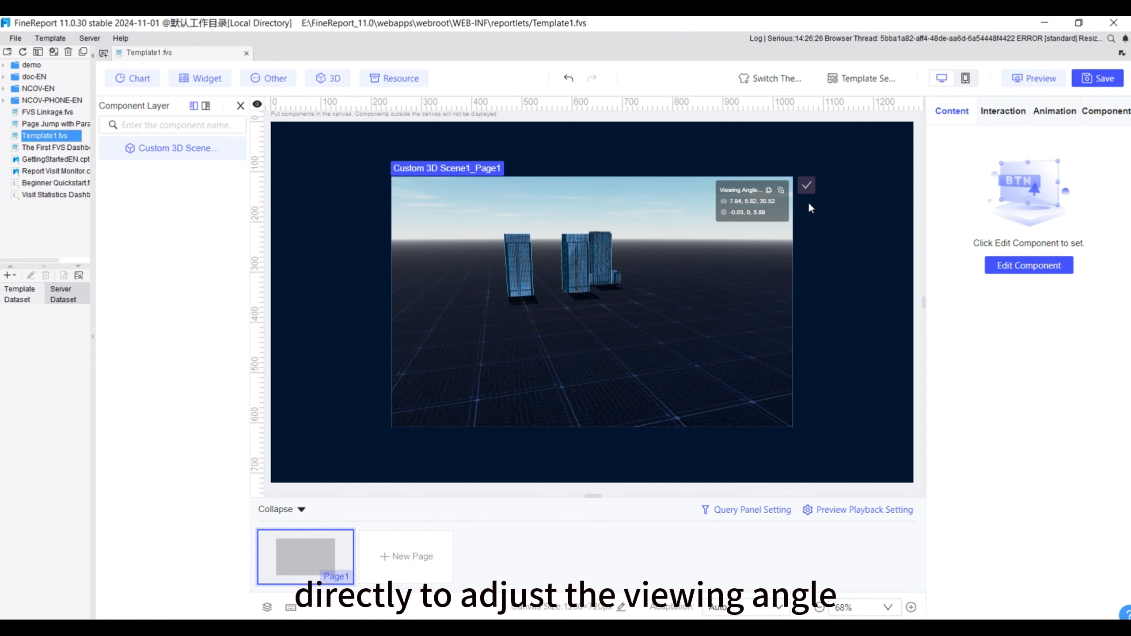
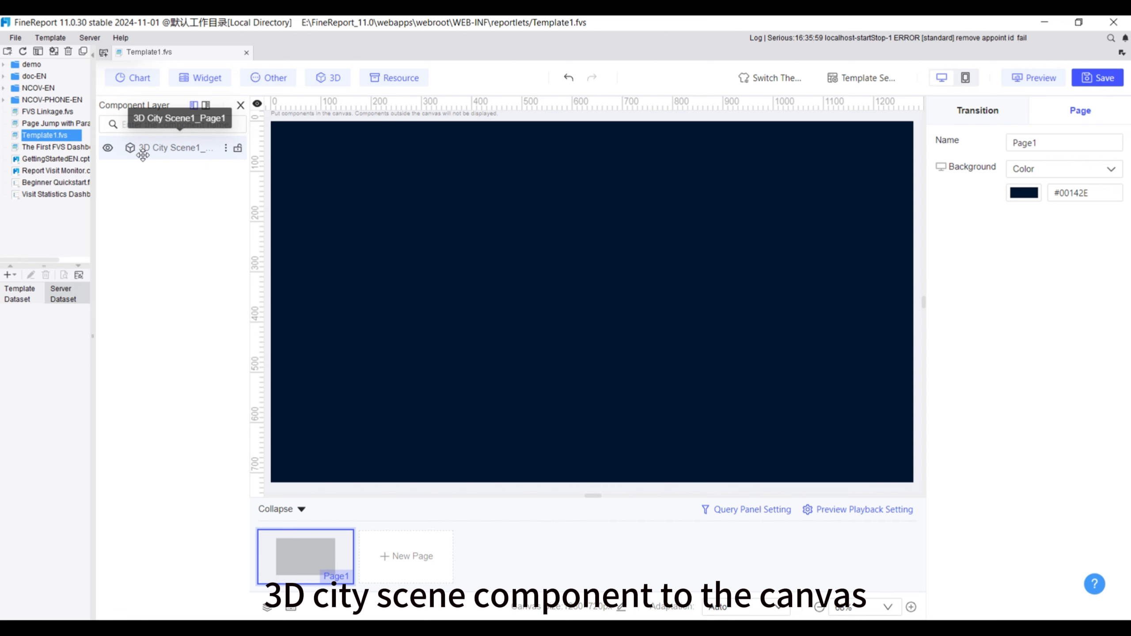
Edit the 3D city scene component and generate a new Sci-fi style scene from Example Region.geojson
click(804, 184)
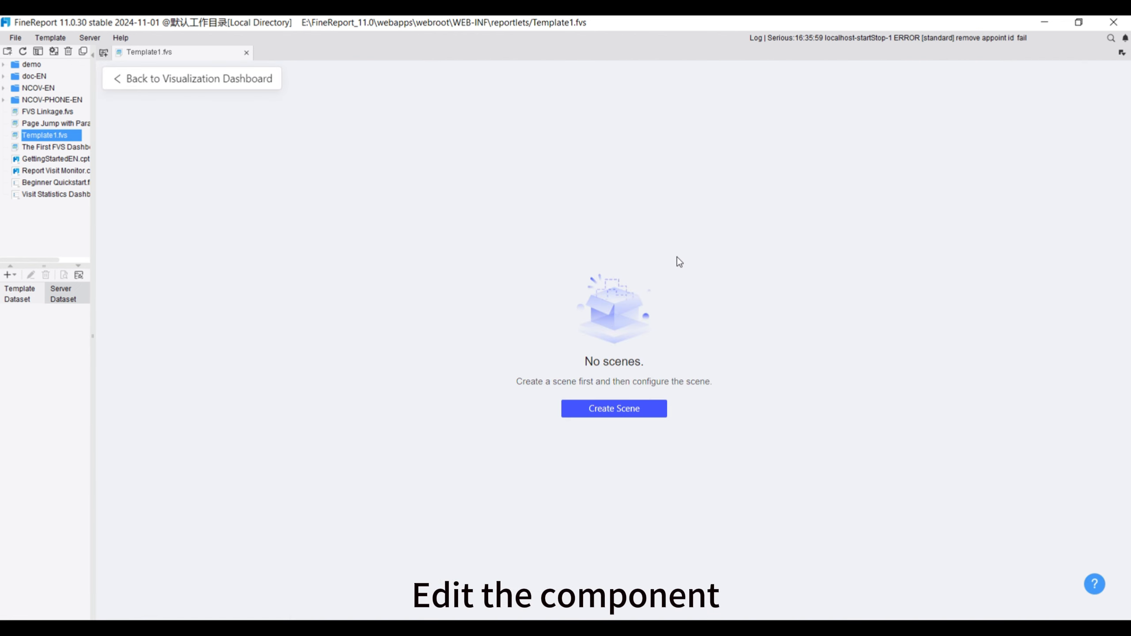
click(611, 409)
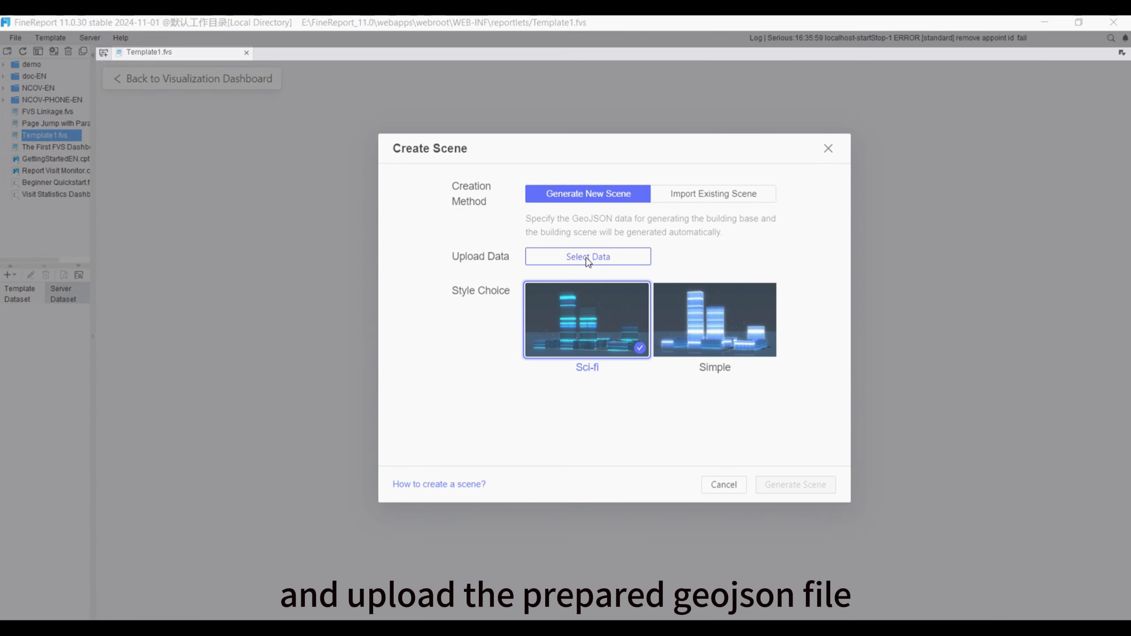
click(588, 257)
click(57, 153)
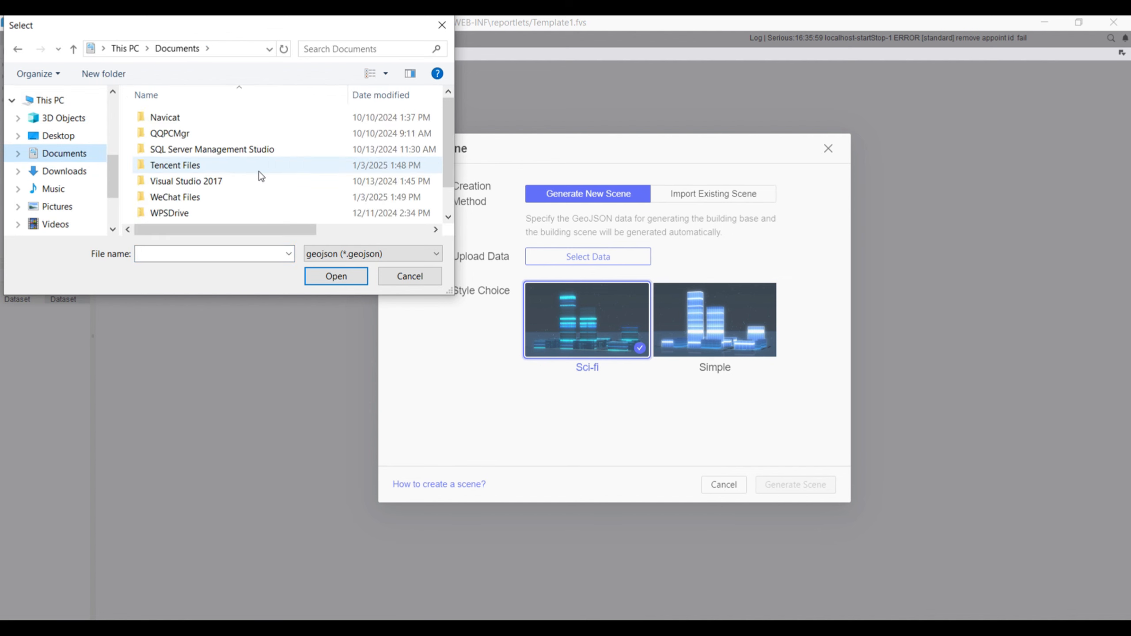
scroll(261, 177, down, 2)
click(183, 218)
click(336, 276)
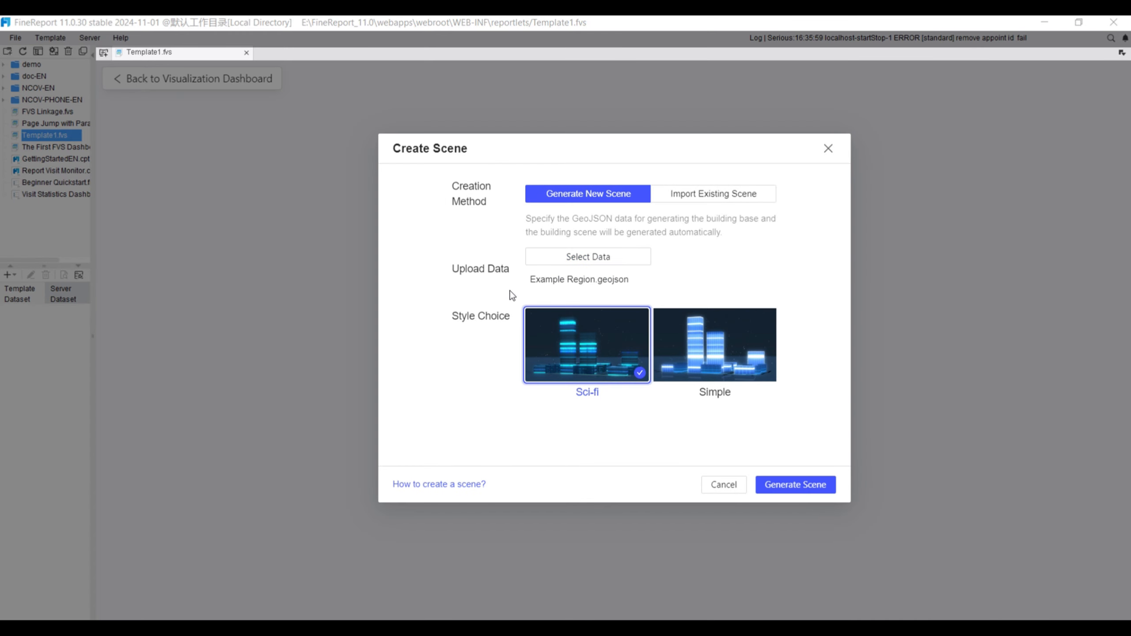
click(806, 487)
click(722, 282)
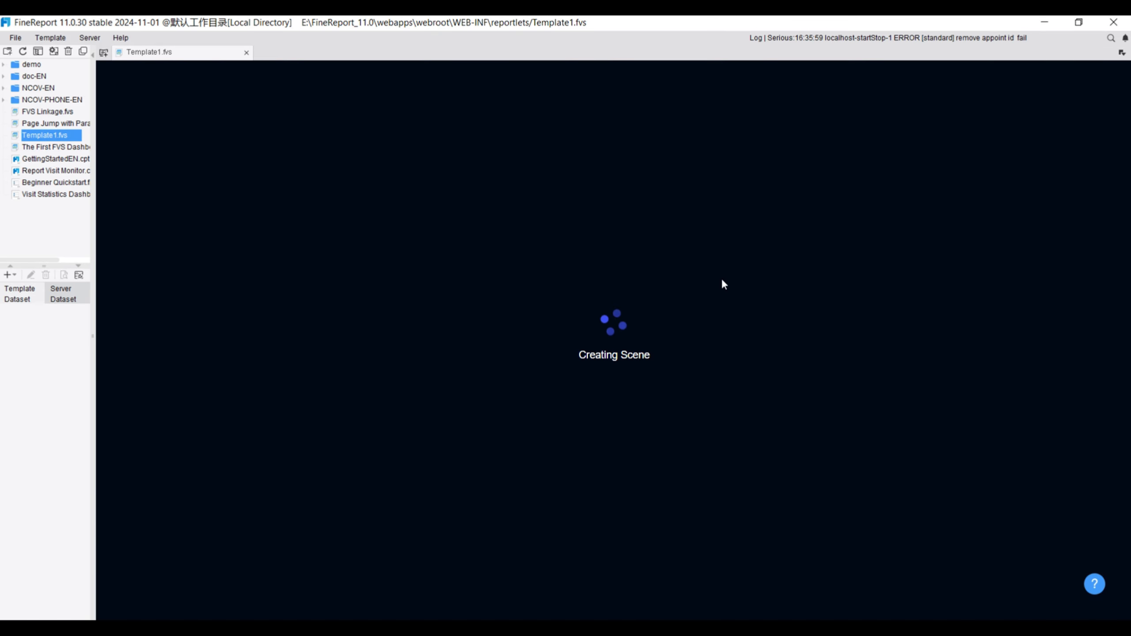
Load the custom model Building1.glb into the city scene and close the model management dialog
click(1097, 105)
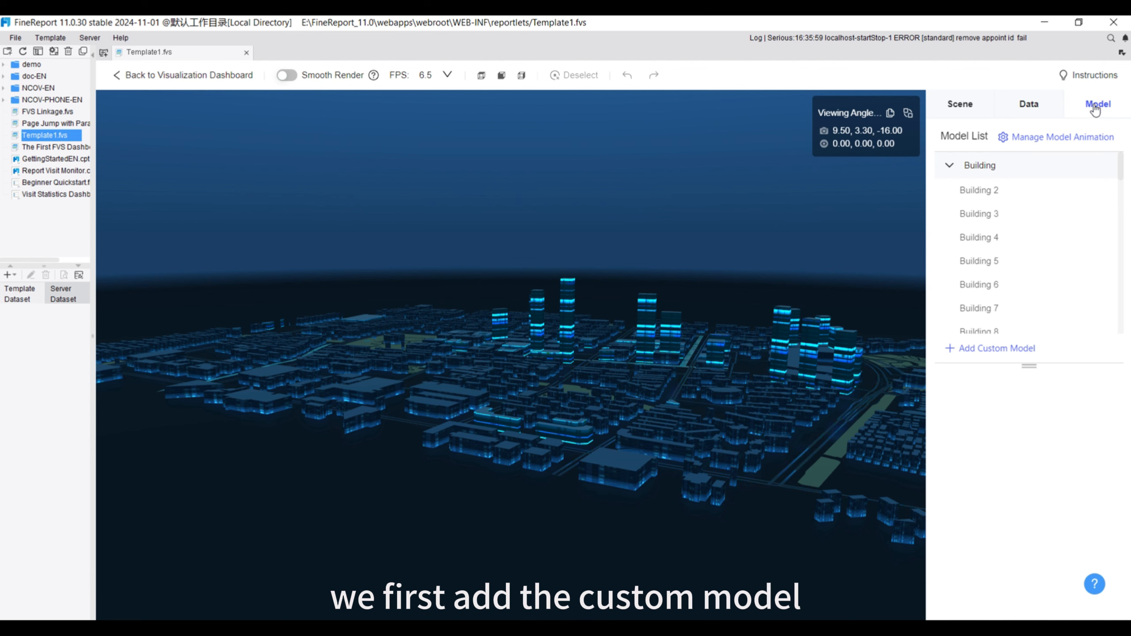
click(976, 350)
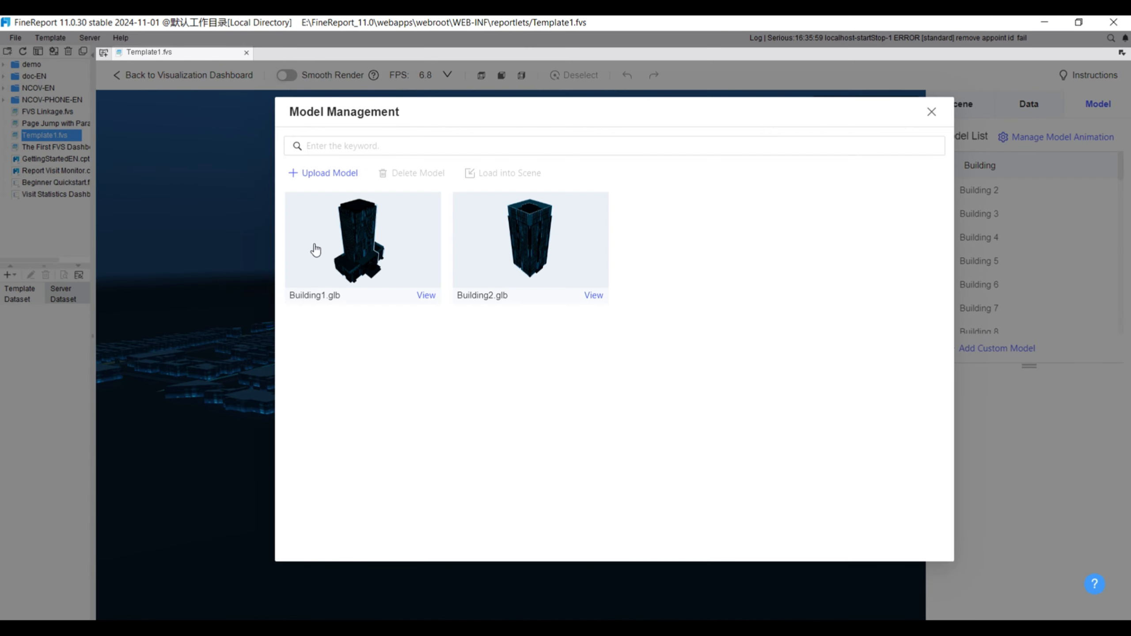
mouse_move(359, 250)
click(406, 276)
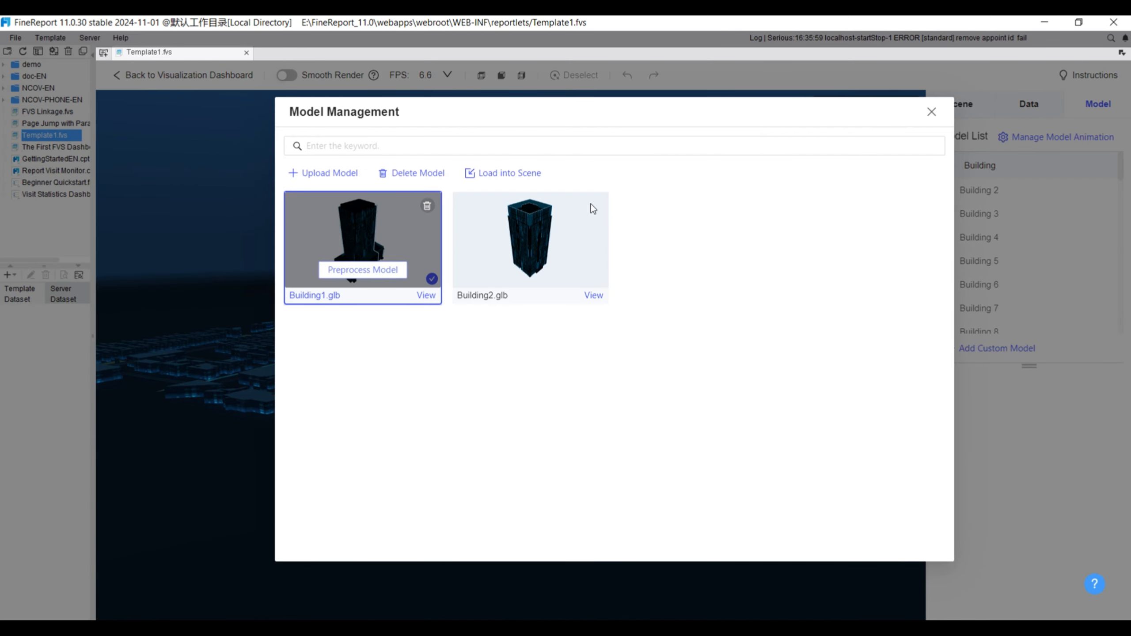
click(499, 173)
click(932, 112)
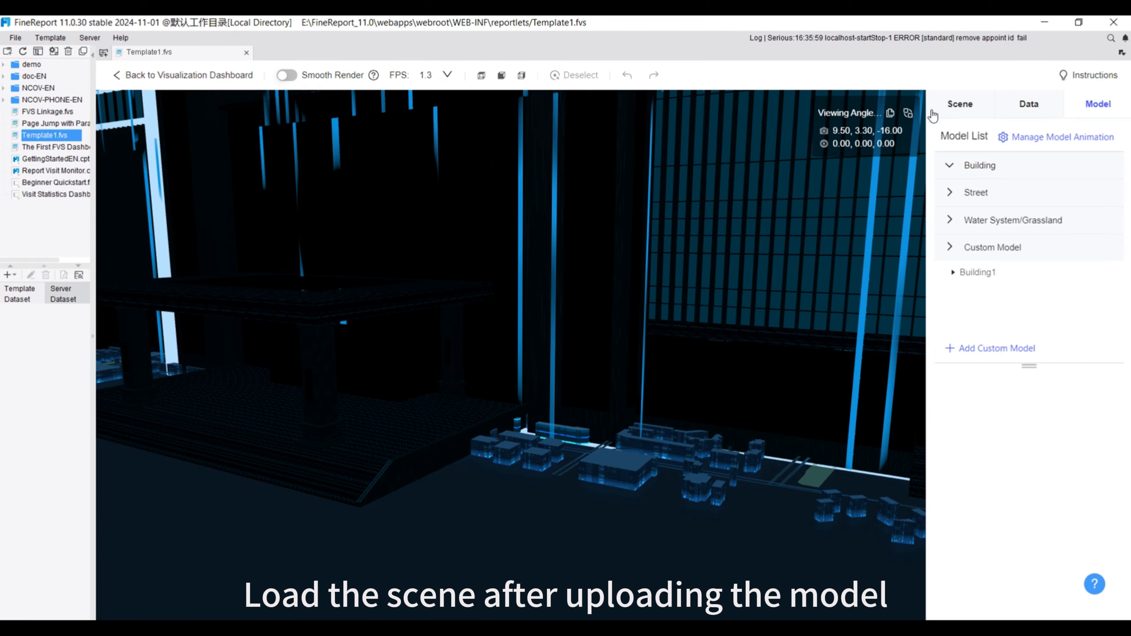
Scale the custom model Building1 to 0.018 with the ratio fixed
click(980, 272)
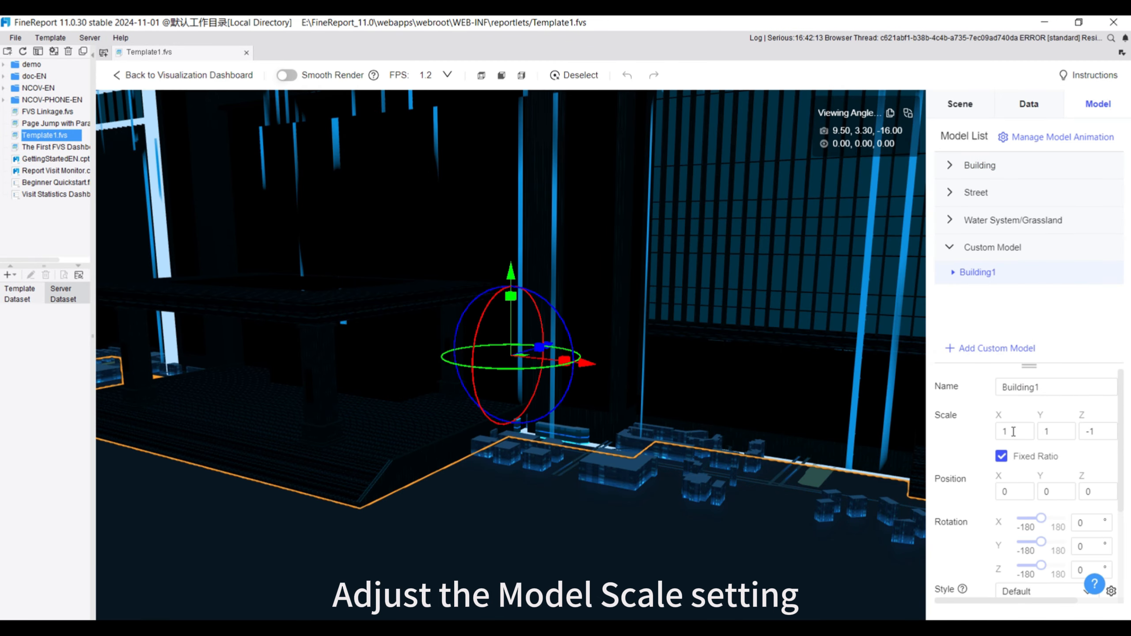
key(BackSpace)
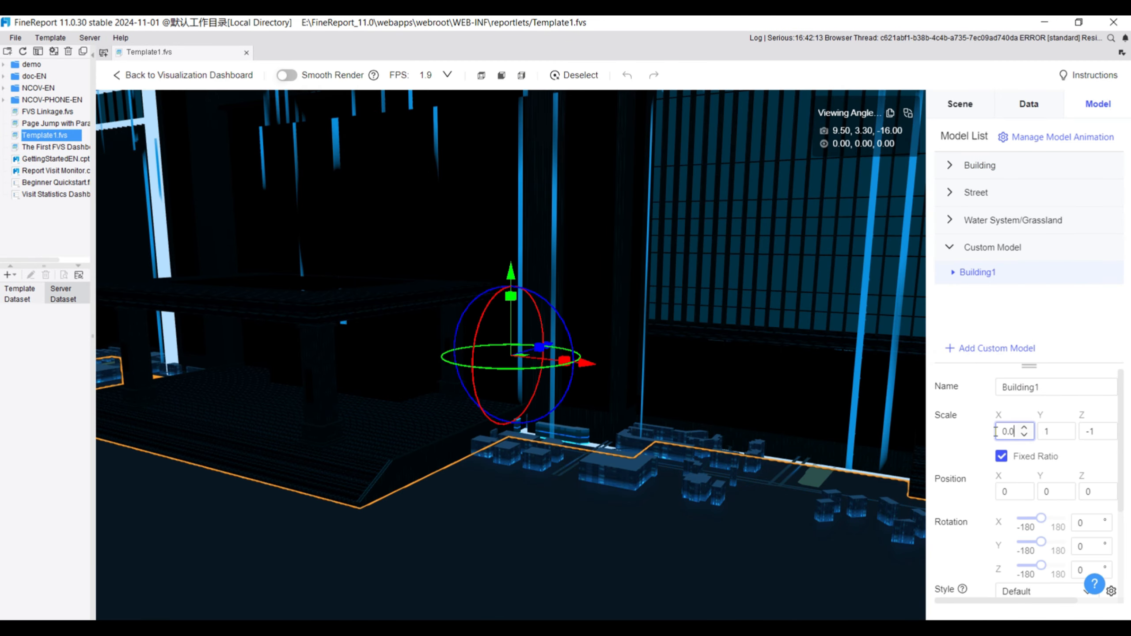
click(973, 436)
Move Building1 to about X 2.67, Z 0.059, rotate it -12° about Y, and set its scale to 0.03
scroll(613, 395, up, 5)
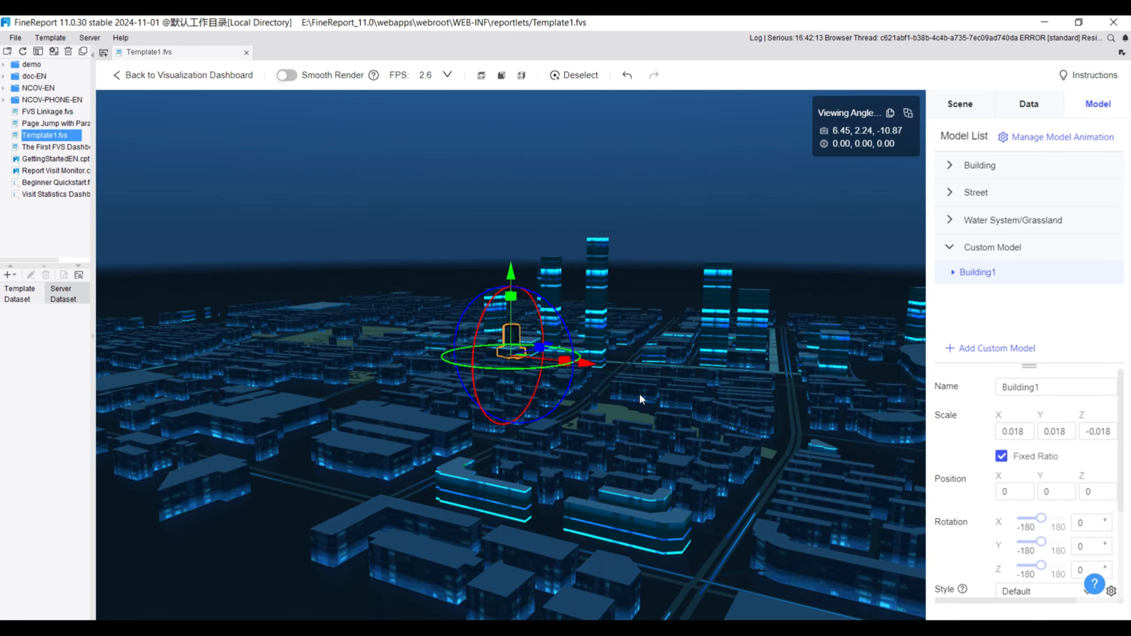
drag(658, 389, 832, 422)
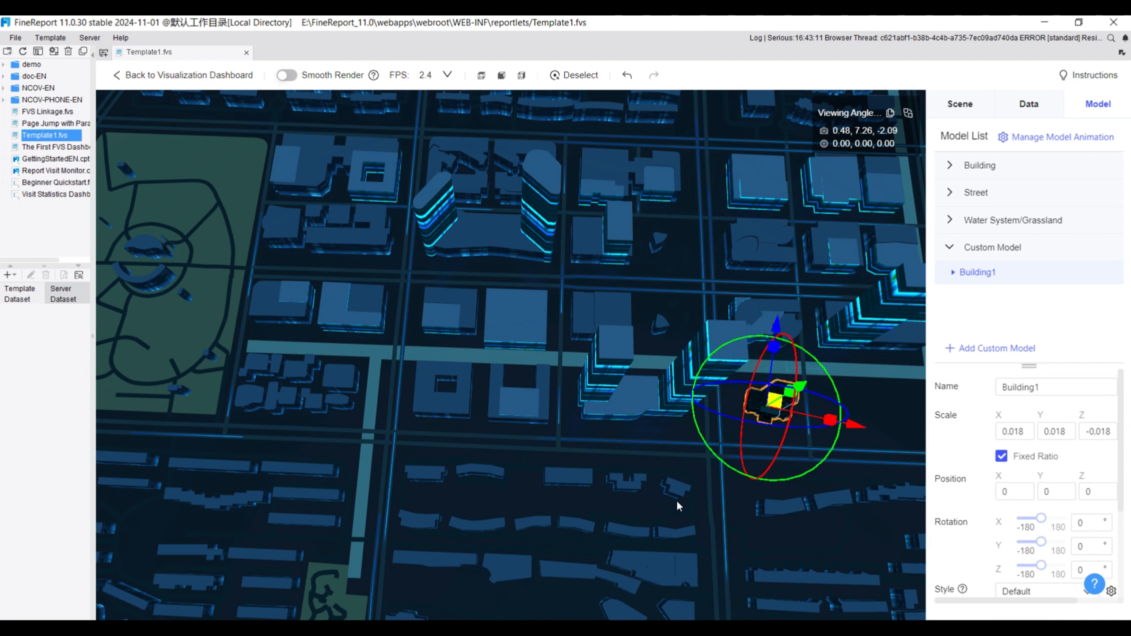
mouse_move(834, 467)
mouse_down()
mouse_move(837, 448)
mouse_move(808, 471)
mouse_move(829, 479)
mouse_up()
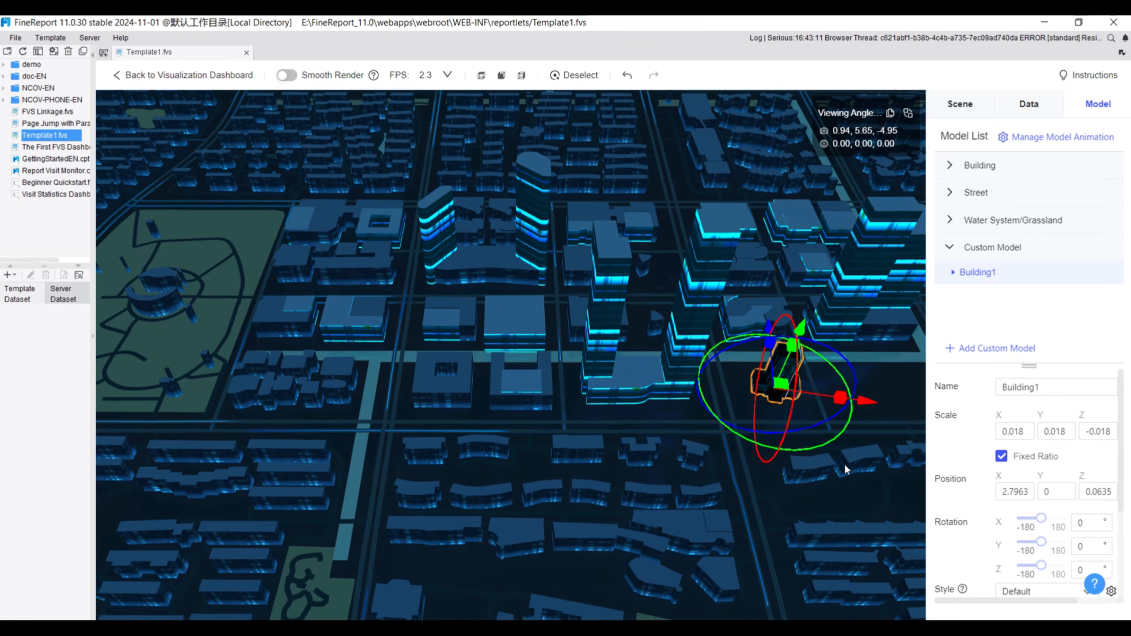
right_drag(843, 462, 539, 409)
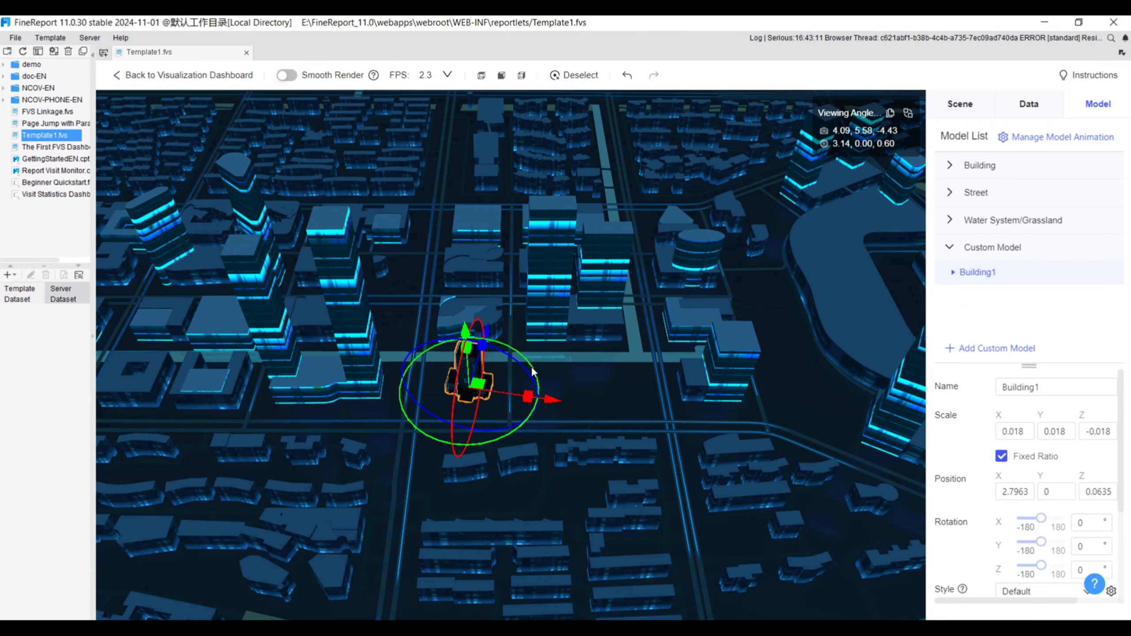
drag(523, 356, 532, 368)
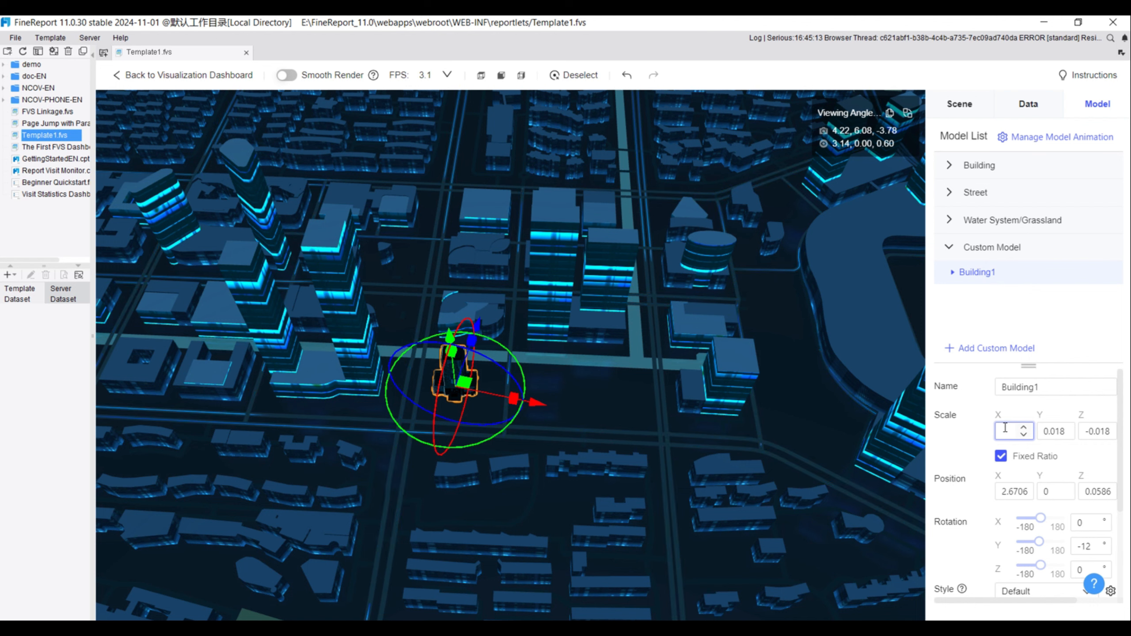
text(0.03)
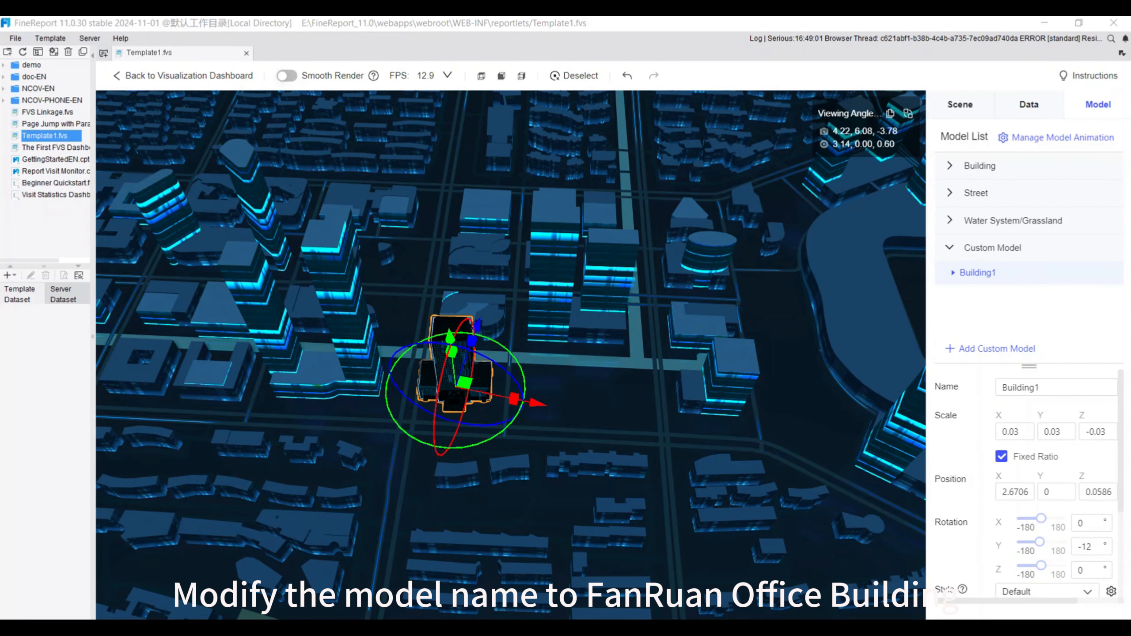
Rename the Building1 model as Fanruan office
drag(1037, 385, 989, 391)
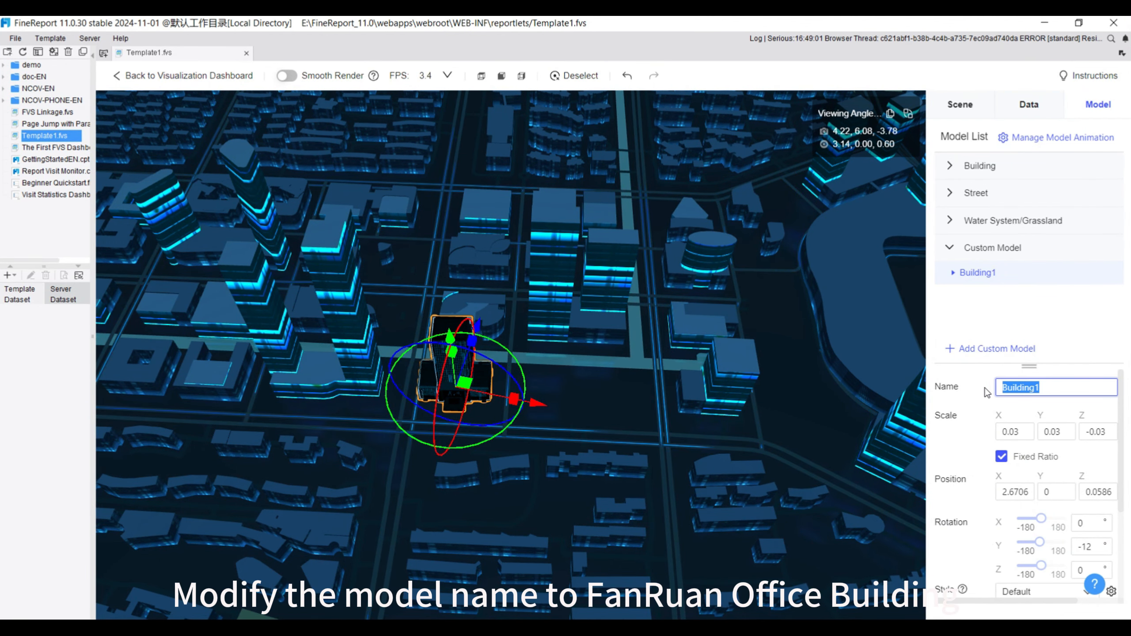
key(BackSpace)
text(Fanruan)
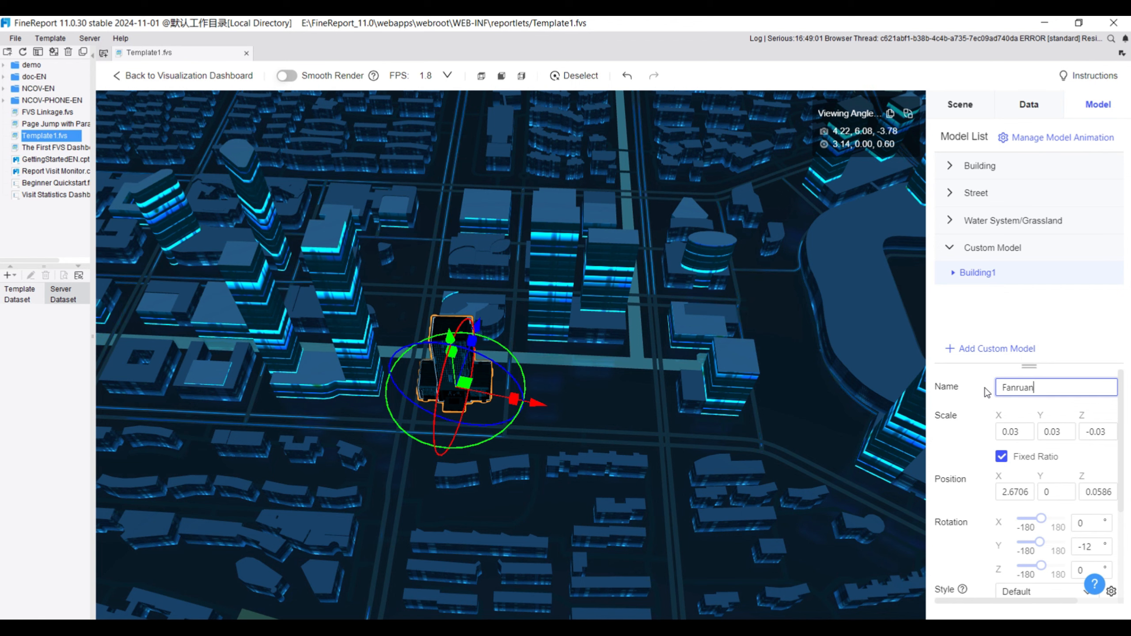
text( office)
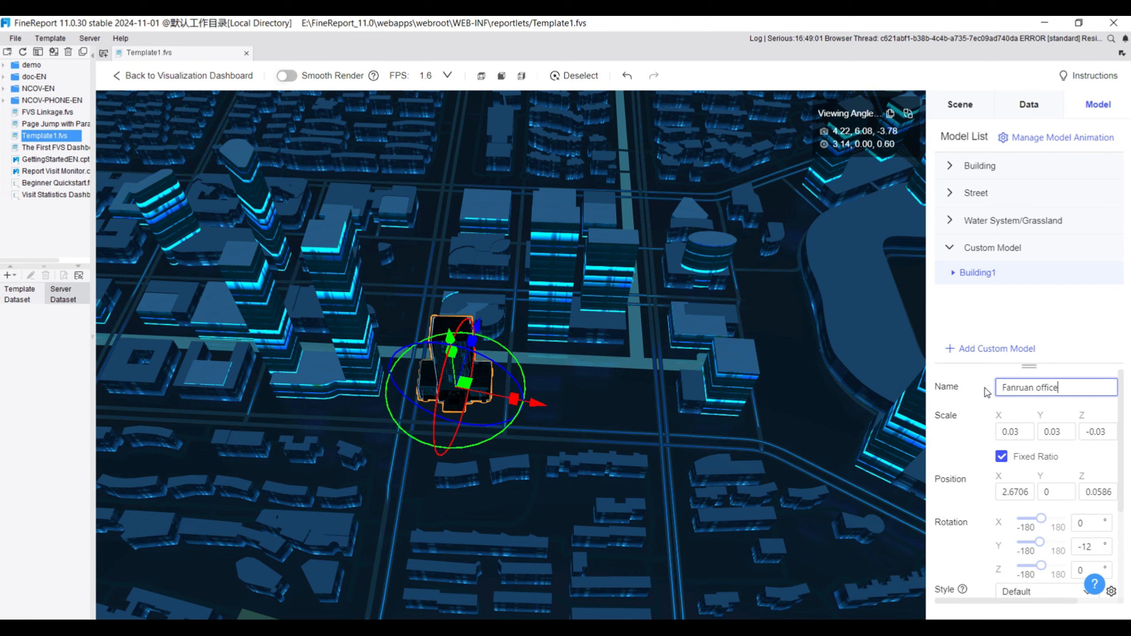
click(1101, 327)
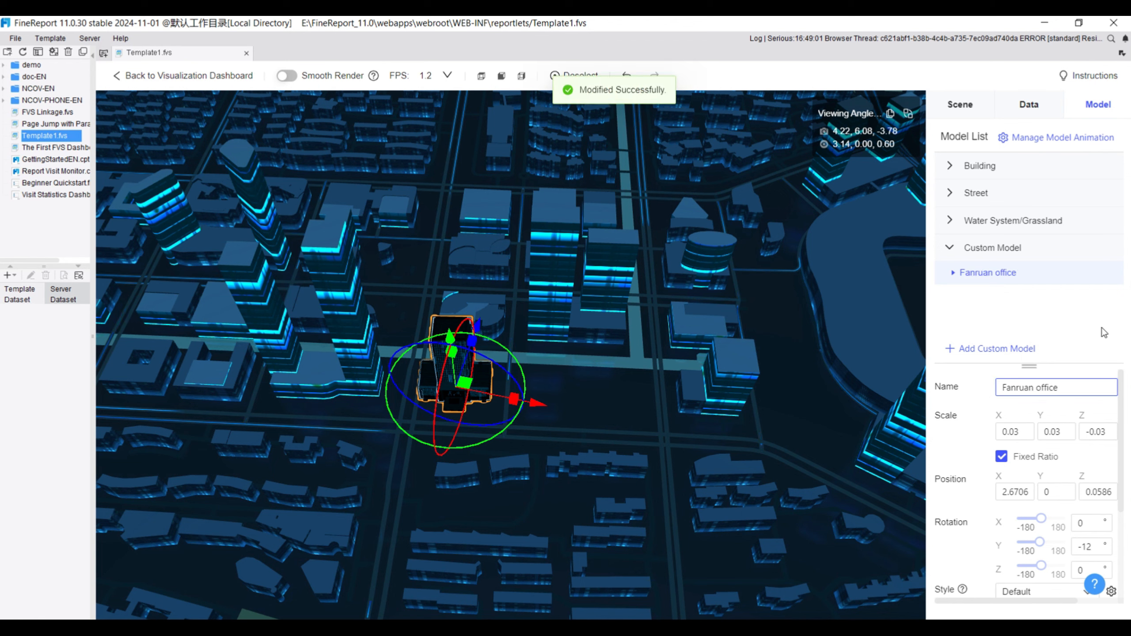
Add a point-data layer to the scene and use 3D city point data as its dataset
click(1025, 113)
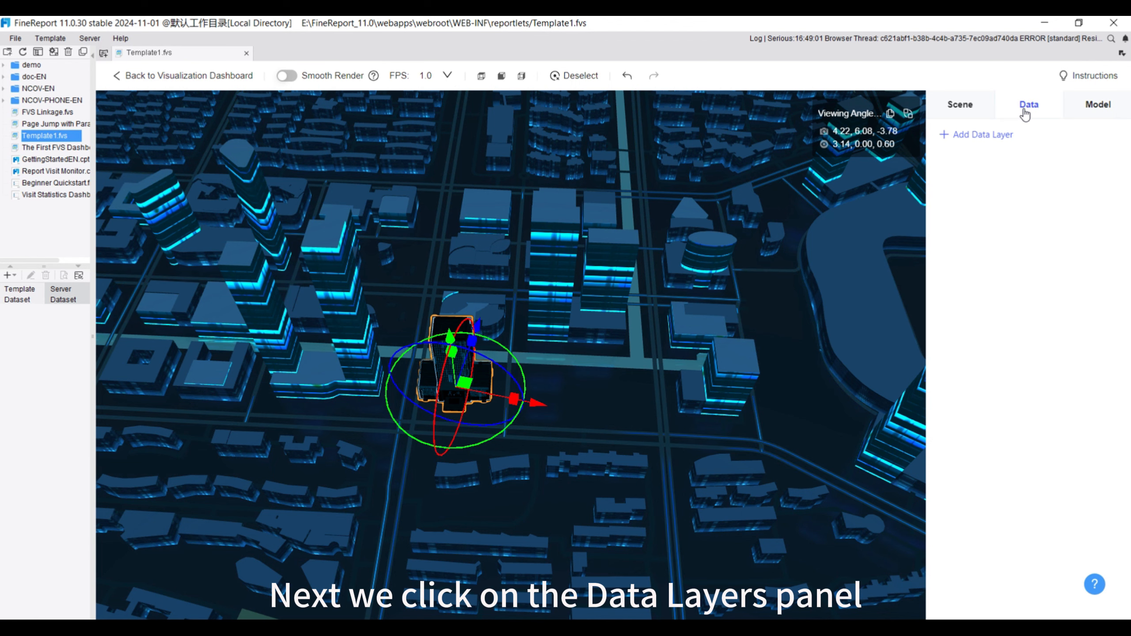
click(975, 136)
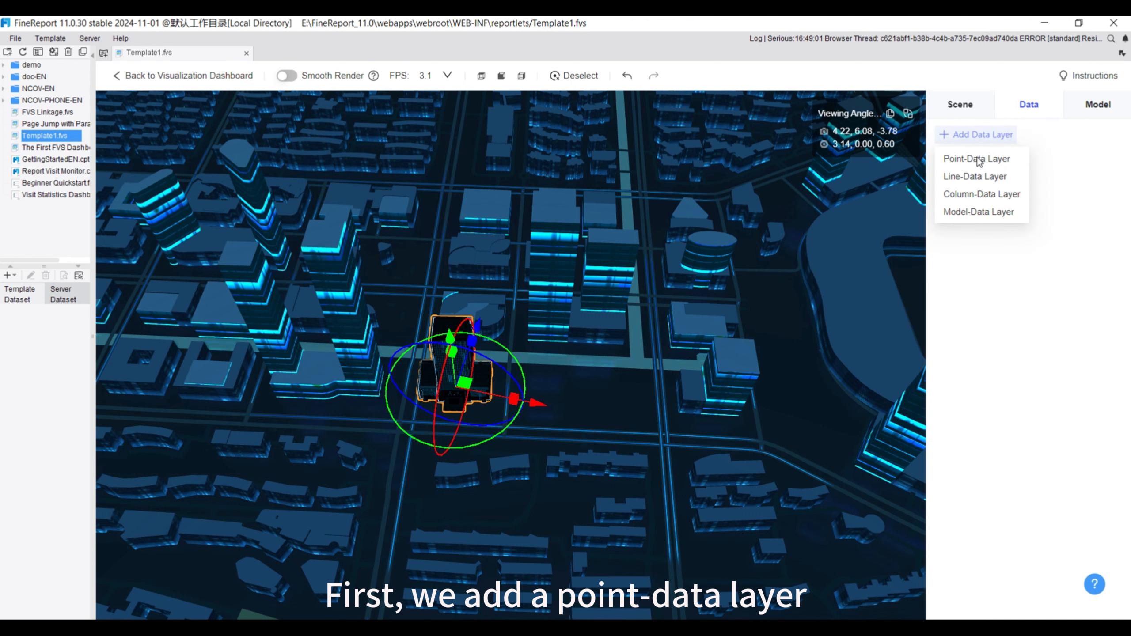
click(978, 159)
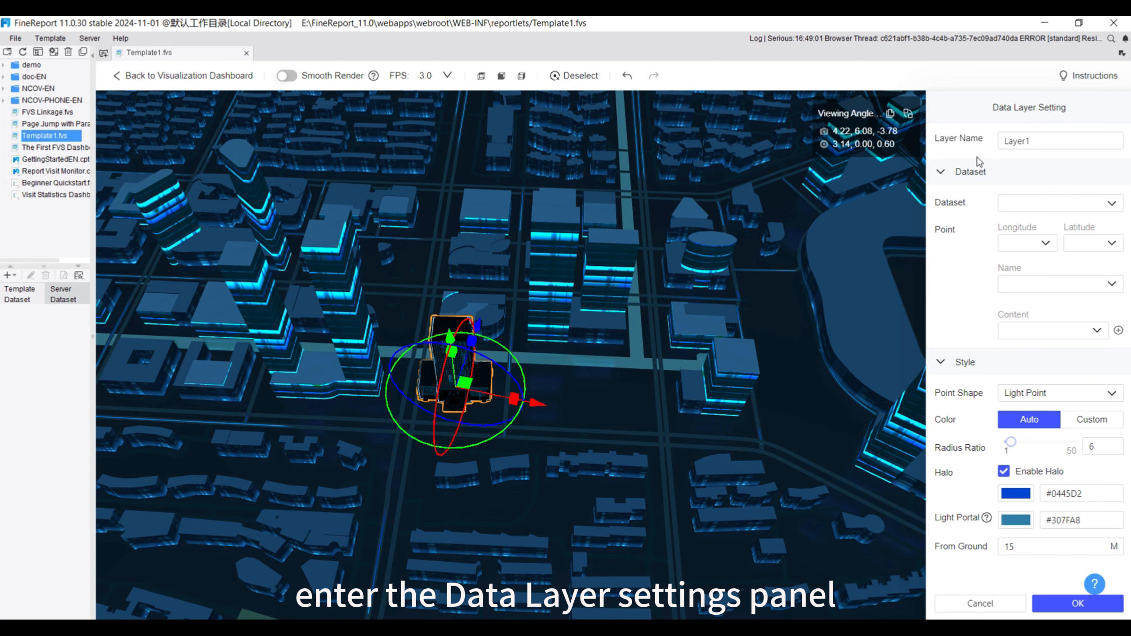
click(1045, 140)
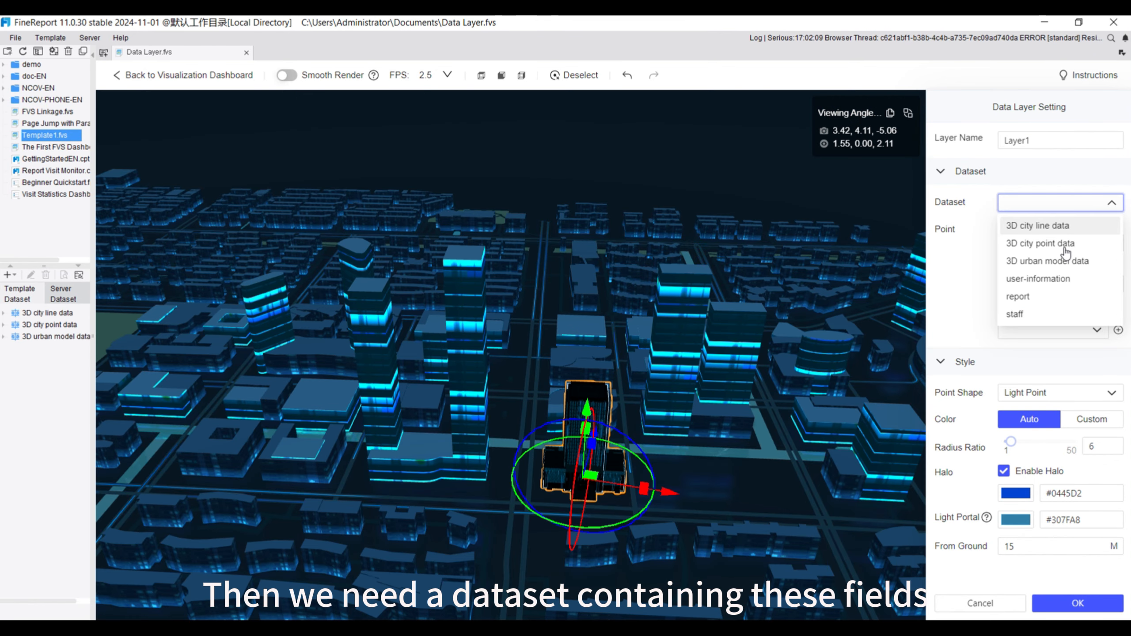
click(1038, 245)
Check the dataset types available for creation, and preview the rows of the 3D city point data dataset
click(7, 275)
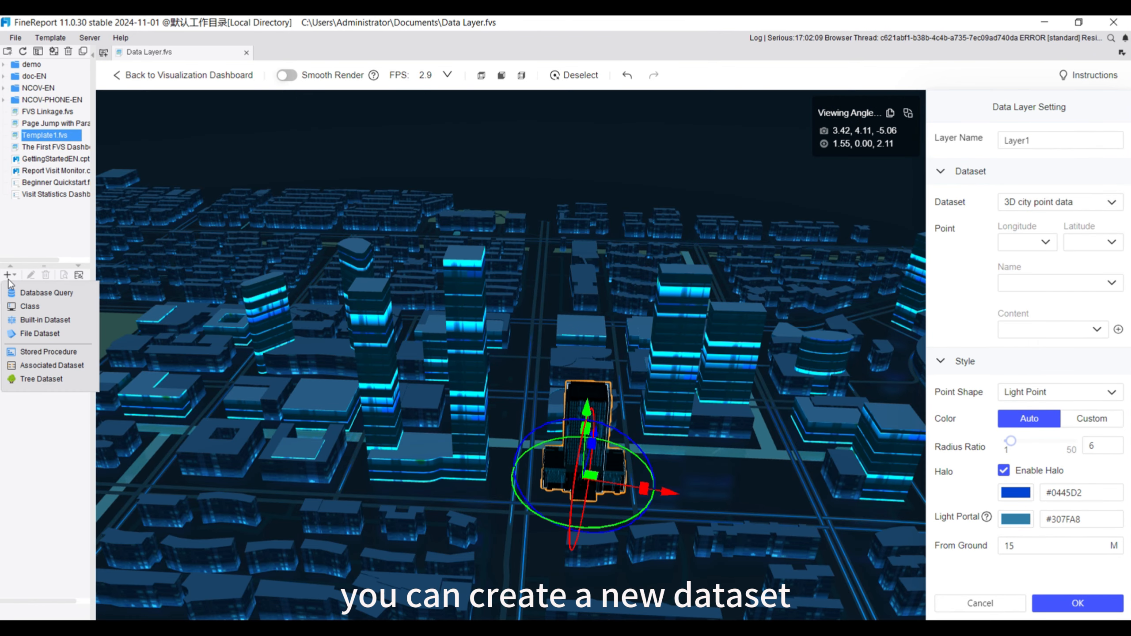
click(30, 326)
click(64, 275)
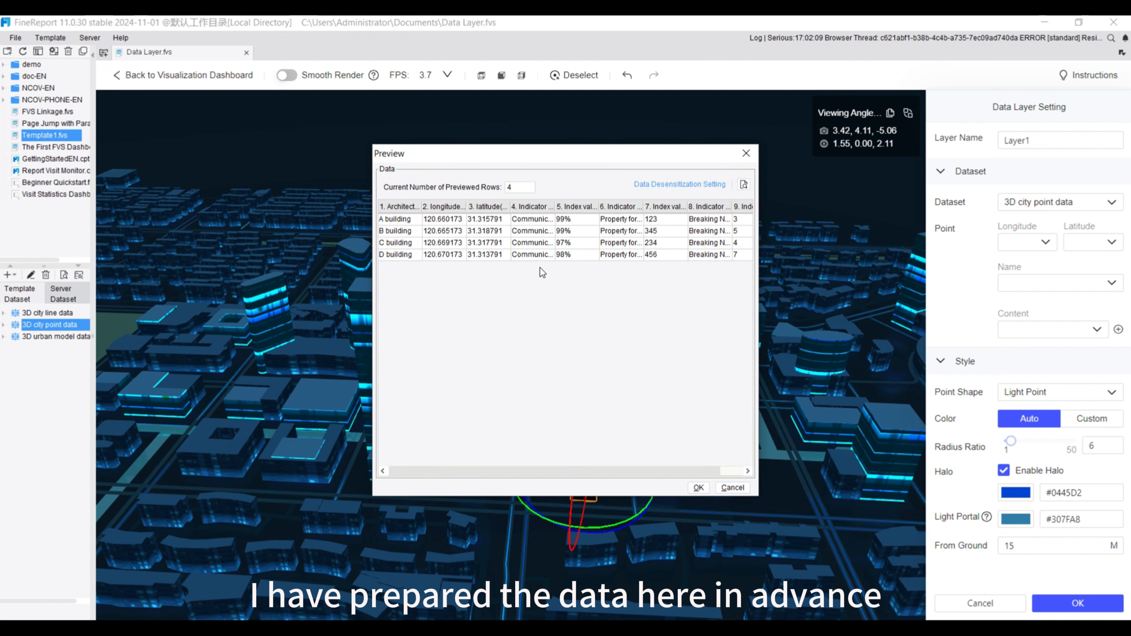
click(746, 153)
Map the point layer's fields to longitude and latitude, with Architecture name as the name and Indicator name as the content
click(1027, 242)
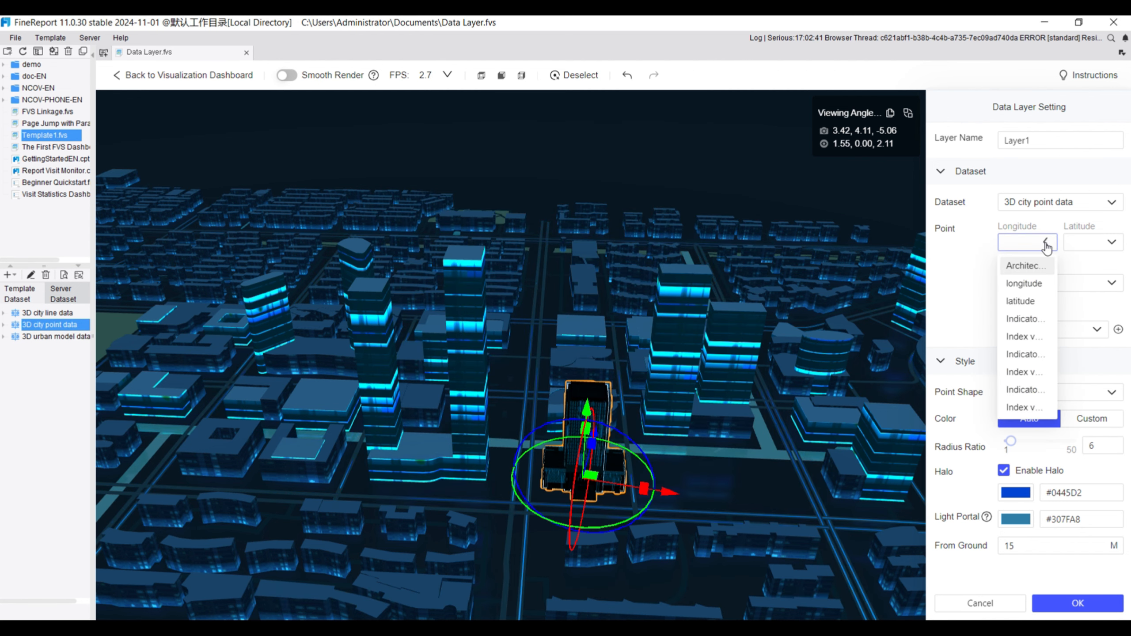
click(1031, 290)
click(1093, 243)
click(1086, 301)
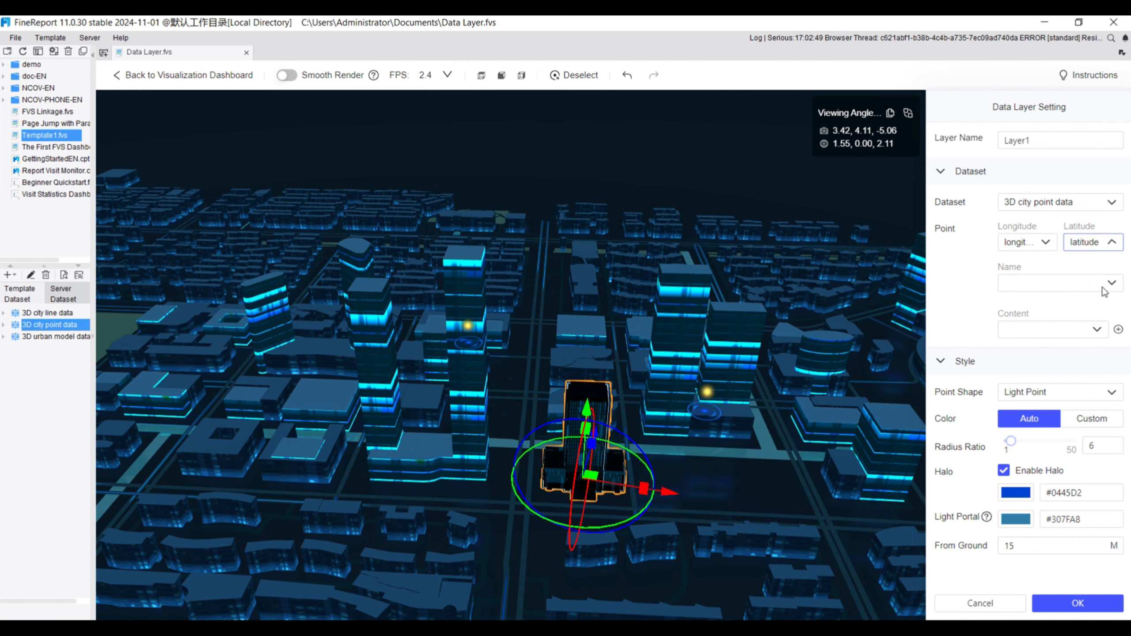
click(1107, 289)
click(1060, 305)
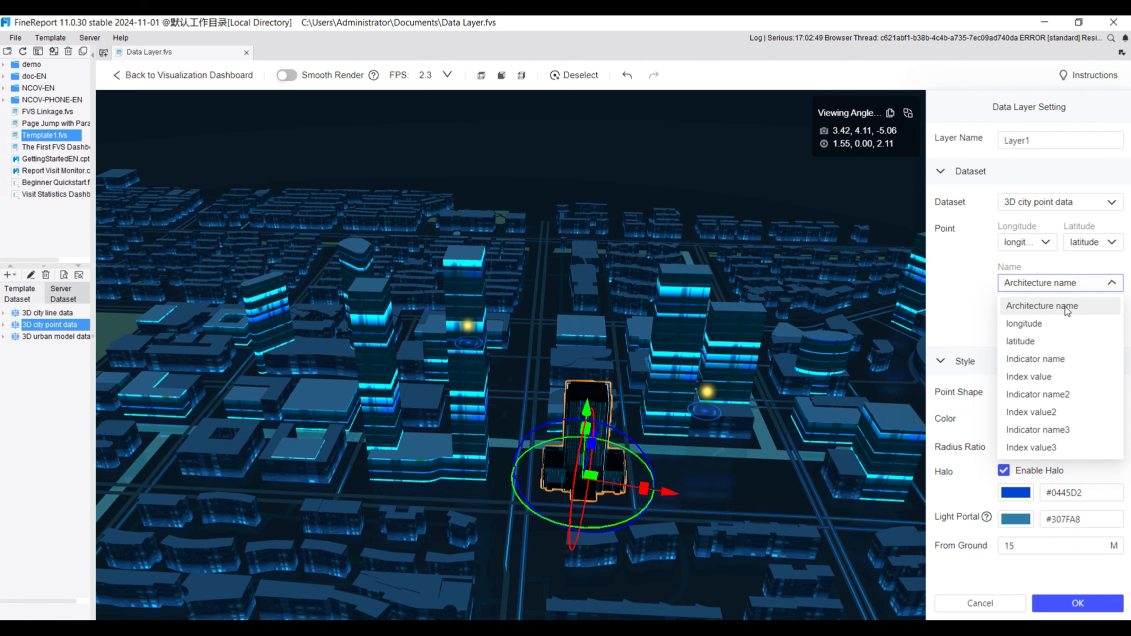
click(1090, 331)
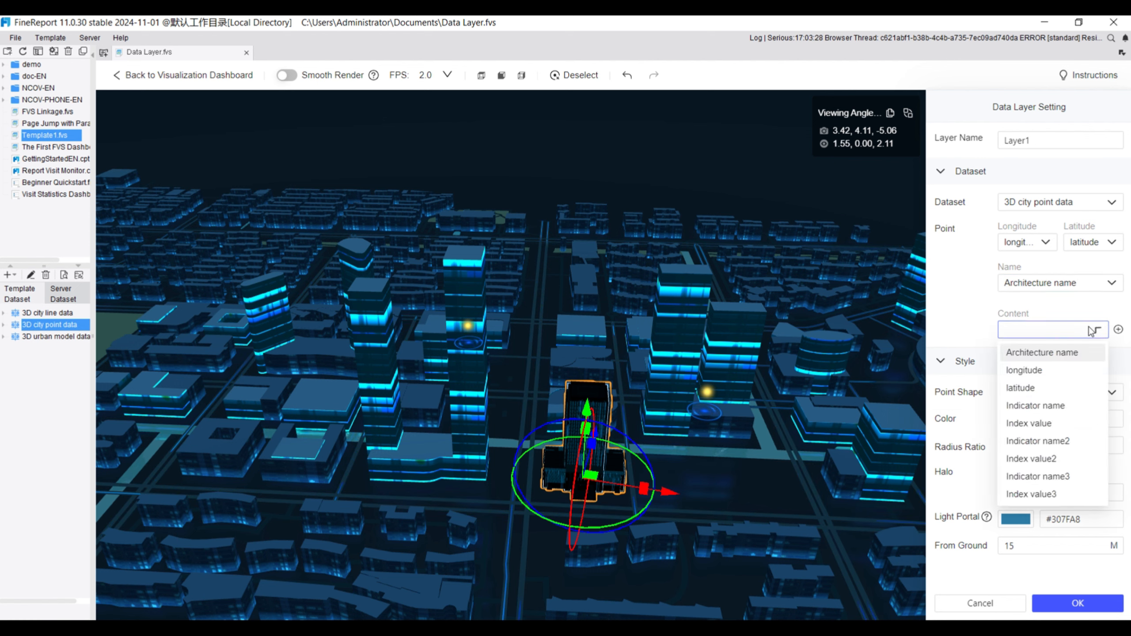
click(1056, 407)
Review the point shapes, keep Light Point with automatic colour, set the radius ratio to 9, and disable the halo
click(1078, 392)
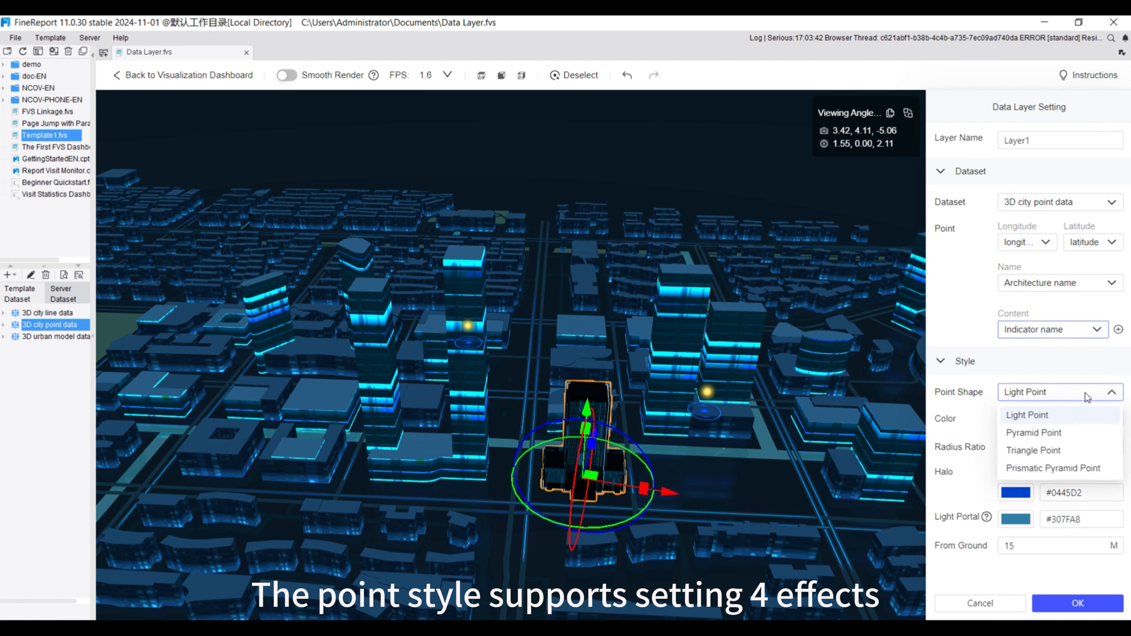
click(731, 500)
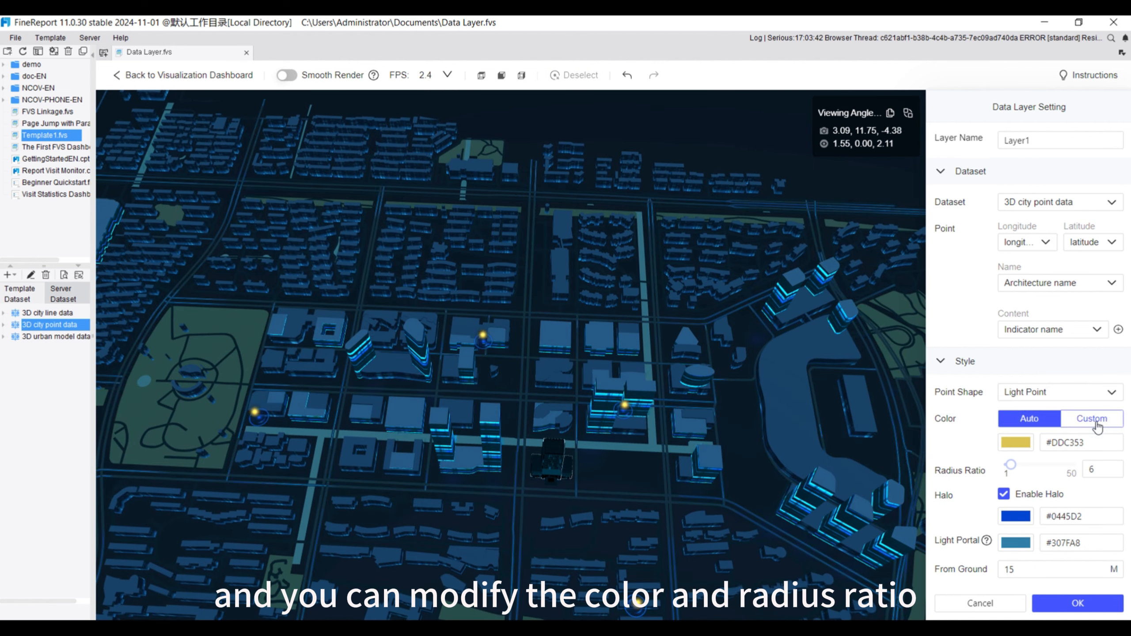
click(1029, 418)
drag(1009, 442, 1017, 442)
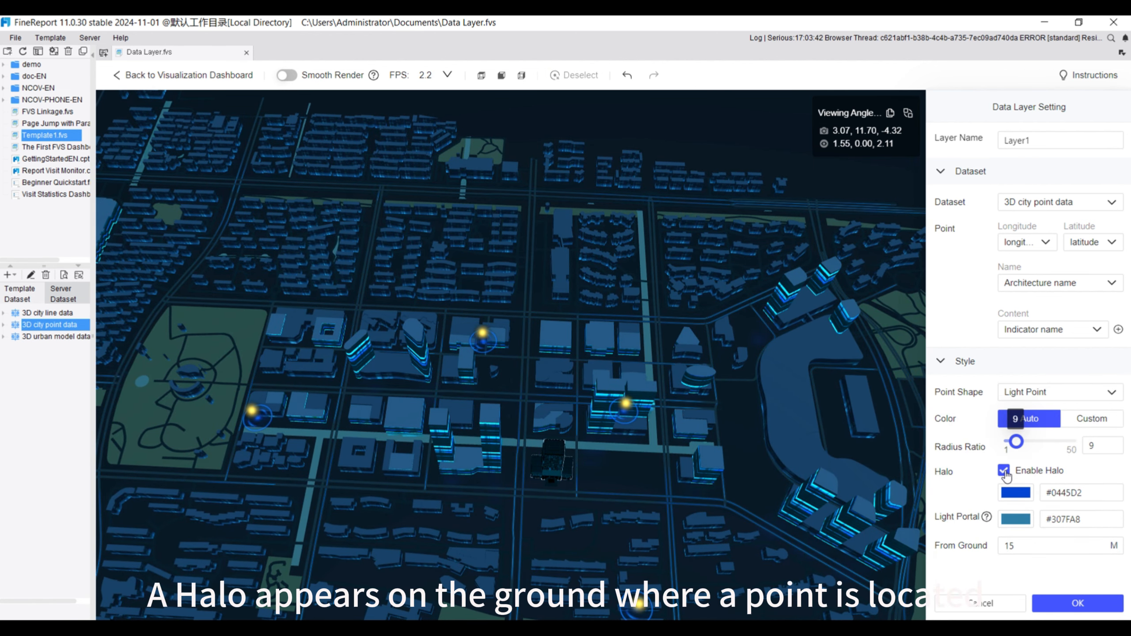
click(1005, 471)
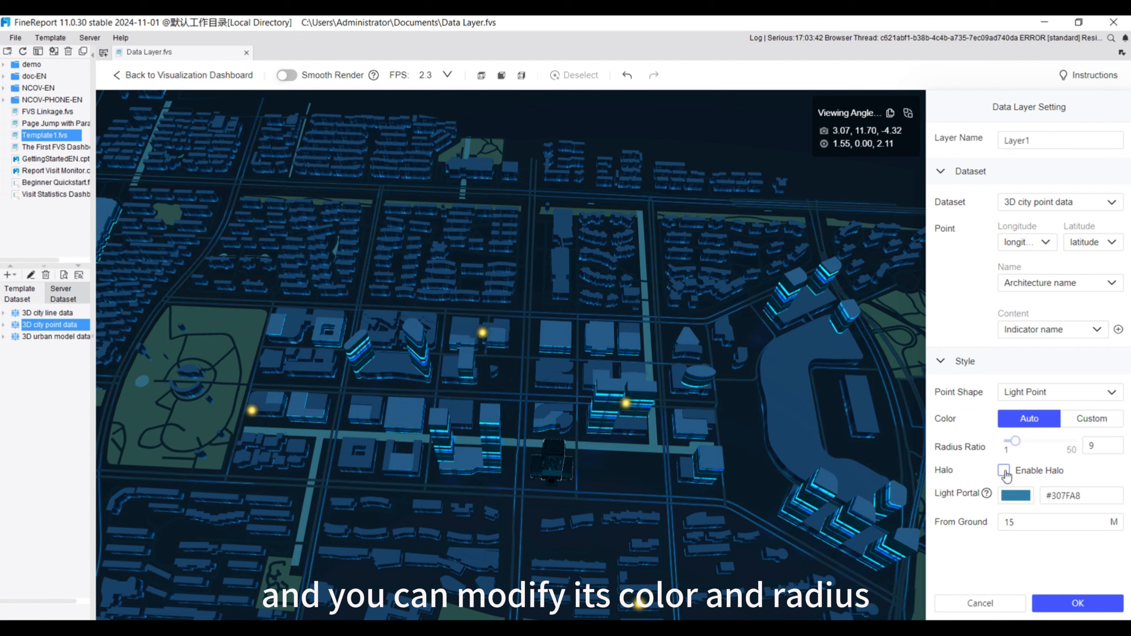
Enable the halo for the point layer and set its light portal colour to #0a557b
click(1004, 471)
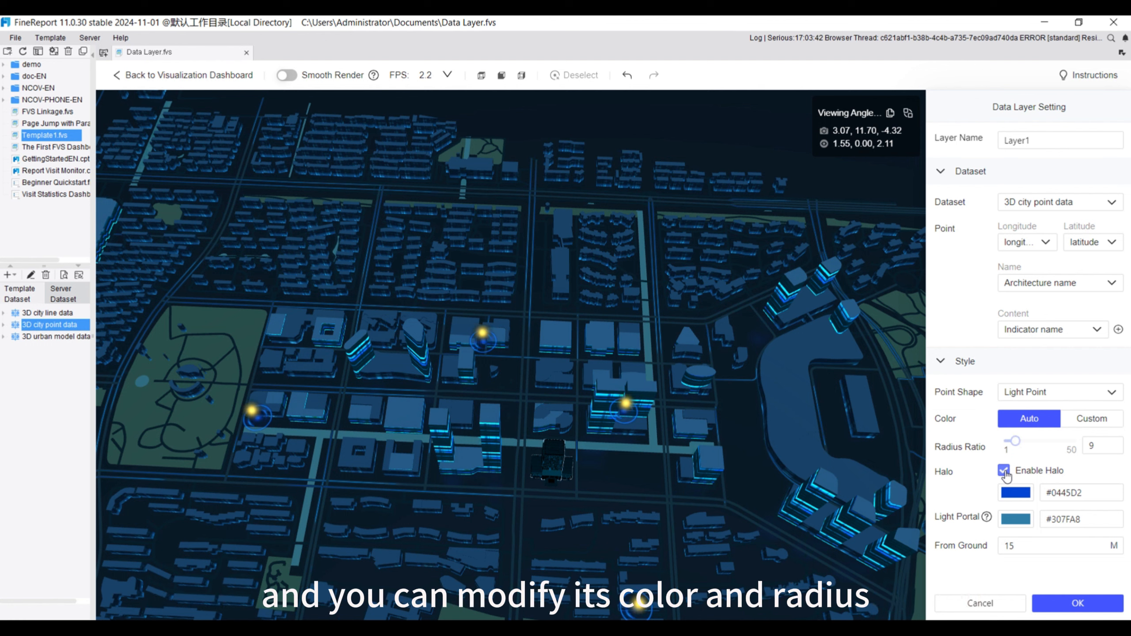
click(1016, 519)
scroll(759, 449, up, 1)
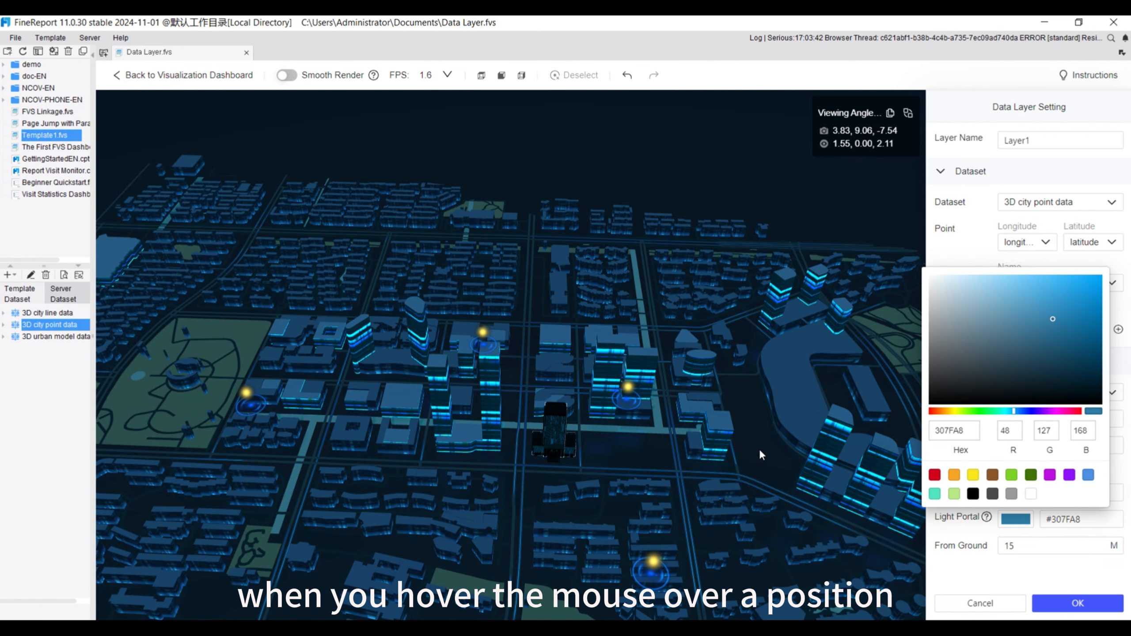
click(1089, 341)
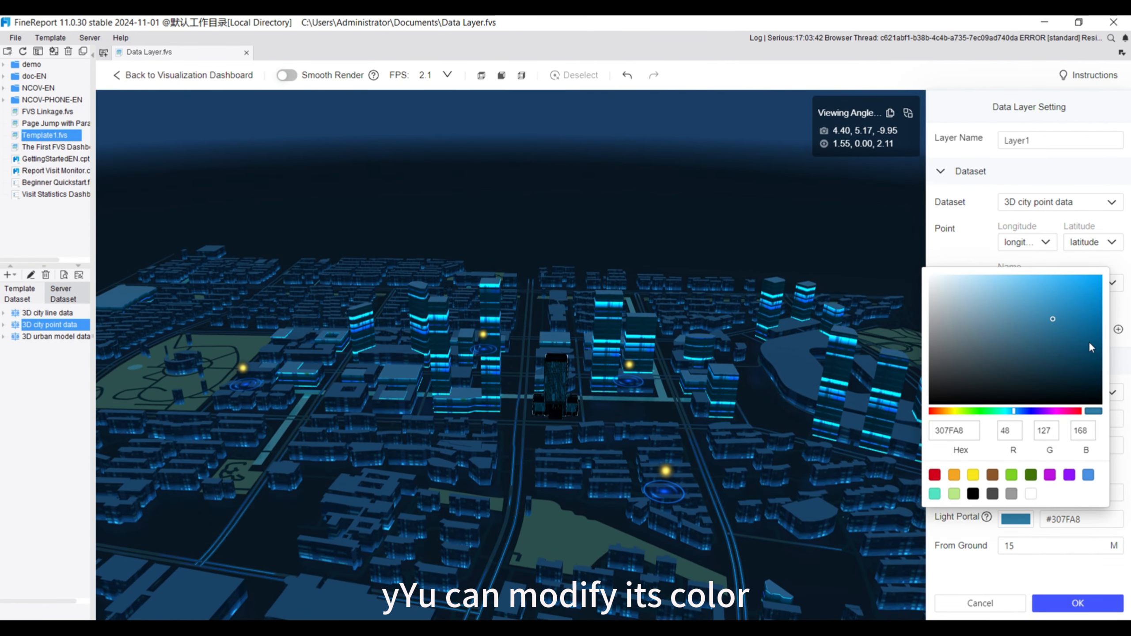
click(951, 559)
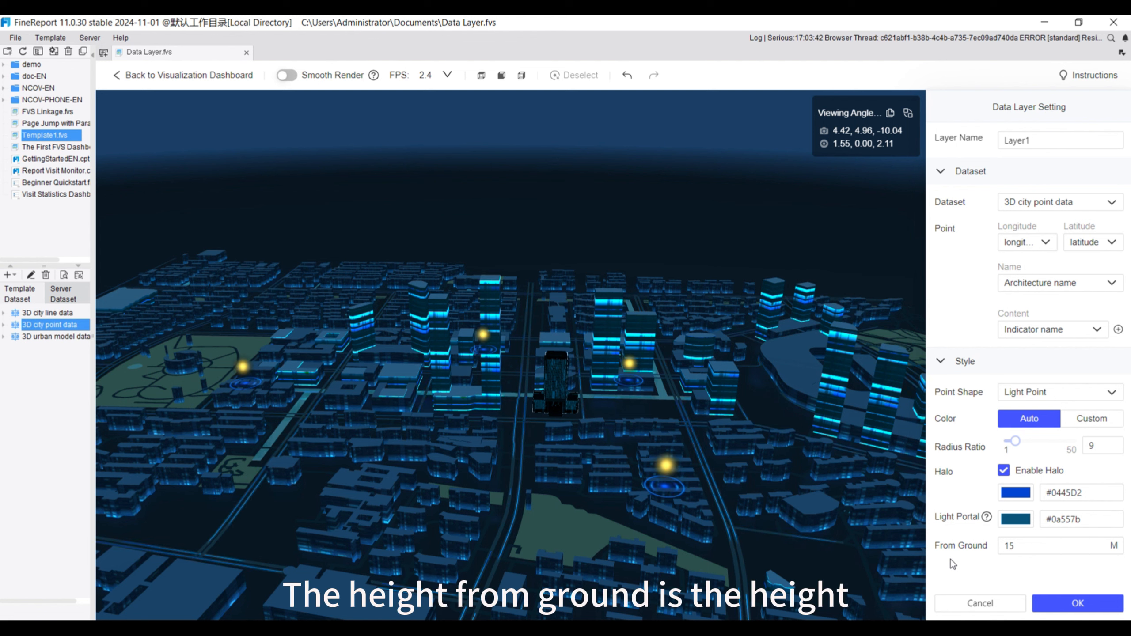
Try another height from ground for the points, restore it to 15 M, and save the point-data layer
double_click(1022, 546)
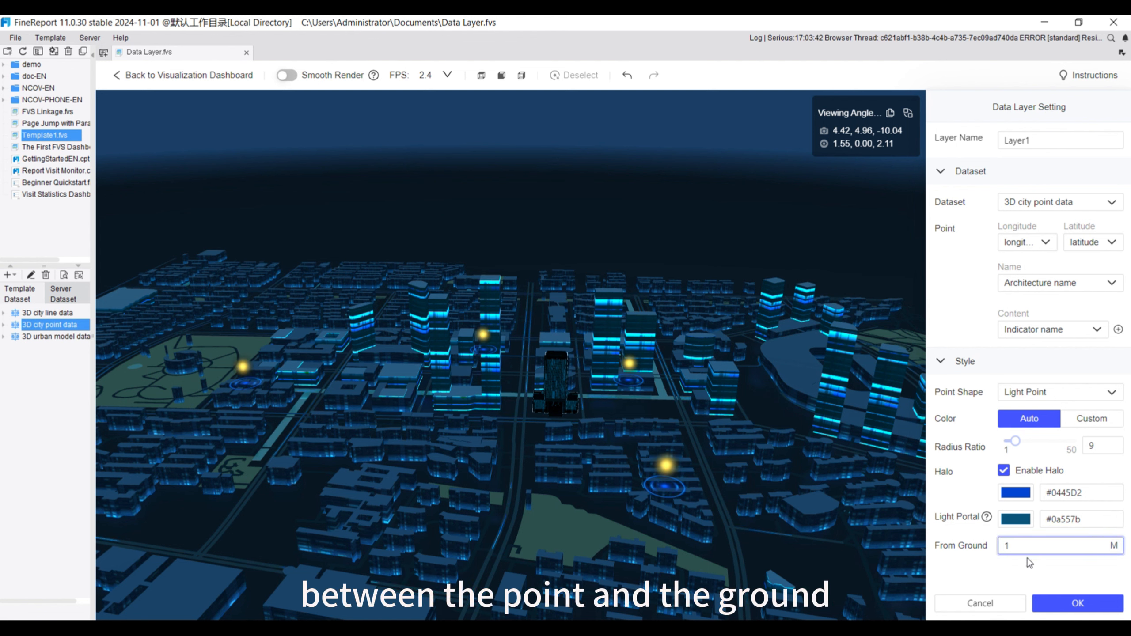
key(Return)
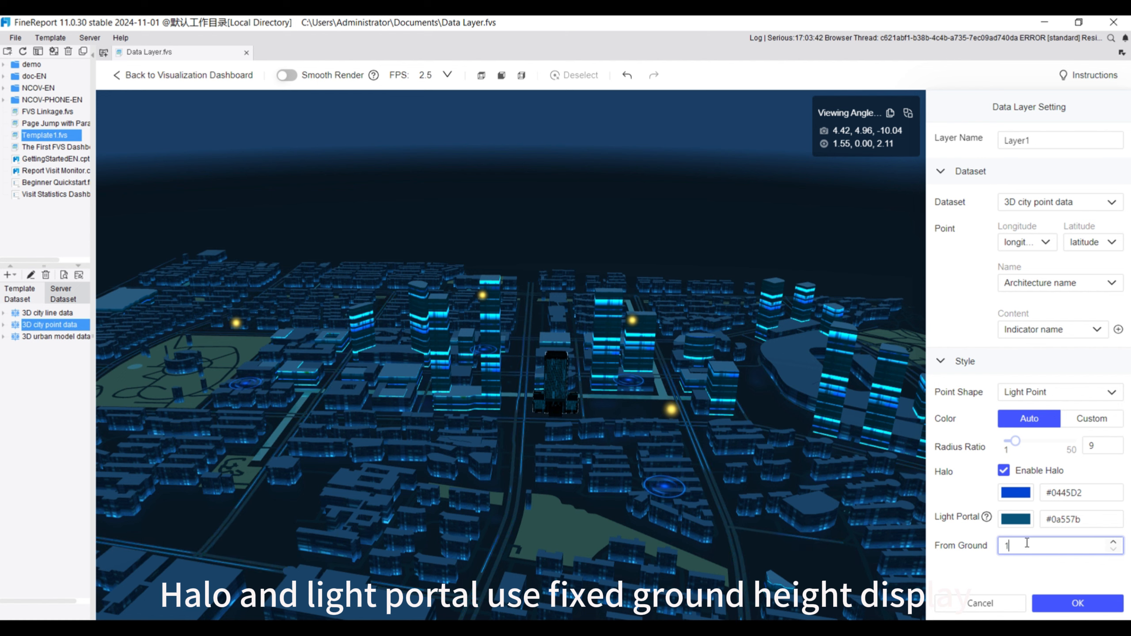
click(1015, 576)
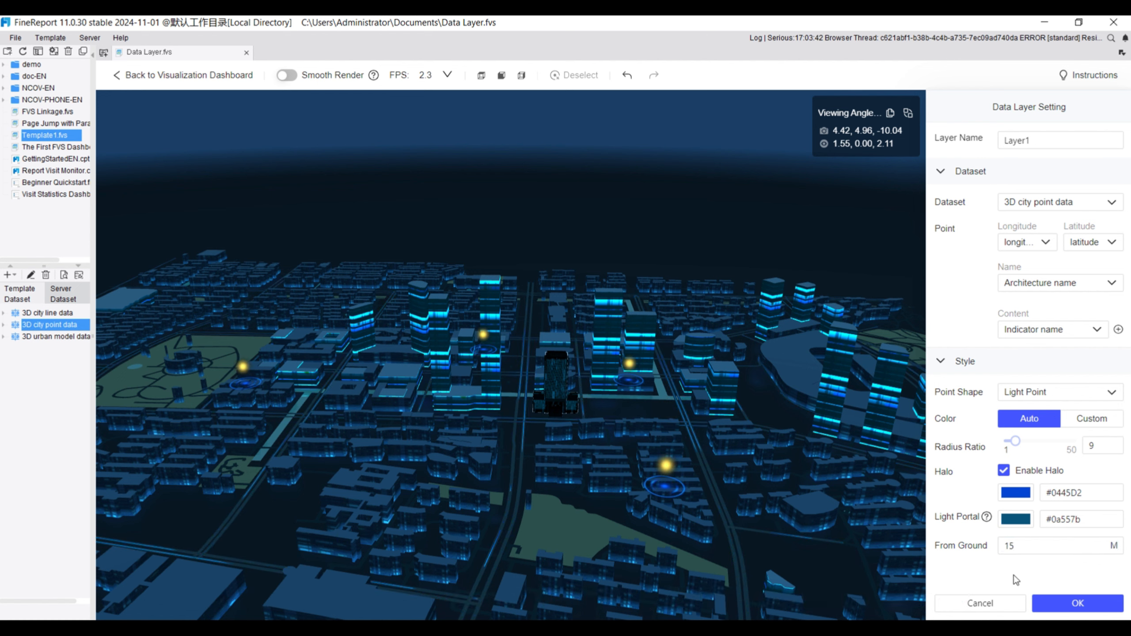
click(1073, 603)
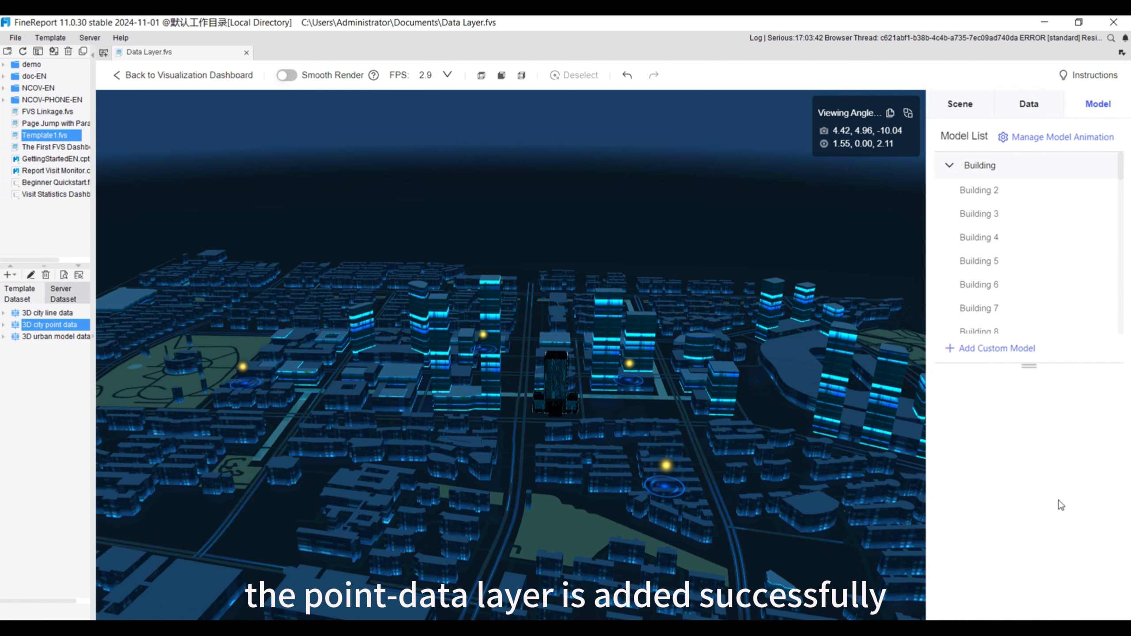
Add a column-data layer to the scene and use 3D city point data as its dataset
click(1026, 107)
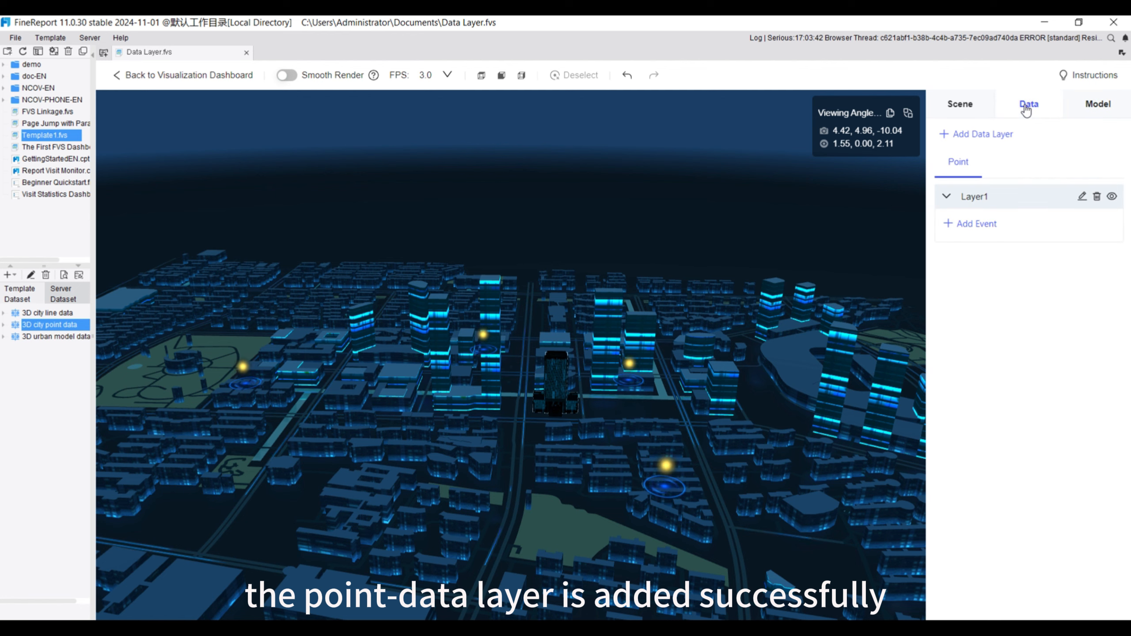
click(959, 138)
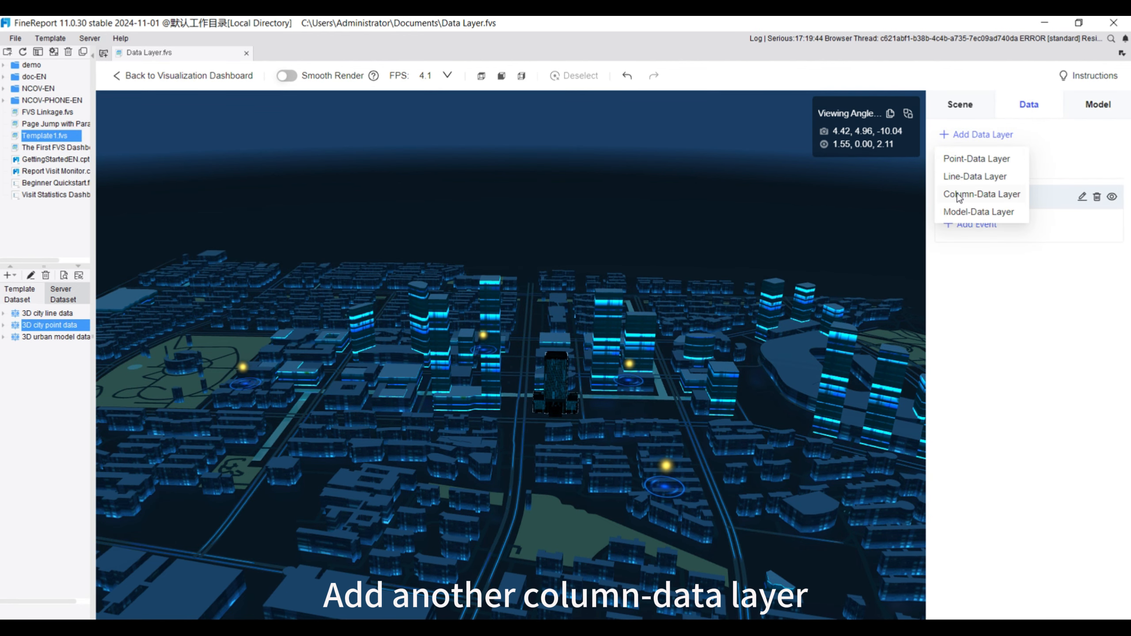
click(958, 195)
click(1058, 204)
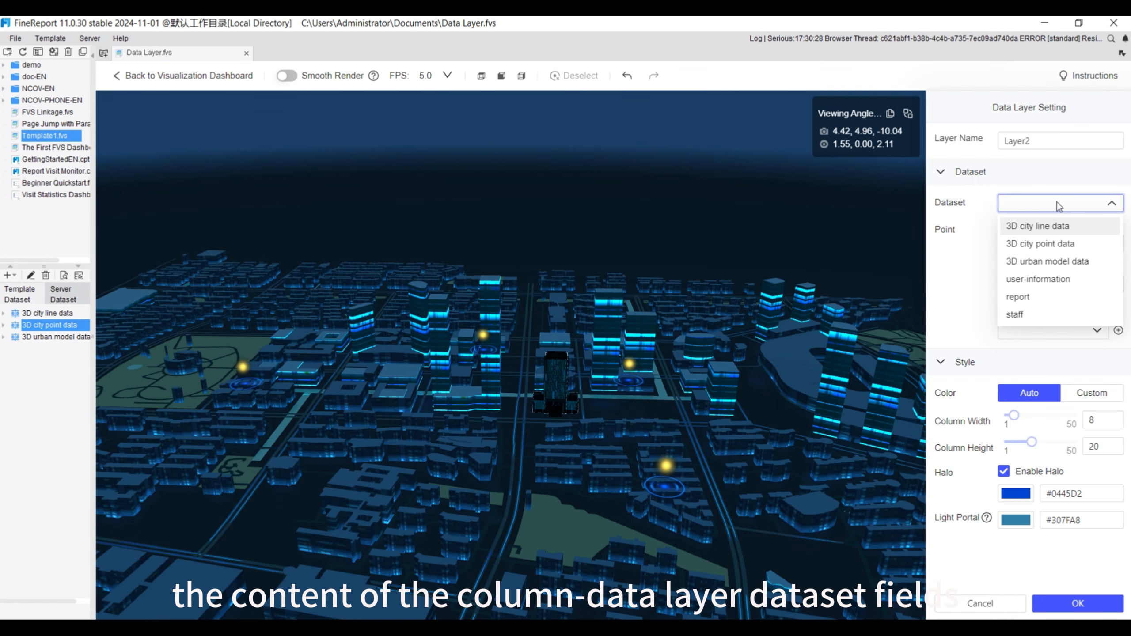
click(1052, 245)
Map the column layer's fields to longitude and latitude, with Architecture name as the column name and Indicator name as the column content
click(1027, 242)
click(1034, 284)
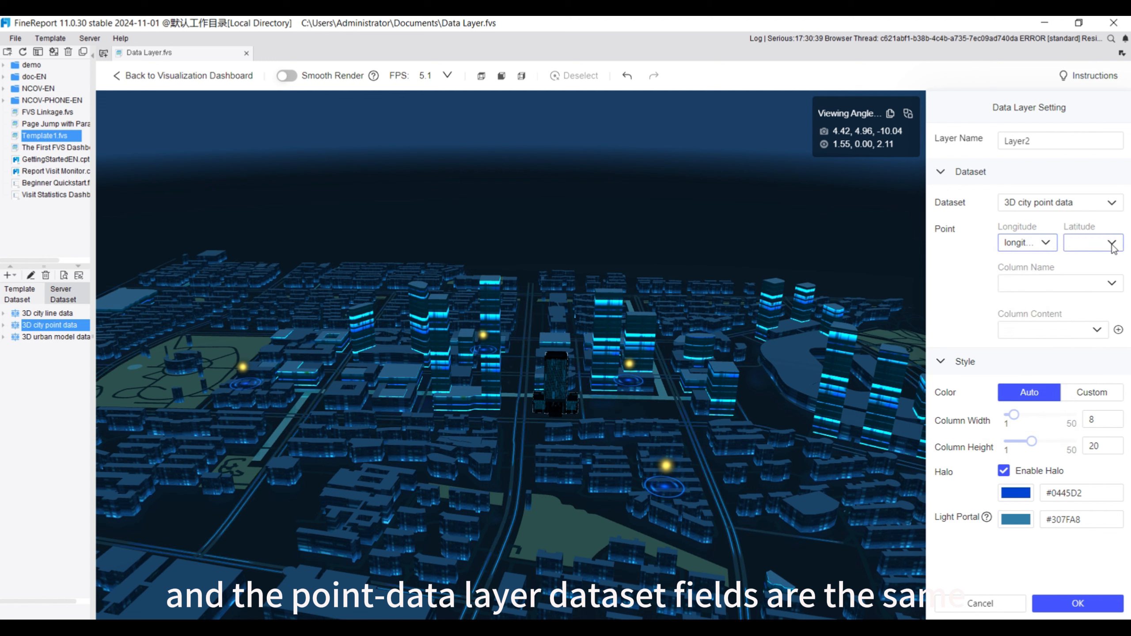
click(1113, 243)
click(1086, 298)
click(1060, 283)
click(1033, 298)
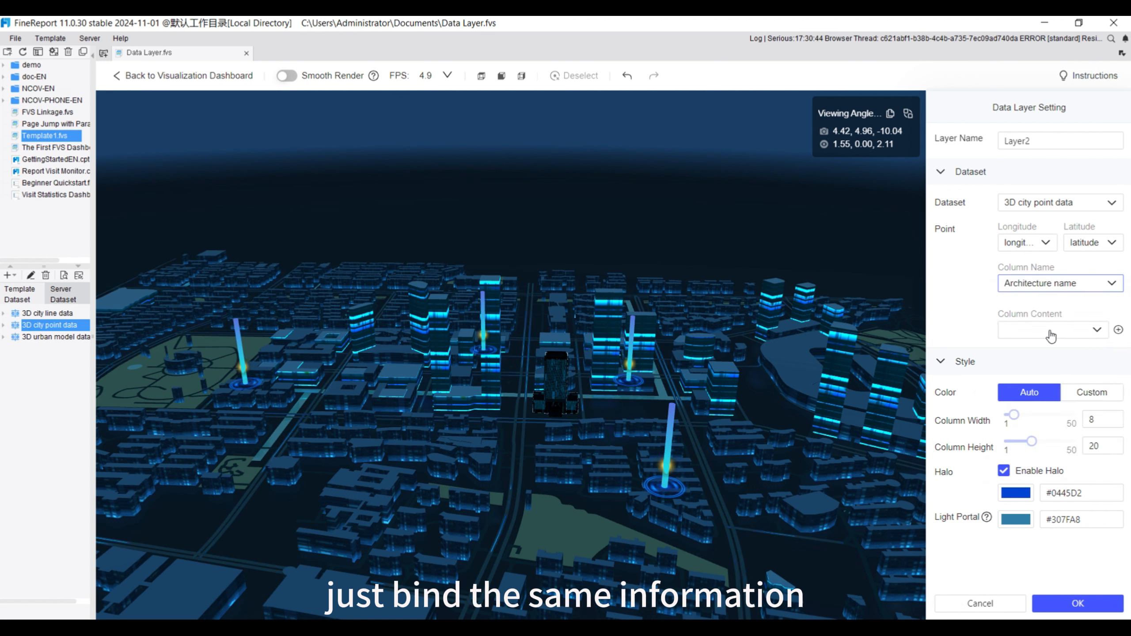
click(1050, 331)
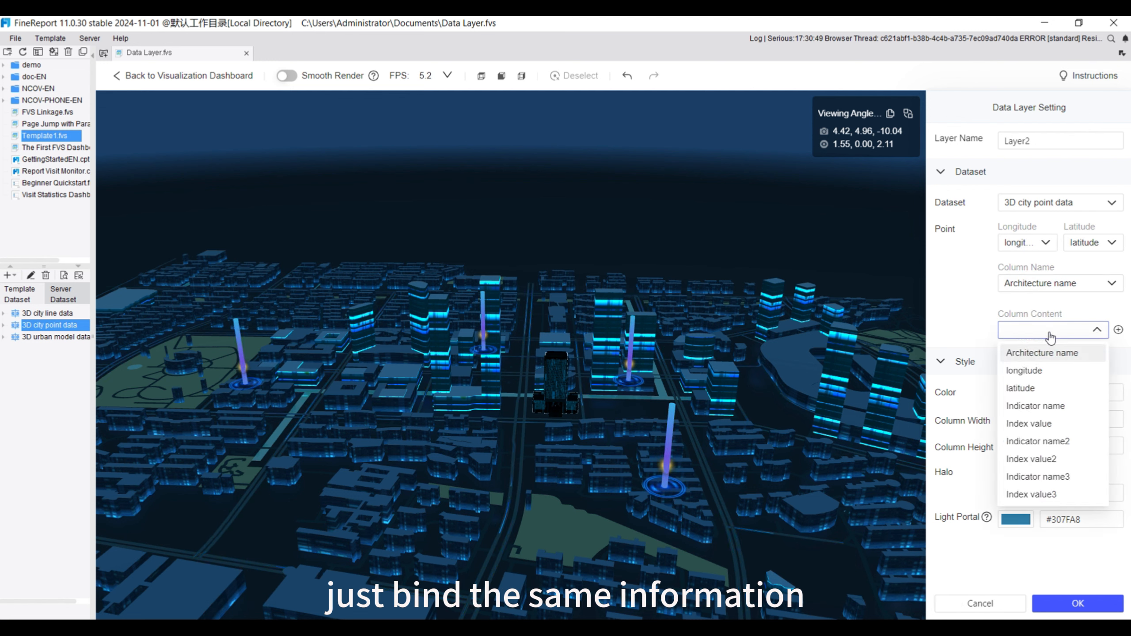
click(1032, 411)
Keep the automatic colour, set column width and height to 12, leave the halo enabled, and save the column-data layer
click(1089, 392)
click(1022, 393)
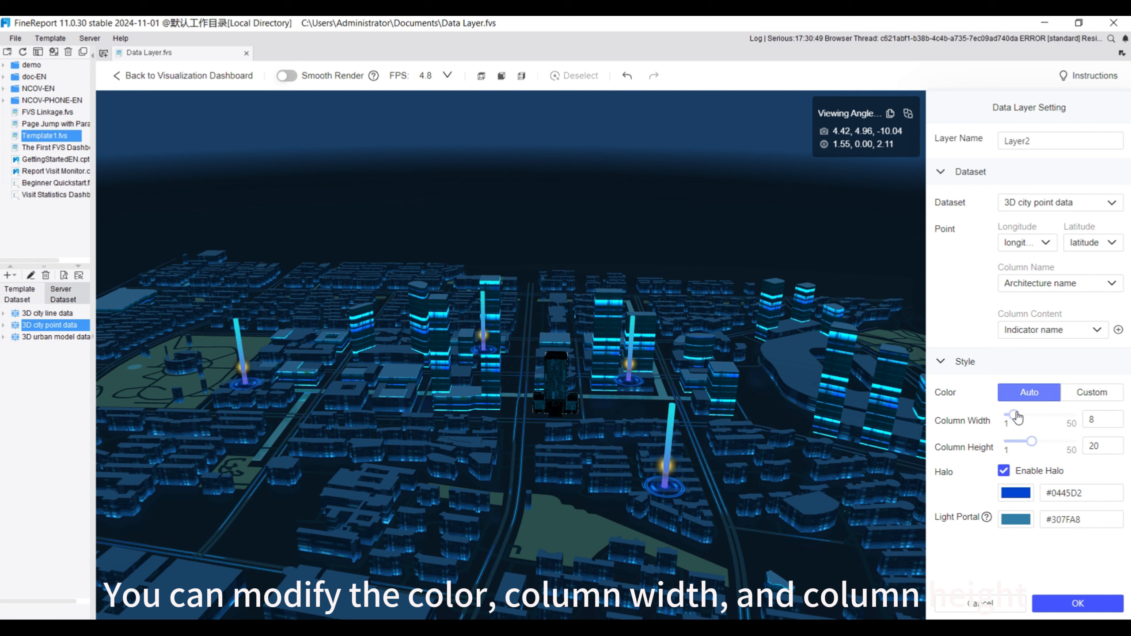
drag(1017, 416, 1021, 442)
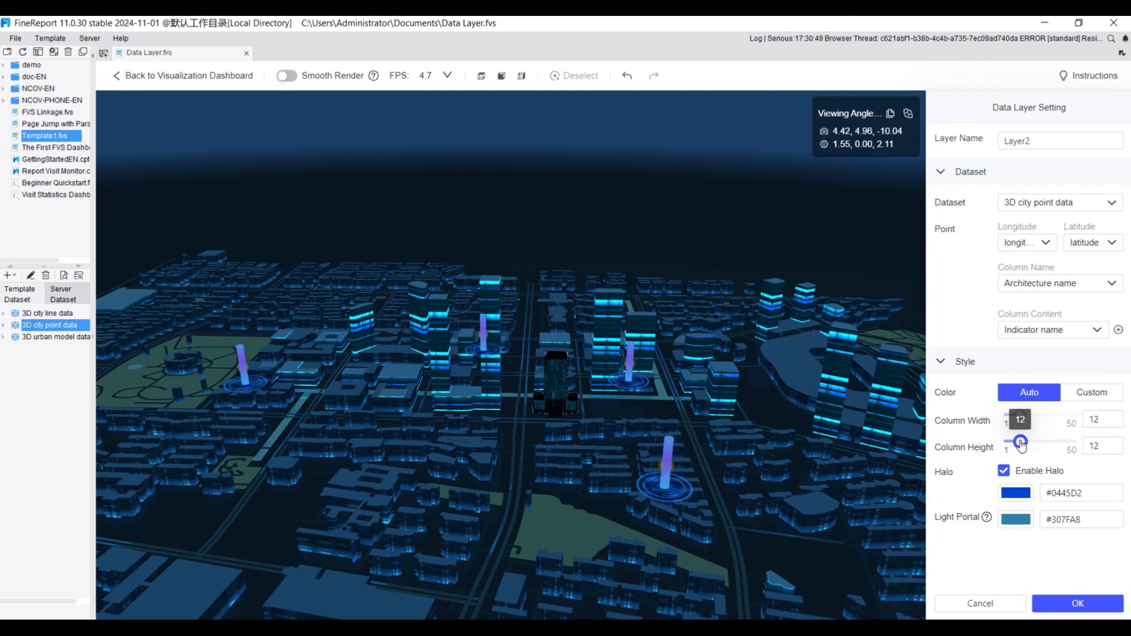
click(1005, 472)
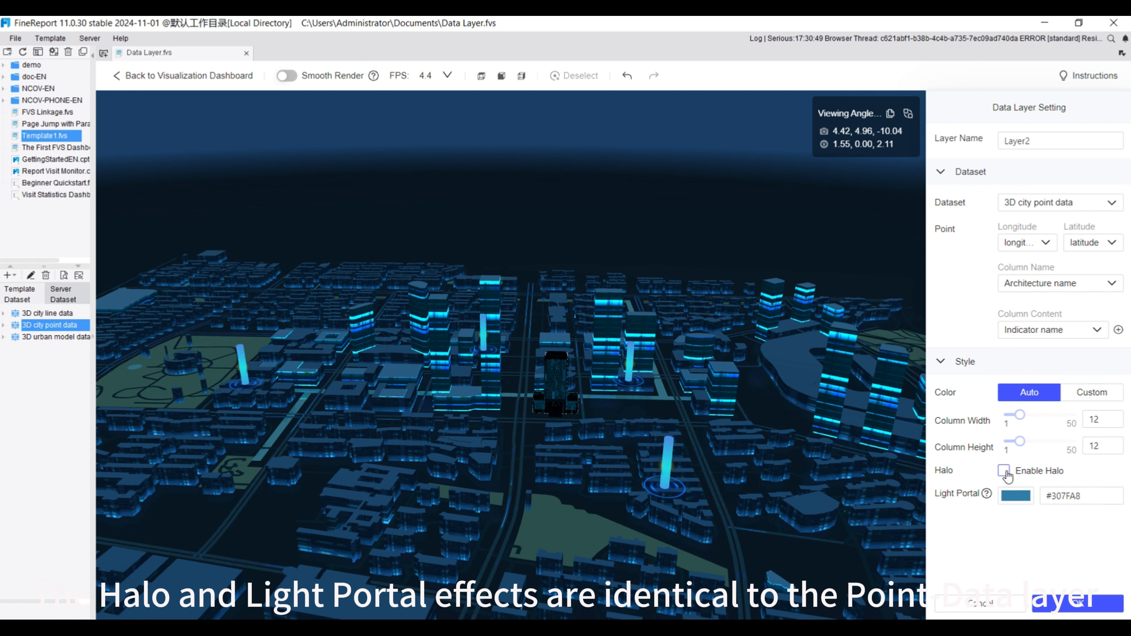
click(1005, 471)
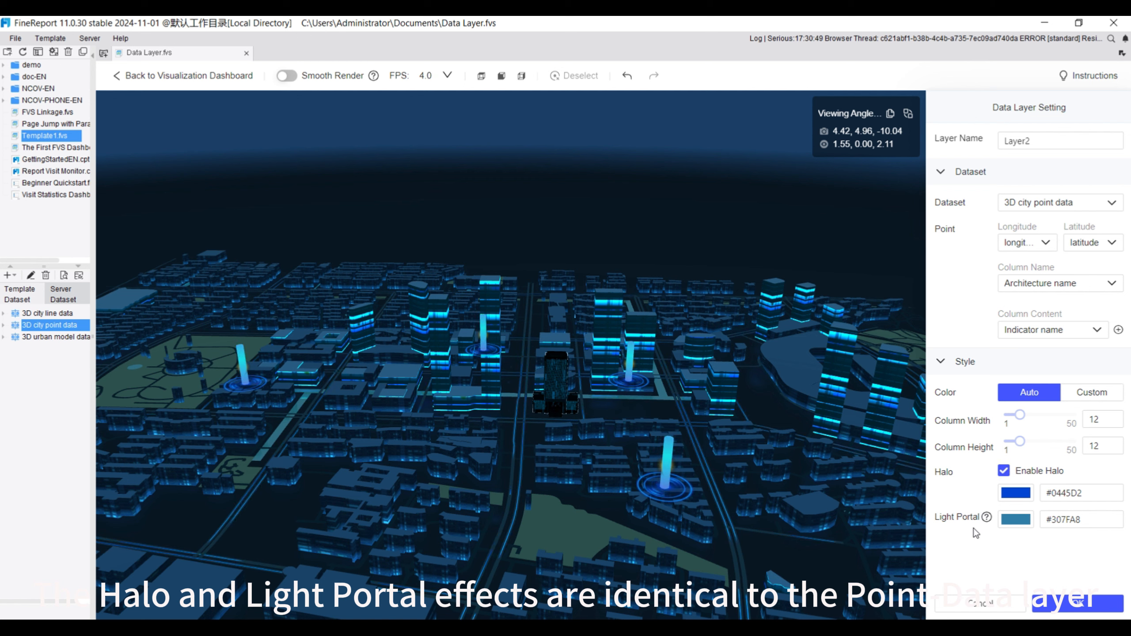
click(1069, 605)
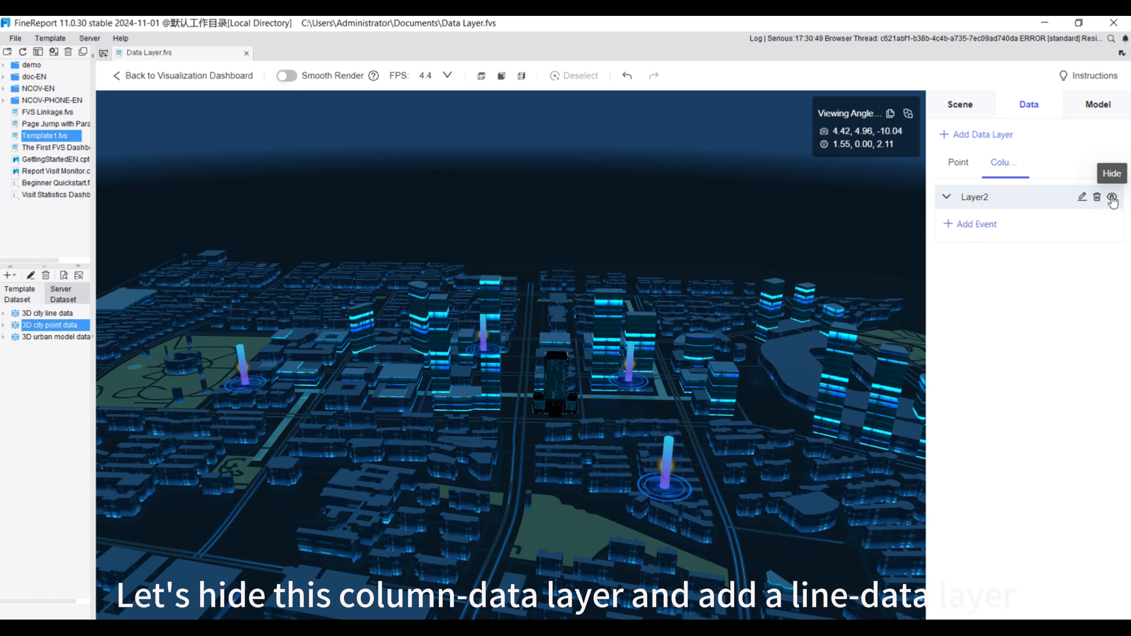
Hide the column-data layer and add a line-data layer that uses the 3D city line data dataset
click(956, 136)
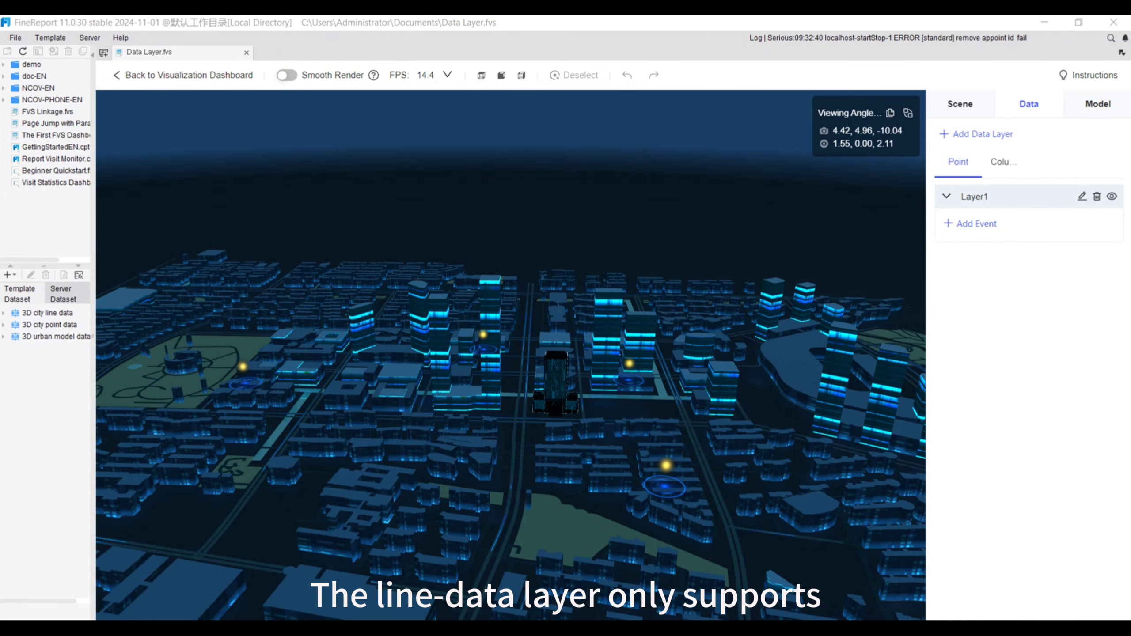
click(981, 136)
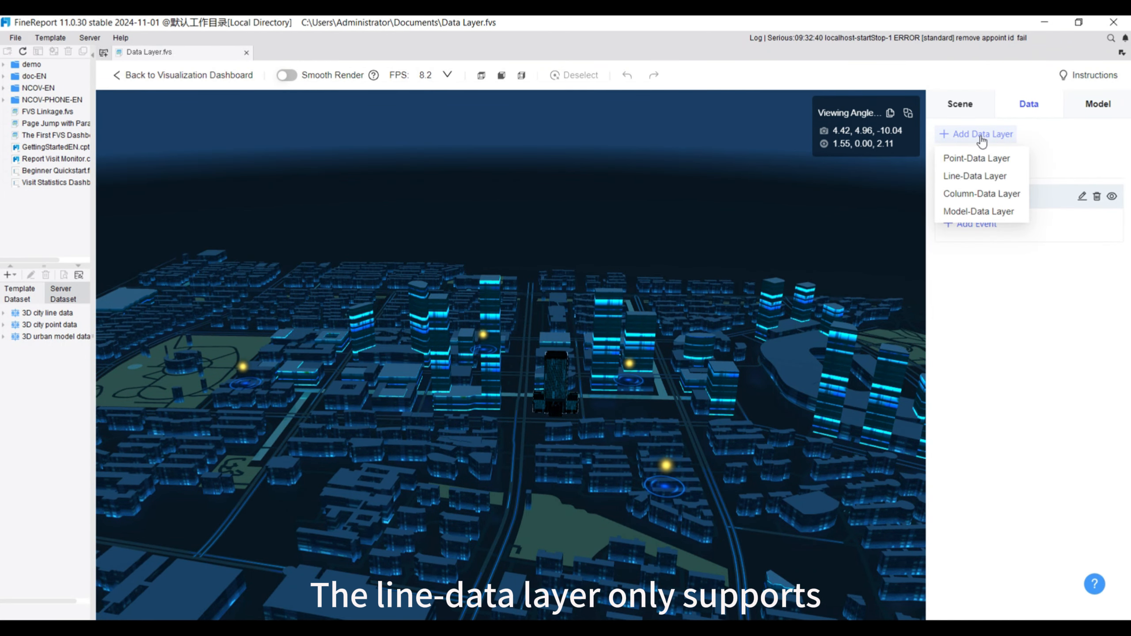
click(974, 178)
click(1061, 203)
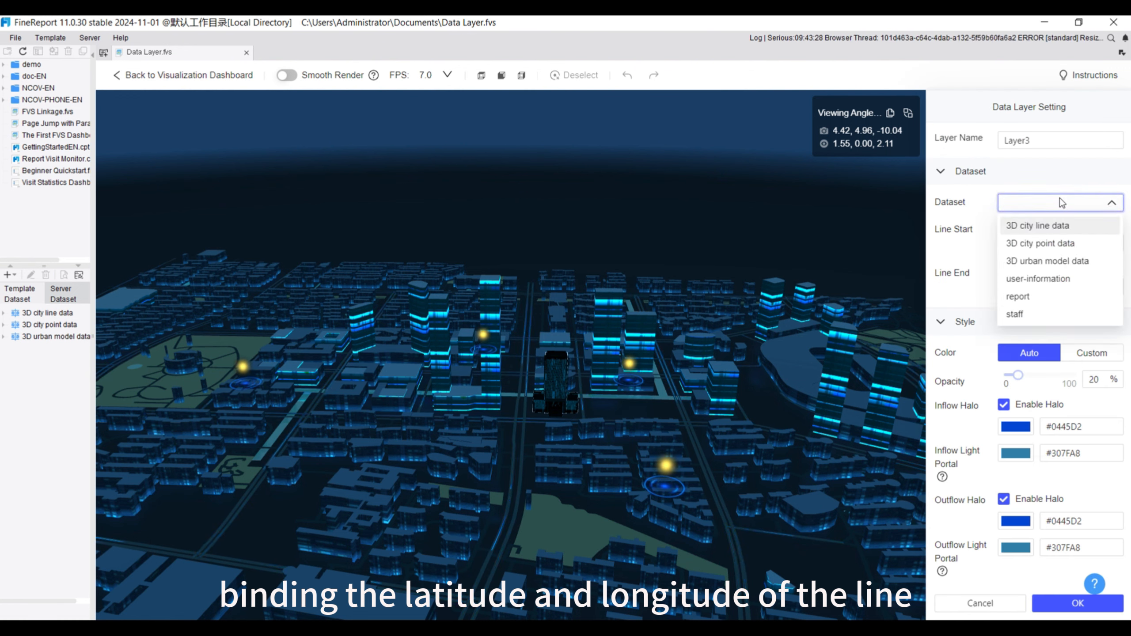
click(1062, 224)
Map the line start to the starting longitude and latitude fields, and the line end to the terminal longitude and latitude fields
click(1047, 243)
click(1020, 266)
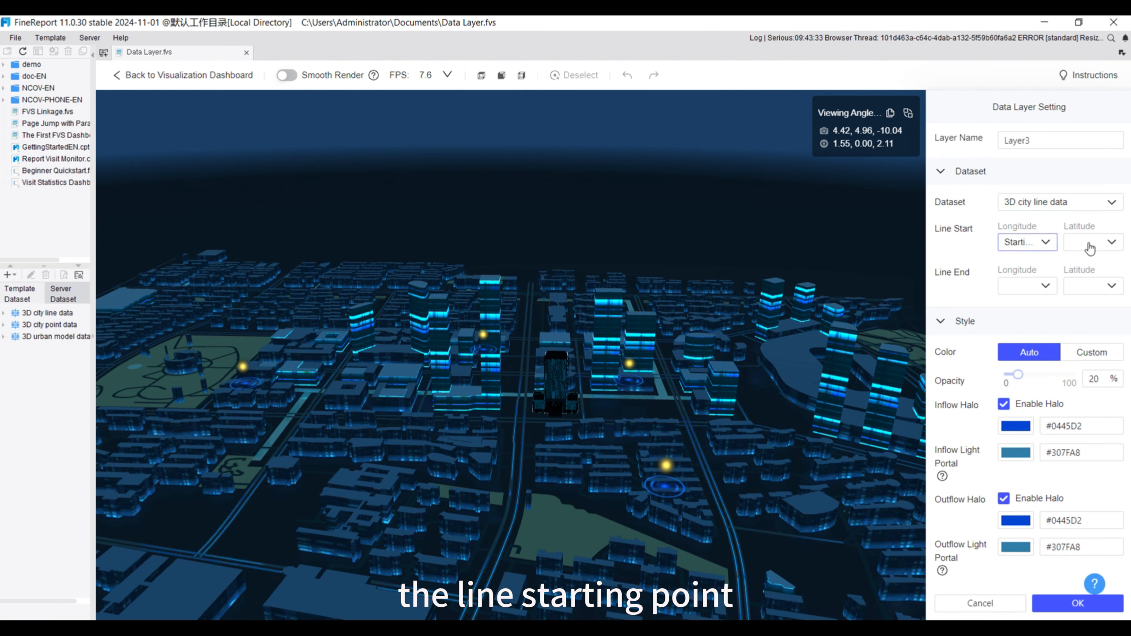
click(1094, 242)
click(1094, 284)
click(1044, 285)
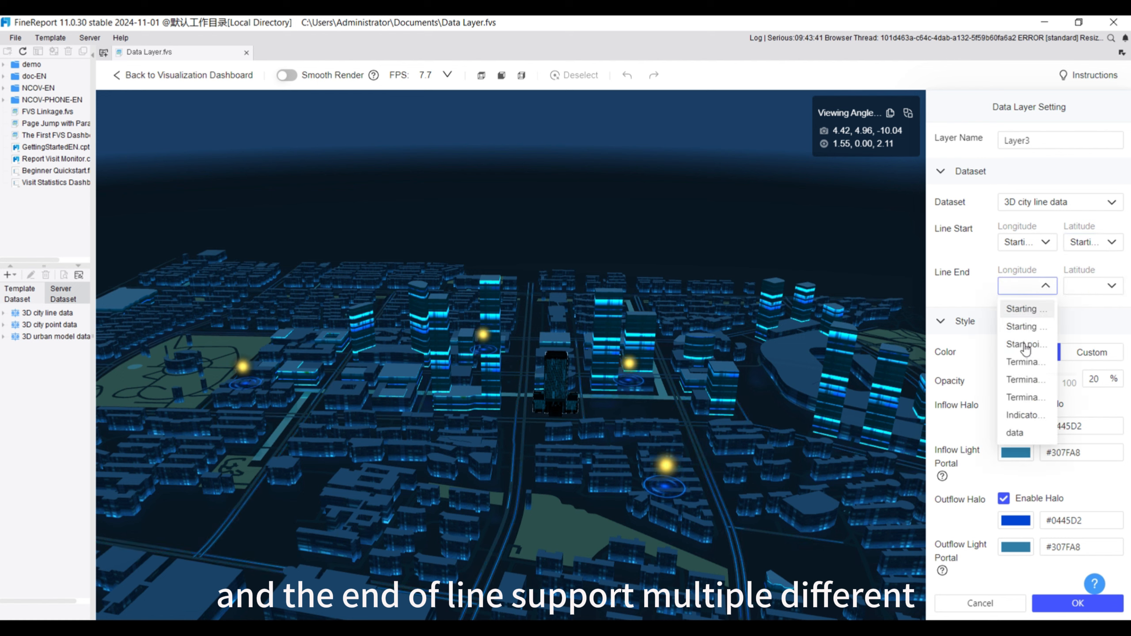
click(1023, 362)
click(1096, 285)
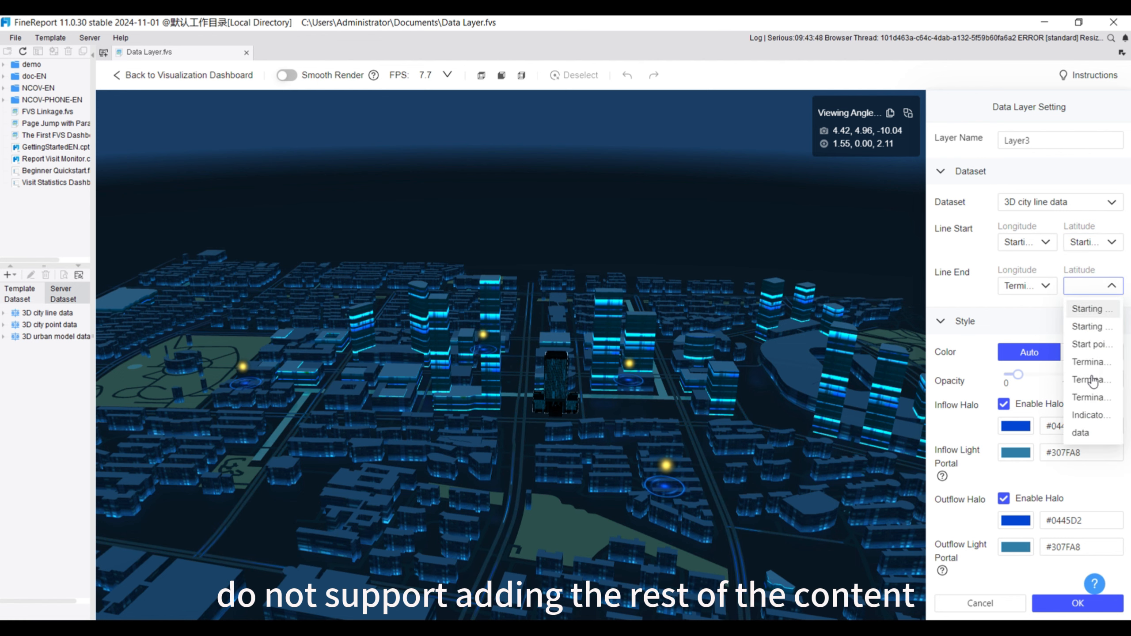
click(1090, 380)
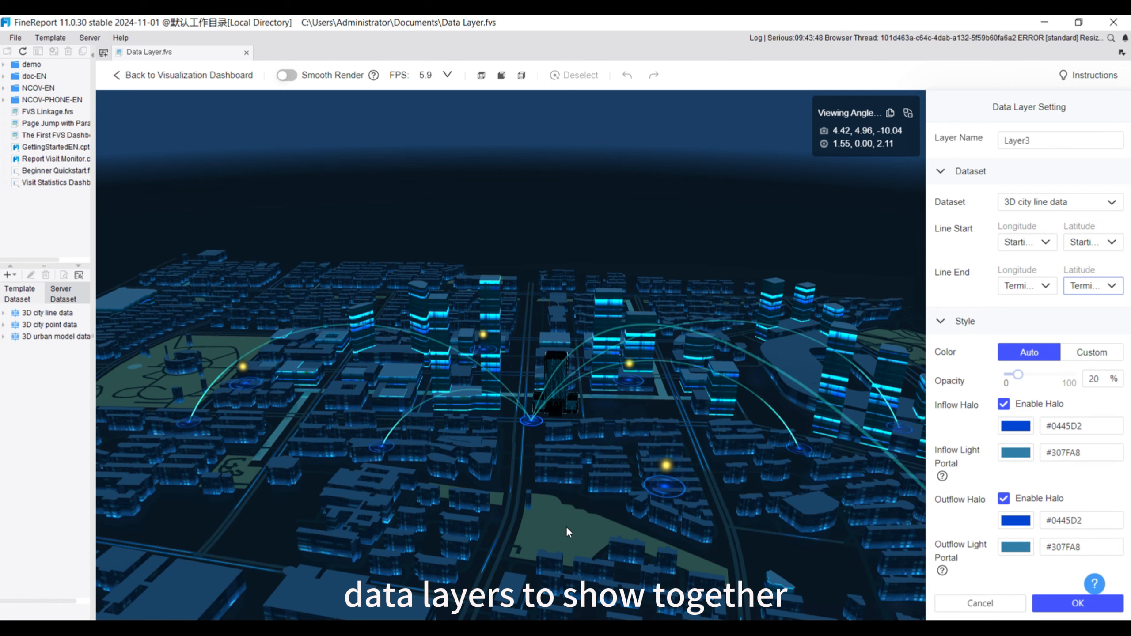
Keep the line colour on Auto, set its opacity to 29%, leave the outflow halo enabled, and save the line-data layer
drag(566, 527, 567, 537)
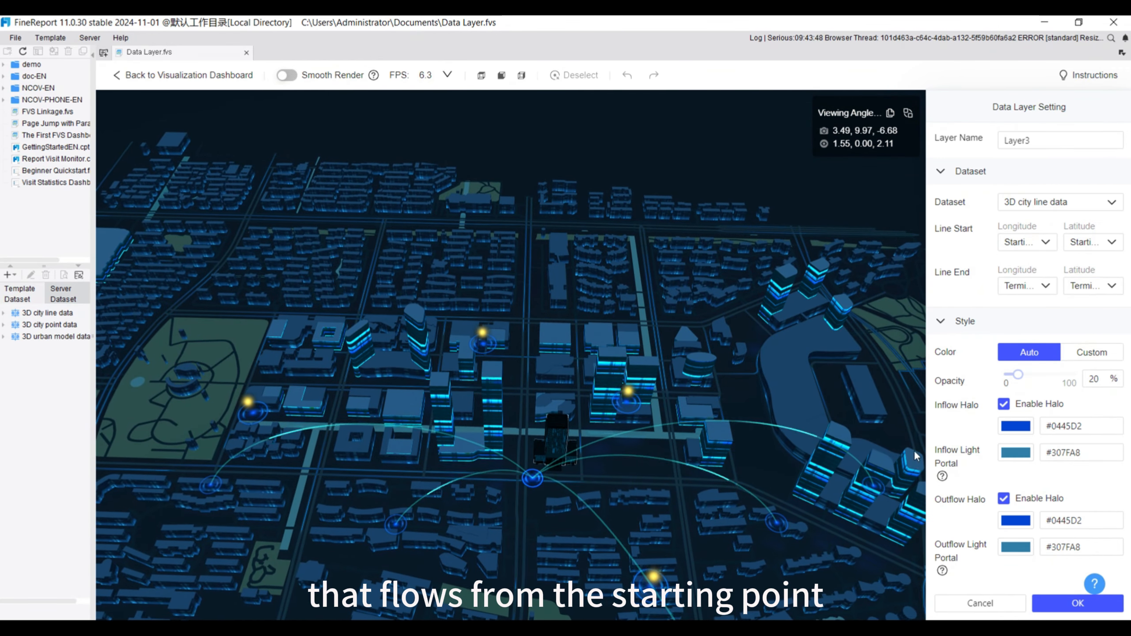
click(1091, 353)
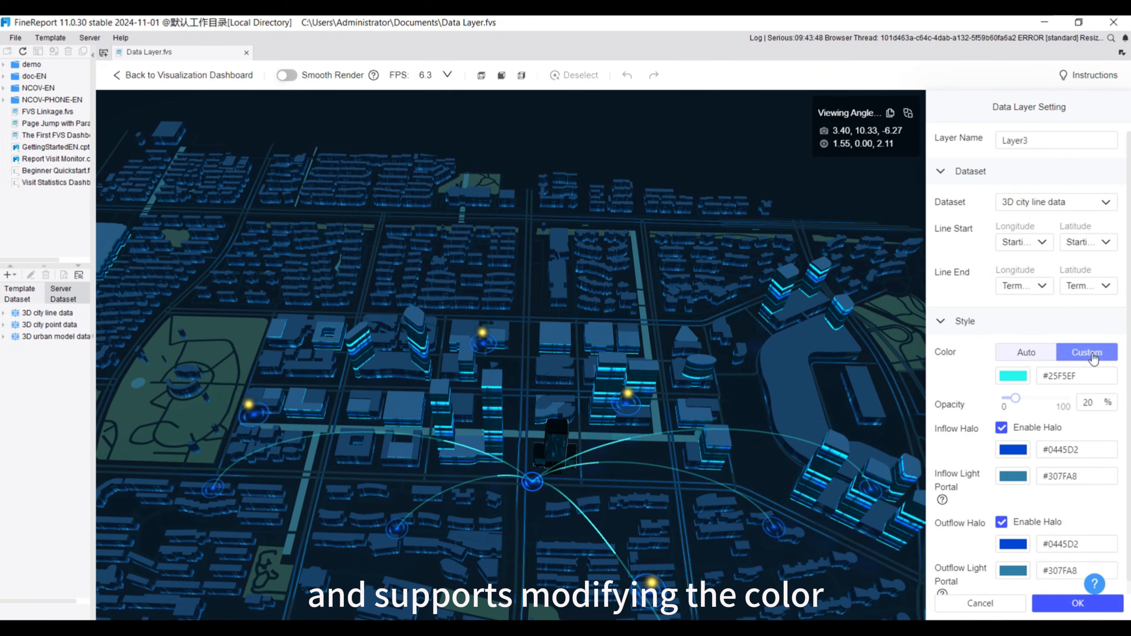
click(1027, 352)
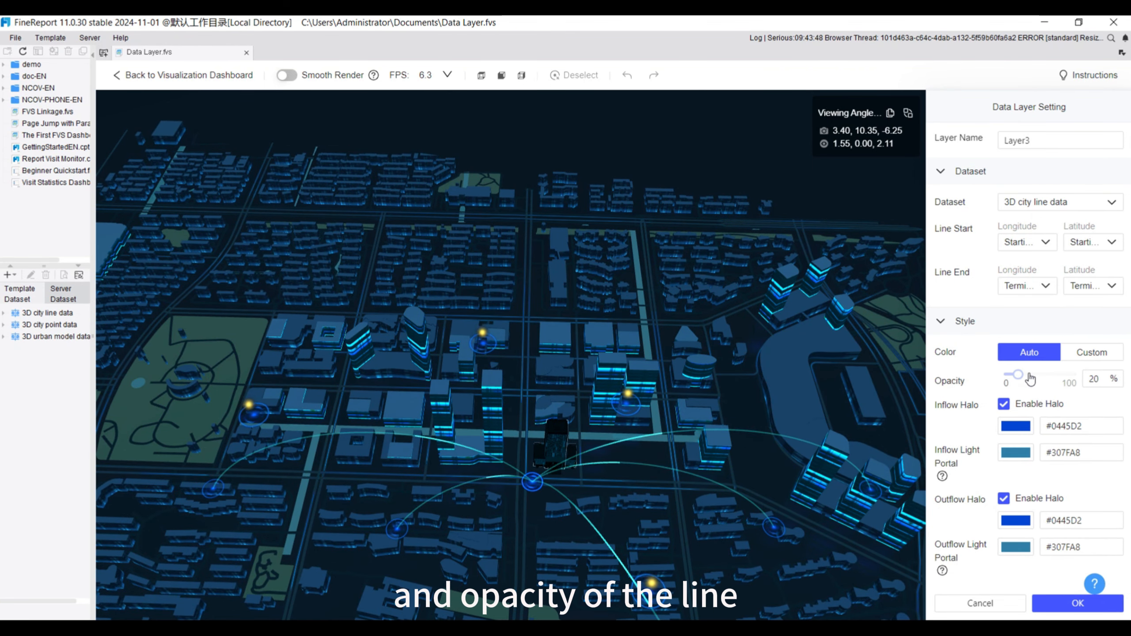
mouse_move(1019, 375)
mouse_down()
mouse_move(1030, 383)
mouse_move(1018, 380)
mouse_up()
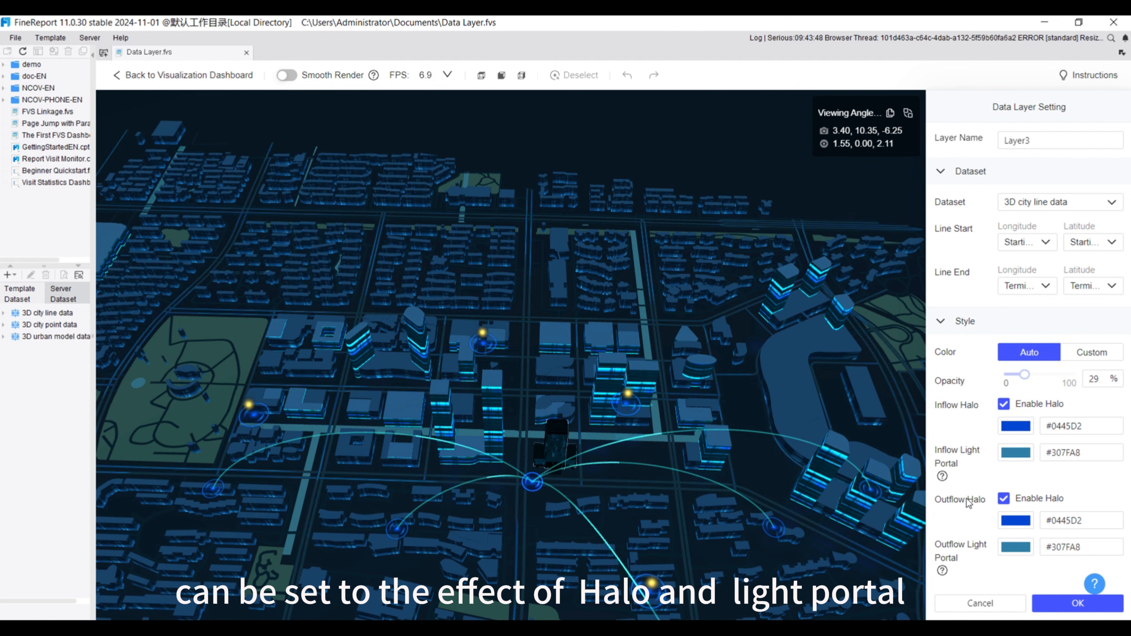
click(1005, 498)
click(1005, 499)
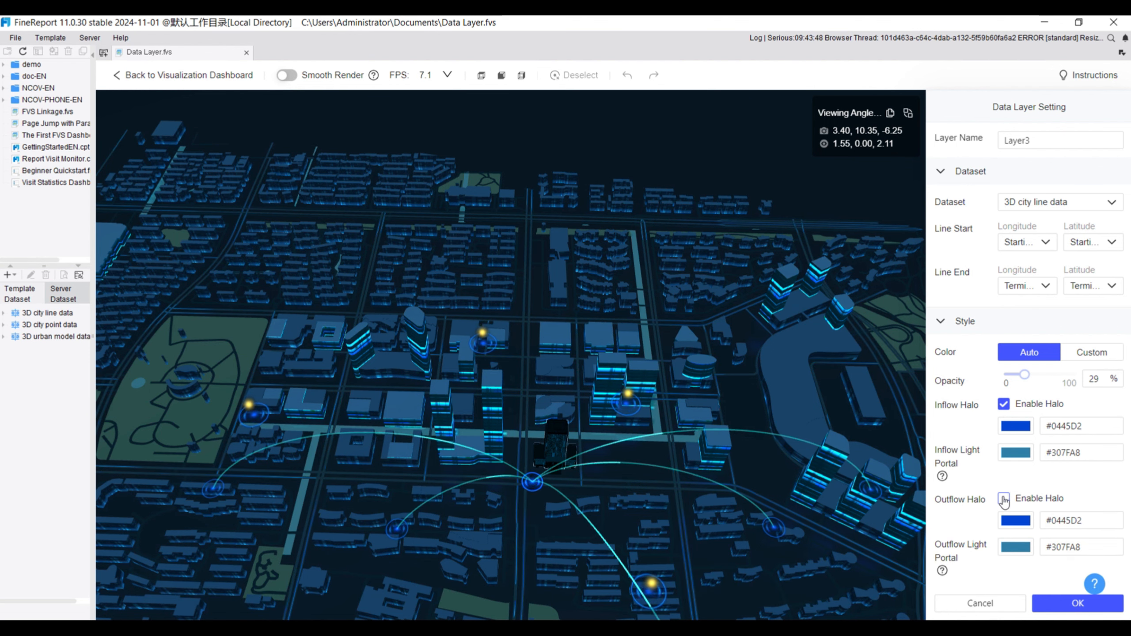
click(1055, 605)
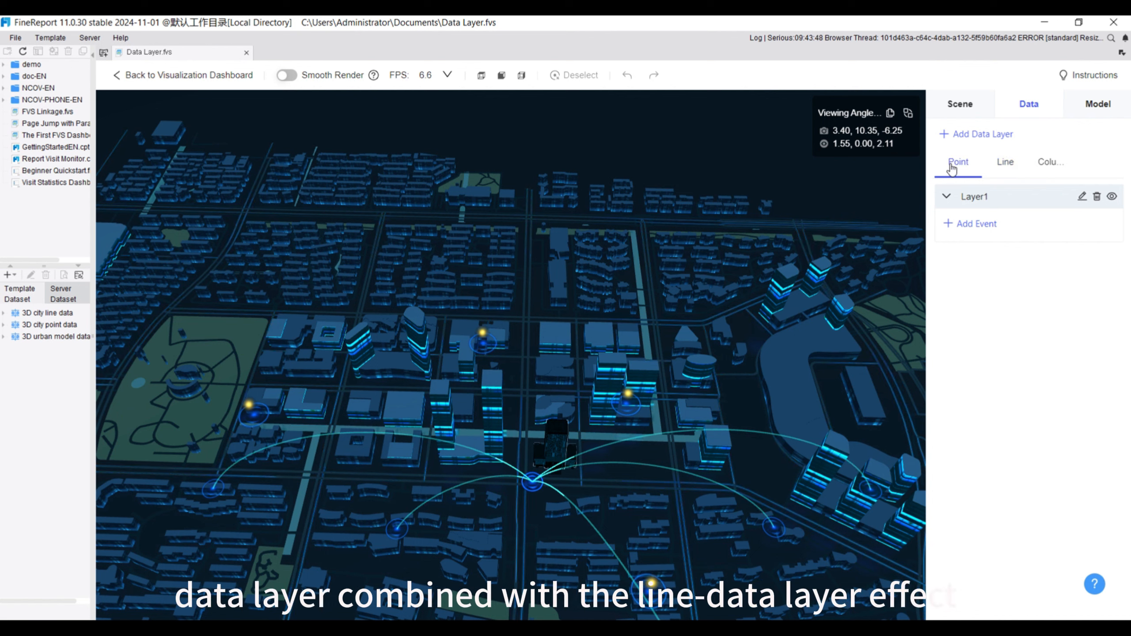
Hide the point-data layer to view the line-data layer alone, and show it again
click(1113, 197)
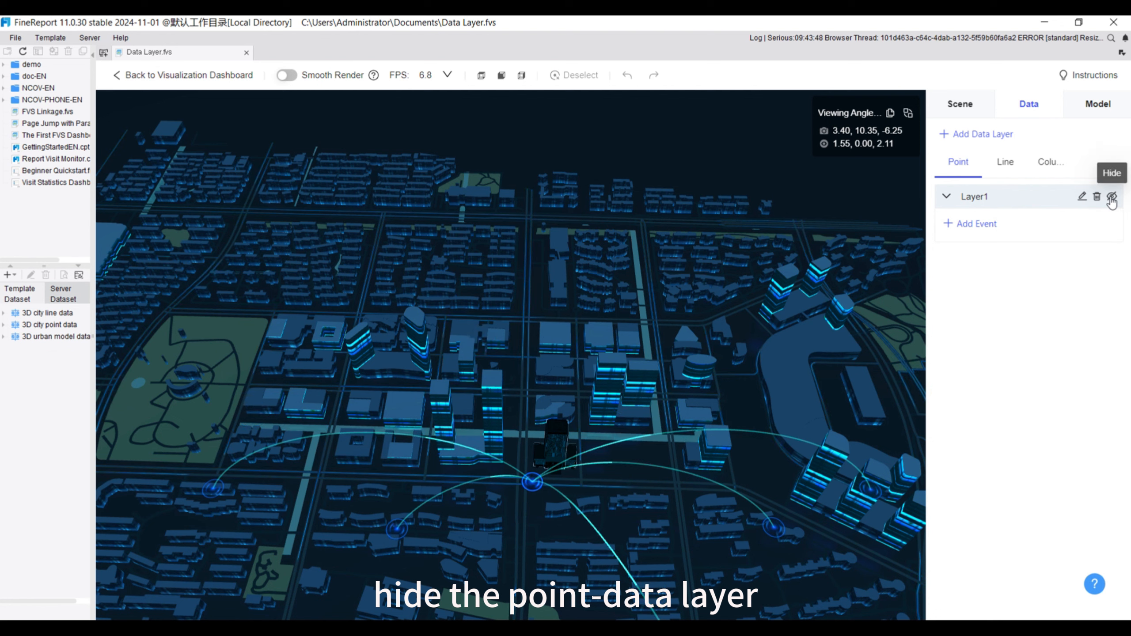
click(1112, 197)
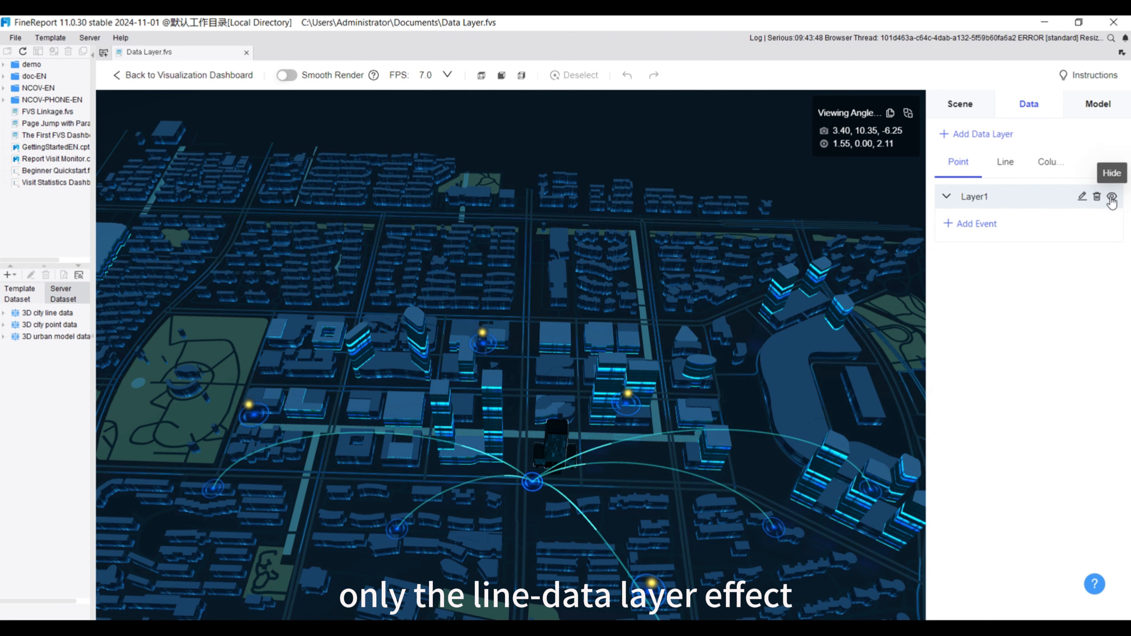
click(988, 144)
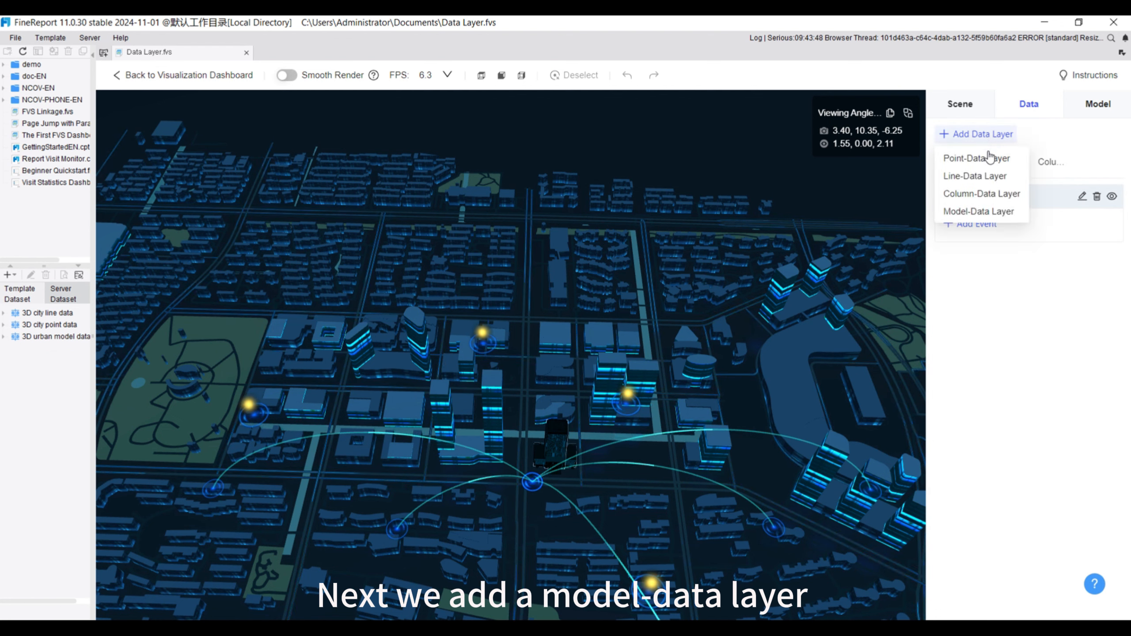
click(966, 213)
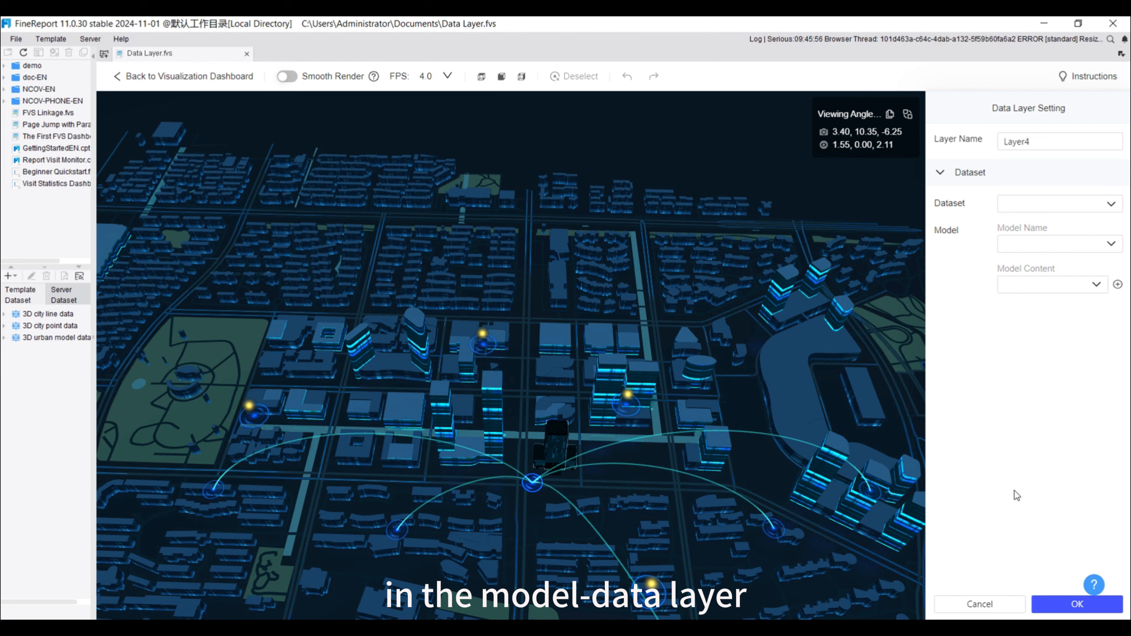
click(979, 604)
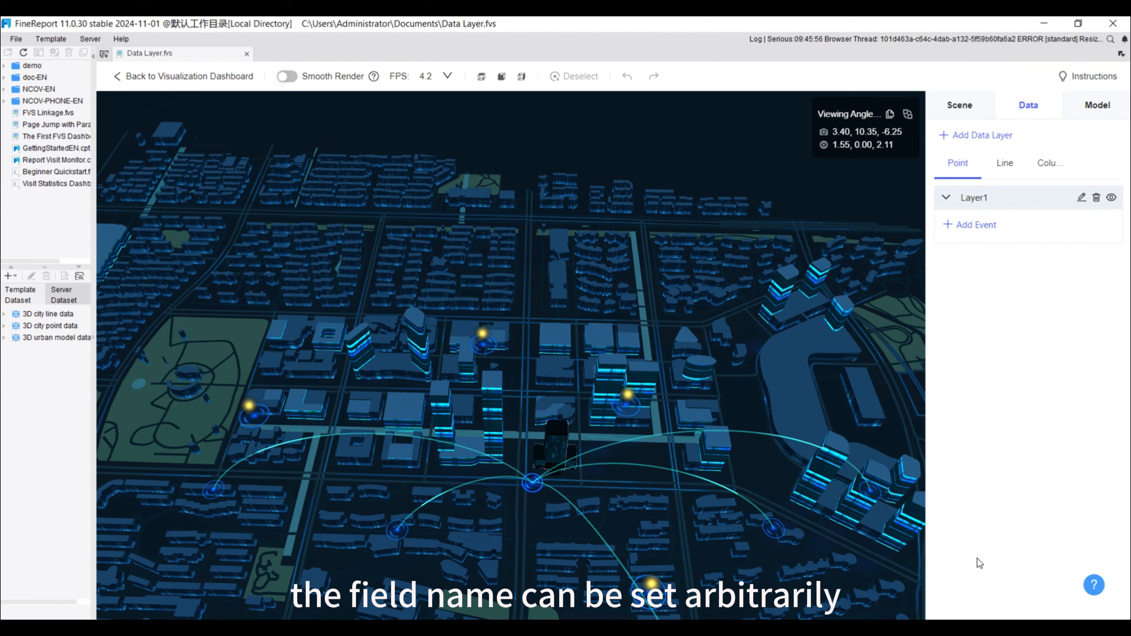
Compare the building names in the scene's model list with the preview of the 3D urban model data dataset
click(1098, 107)
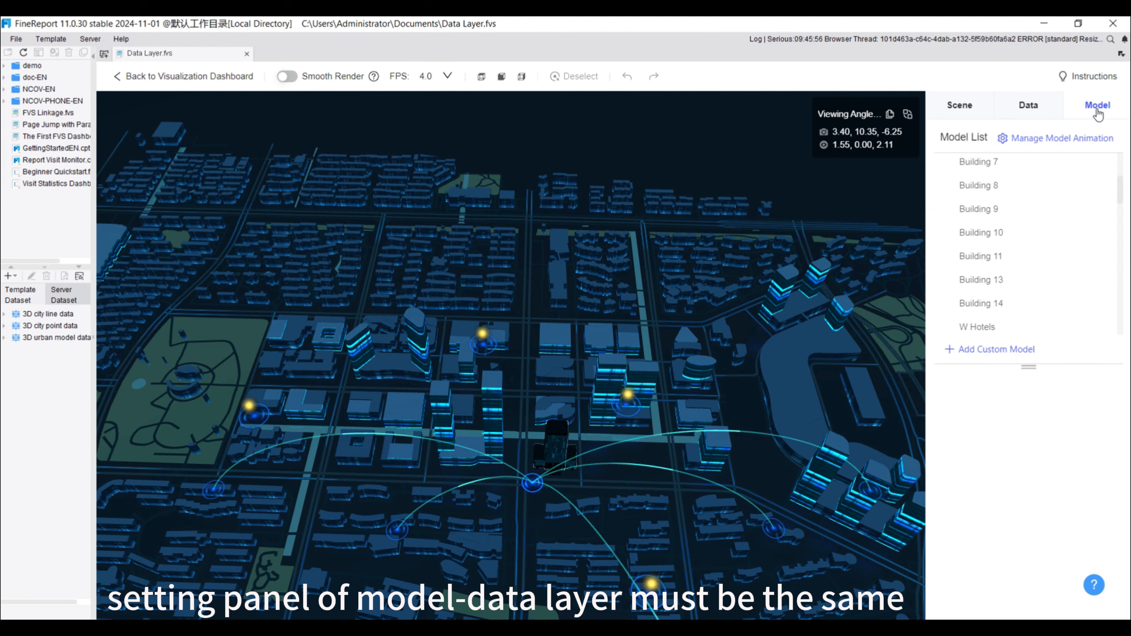
click(41, 339)
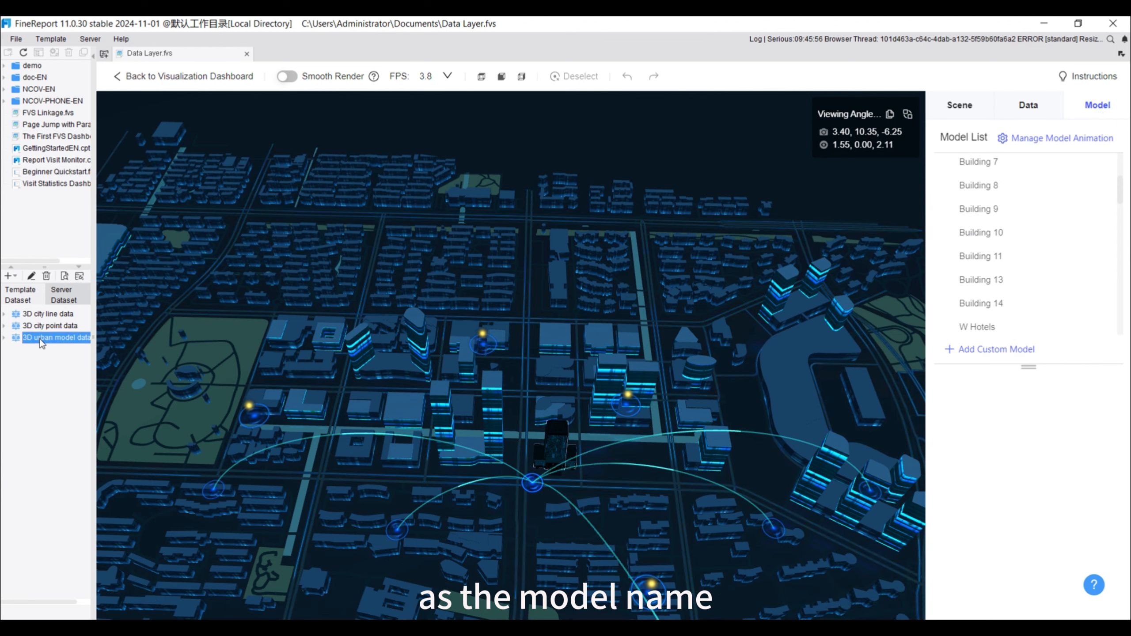
click(65, 276)
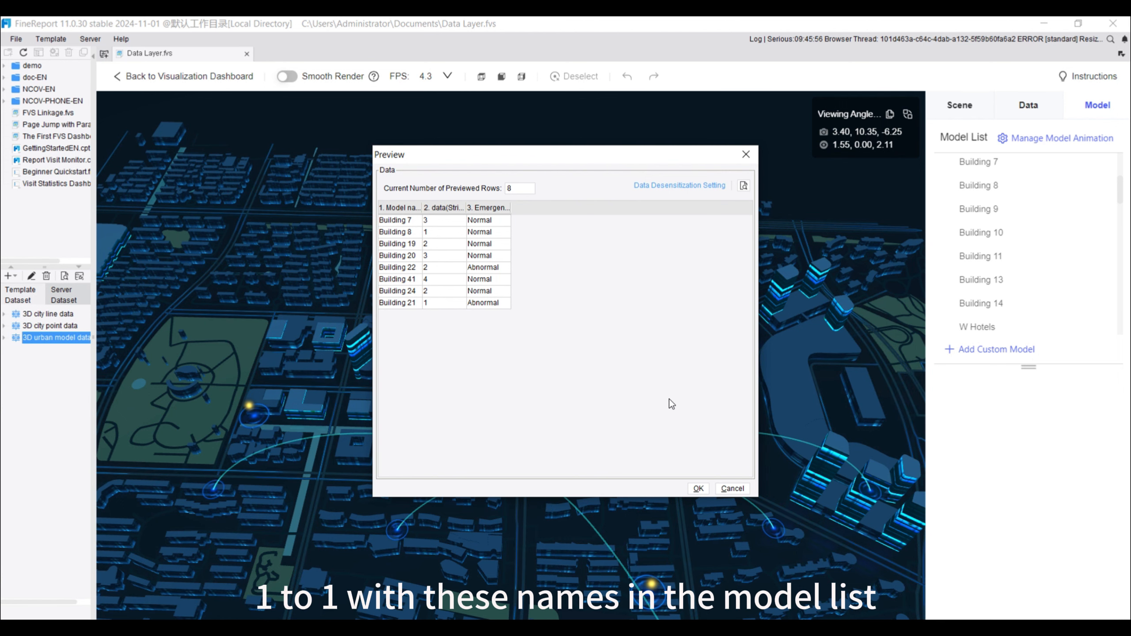
click(729, 490)
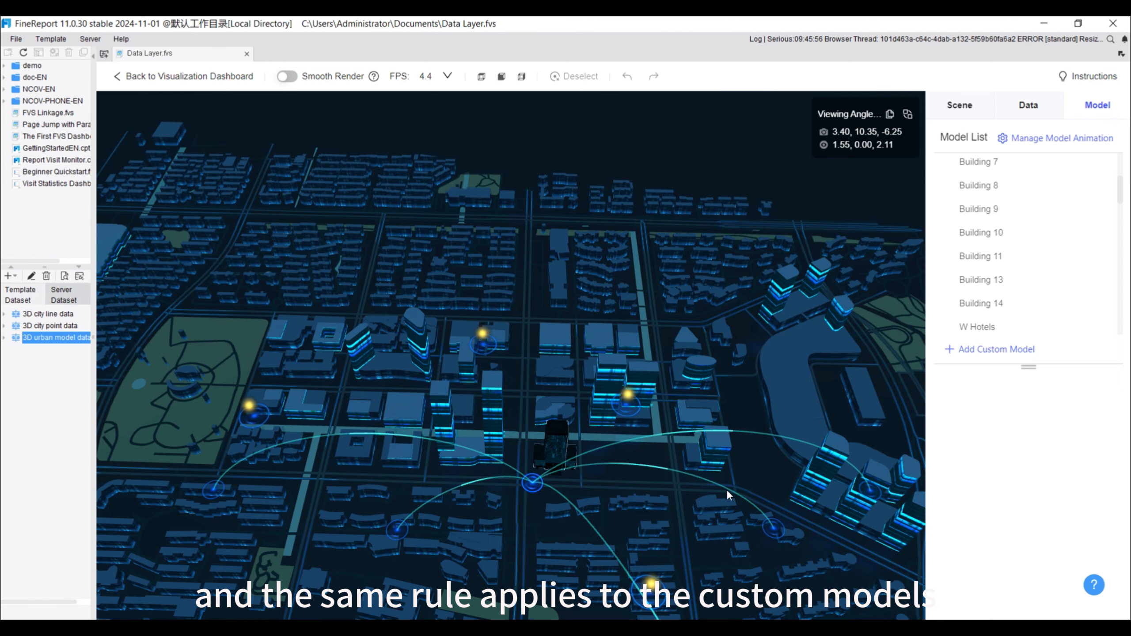
Add a model-data layer that uses the 3D urban model data dataset
click(1019, 106)
click(957, 137)
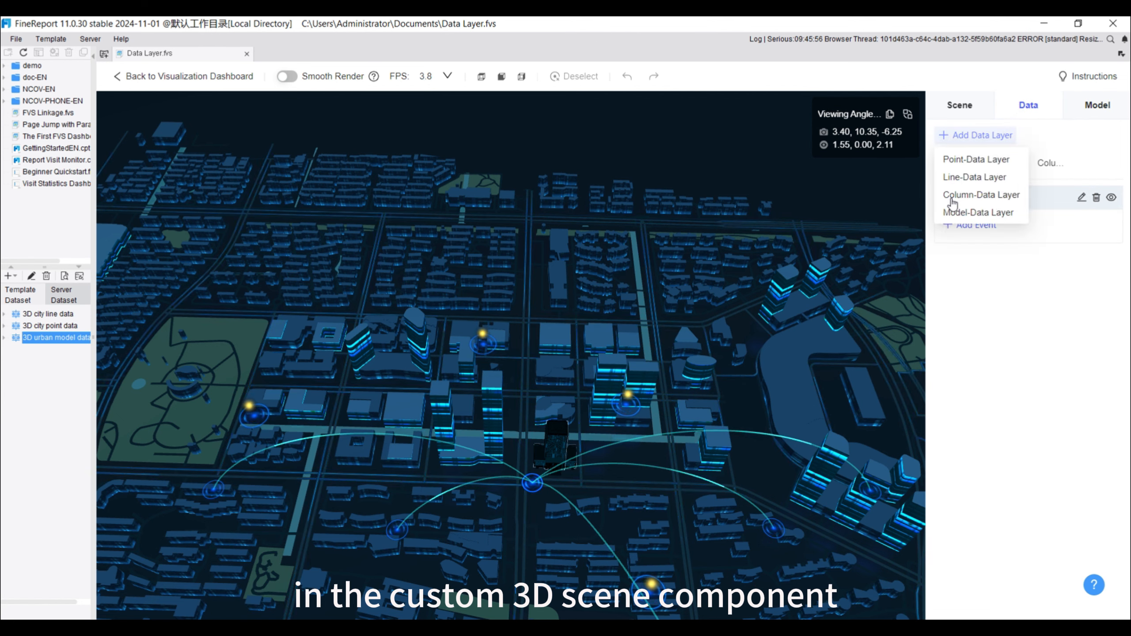
click(958, 213)
click(1053, 205)
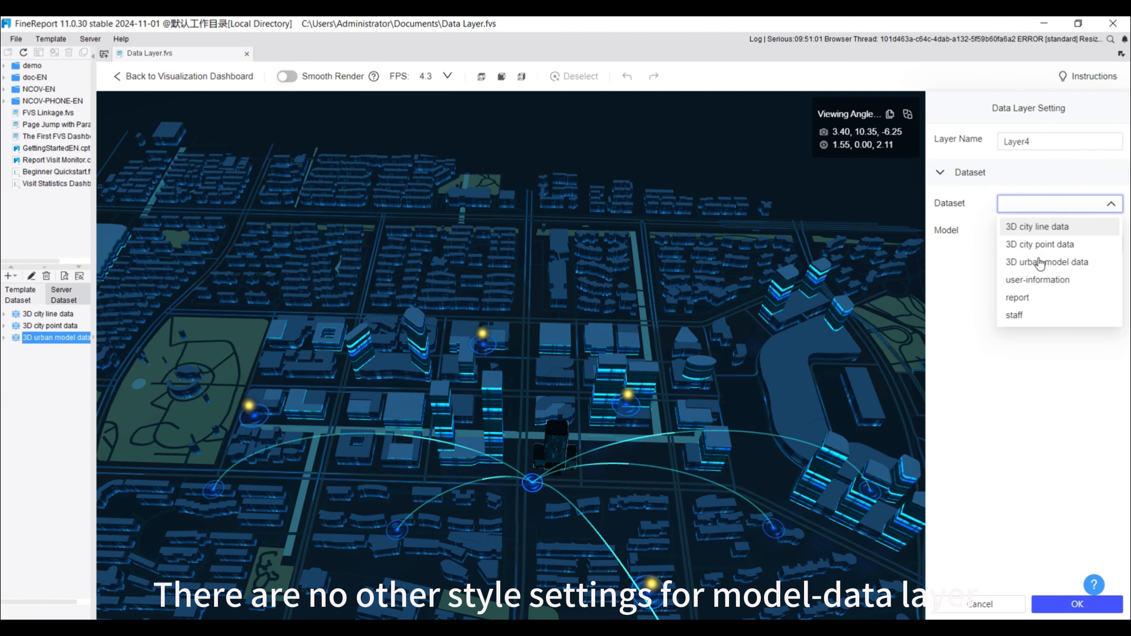
click(1038, 262)
Map the layer's model name to the Model name field and its model content to the Emergencies field, and save the layer
click(1061, 244)
click(1031, 265)
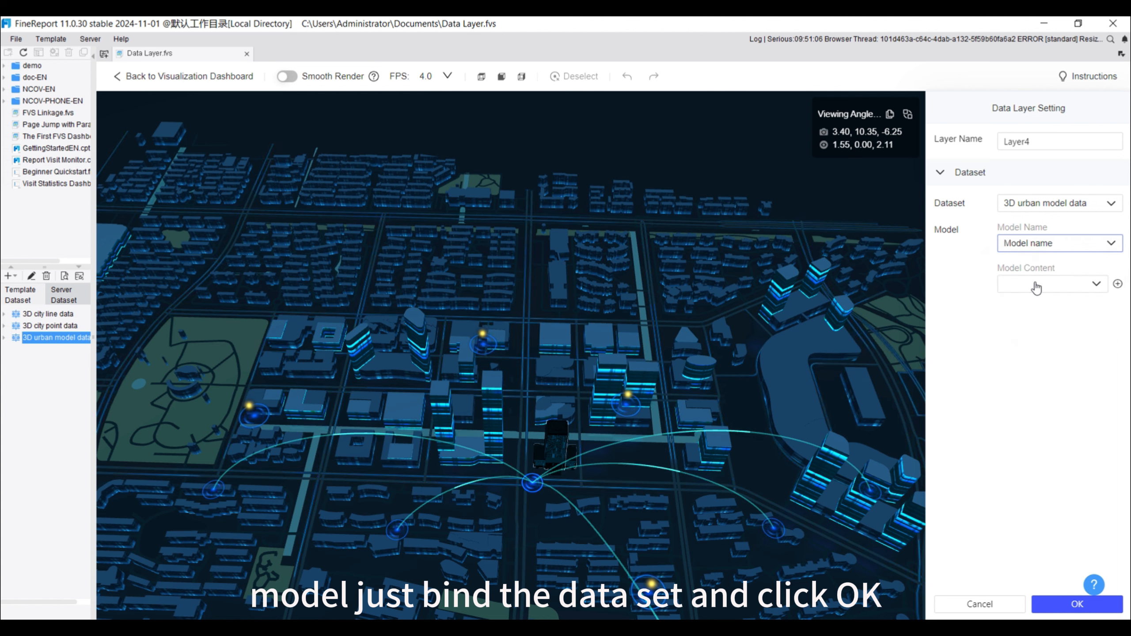
click(1042, 284)
click(1029, 341)
click(1060, 604)
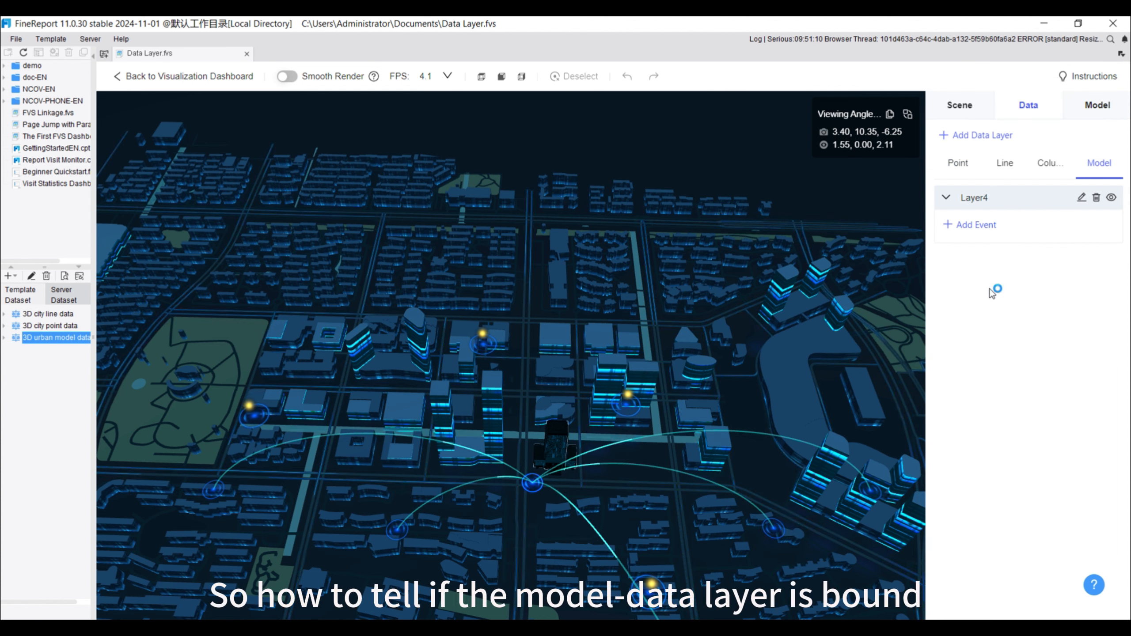
Add a Layer Update event with a data label execution to the model-data layer, and name the action Data Label
click(987, 226)
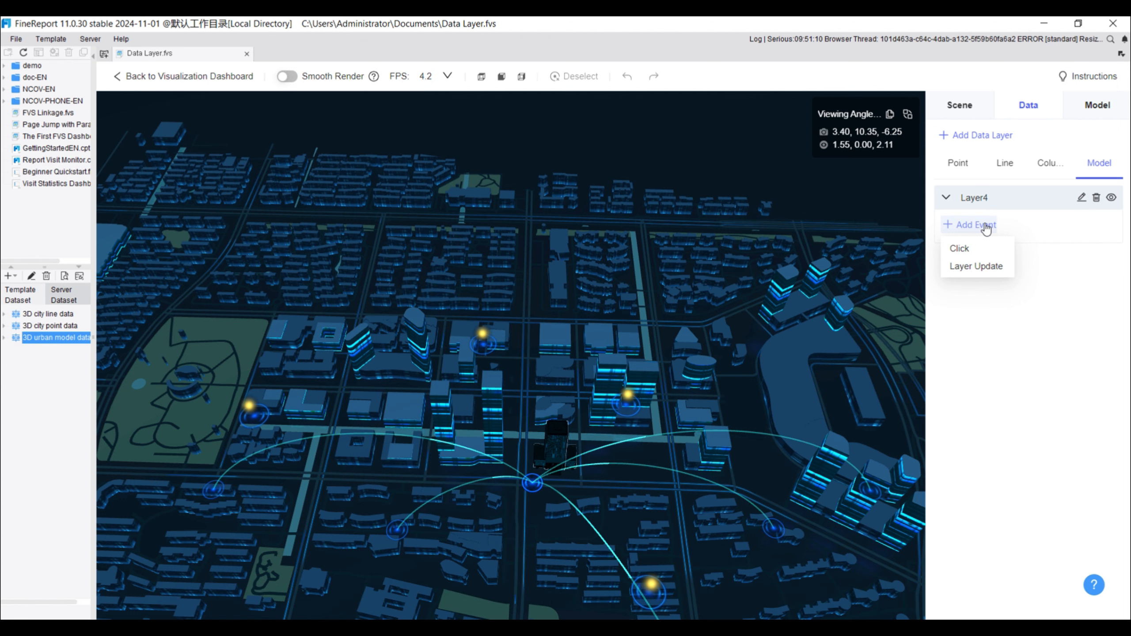
click(976, 265)
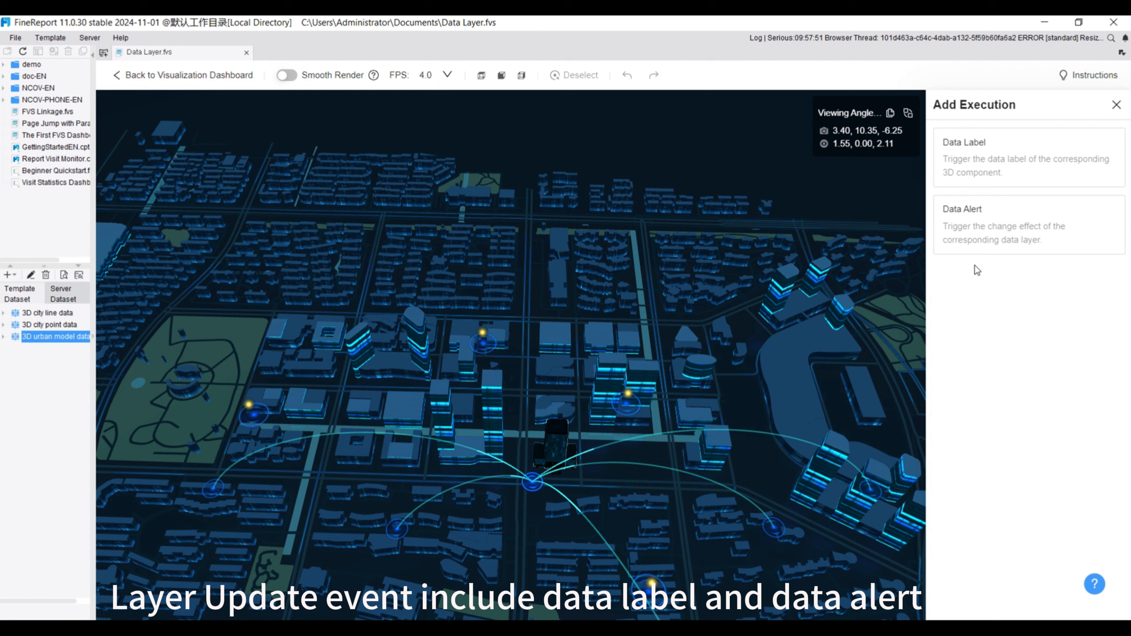
click(996, 164)
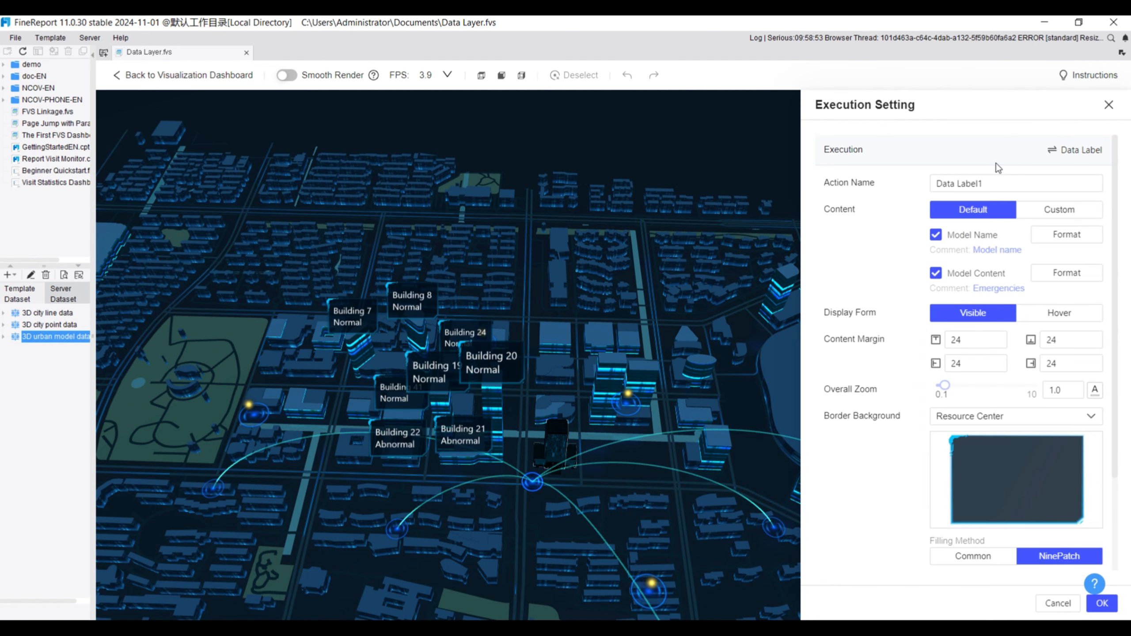
click(989, 182)
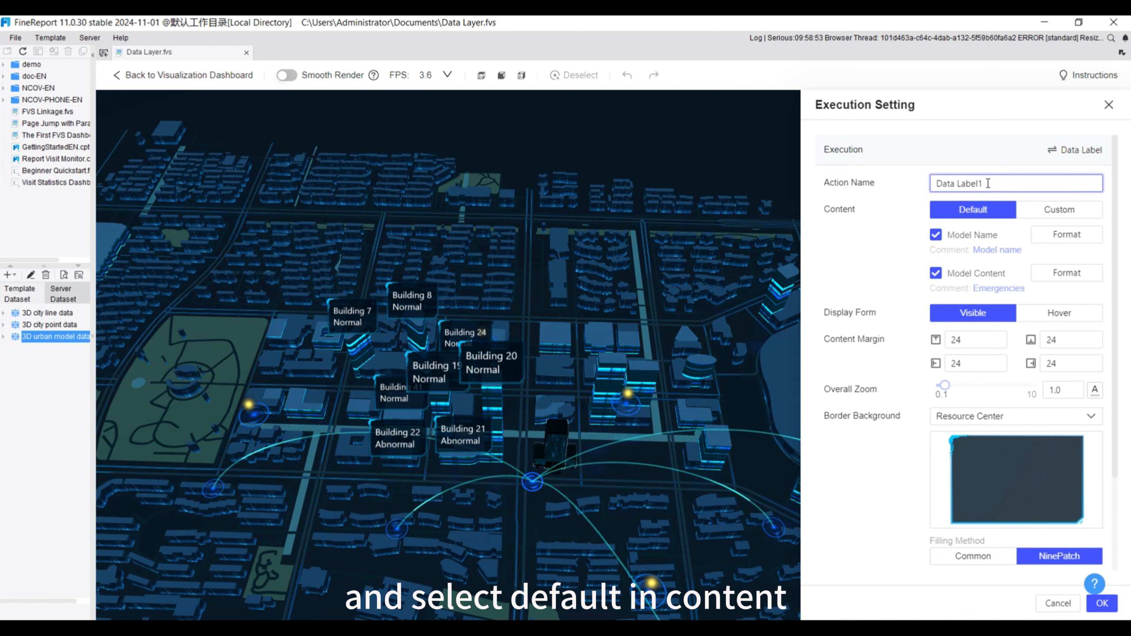
key(BackSpace)
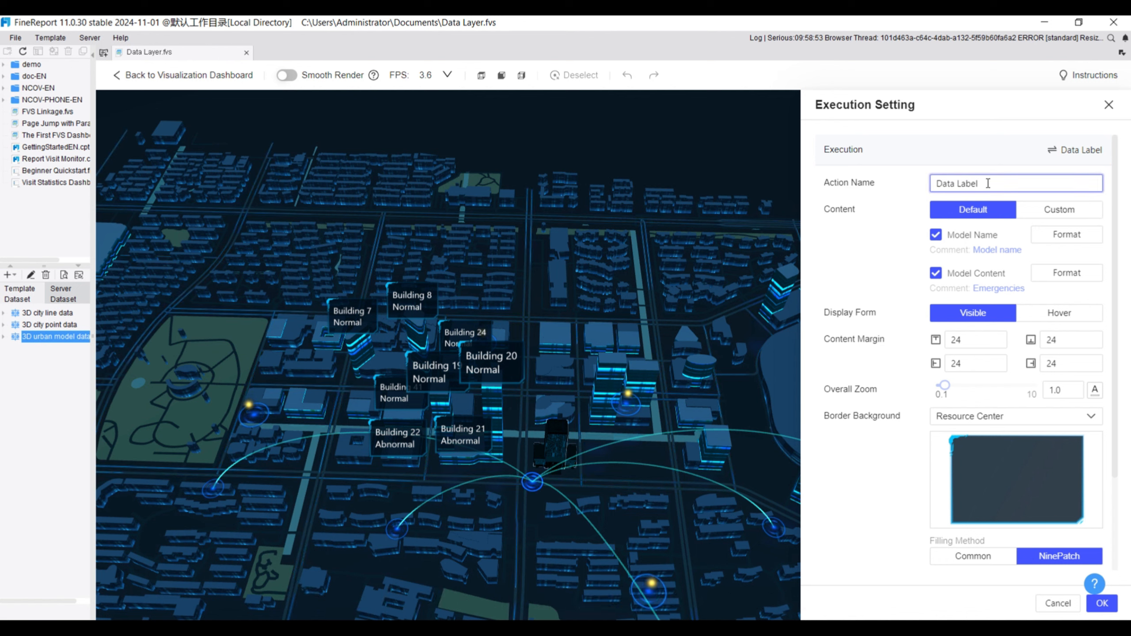
Switch the label content to Custom and compose it from the text "model name" followed by the Model Name field
click(1071, 240)
click(1085, 199)
click(1085, 199)
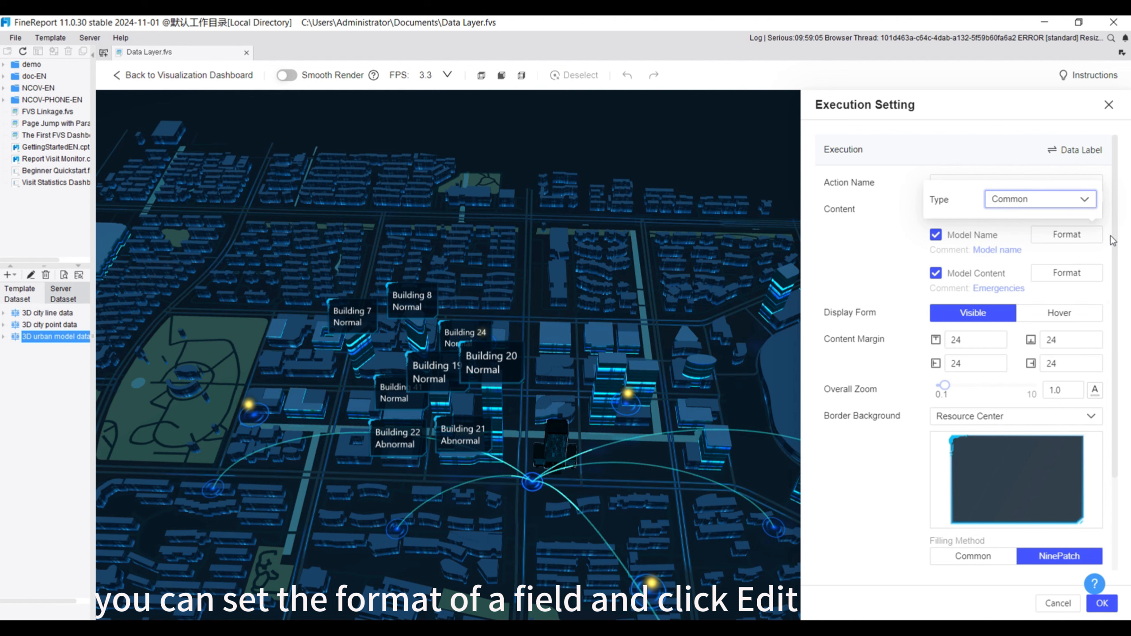
click(1060, 210)
click(1009, 234)
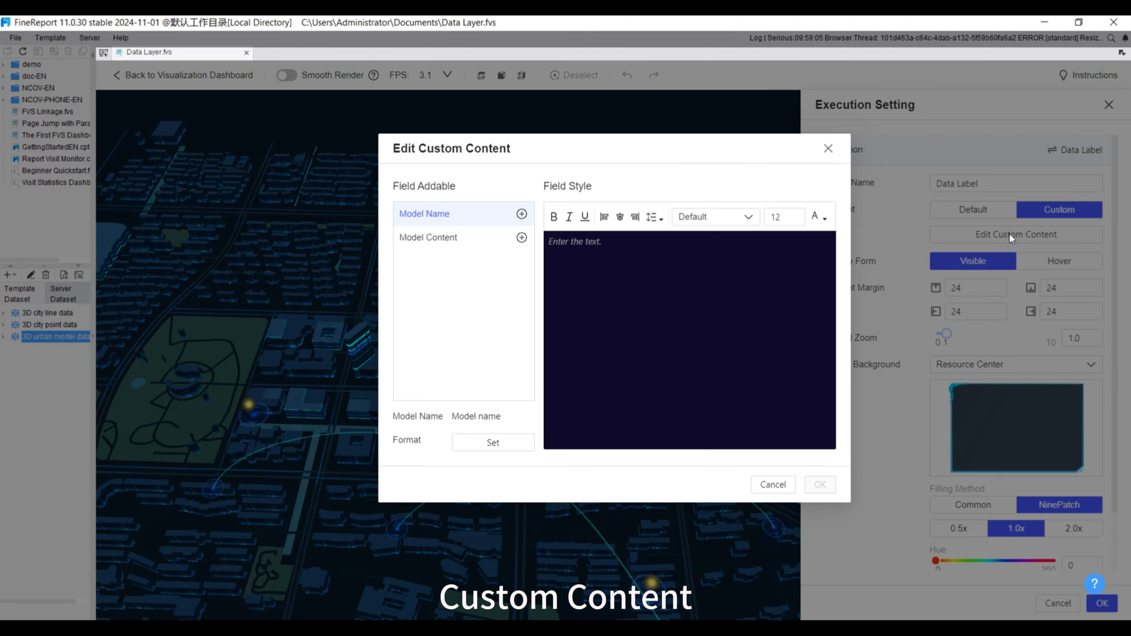
click(574, 256)
text(model)
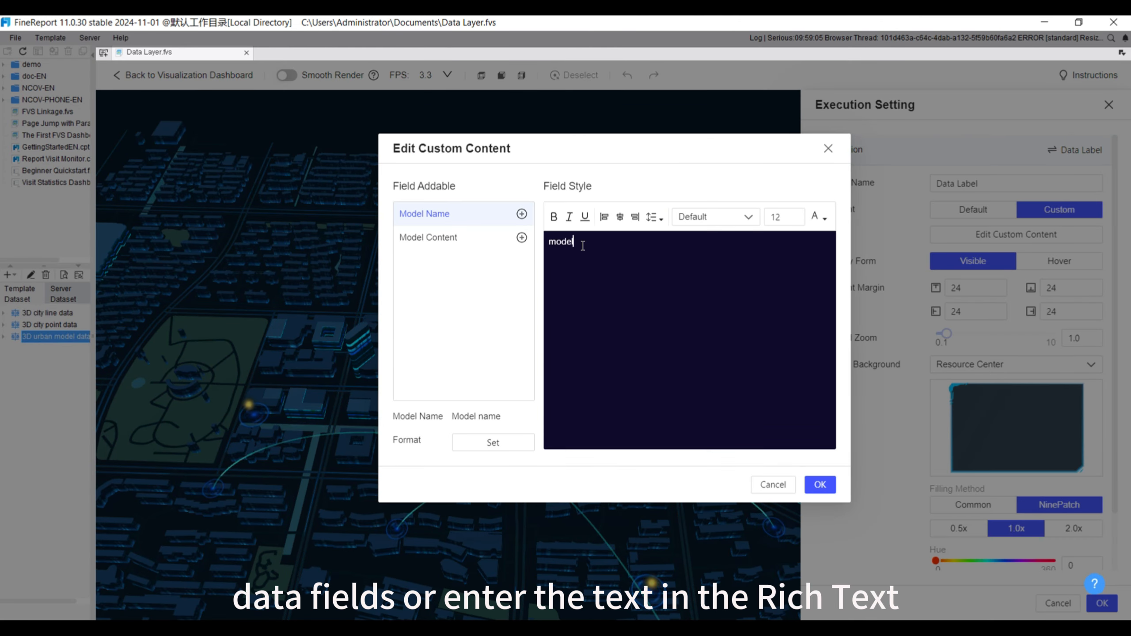
text( name)
click(522, 215)
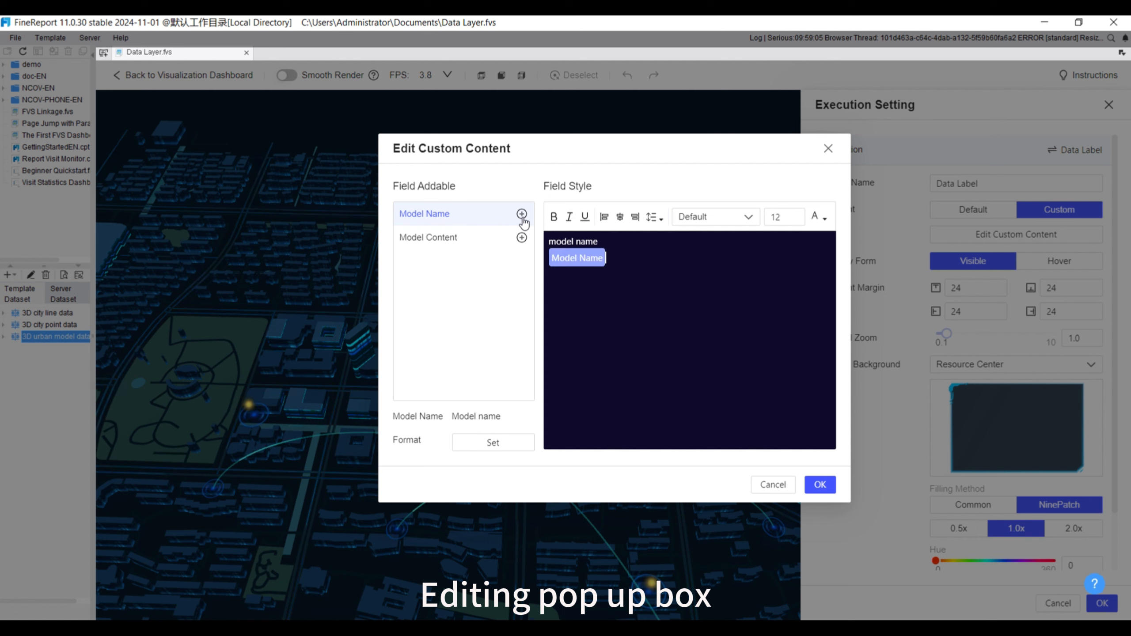
Set the font size of the "model name" text to 14, keep the Default font, and confirm the custom content
click(795, 217)
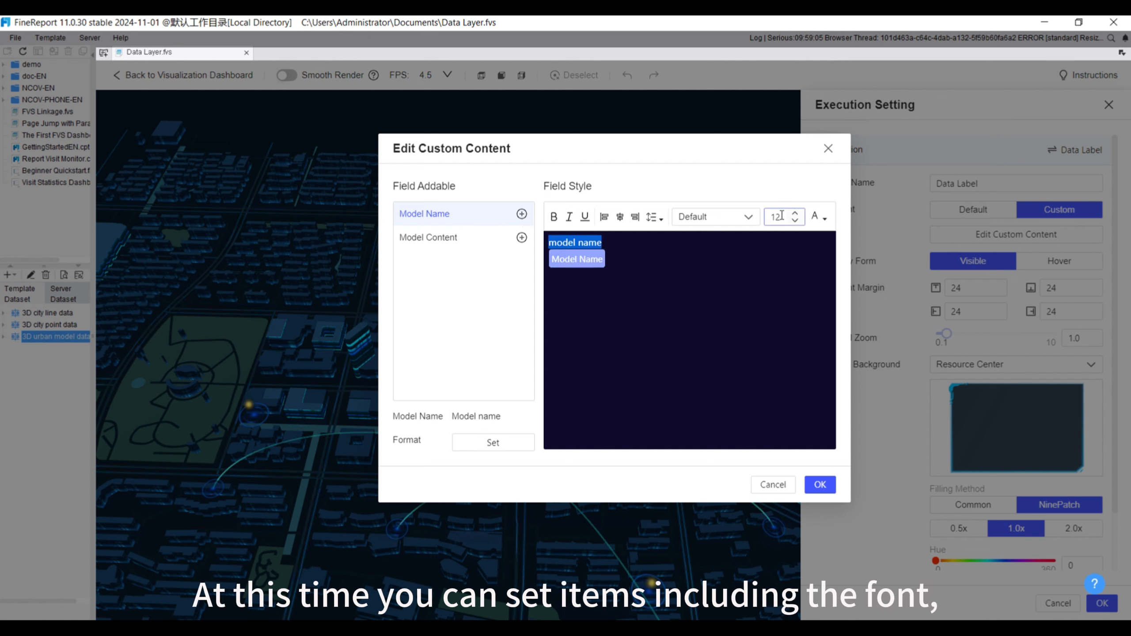
click(821, 218)
click(821, 218)
click(746, 217)
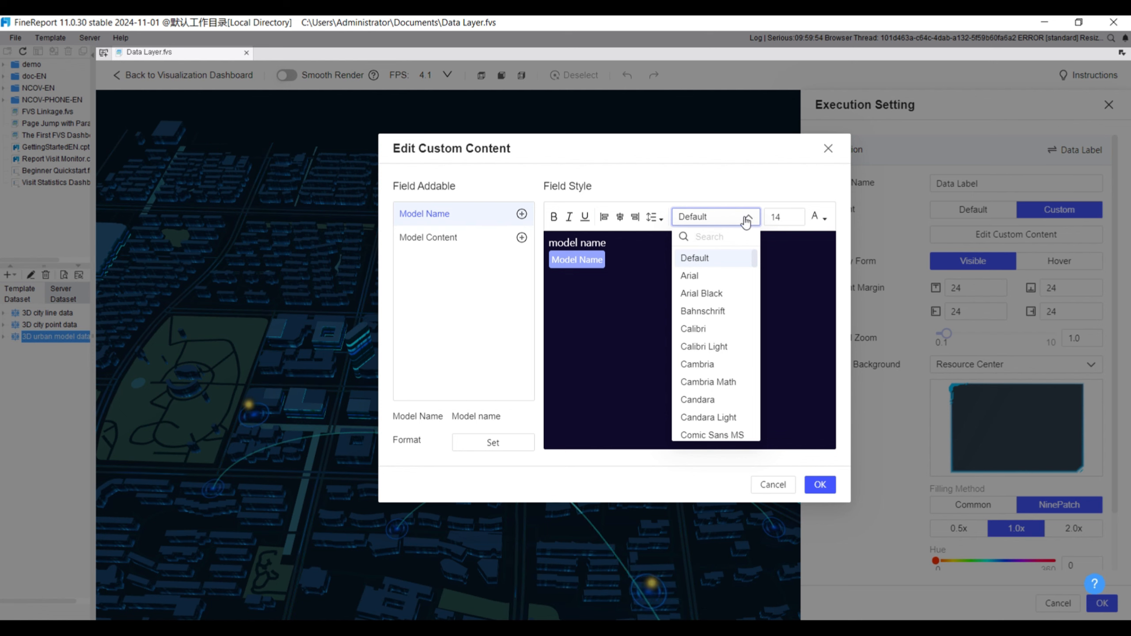
click(747, 219)
click(819, 484)
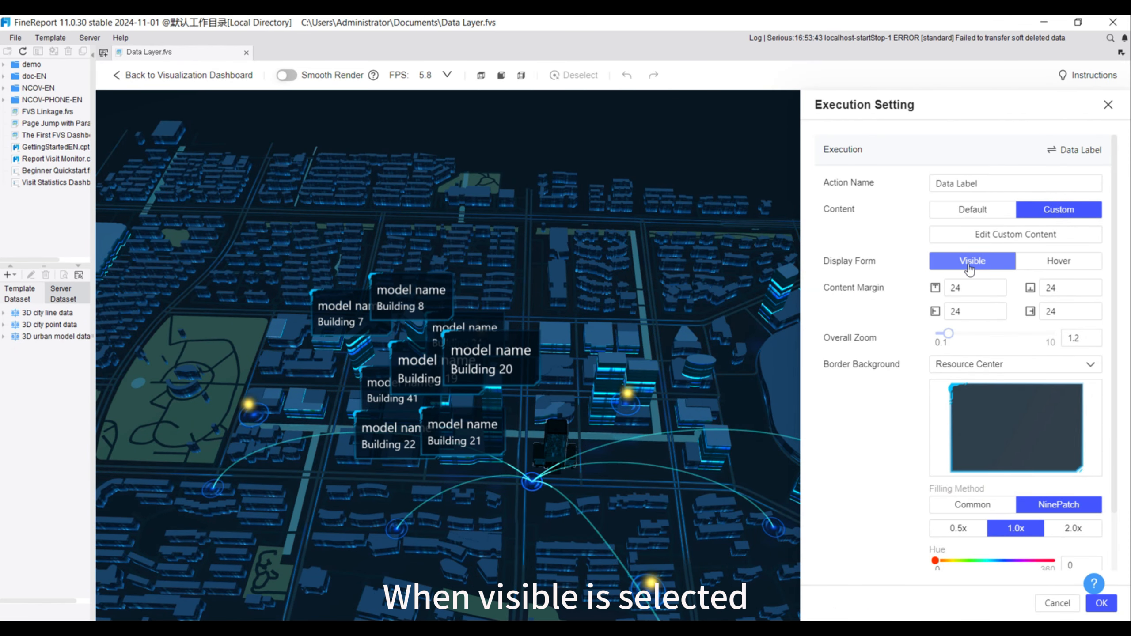
Try the Hover display form and a top content margin of 50, restoring Visible and 24
click(1065, 262)
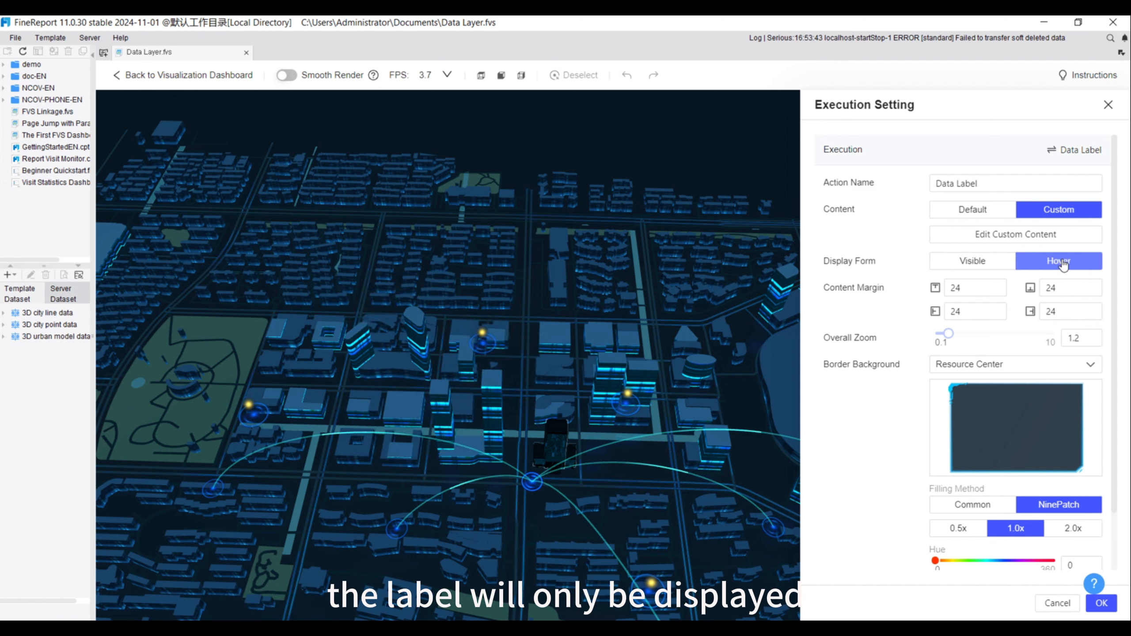
click(985, 265)
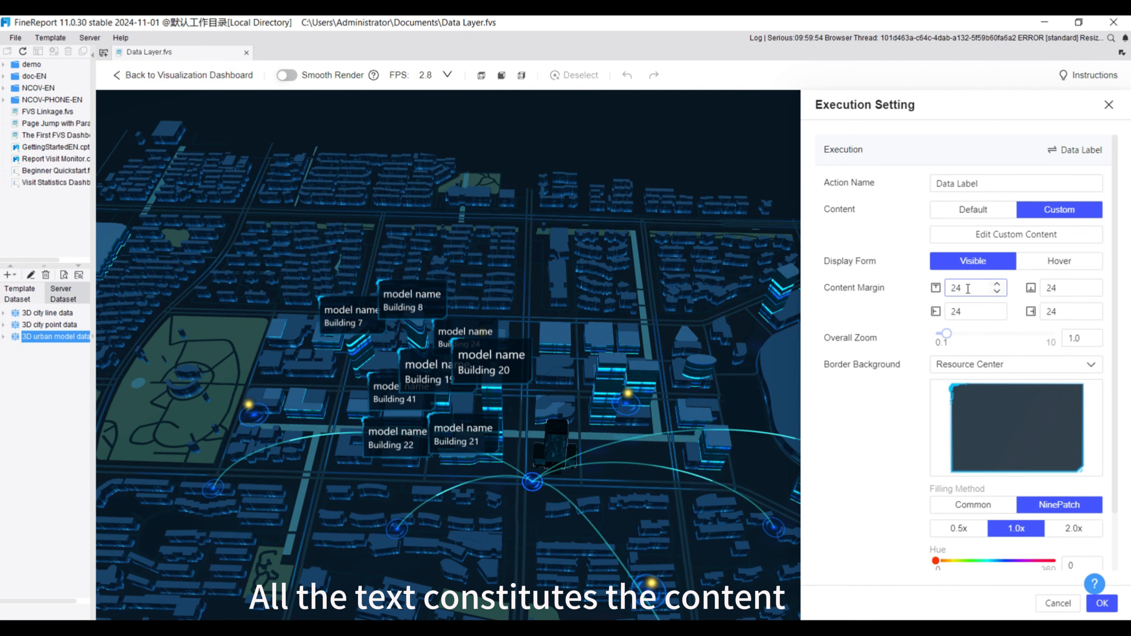
double_click(968, 289)
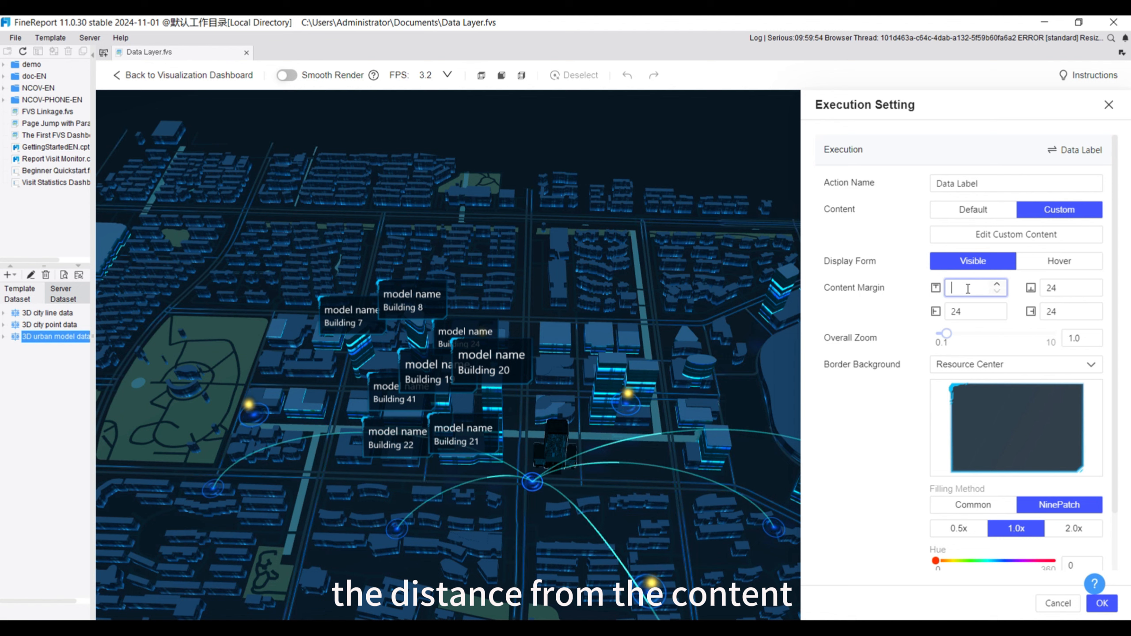
click(907, 313)
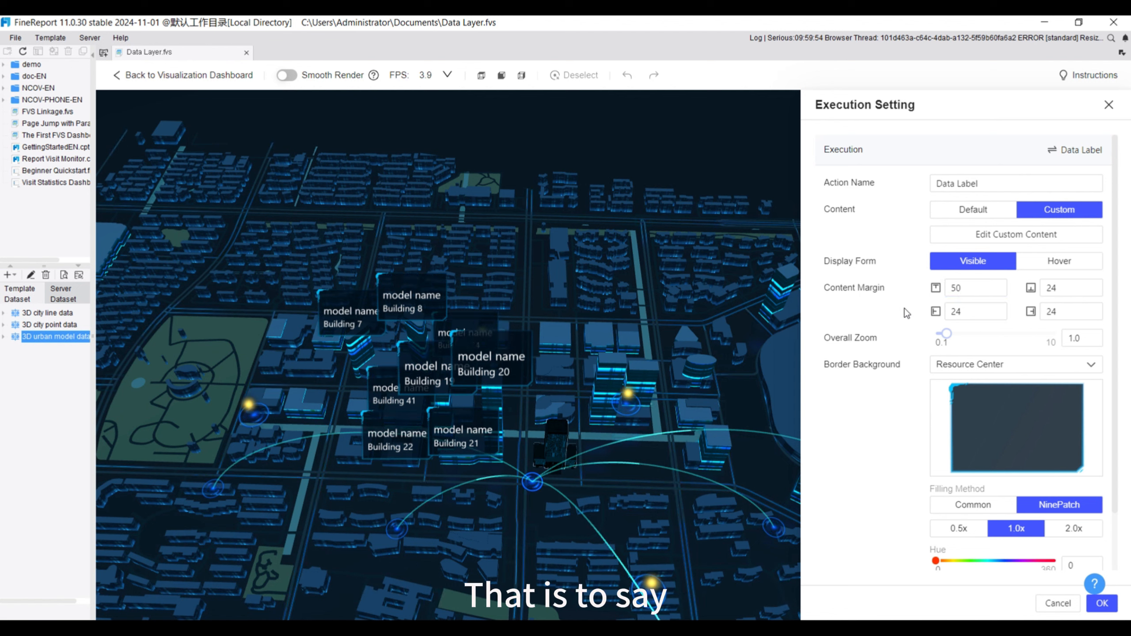
double_click(975, 290)
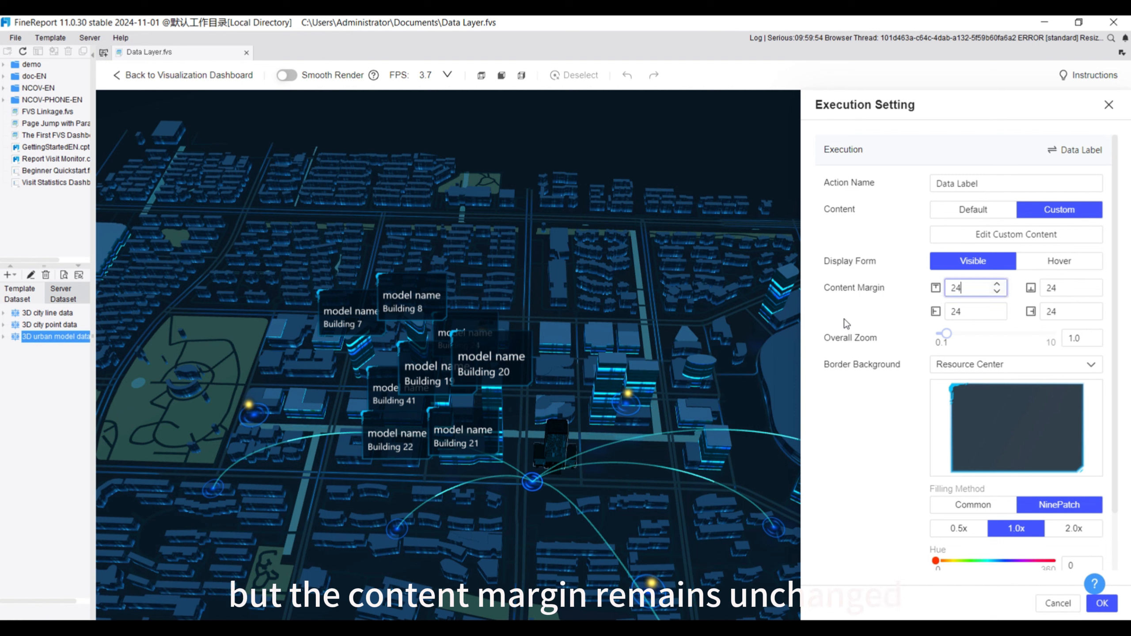
Return the label content to Default and set the label's overall zoom to 1.2
click(972, 210)
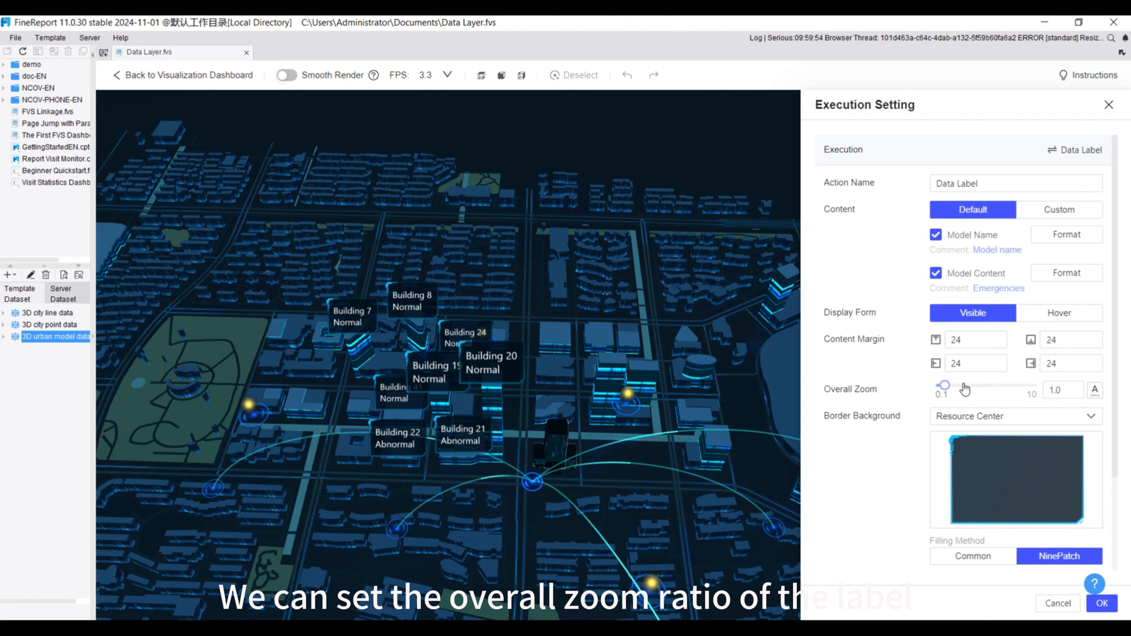
drag(965, 389, 948, 387)
Browse the available border images, keep Resource Center as the label's border background with its current image, and save the data label
scroll(1019, 368, down, 3)
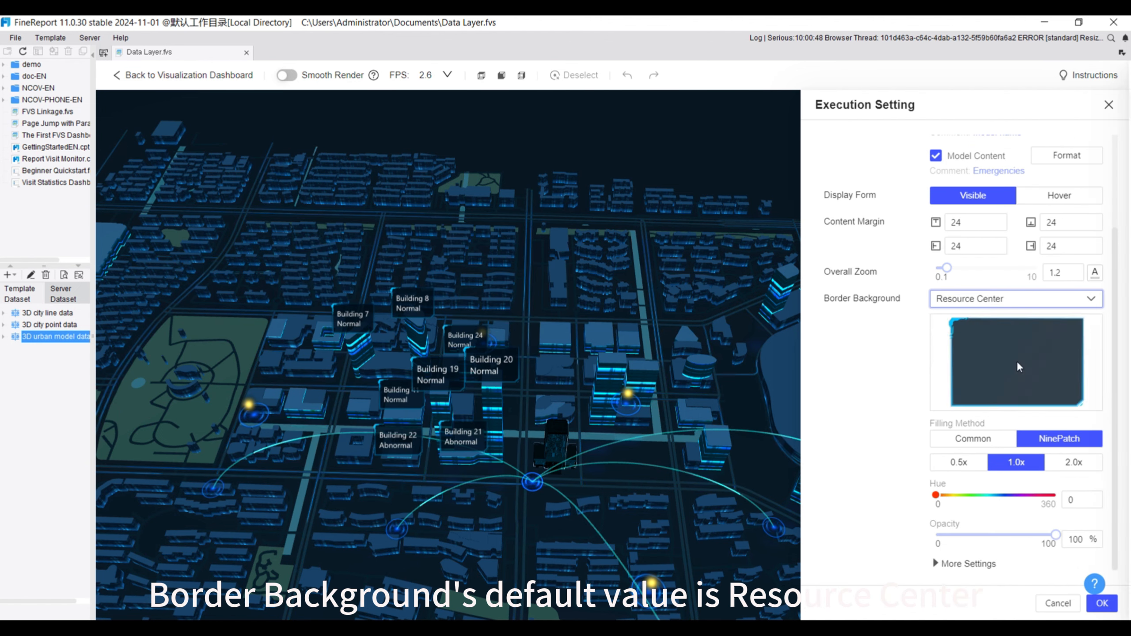
click(1017, 362)
click(933, 107)
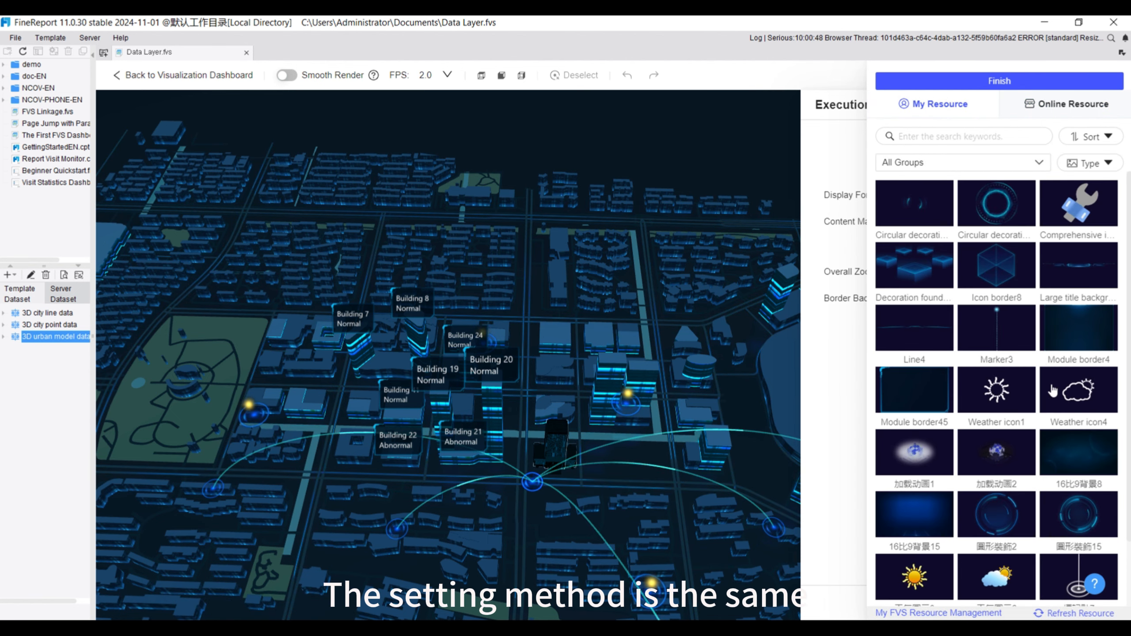
scroll(1053, 390, down, 2)
click(993, 82)
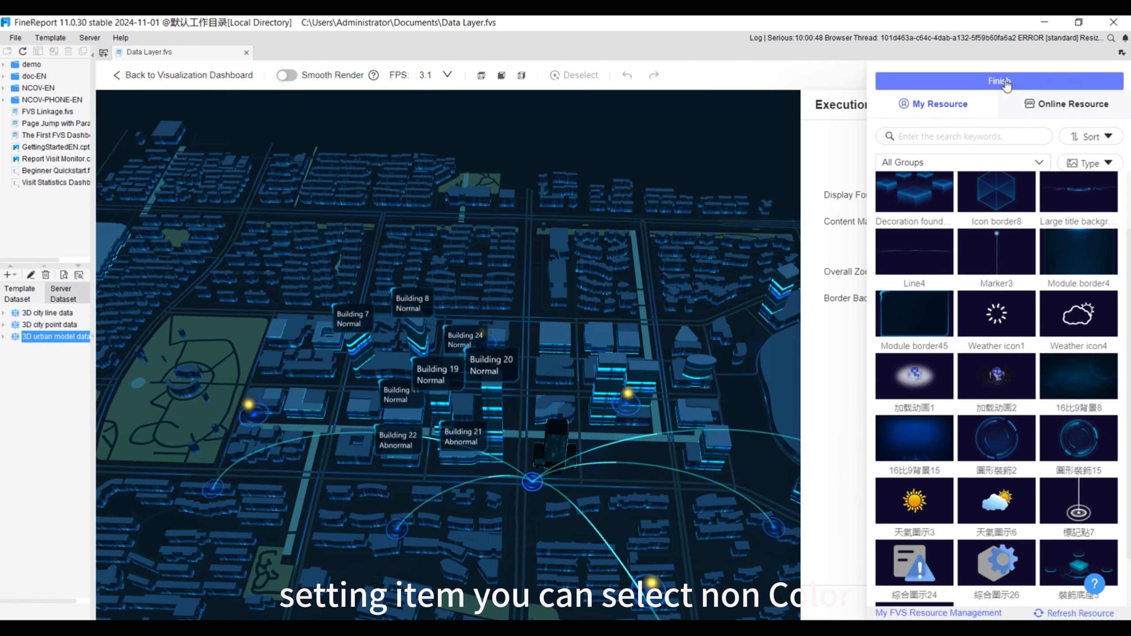
click(1091, 300)
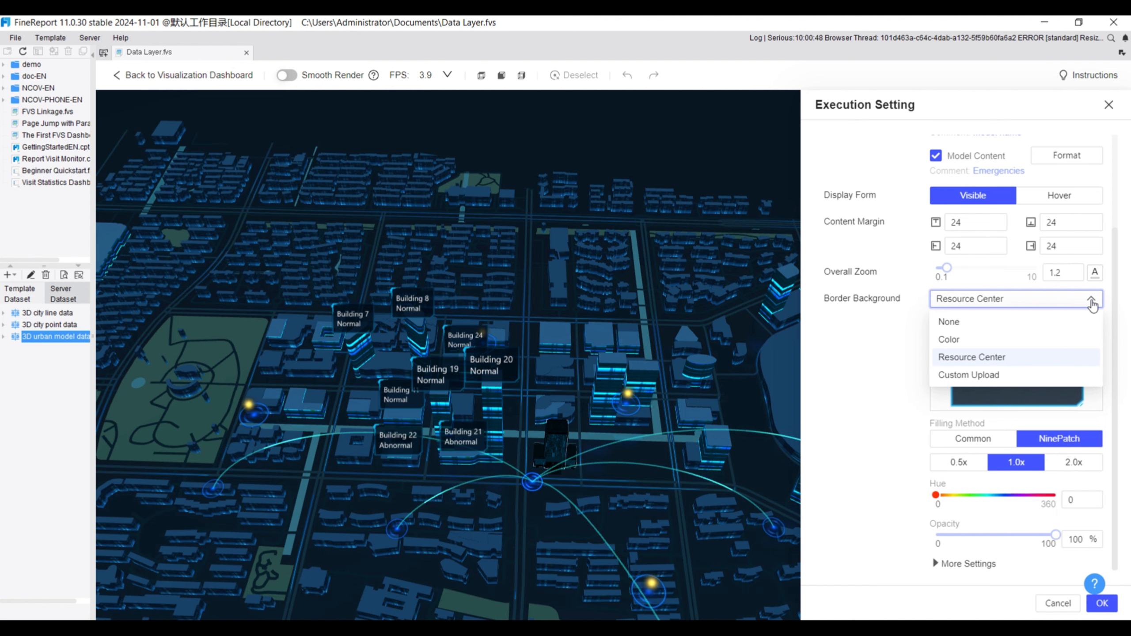
click(972, 357)
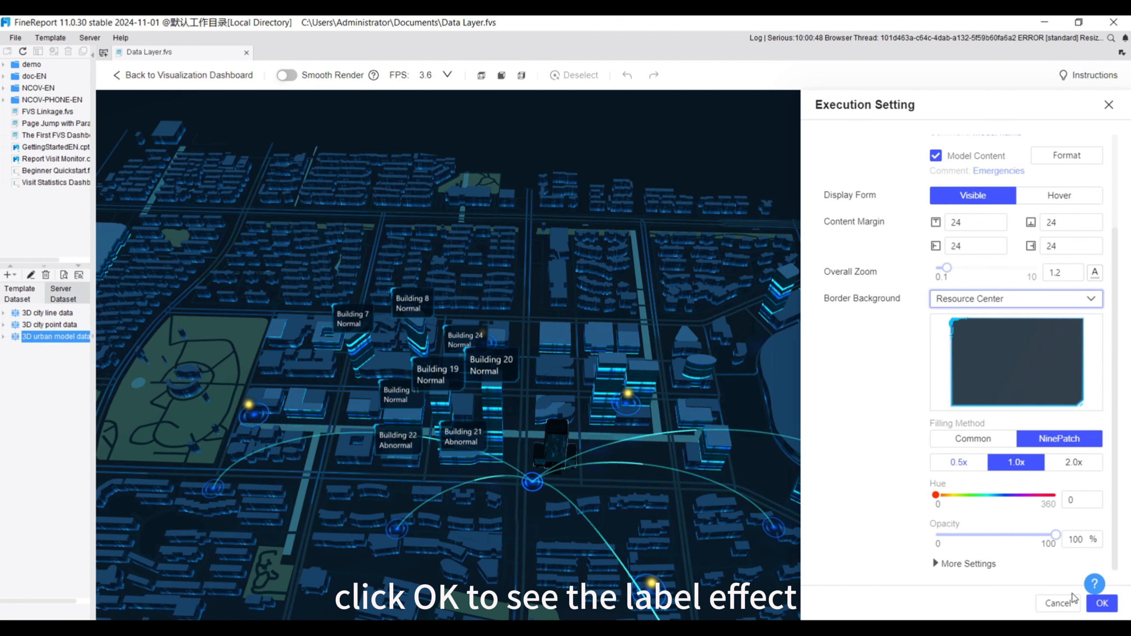
click(1101, 604)
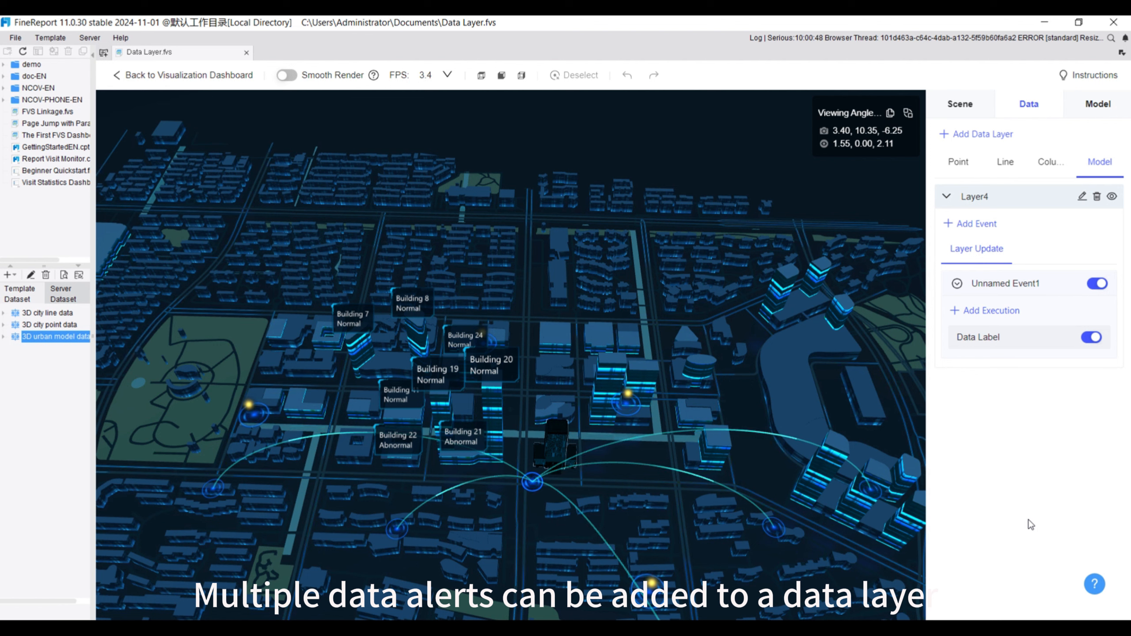
Add a Data Alert execution to Layer4's layer update event and insert an AND condition in its execution condition settings
click(972, 312)
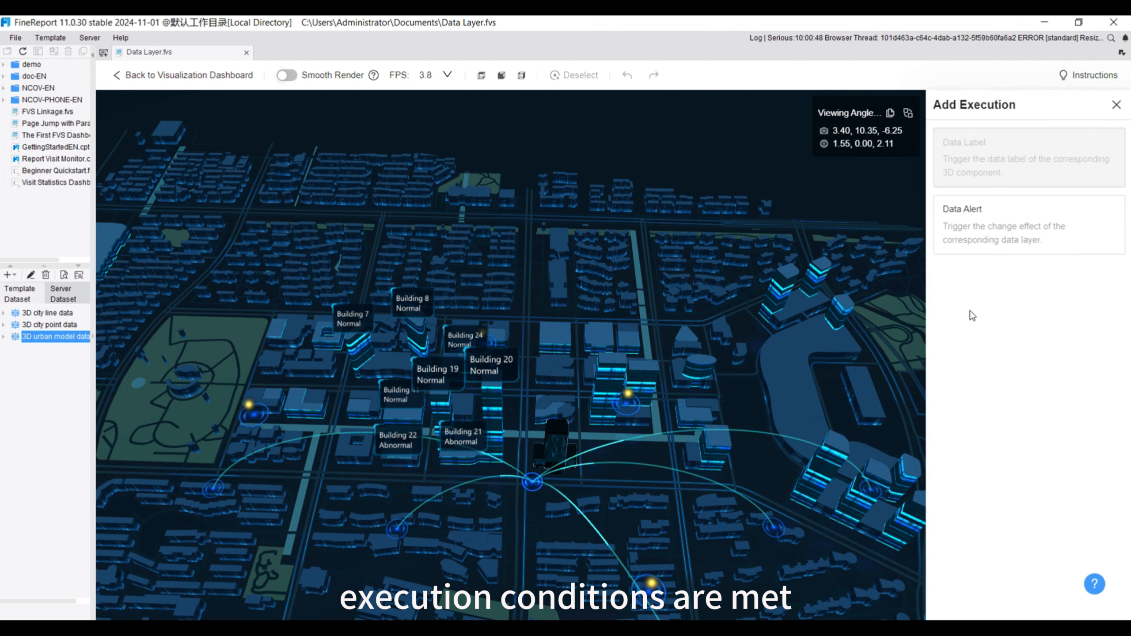
click(968, 220)
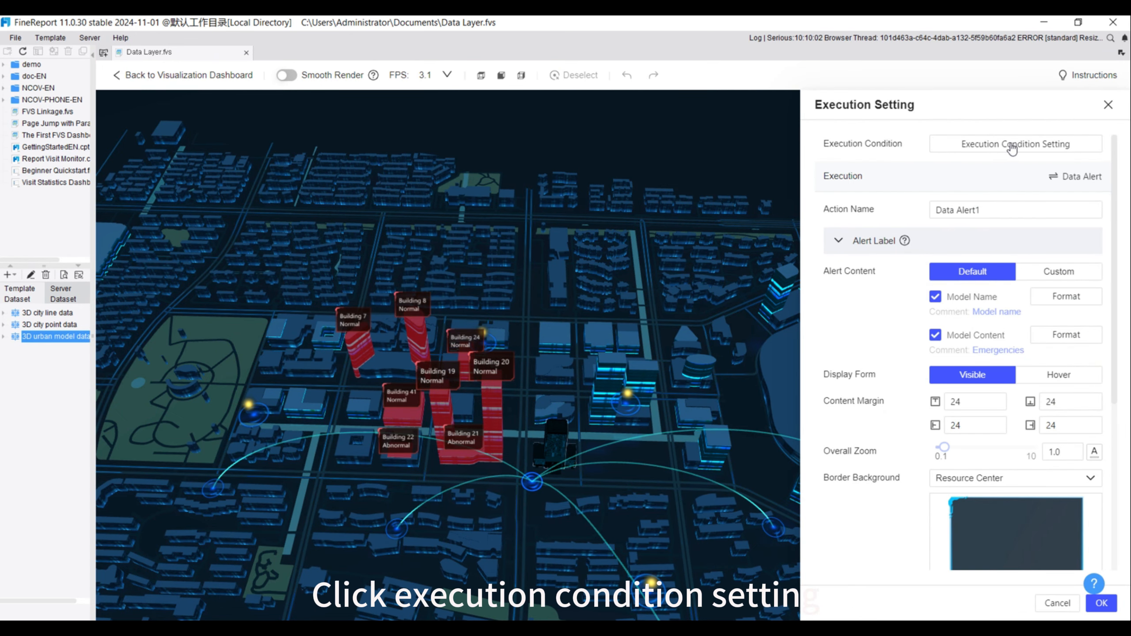
click(1012, 146)
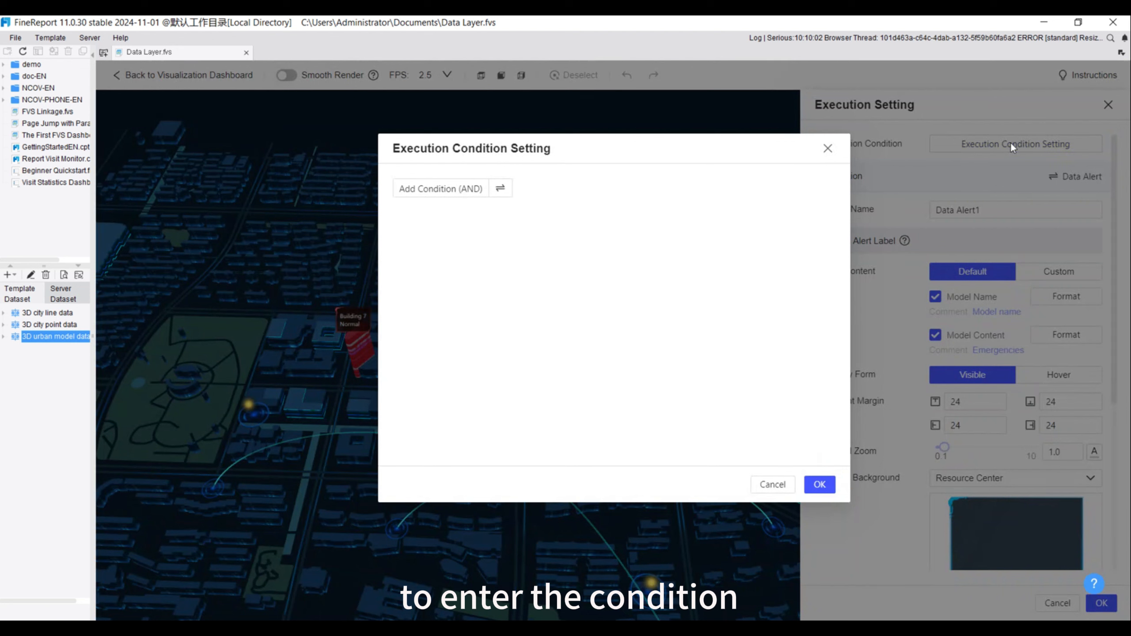
click(436, 189)
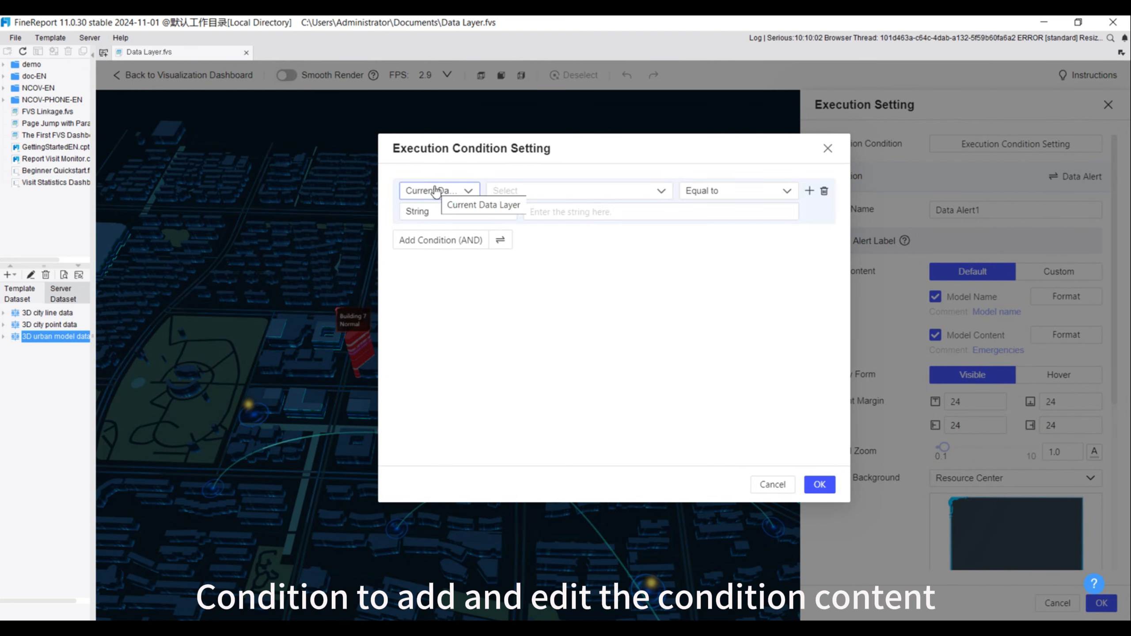
Define the alert condition as the current data layer's Model Content (Emergencies) equal to the string Abnormal
click(599, 191)
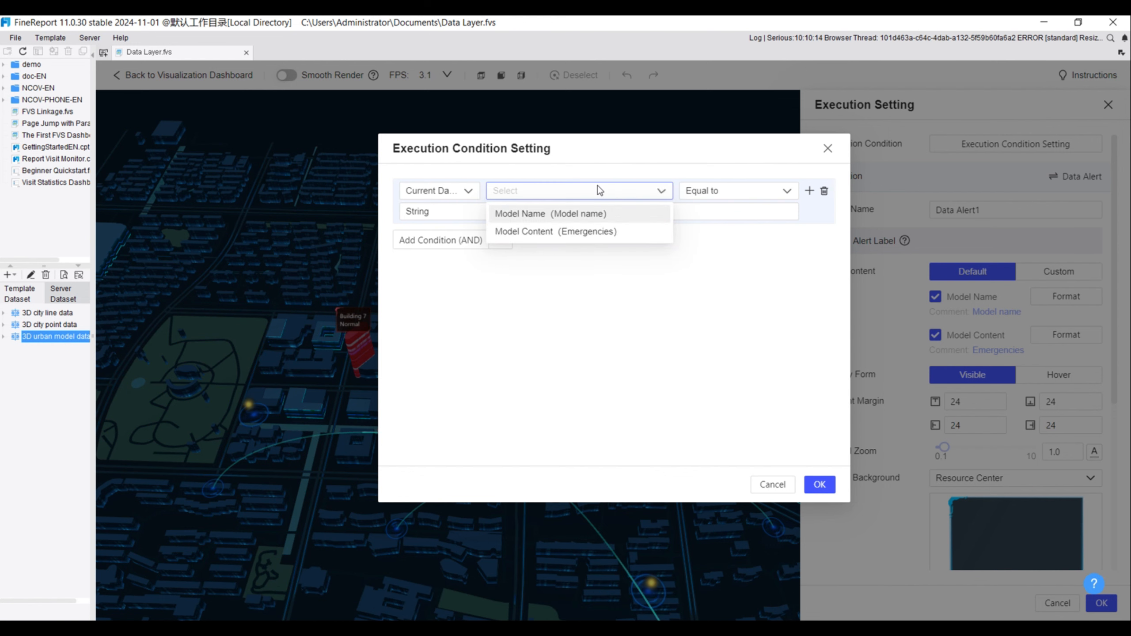
click(567, 231)
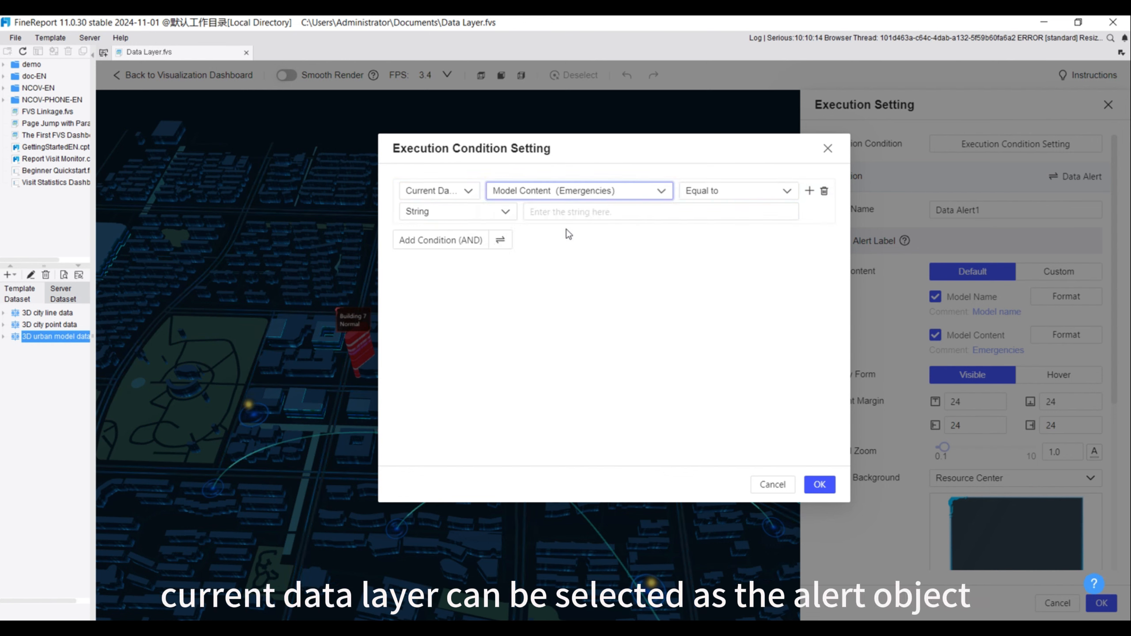
click(590, 210)
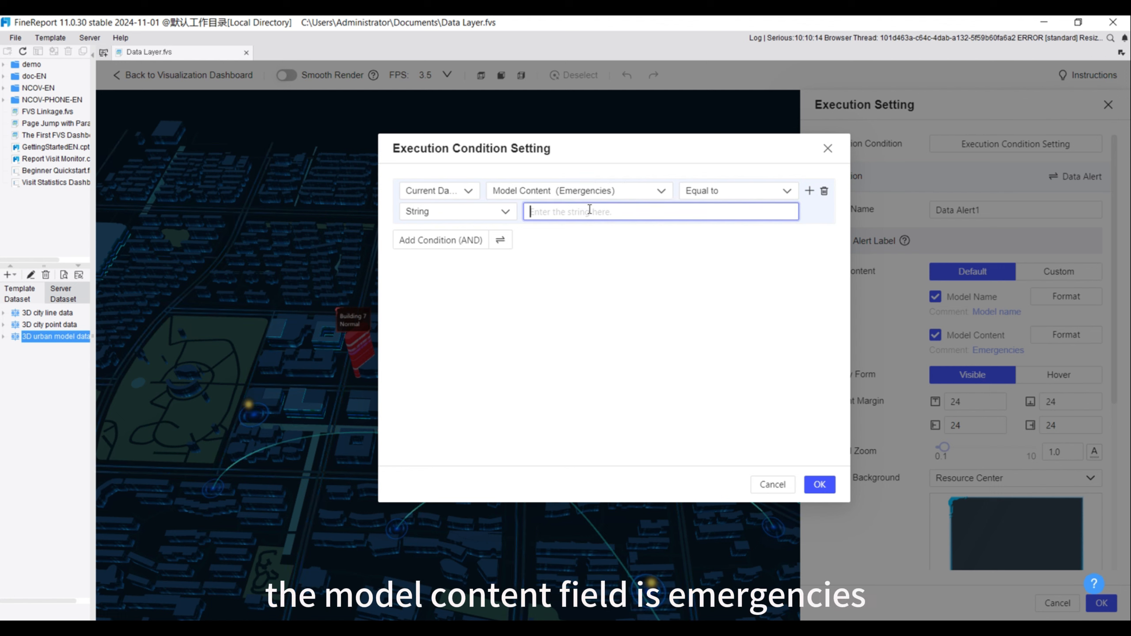
text(Ab)
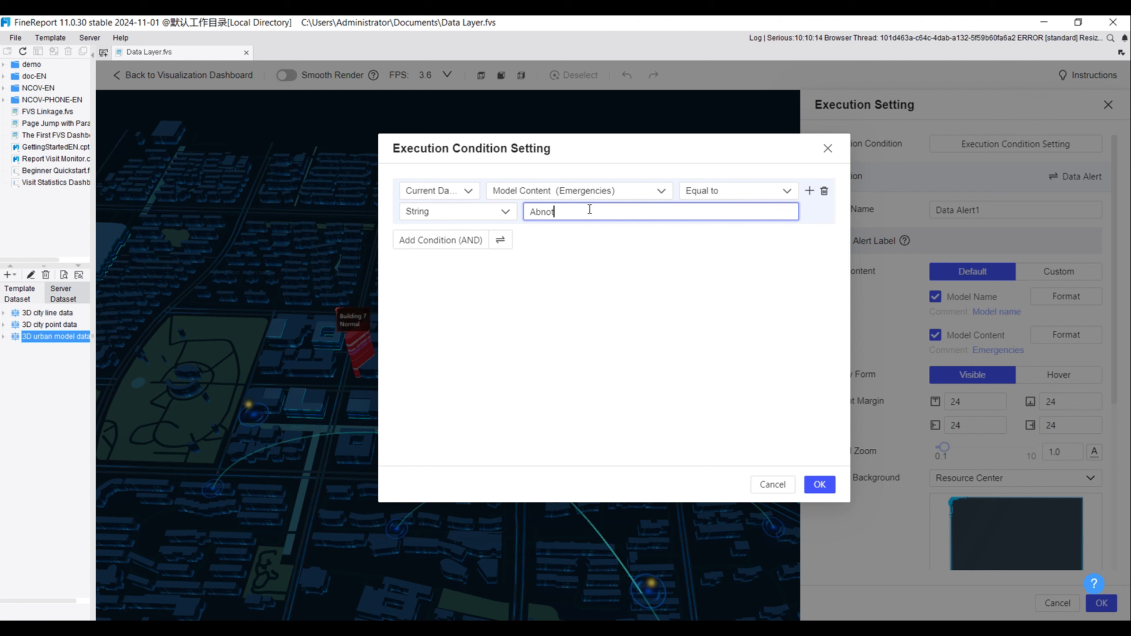
text(nora)
key(BackSpace)
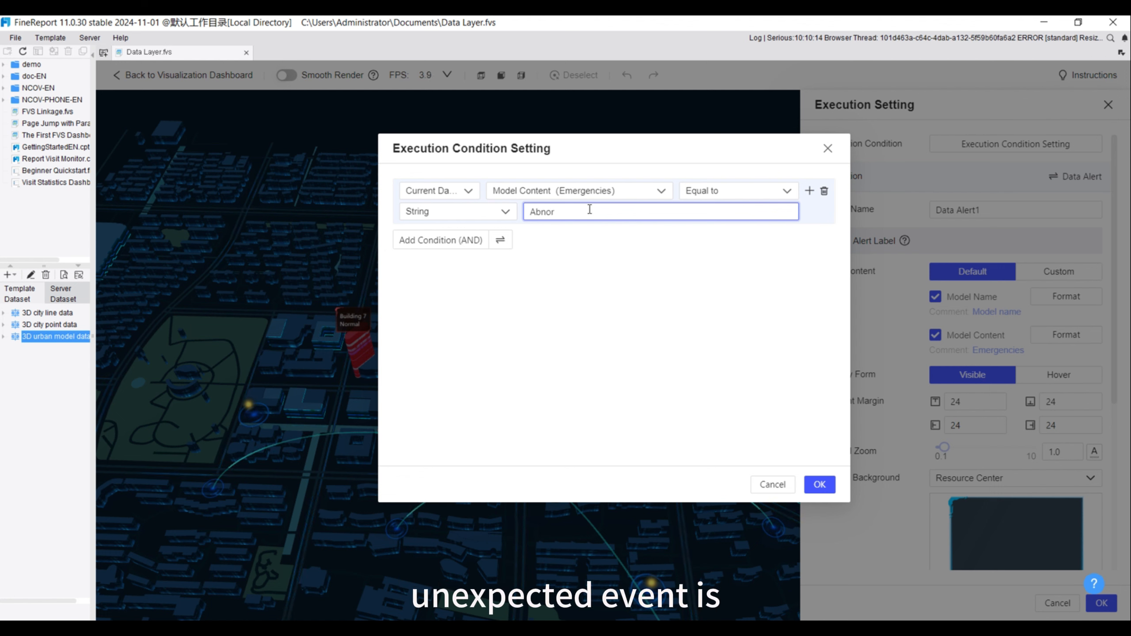
click(577, 306)
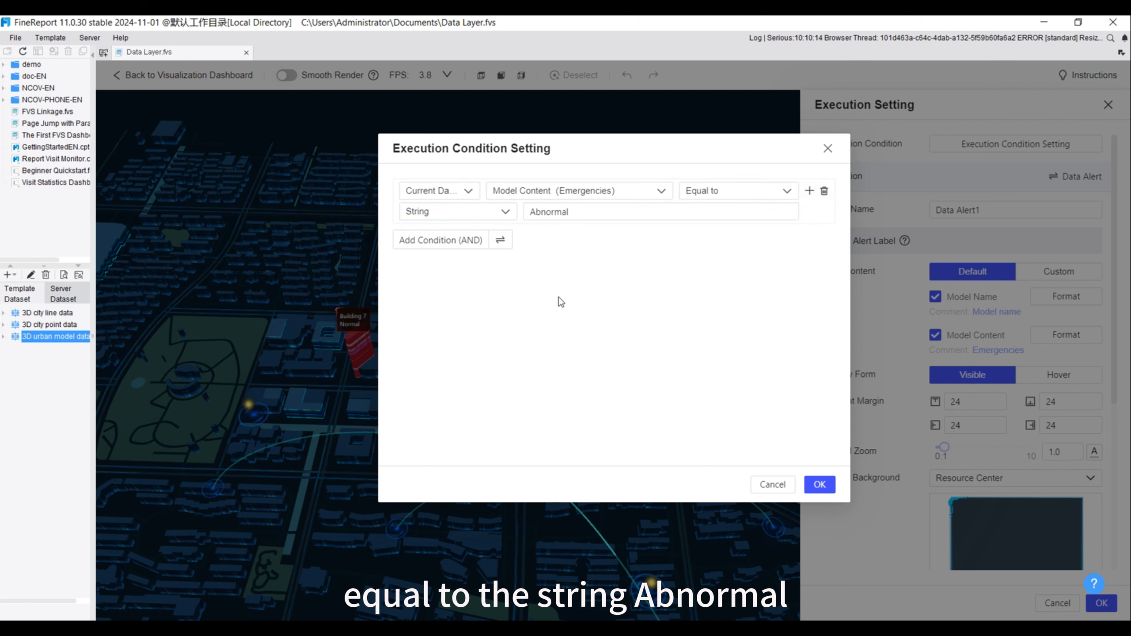
Try a second AND condition, check the options for combining conditions, and delete the extra condition
click(432, 243)
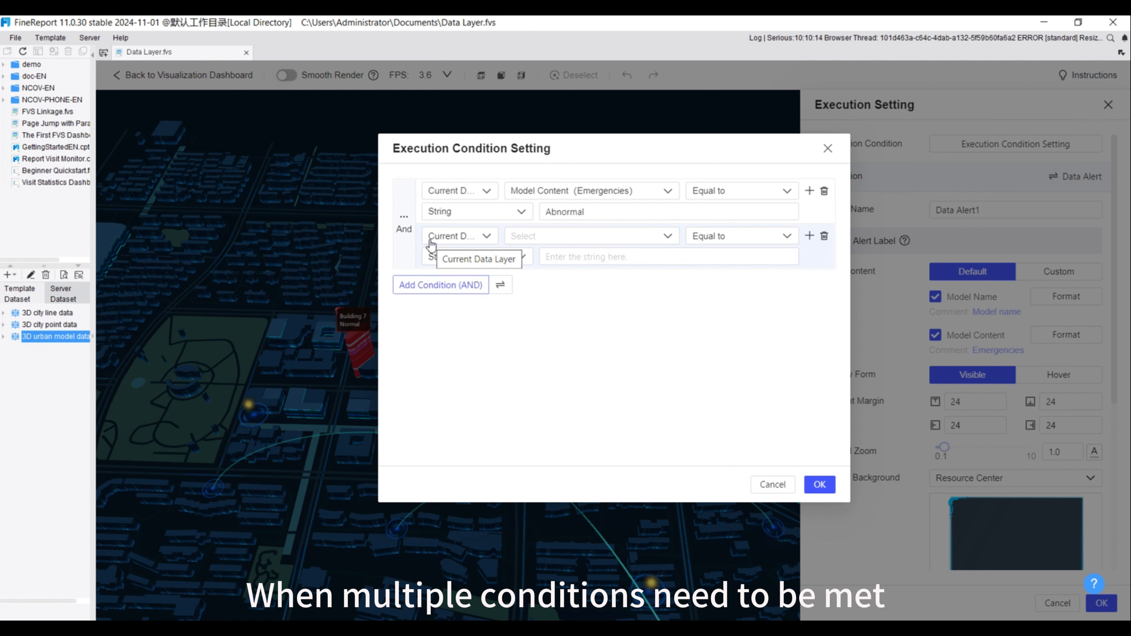
click(404, 221)
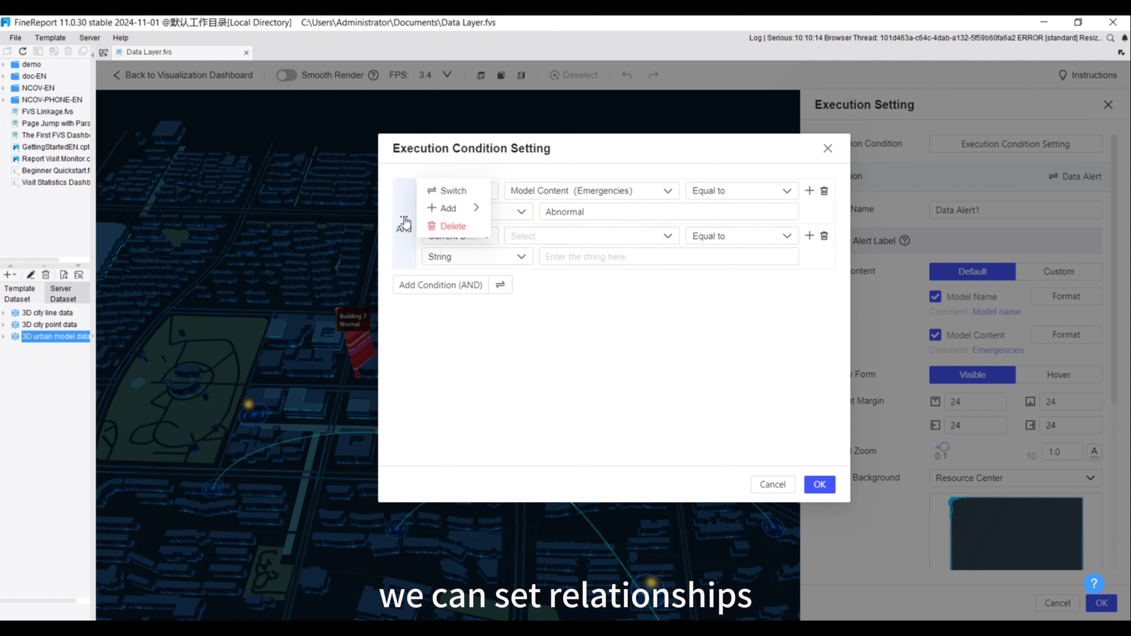
click(447, 211)
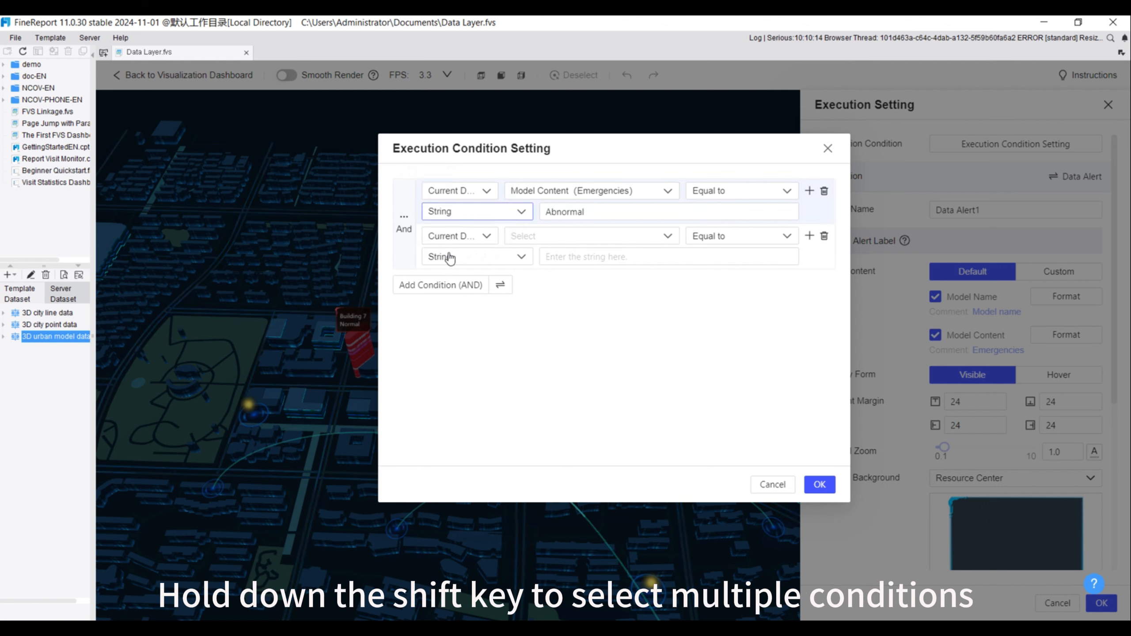
click(824, 237)
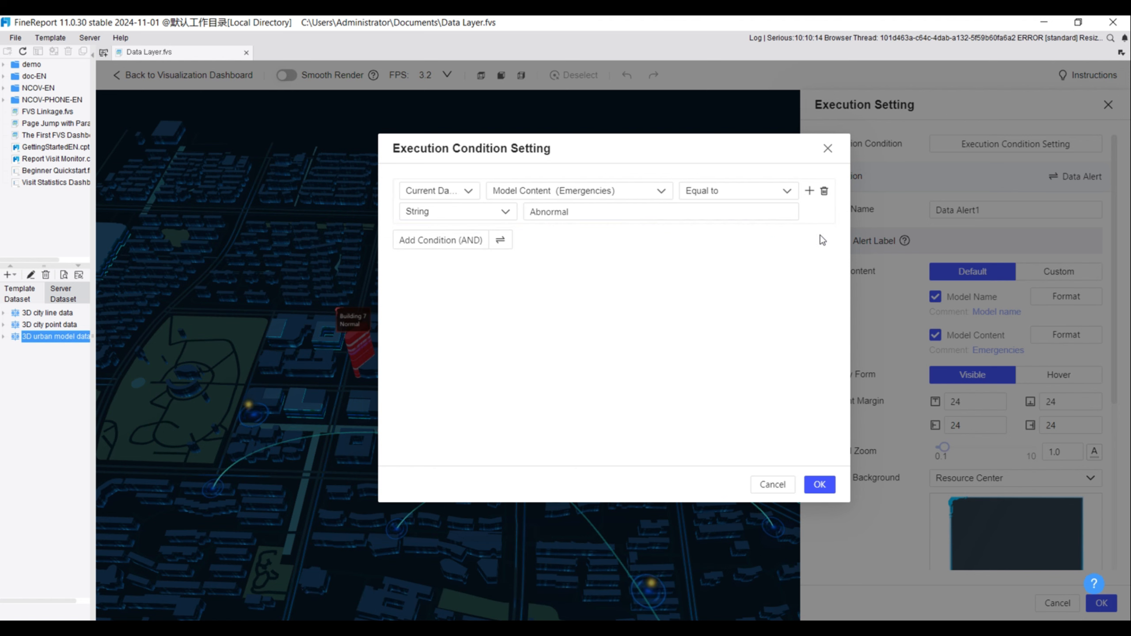
Confirm the execution condition, review the alert label and alert style settings, and save the data alert
click(819, 485)
scroll(980, 402, down, 1)
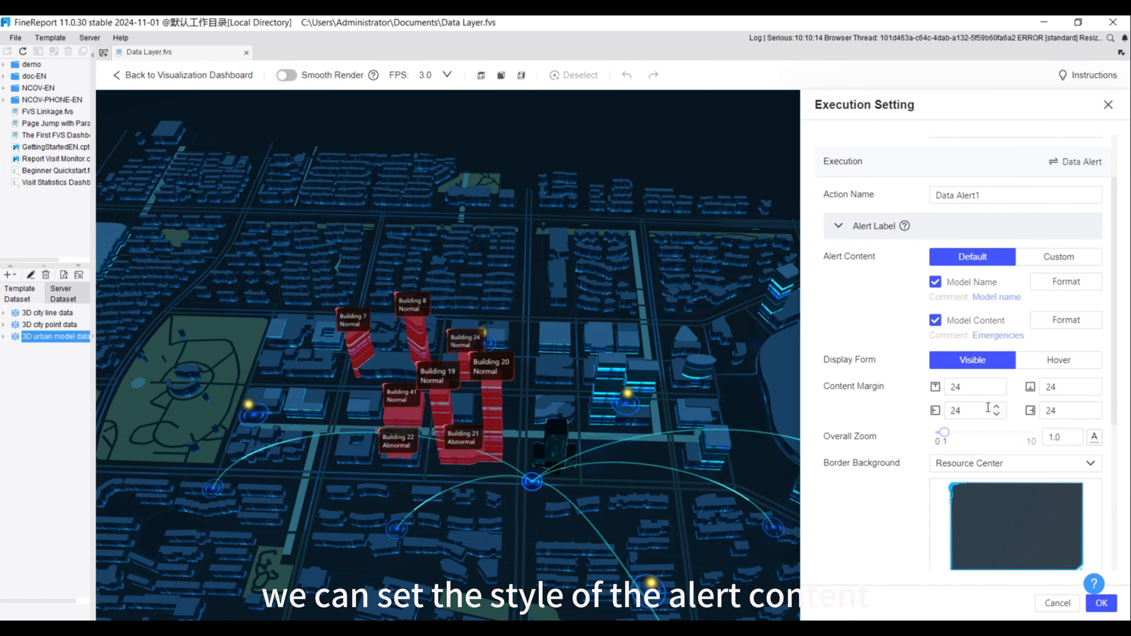
scroll(972, 354, down, 3)
scroll(966, 423, down, 2)
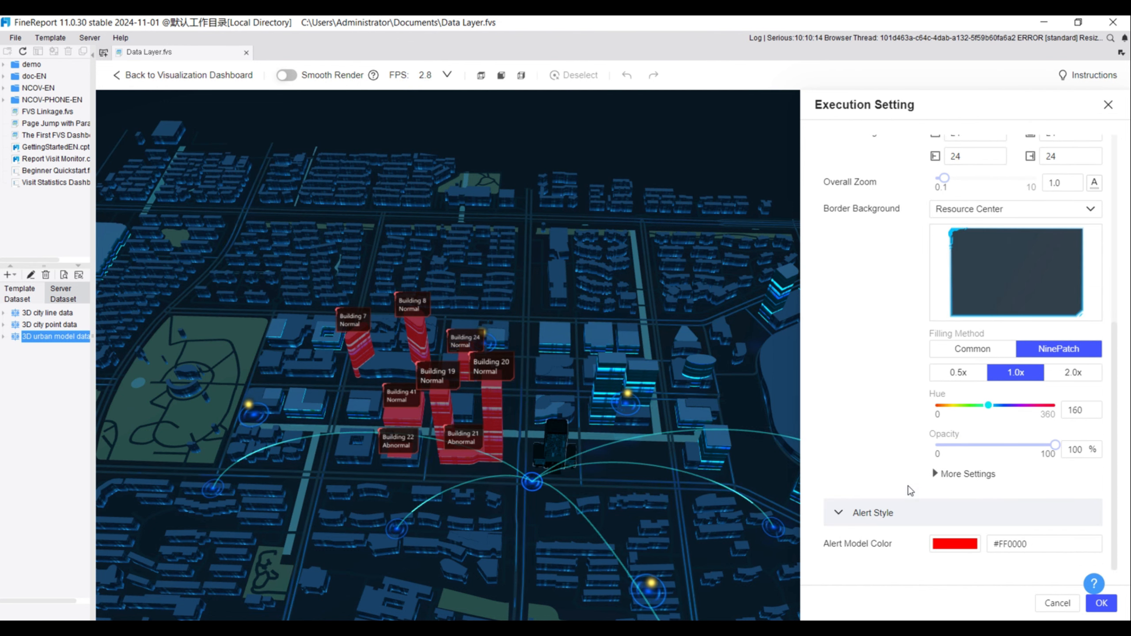
click(1101, 605)
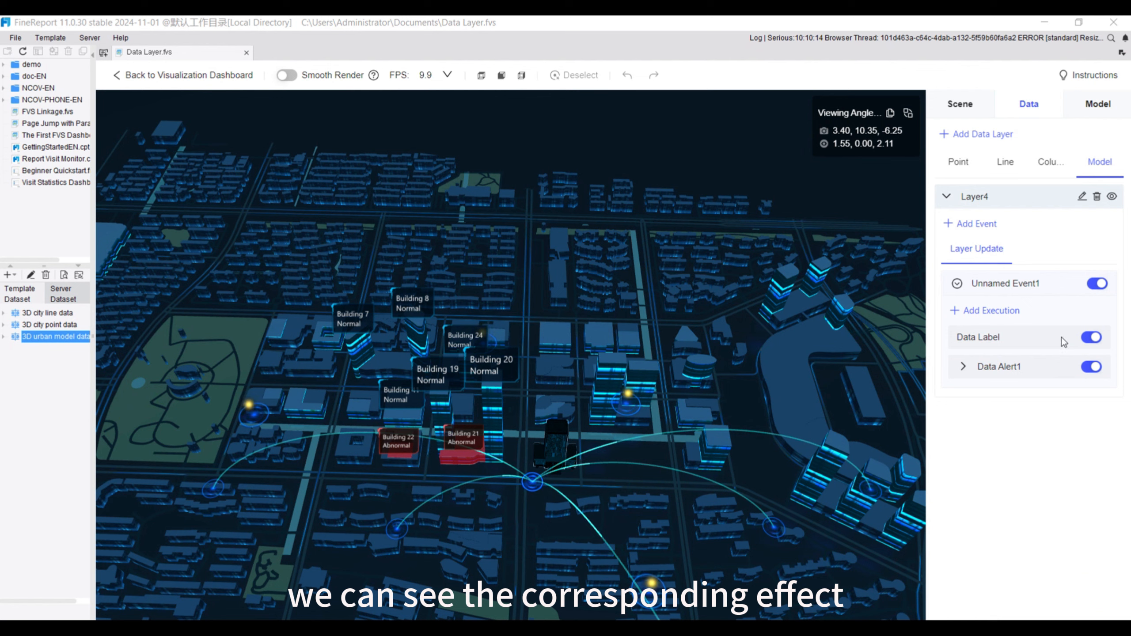
Examine the event types offered for the column-, point- and line-data layers and the executions available for the line layer's Click event
click(1048, 162)
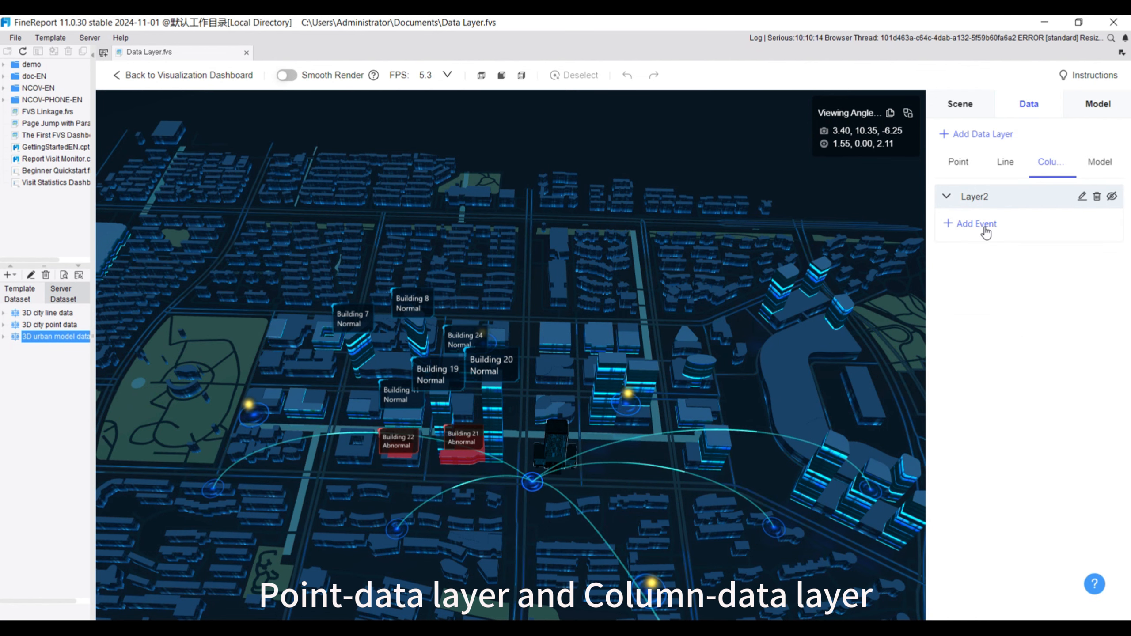
click(984, 230)
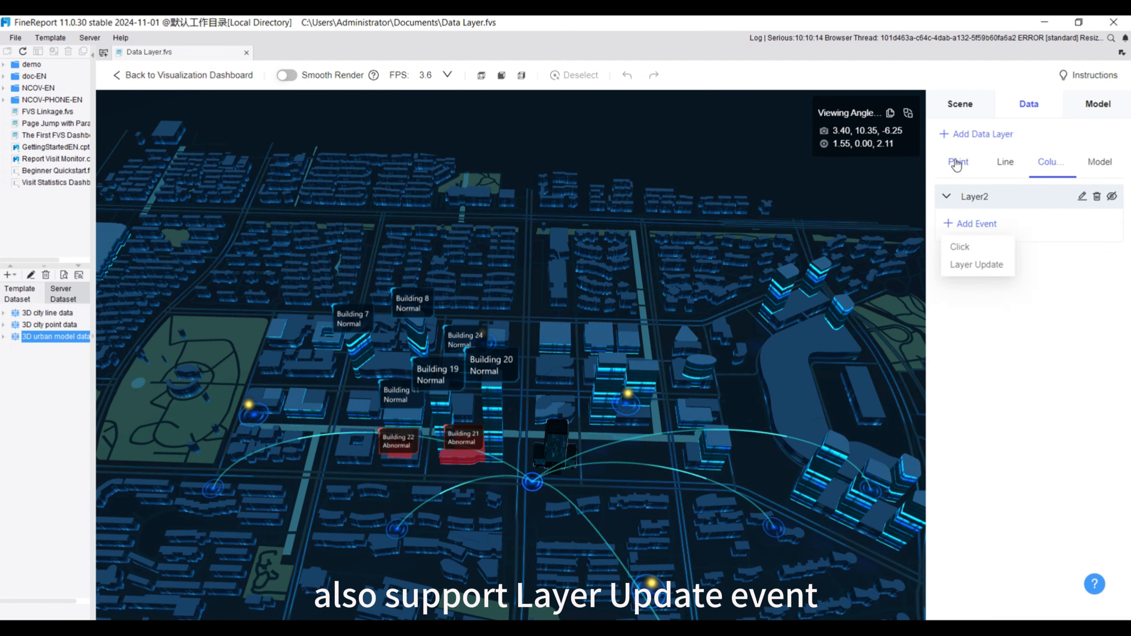
click(957, 163)
click(981, 224)
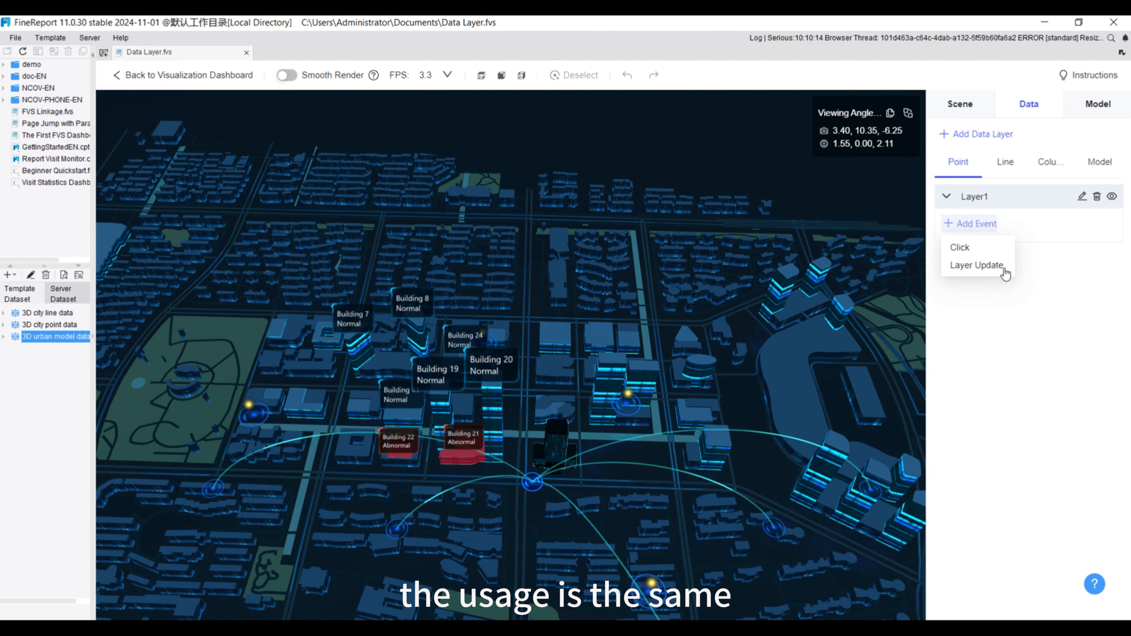
click(1007, 165)
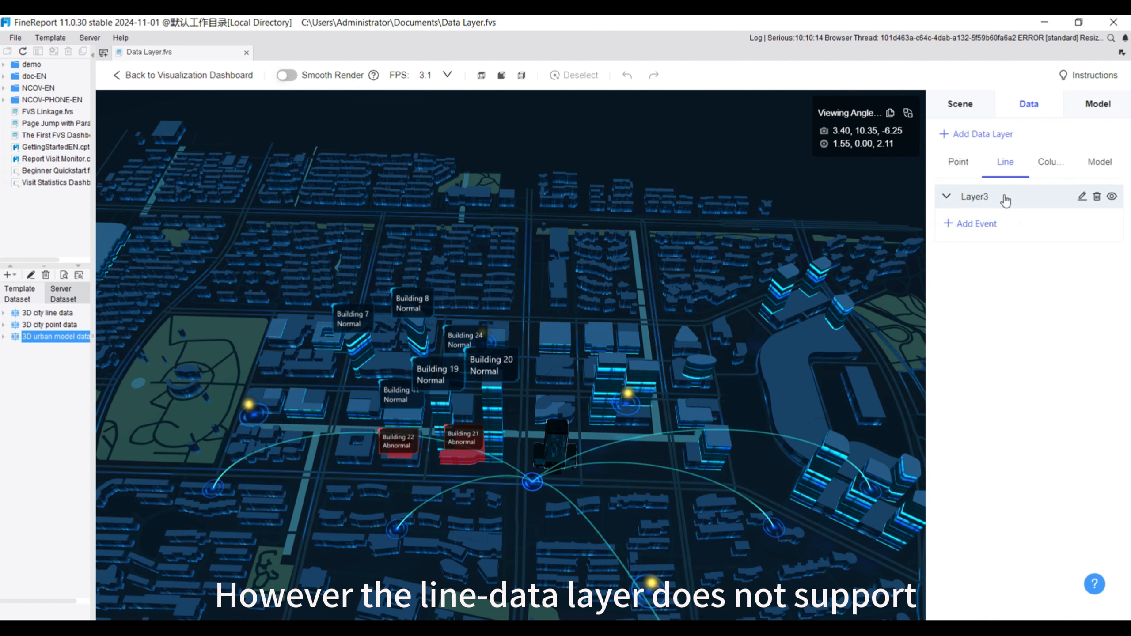
click(985, 226)
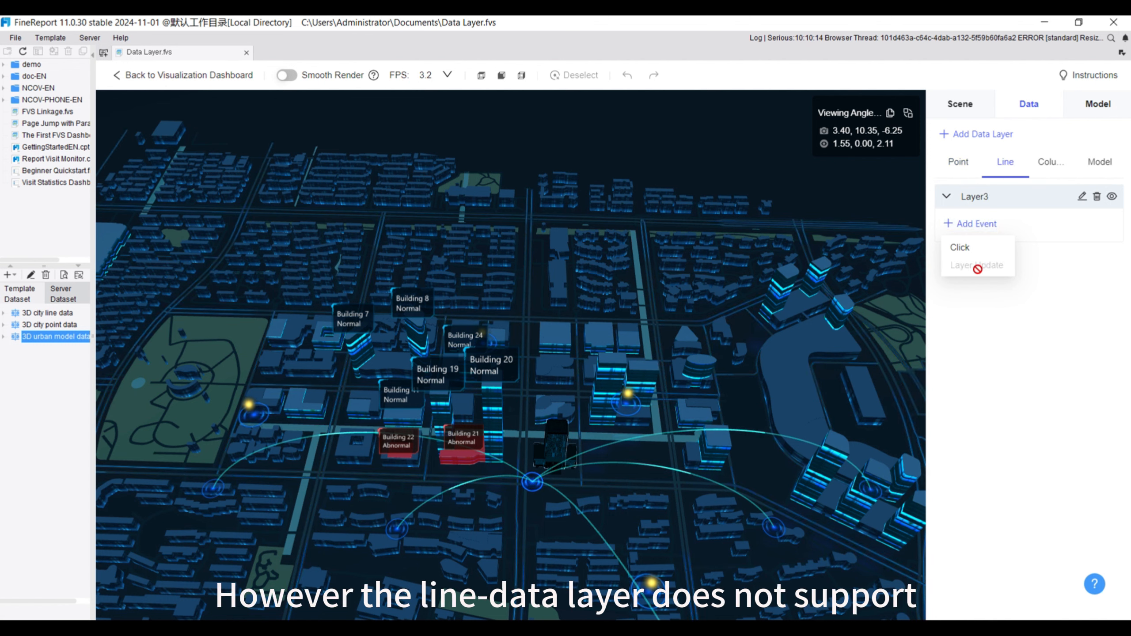
mouse_move(977, 270)
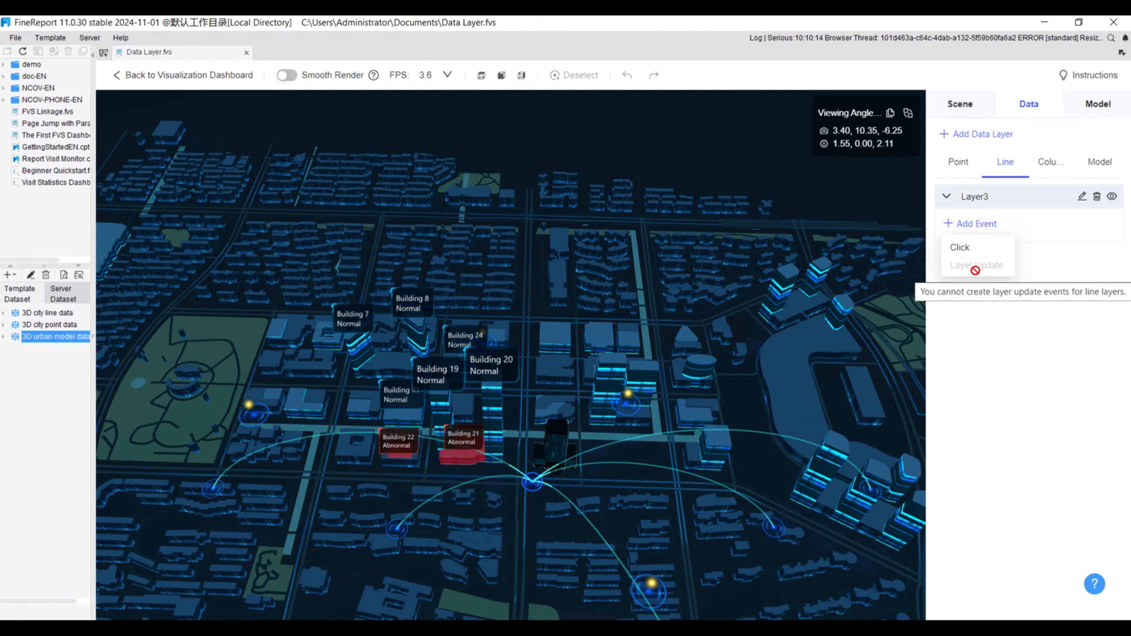
click(967, 249)
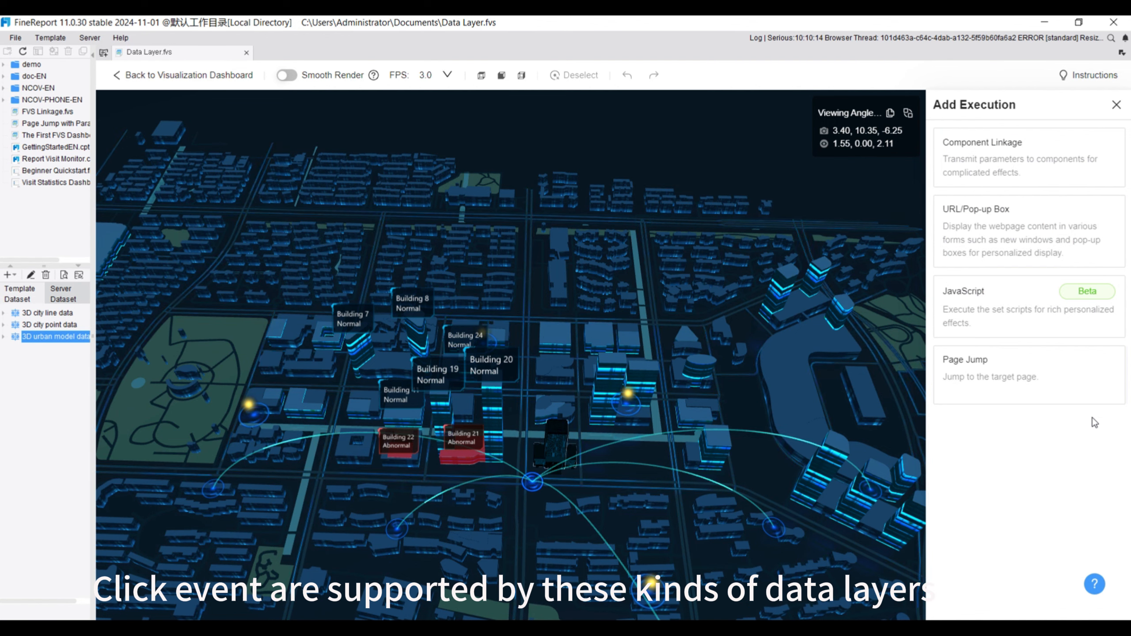
click(1116, 106)
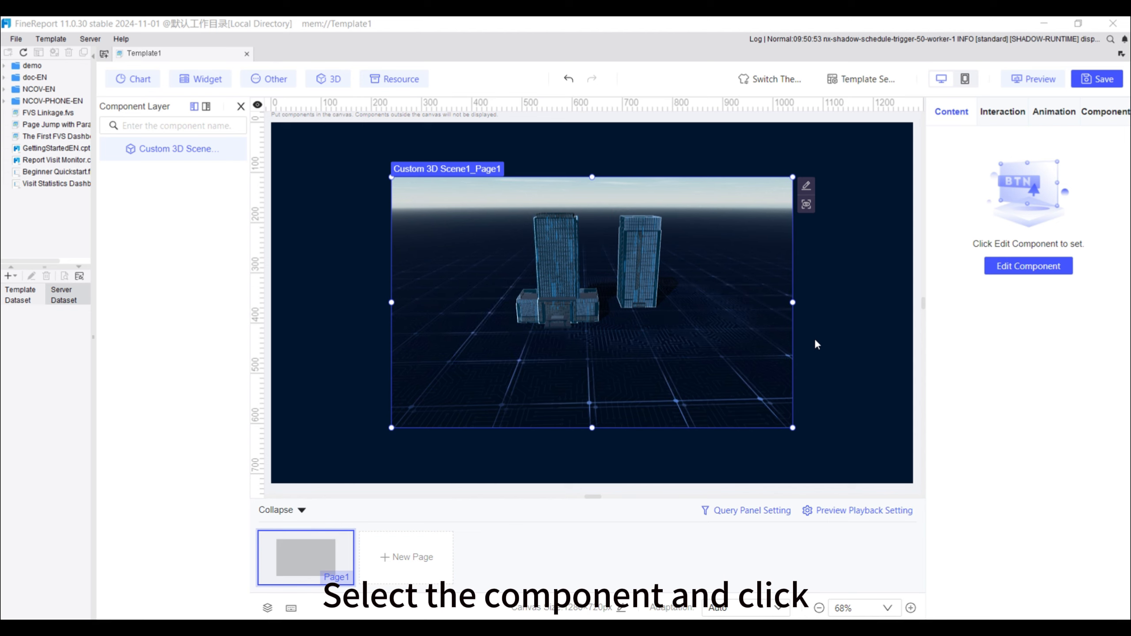
Open the Custom 3D Scene1 component in Template1 for editing and rotate, pan and zoom the scene view
click(1022, 266)
click(1022, 267)
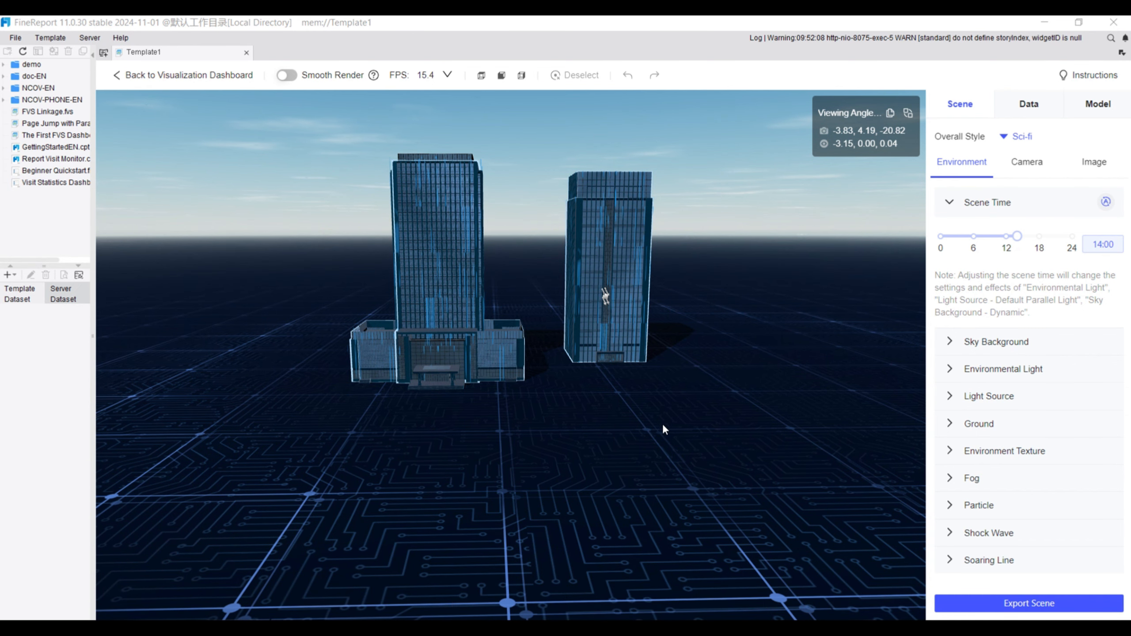
drag(663, 424, 585, 458)
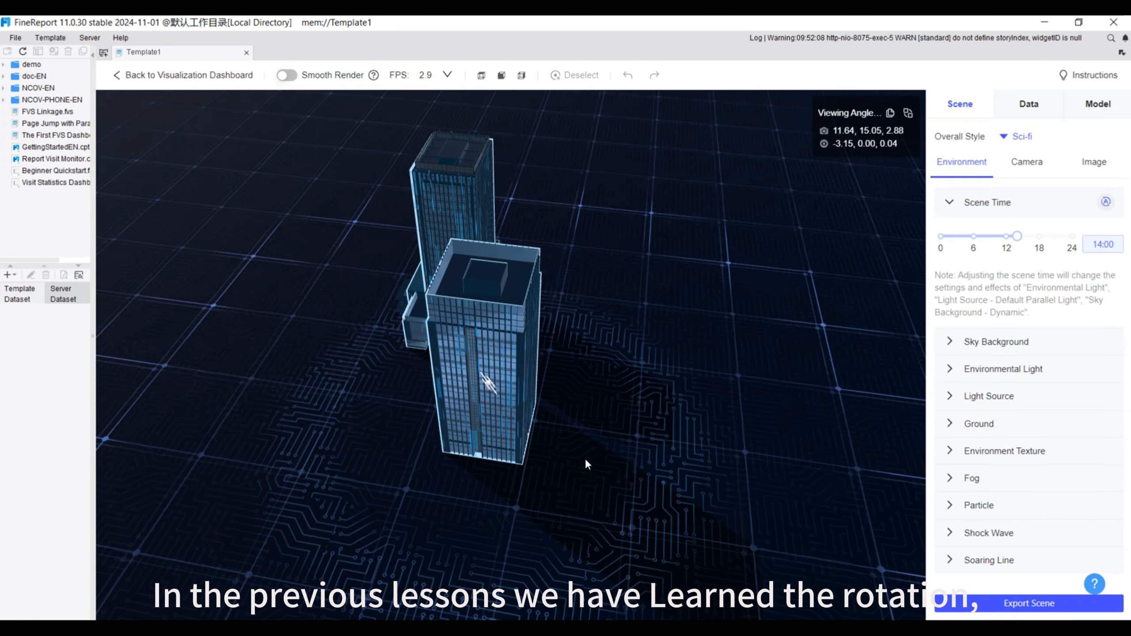
key(Left)
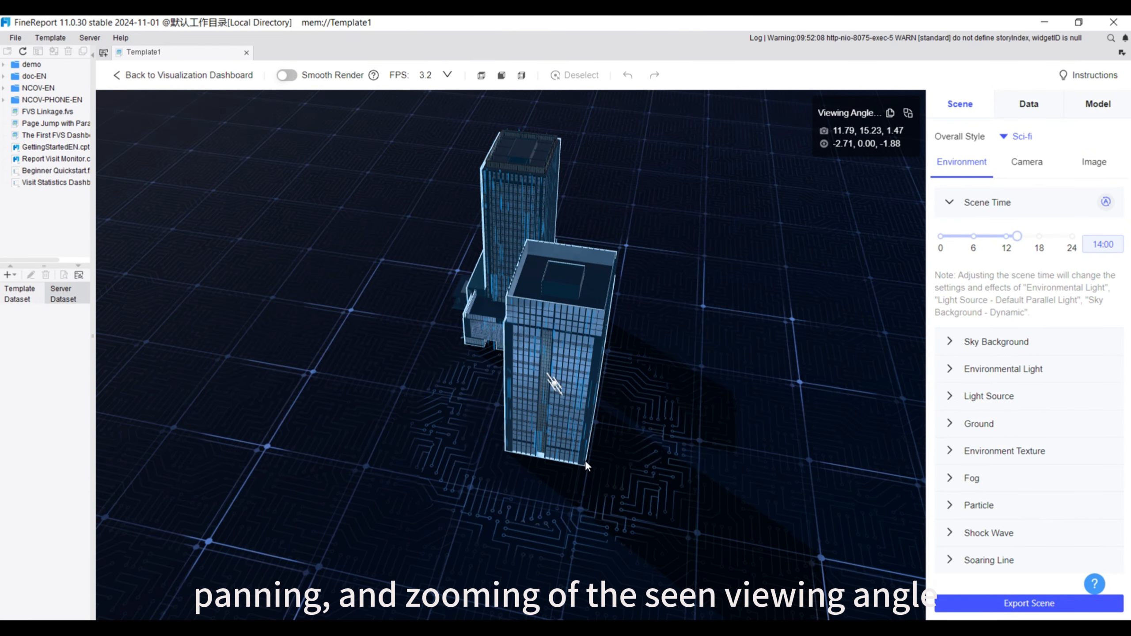
scroll(585, 461, down, 2)
scroll(595, 493, up, 4)
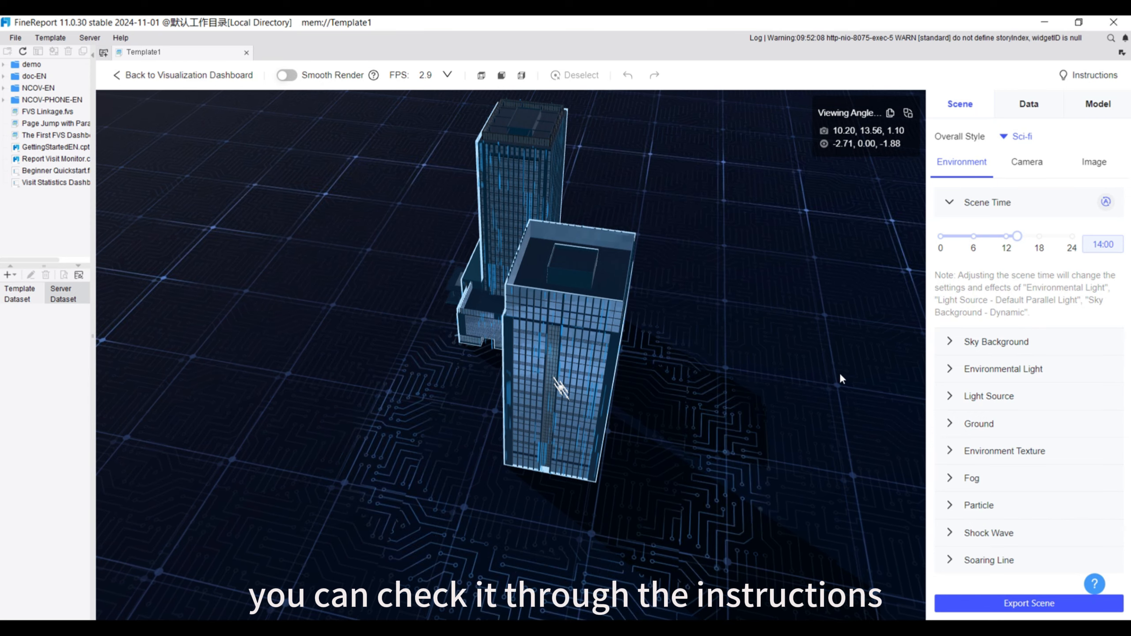
Copy a front-facing viewing angle of the two buildings, rotate the scene away, and paste the copied angle to restore it
drag(840, 377, 840, 312)
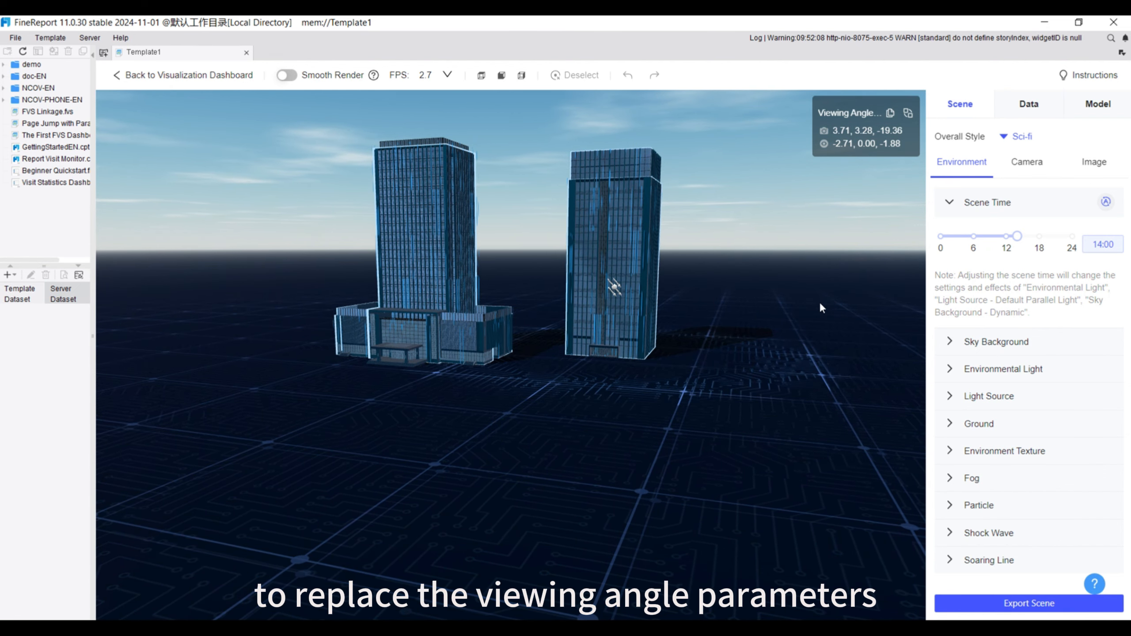
click(892, 114)
drag(770, 391, 788, 367)
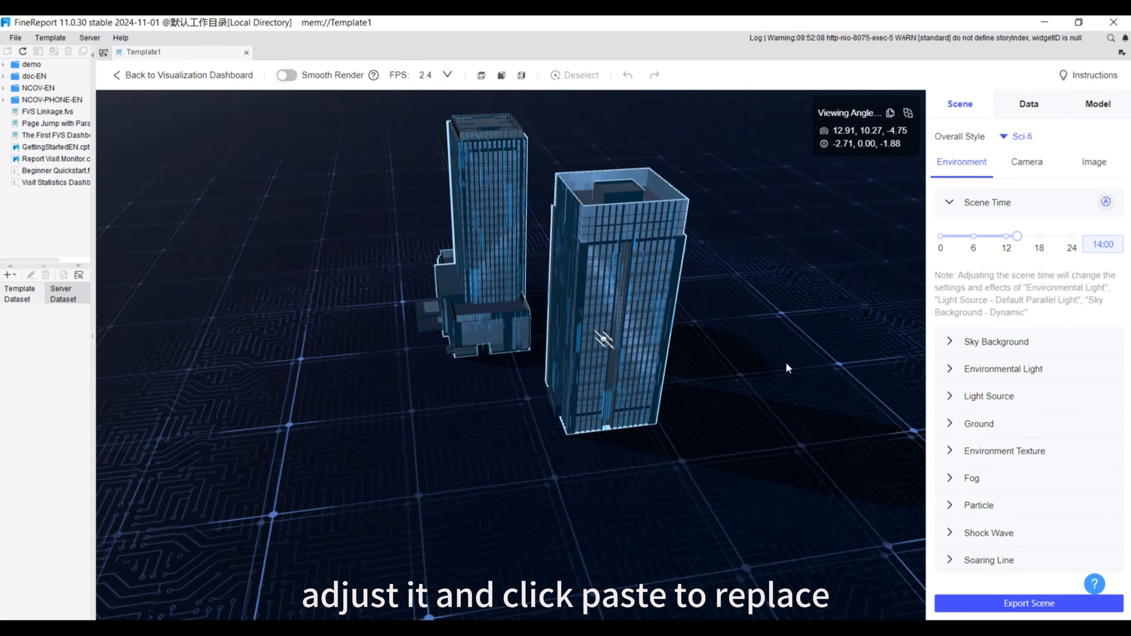
click(909, 114)
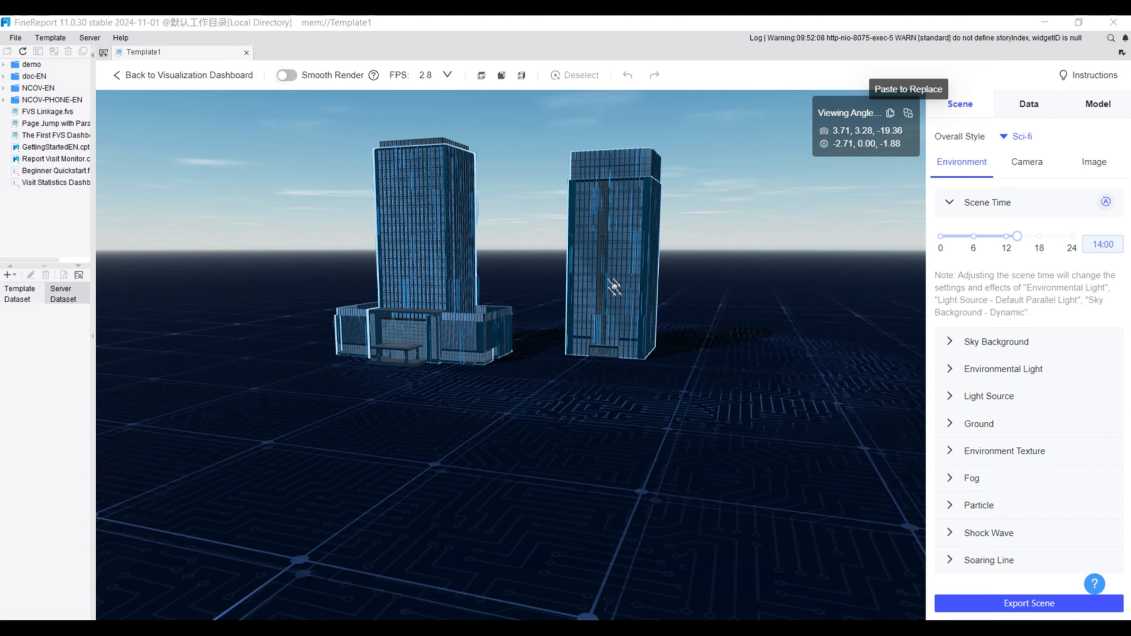
Try a closest distance of 39.7 in the scene's camera scale settings and reduce it to 8.2
click(1021, 168)
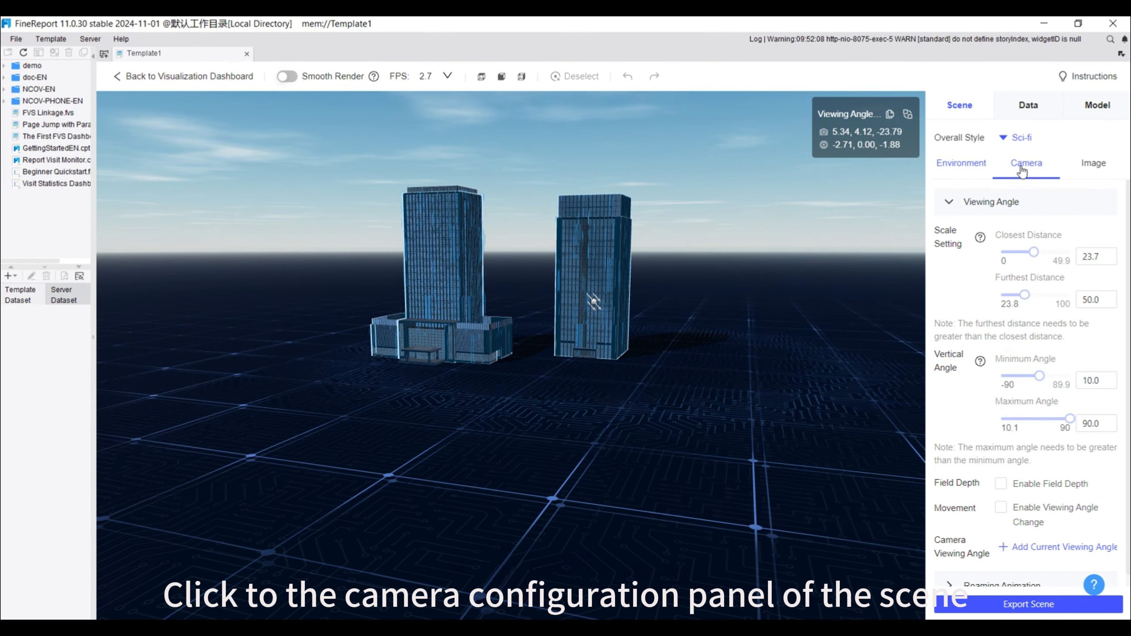
click(1058, 253)
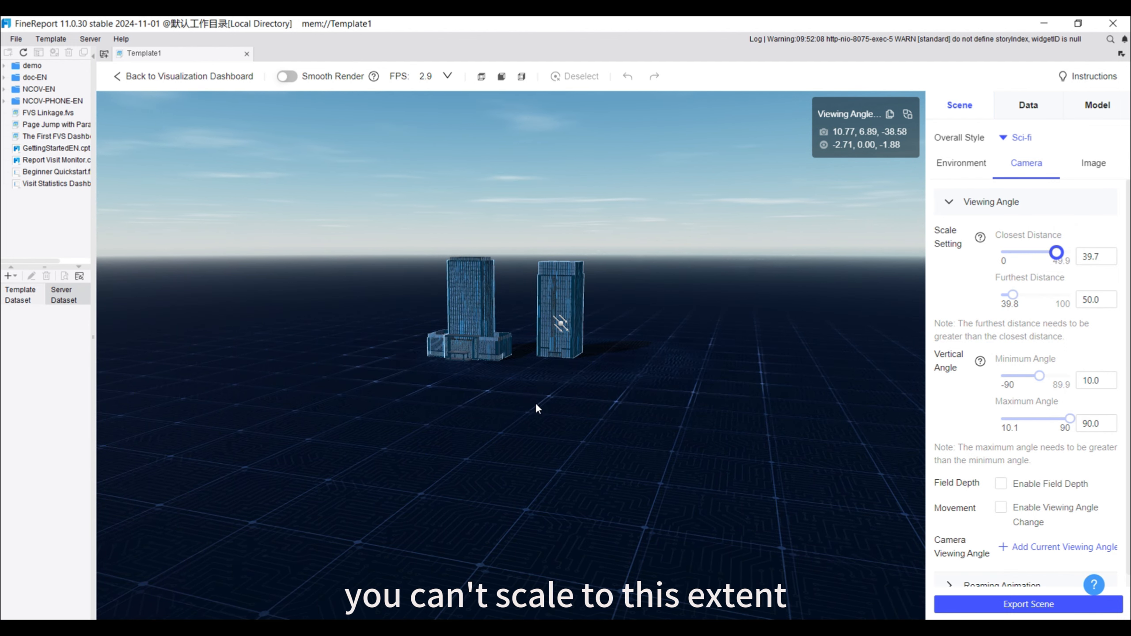
click(1013, 254)
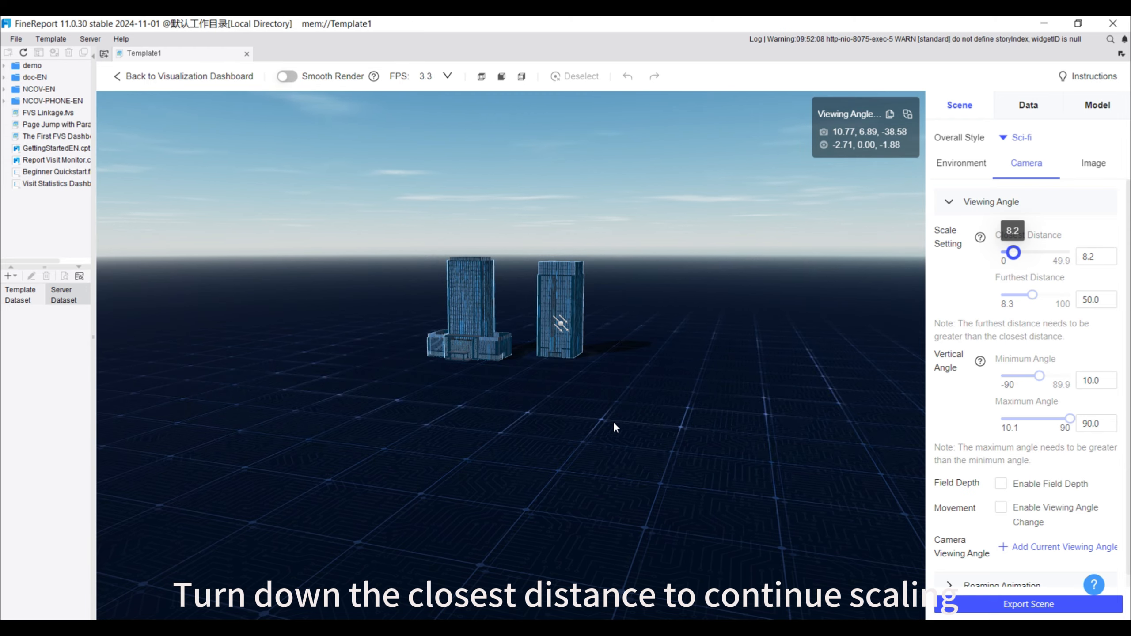
Zoom the scene in and out to check the closest and furthest distance limits
scroll(615, 427, up, 10)
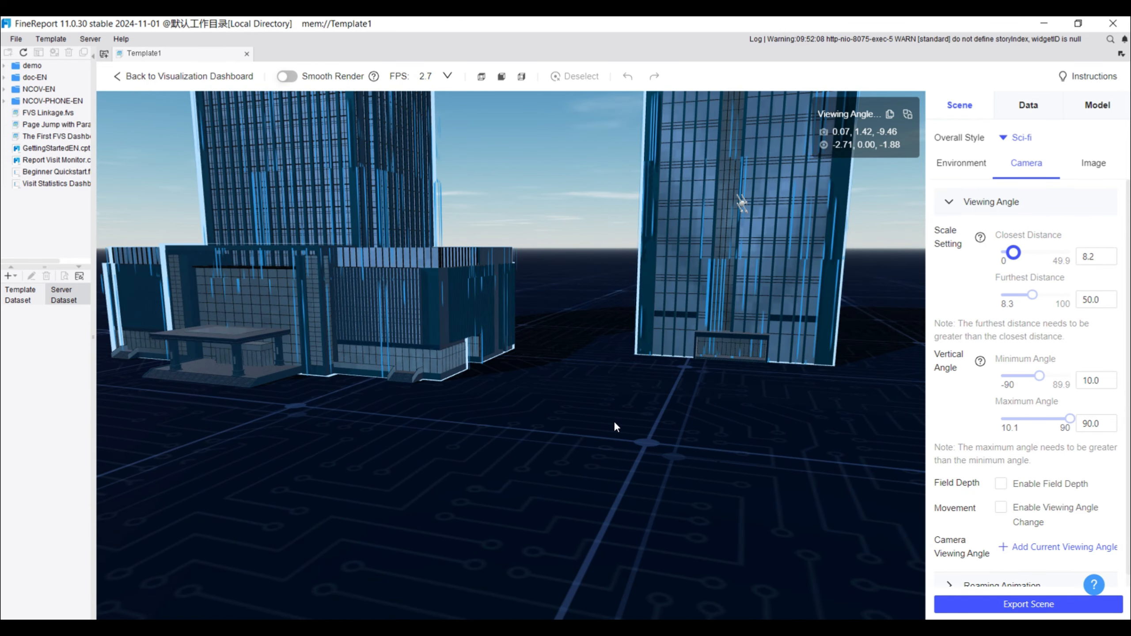
scroll(615, 426, down, 10)
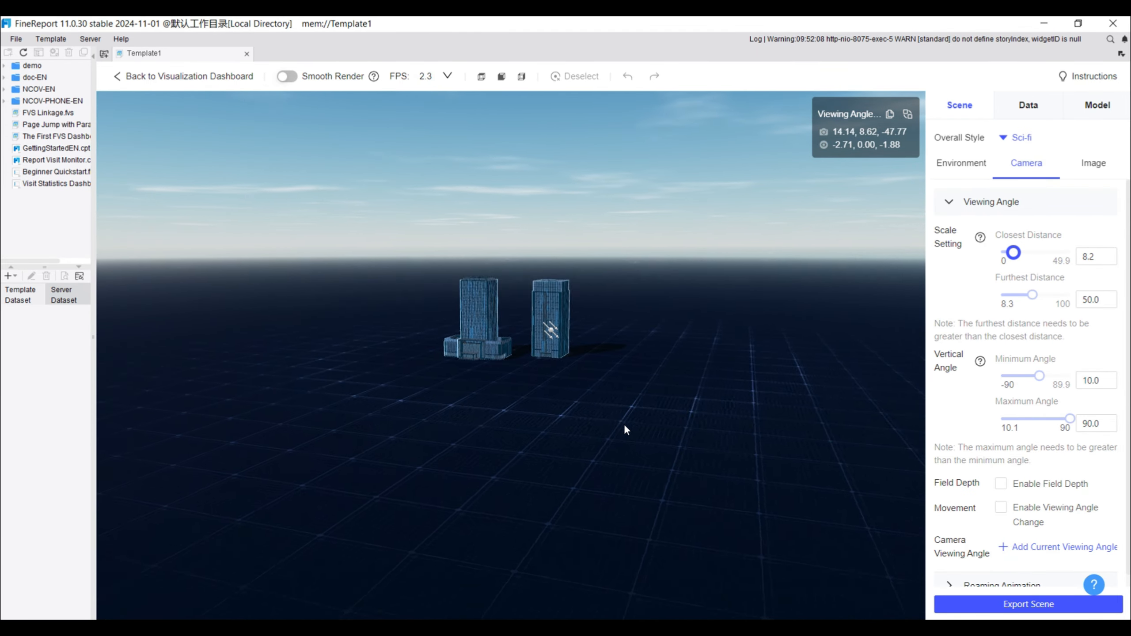
scroll(624, 424, up, 5)
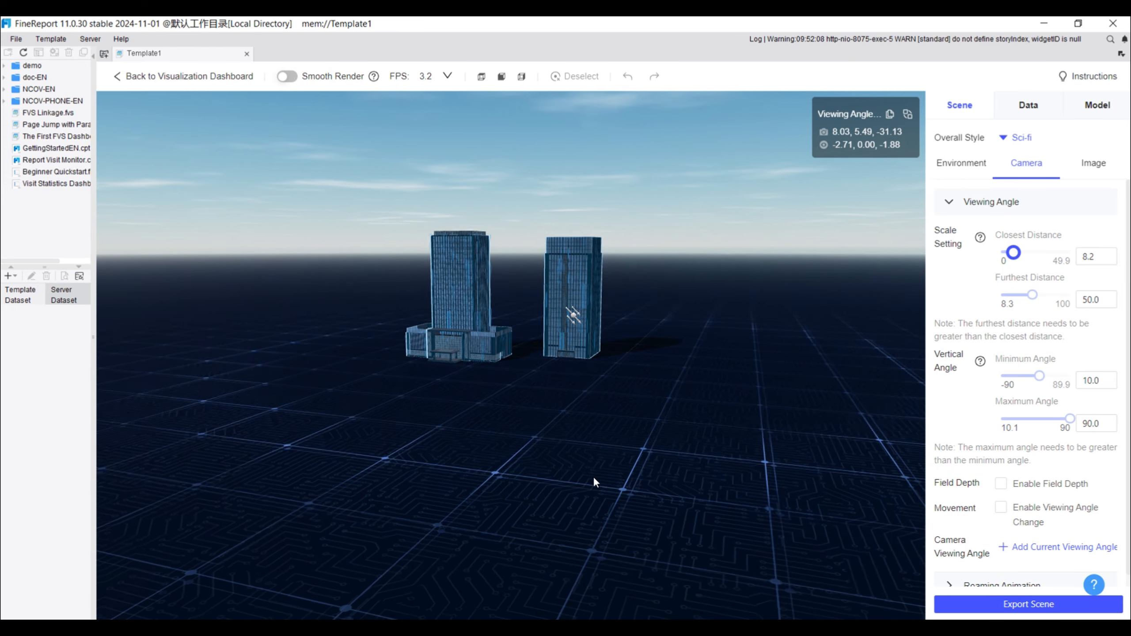
scroll(593, 476, down, 2)
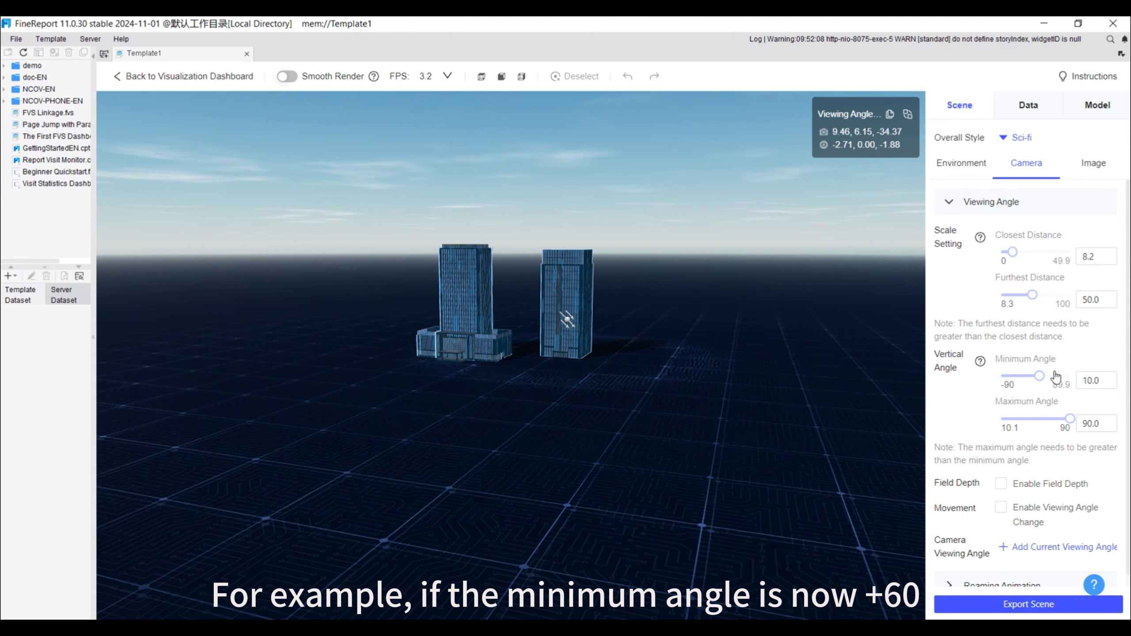
Try a minimum vertical angle of 61 while rotating the scene up and down, and lower it to -18
drag(1056, 376, 1059, 377)
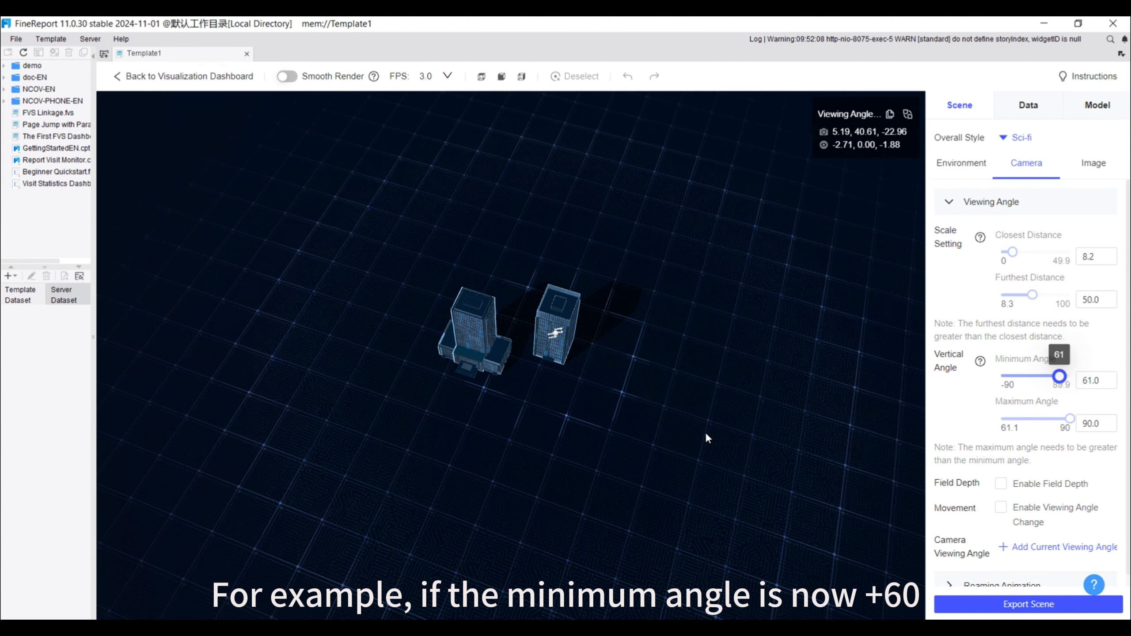
drag(707, 434, 689, 516)
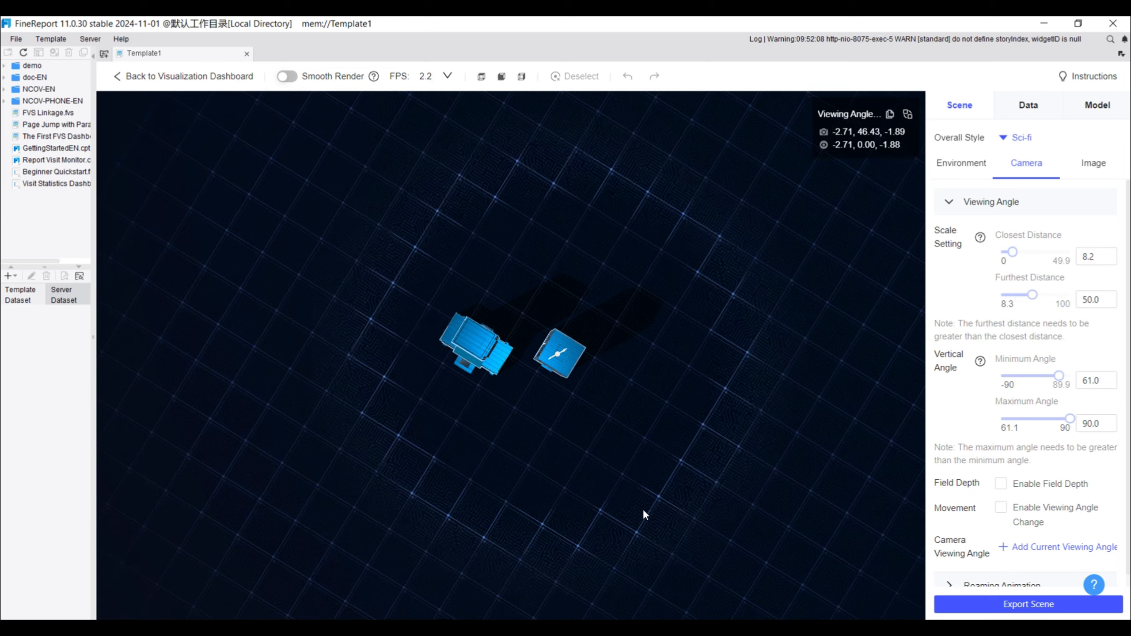
drag(652, 479, 641, 328)
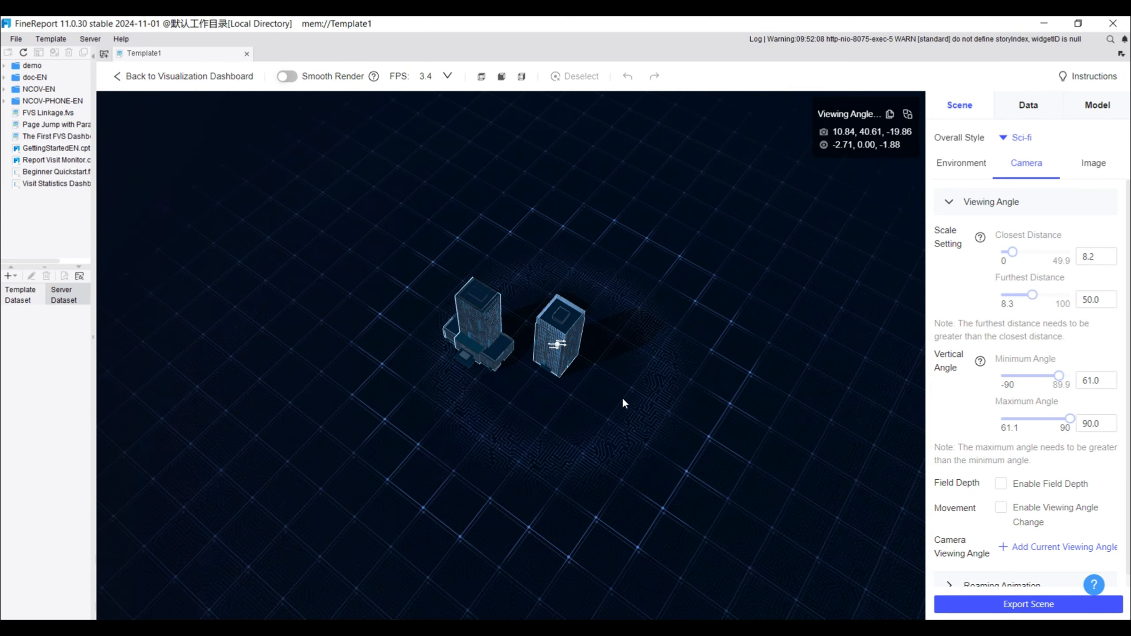
drag(1059, 376, 1030, 377)
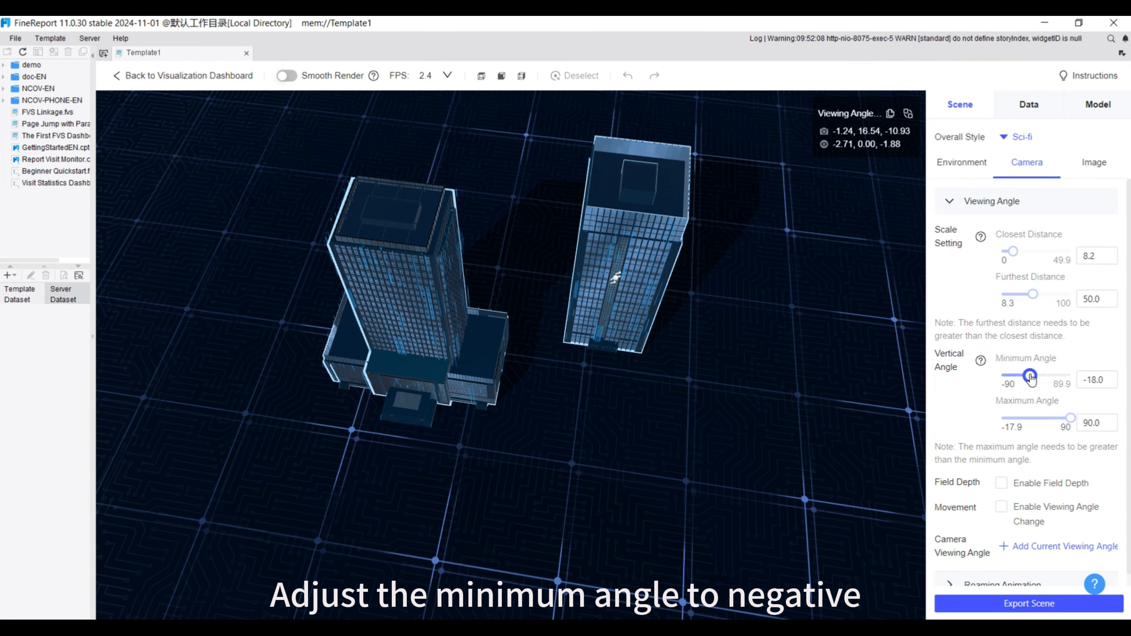
drag(753, 331, 752, 330)
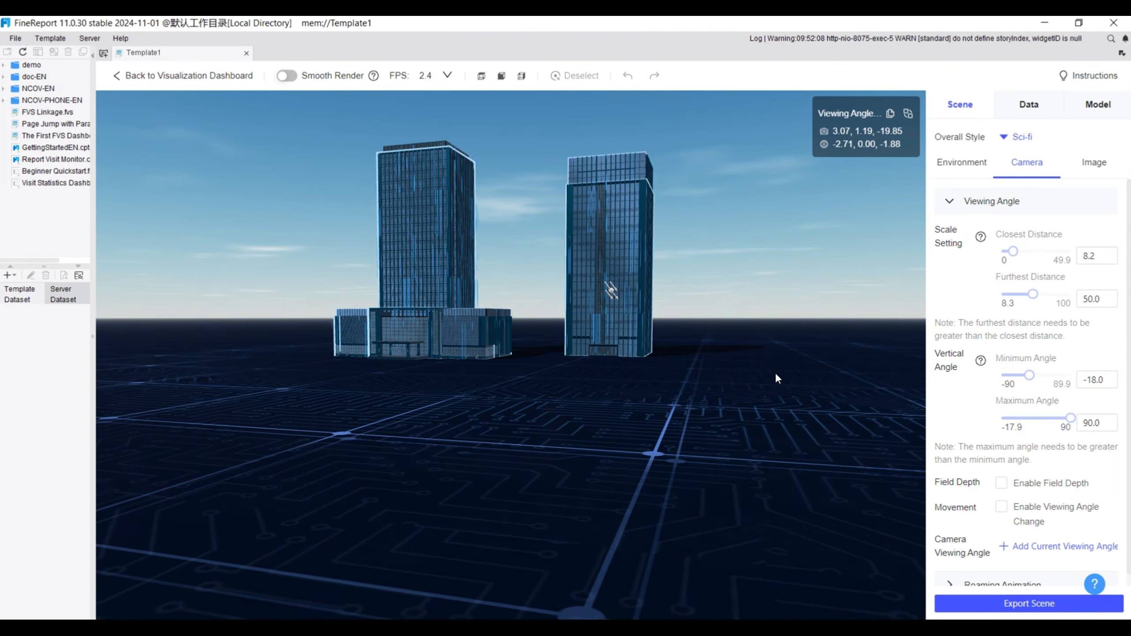
Move the surface part of the Building2 model down so it sits partly below the ground, and deselect it
click(1099, 105)
click(982, 184)
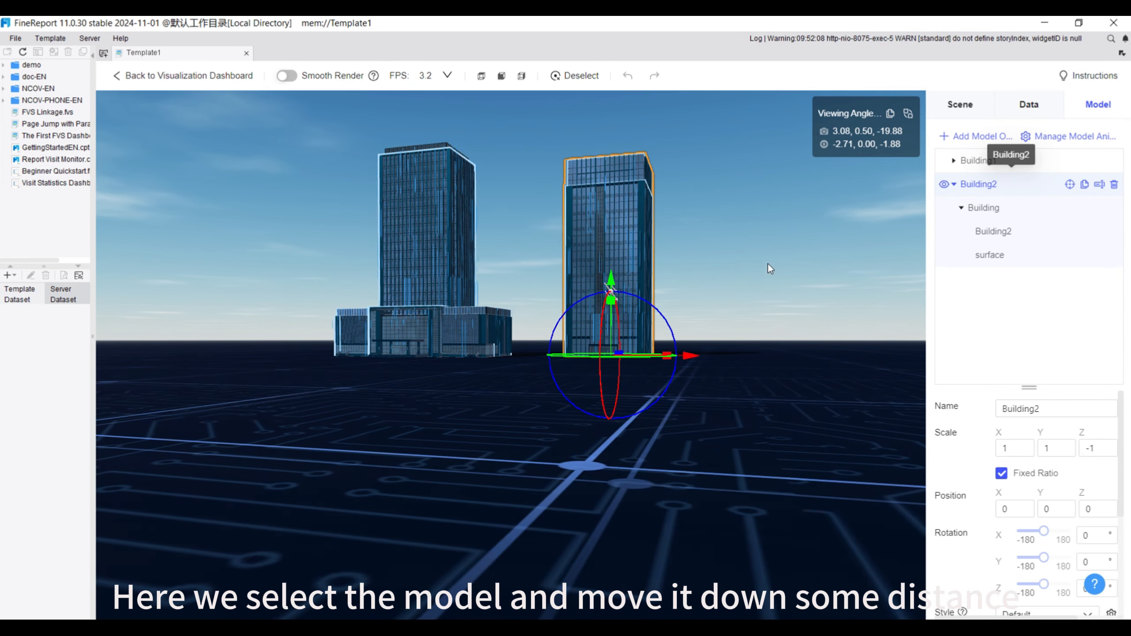
click(608, 308)
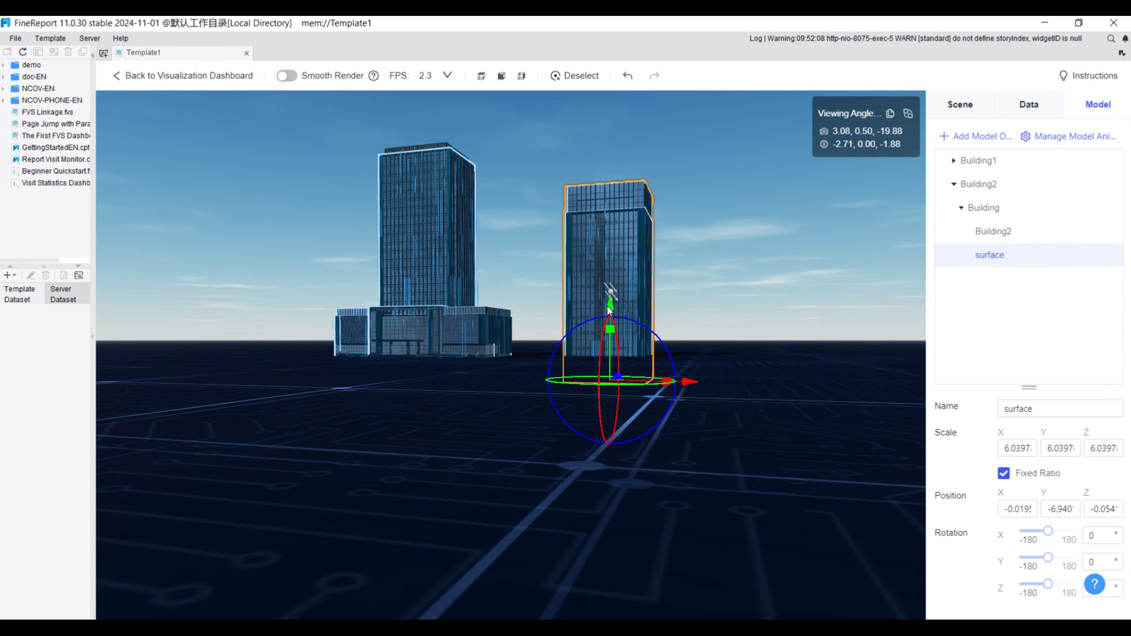
click(765, 397)
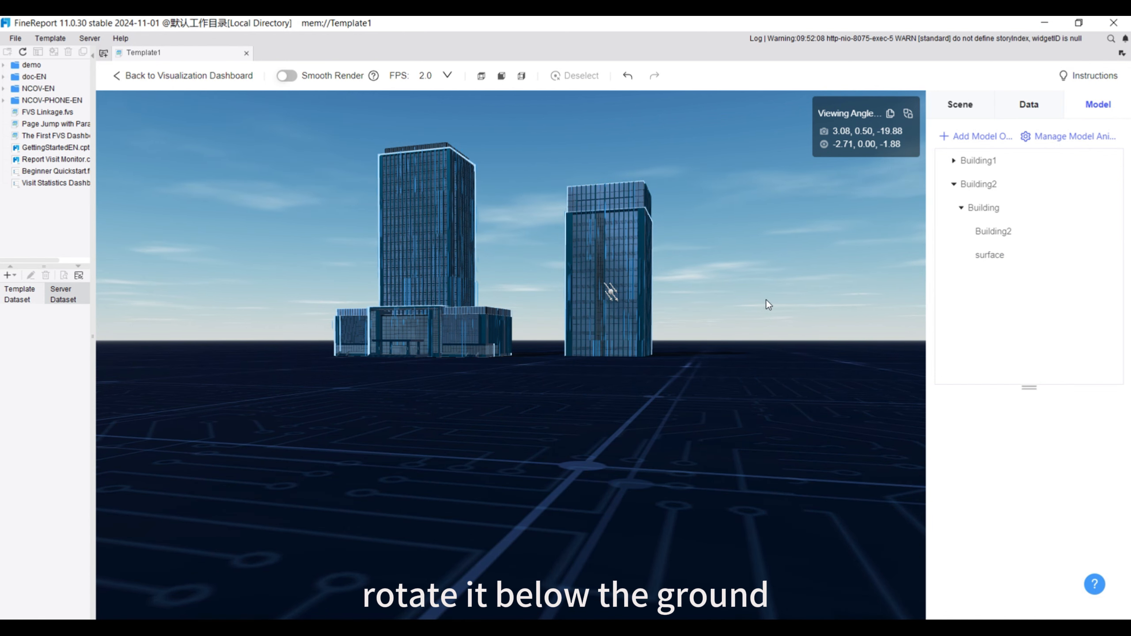
Rotate the scene to look down on the buildings and raise the whole Building2 model to a Y position of about 0.41
drag(766, 300, 763, 508)
drag(686, 418, 708, 406)
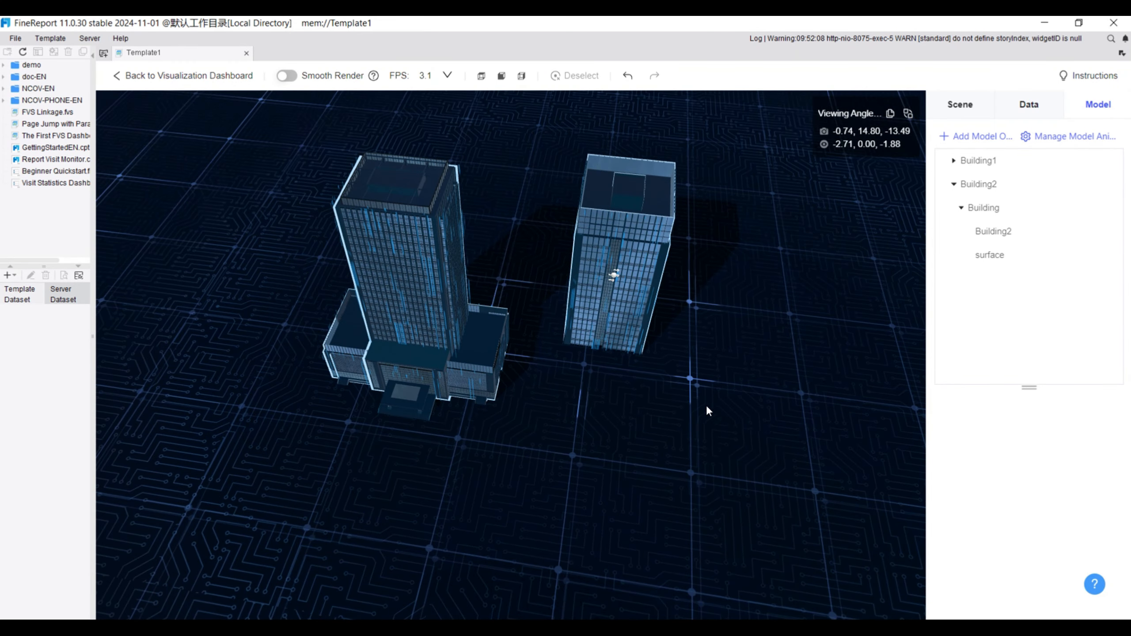
click(980, 184)
drag(608, 280, 612, 256)
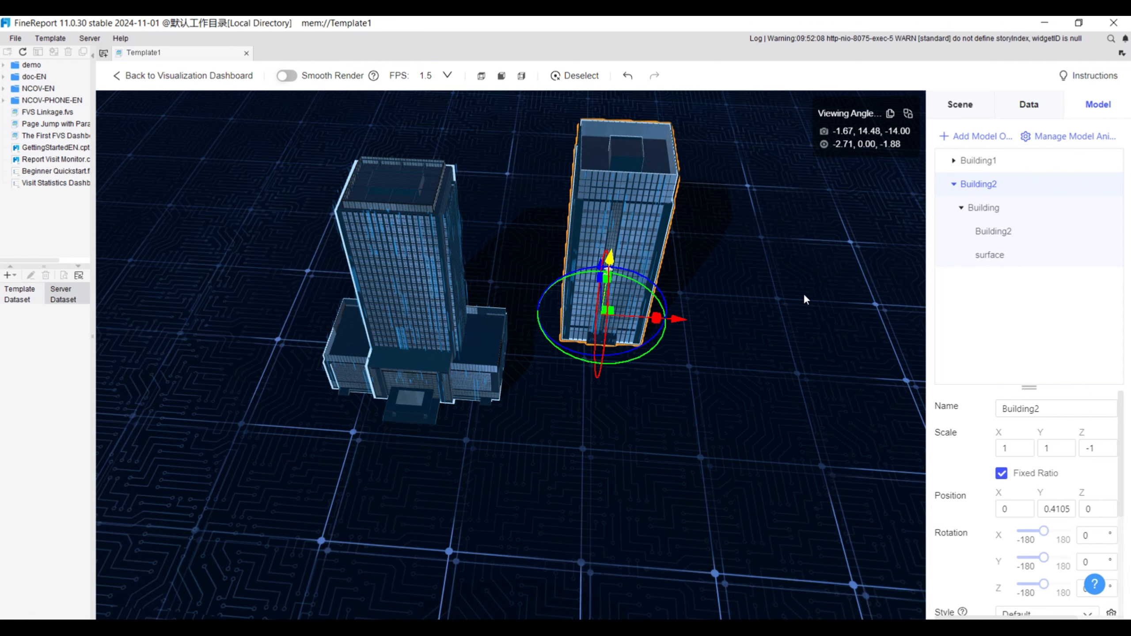
Try the camera's field depth with dynamic focus, aperture values 11.4 and 1.5, and low and medium blur radius, and disable it
click(960, 105)
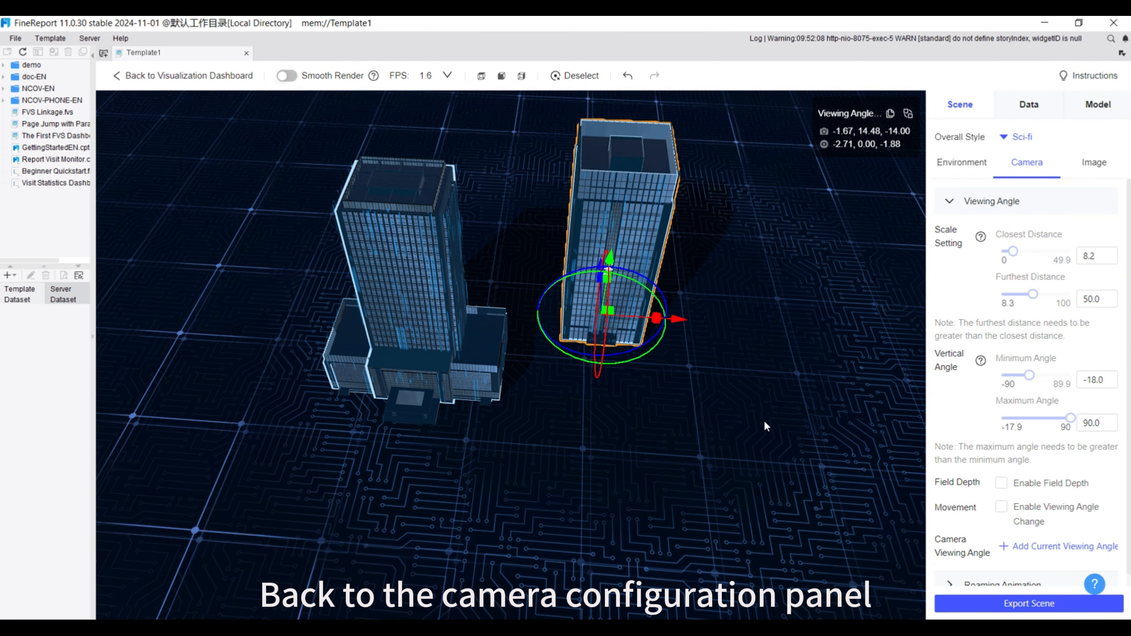
click(739, 441)
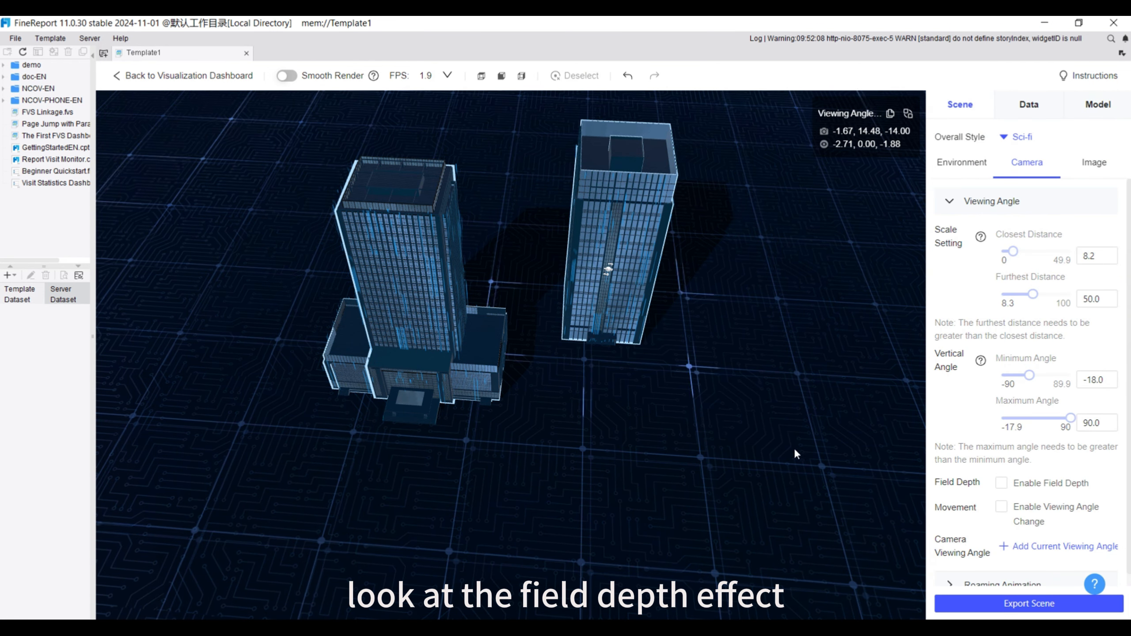
click(1001, 483)
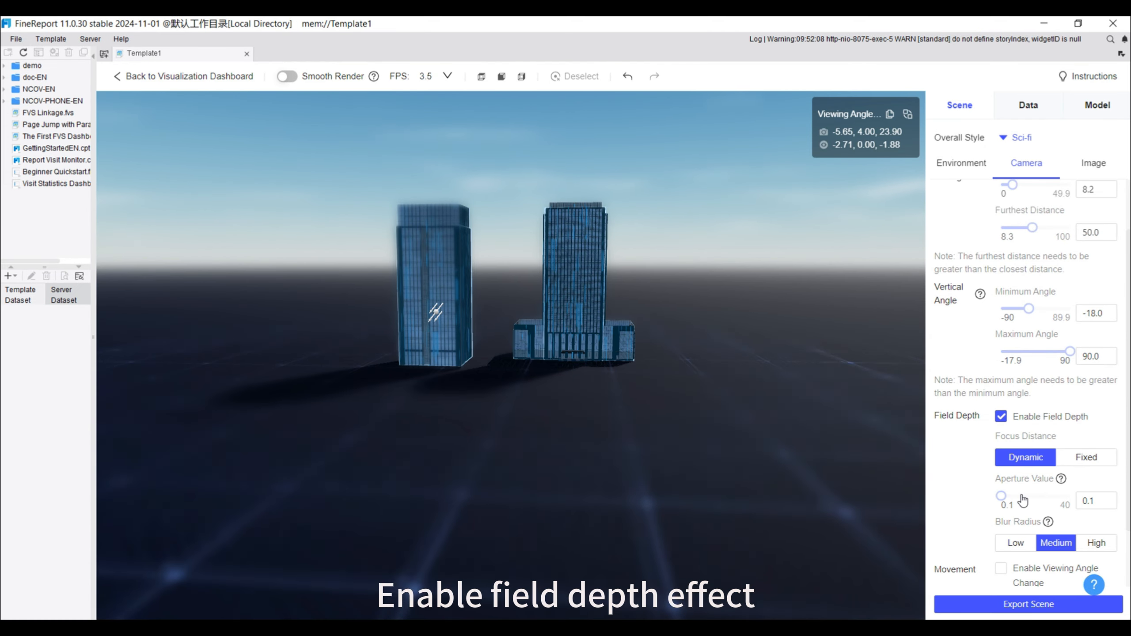
click(1022, 498)
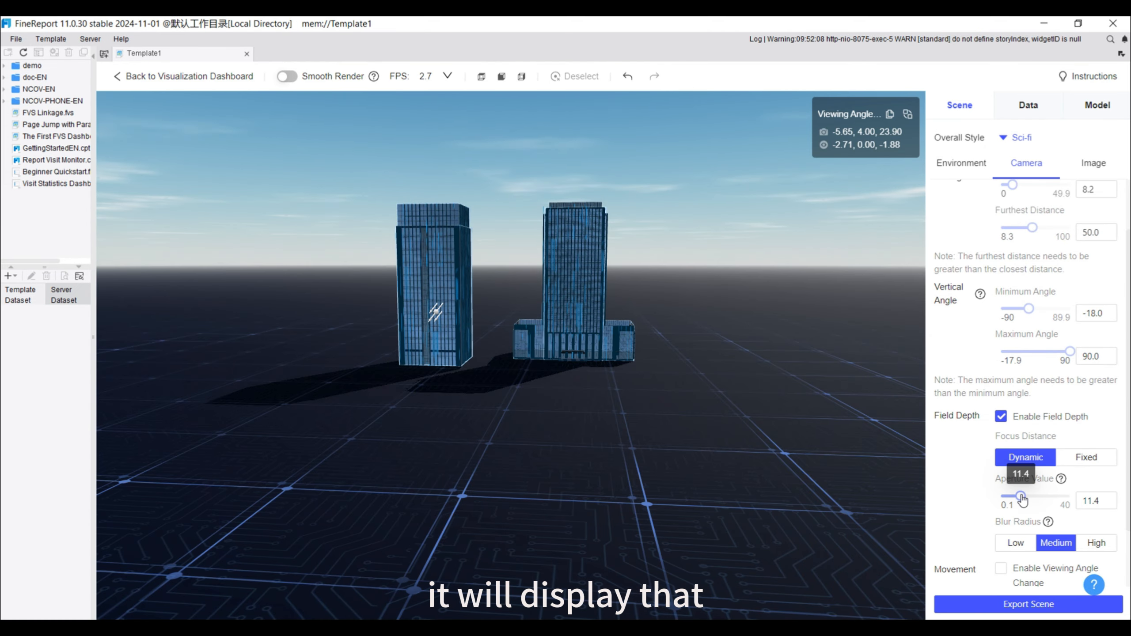
click(1006, 496)
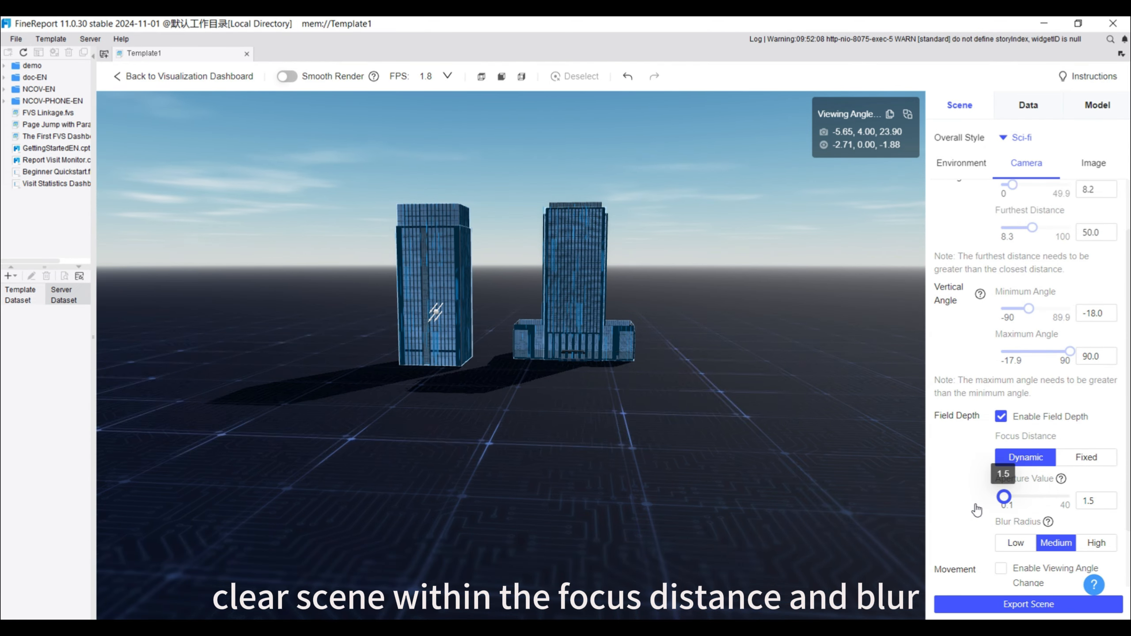
click(1020, 544)
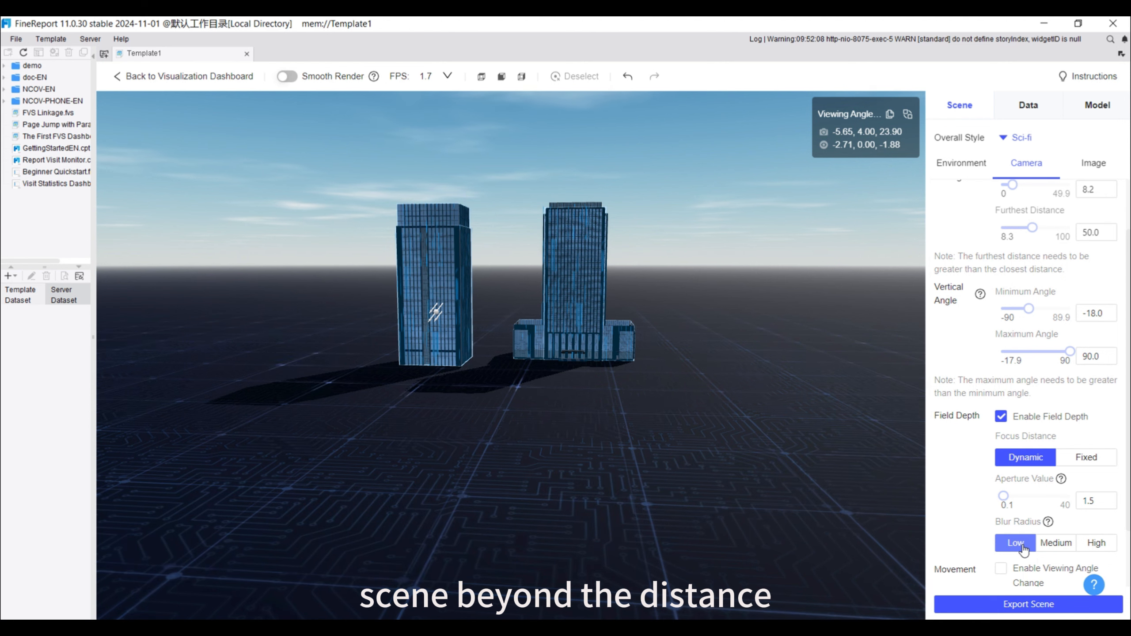
click(1058, 543)
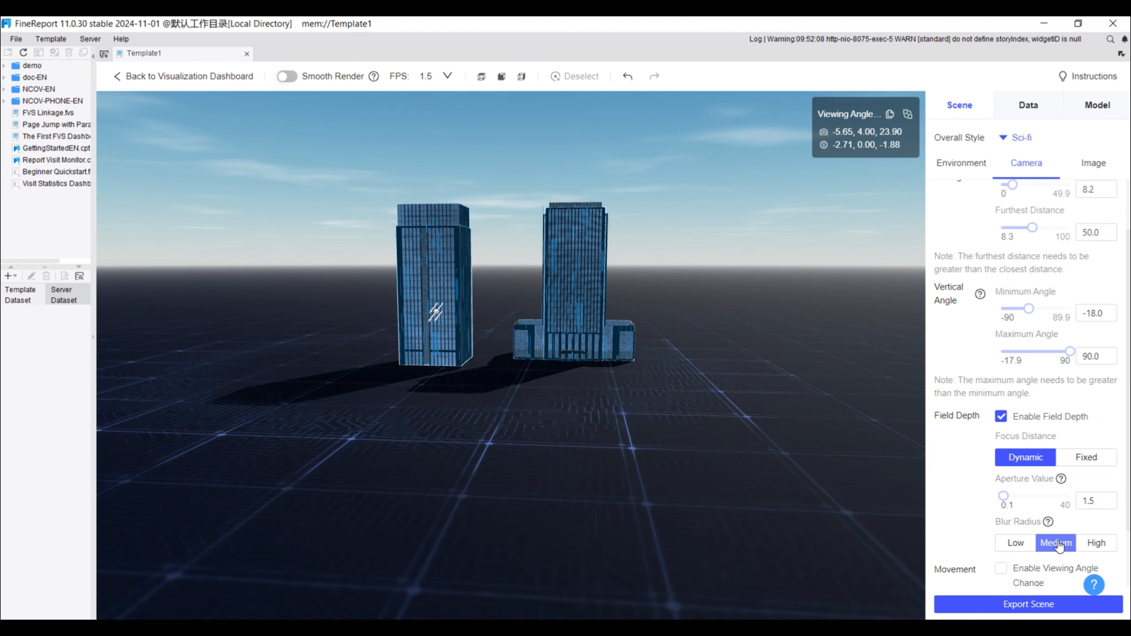
click(1000, 418)
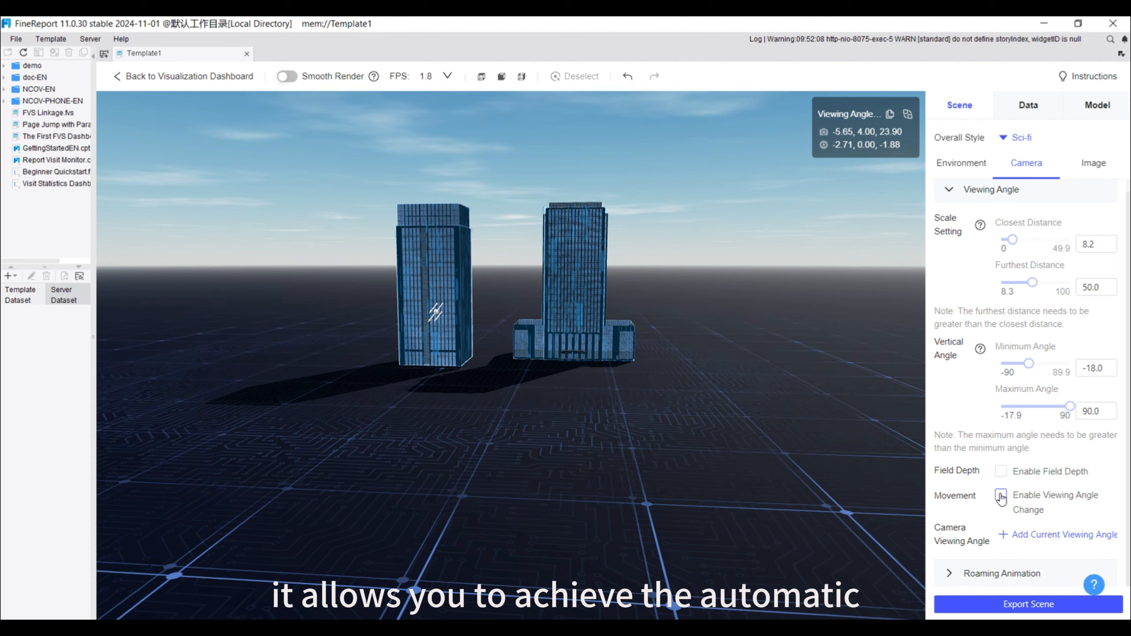
Try the automatic viewing angle change with a rotation speed of 67° and disable it
click(1001, 496)
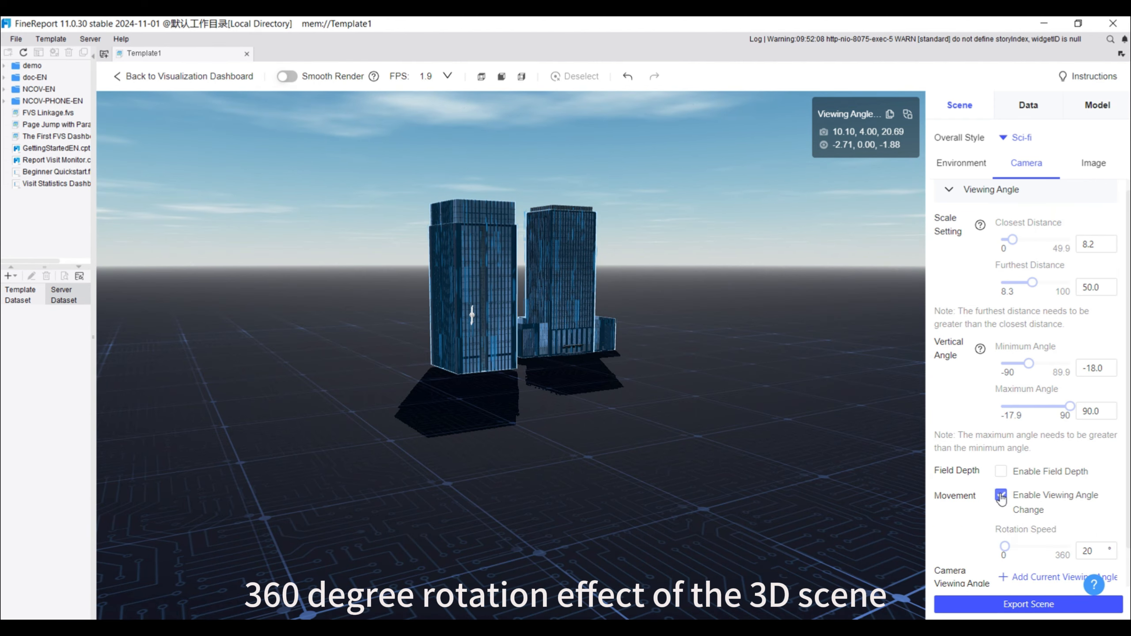
click(1015, 548)
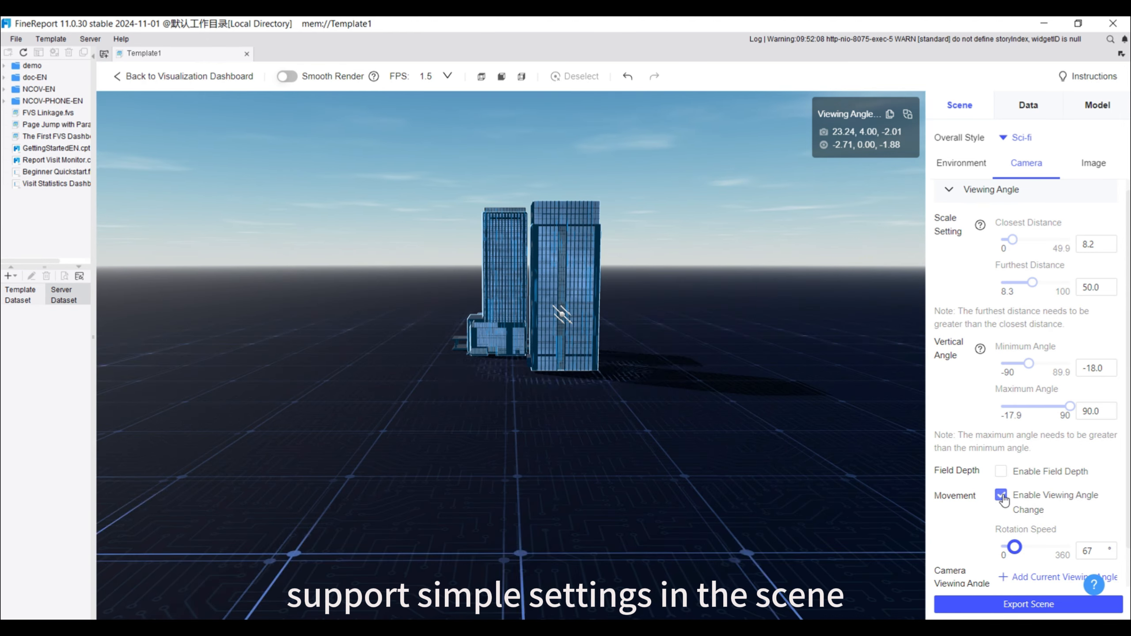
click(1001, 495)
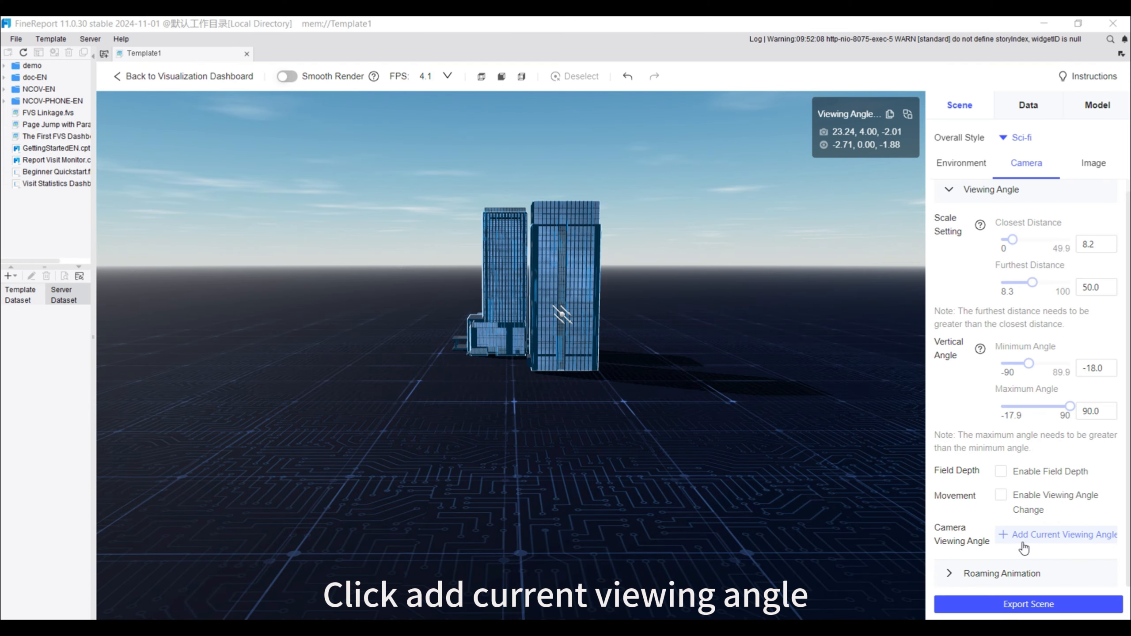
Add the current view as a camera viewing angle and name it Viewing Angle
click(1024, 537)
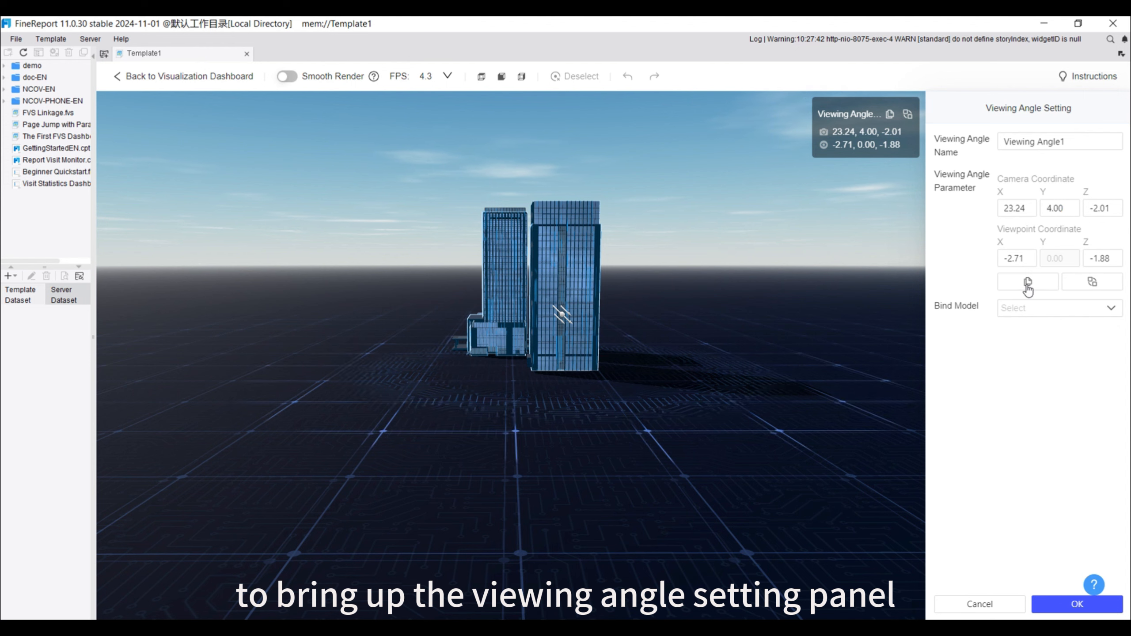
click(1075, 143)
key(BackSpace)
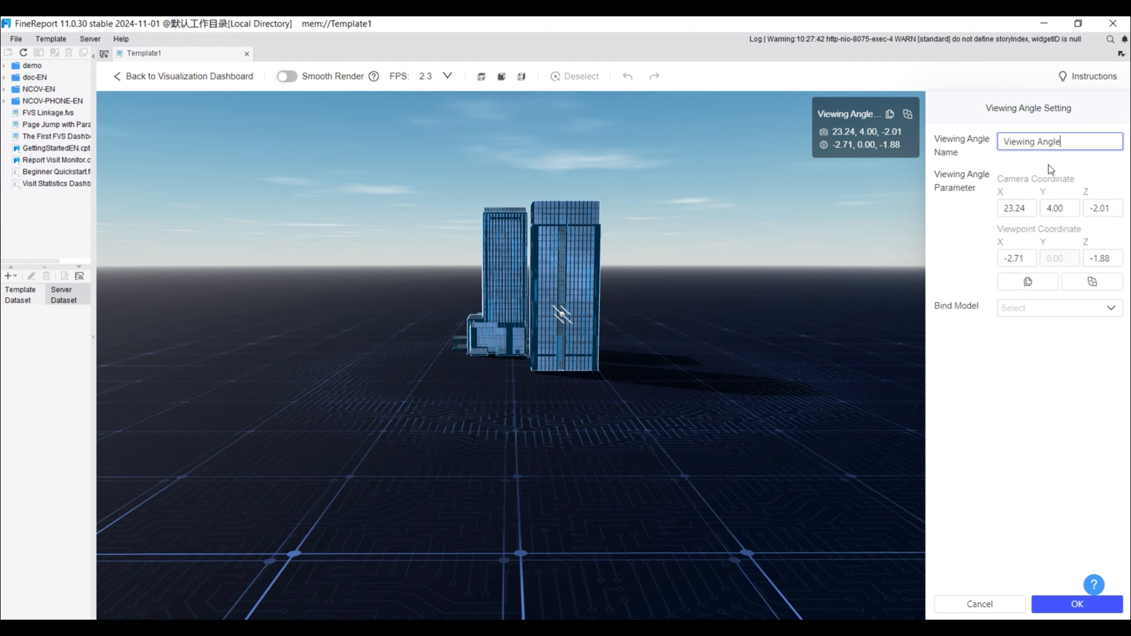
click(1049, 165)
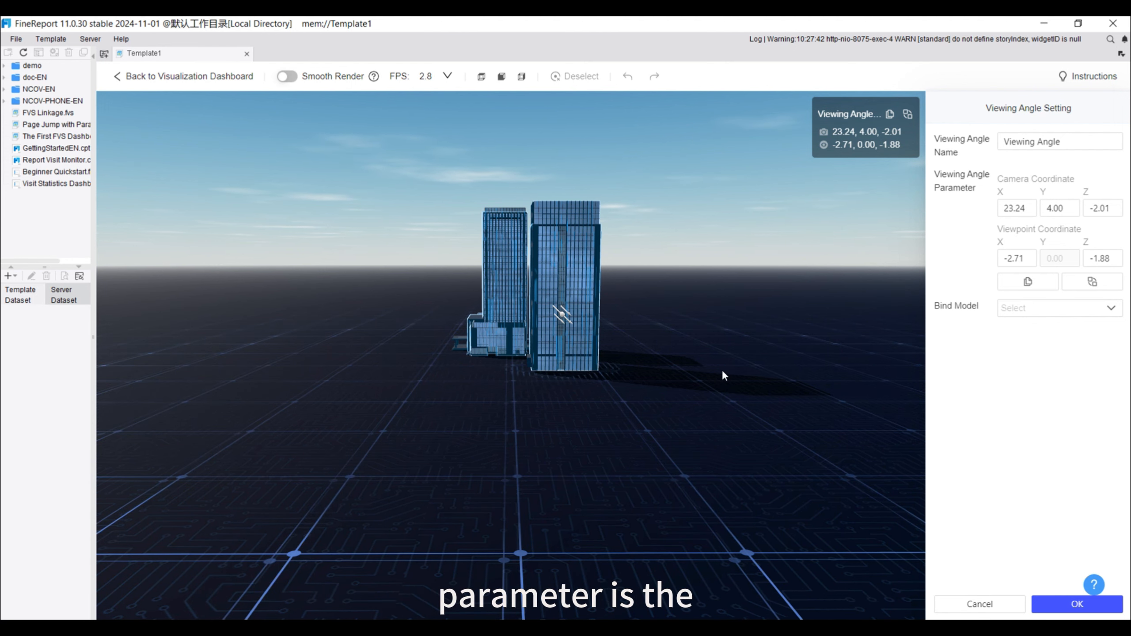
Rotate the scene, set the viewpoint X coordinate to 10.41, rotate to a close side view of Building1 and save the viewing angle
drag(766, 347, 700, 392)
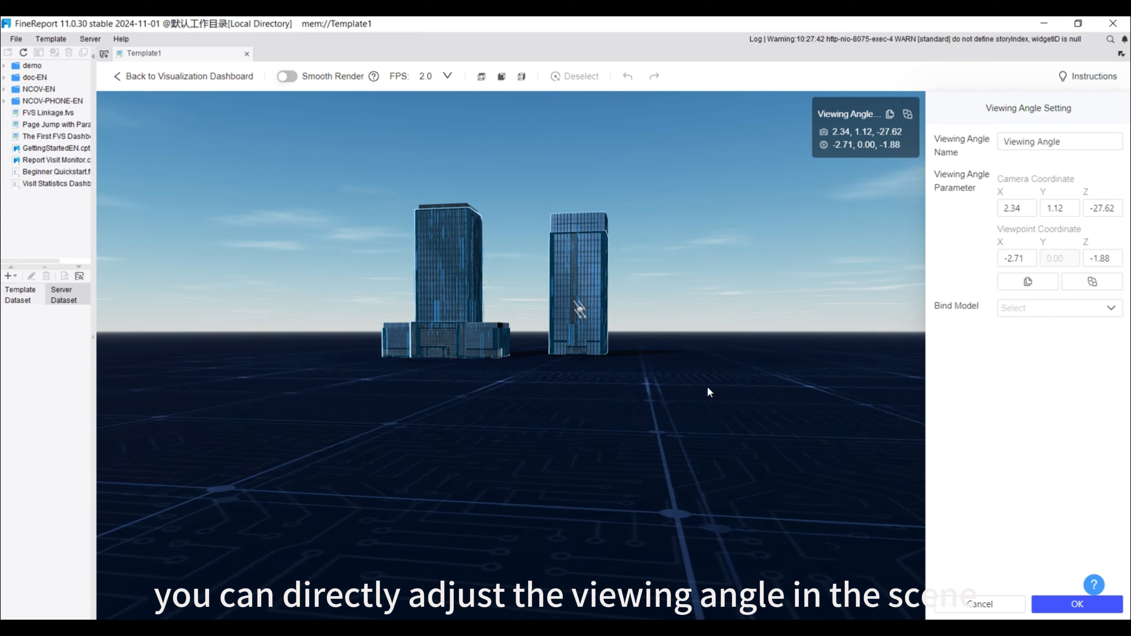
double_click(1018, 257)
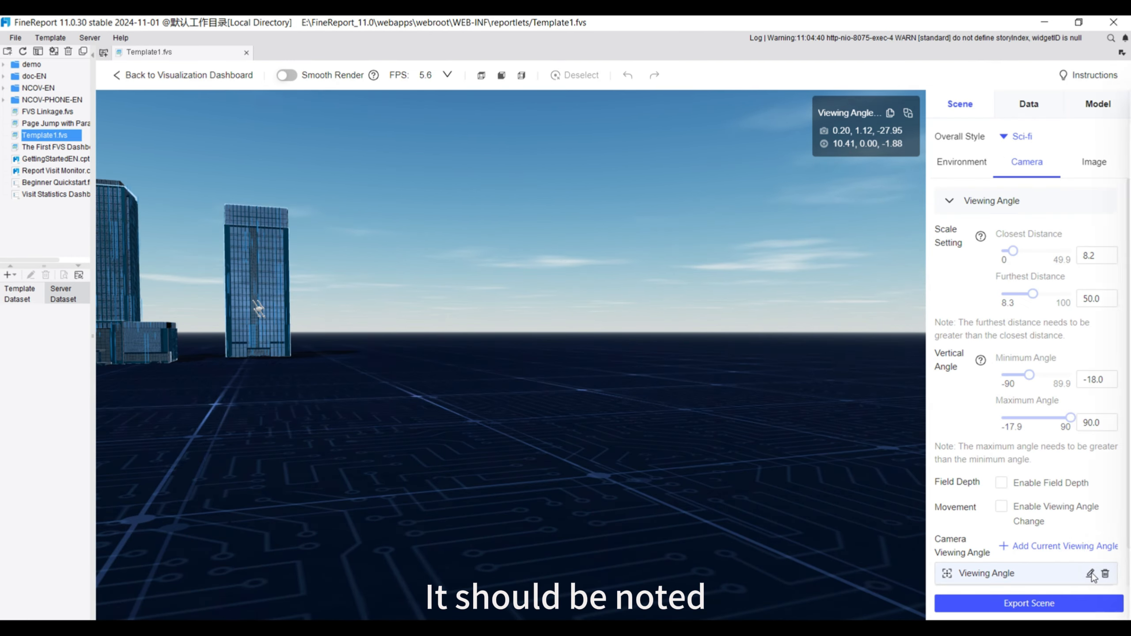
click(1091, 574)
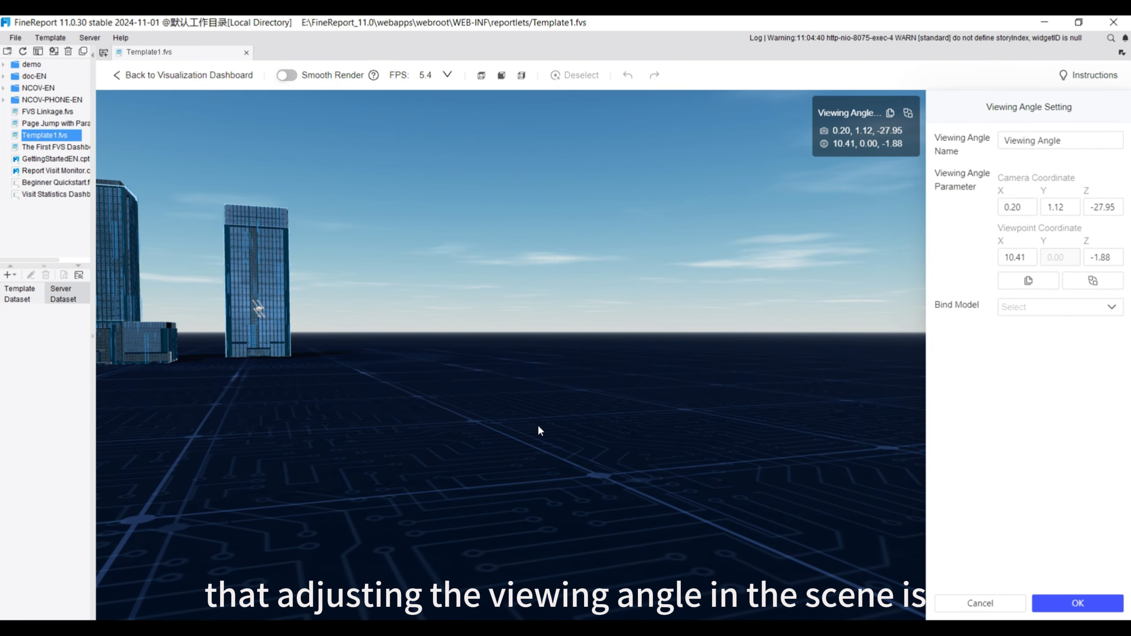
drag(372, 385, 434, 430)
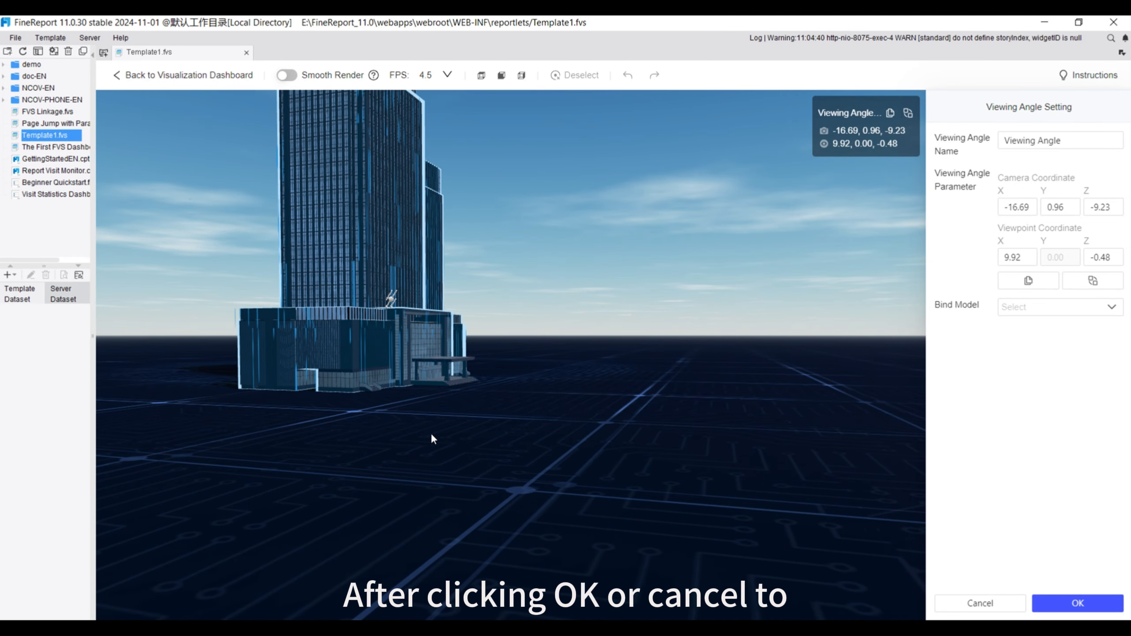
click(1085, 604)
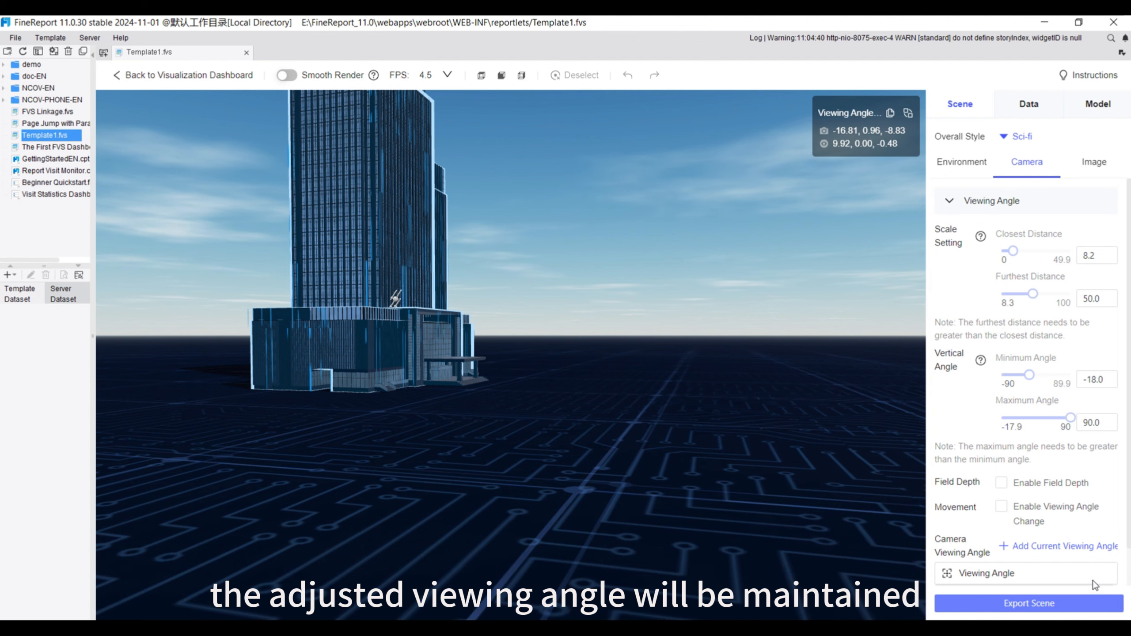
Edit the saved Viewing Angle, set its viewpoint X coordinate to 0.01 and confirm the settings
mouse_move(1092, 577)
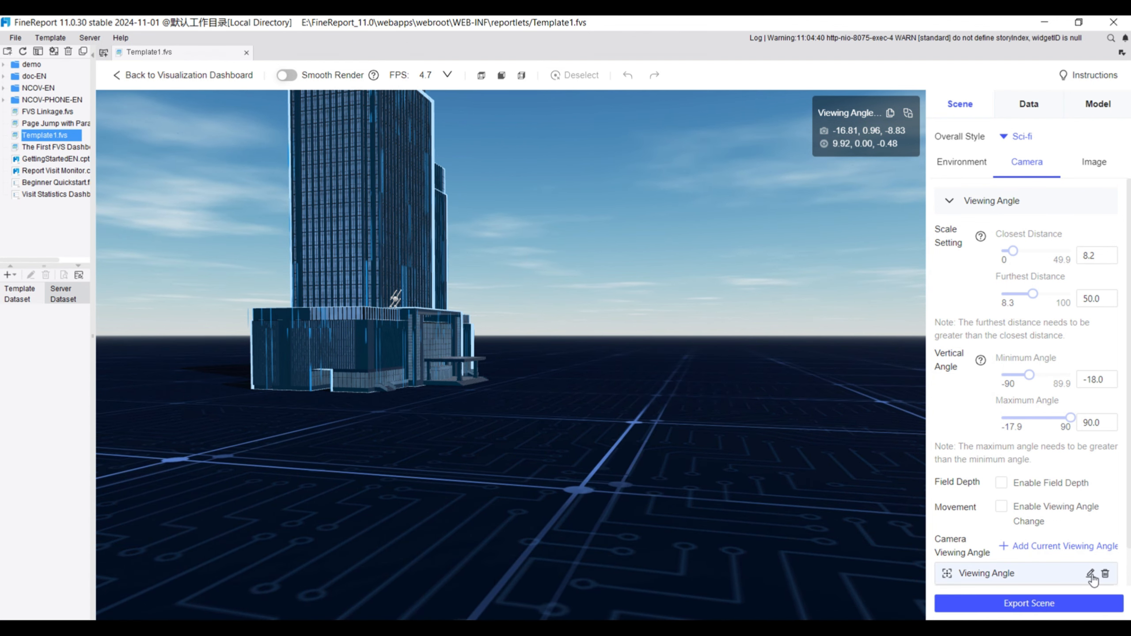
click(1091, 574)
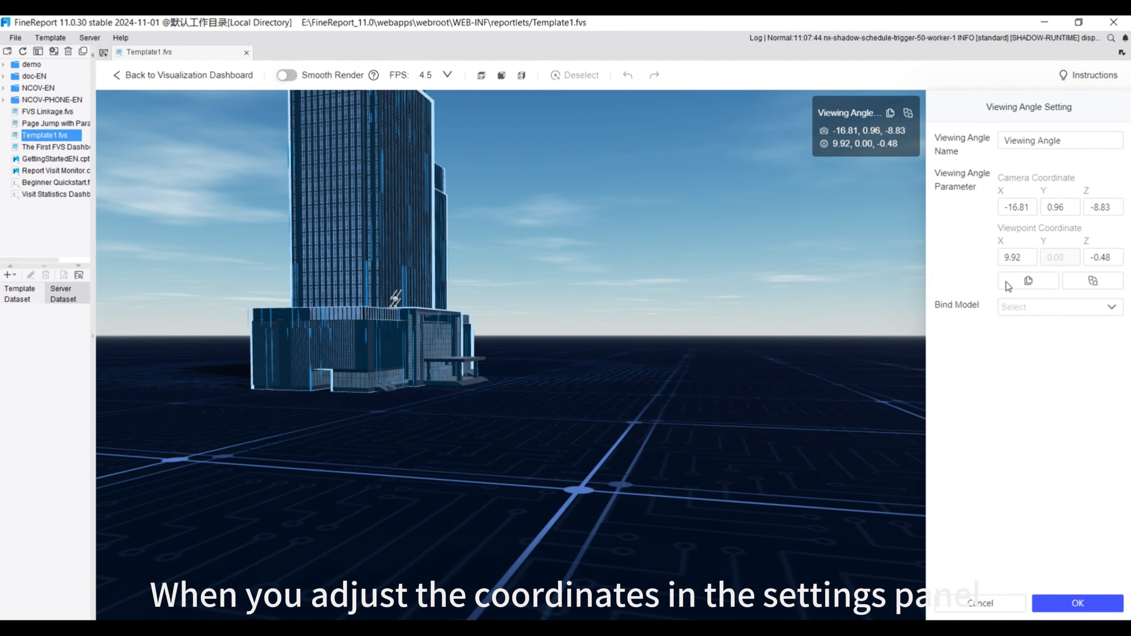
double_click(1020, 257)
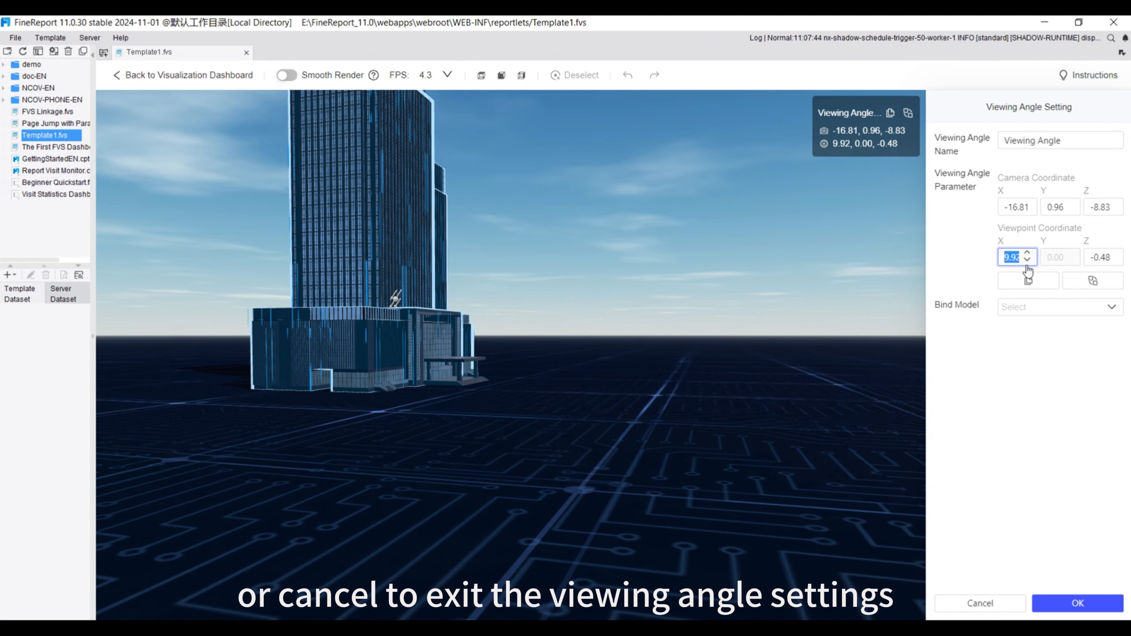
key(BackSpace)
text(0.01)
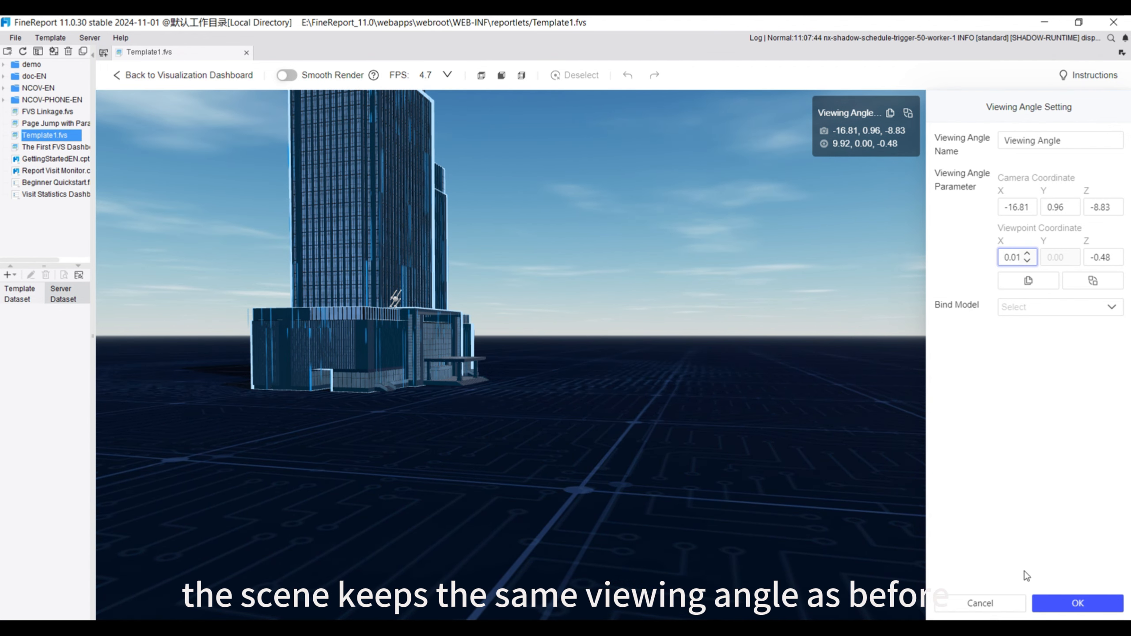
click(1074, 604)
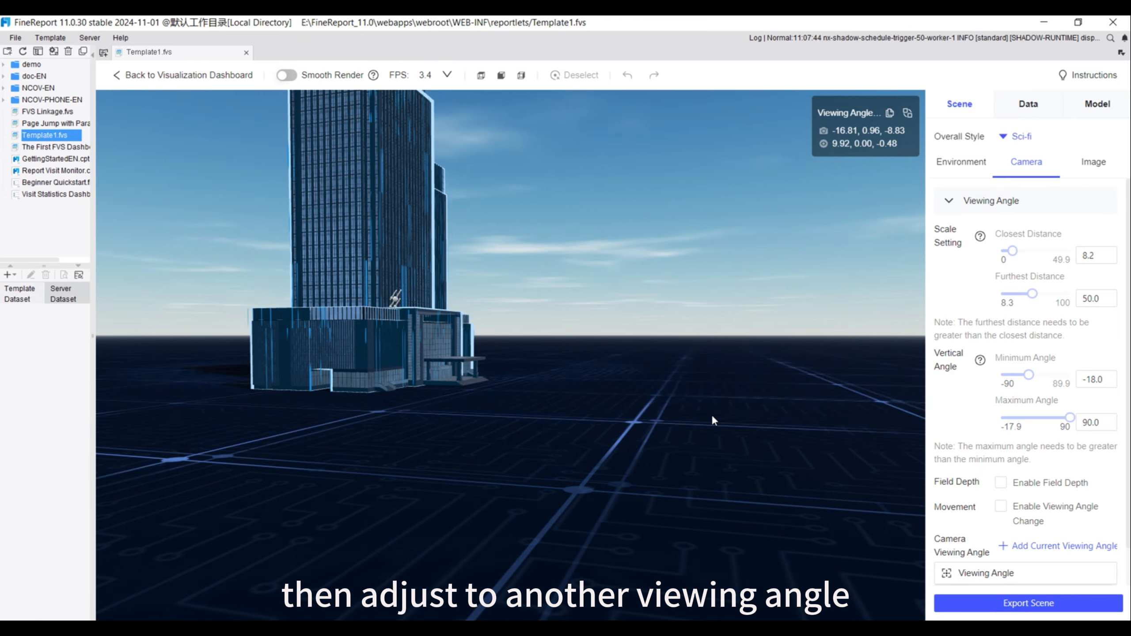
Rotate the scene, add a second camera viewing angle and paste camera coordinates -16.81, 0.96, -8.83 and viewpoint coordinates 9.92, 0.00, -0.48 into it
drag(712, 414, 735, 373)
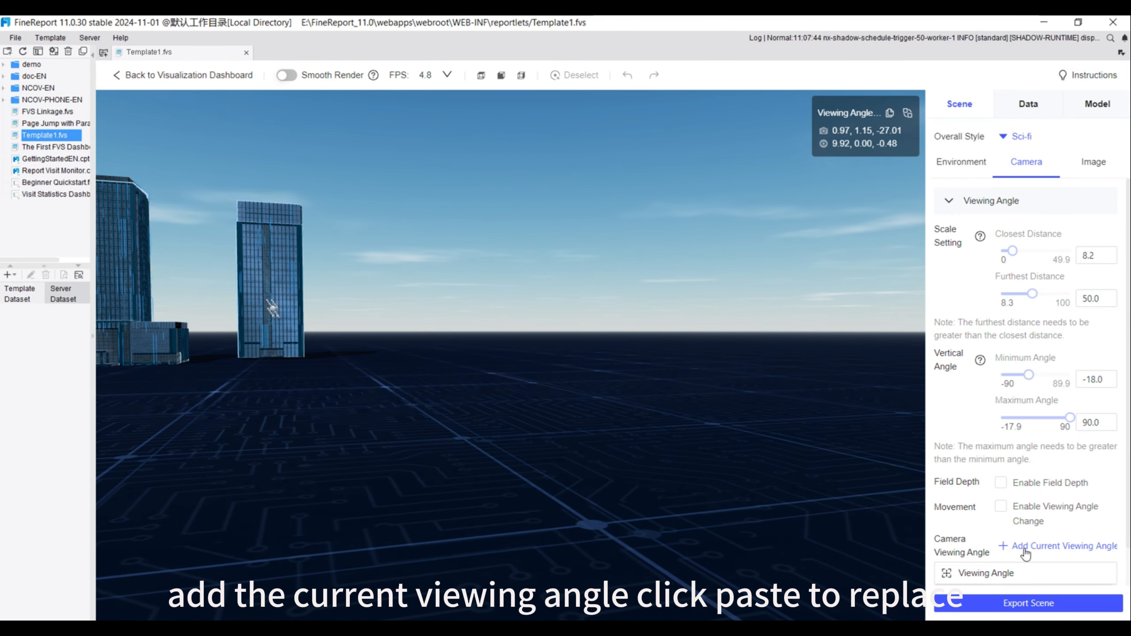
click(1058, 546)
click(1091, 283)
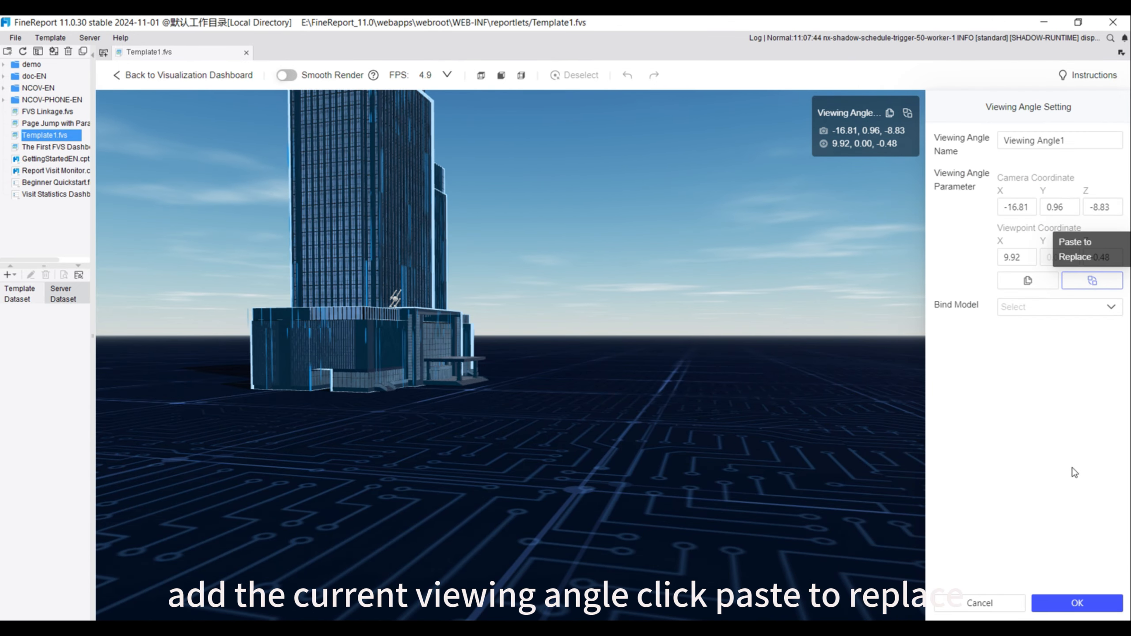
click(1077, 606)
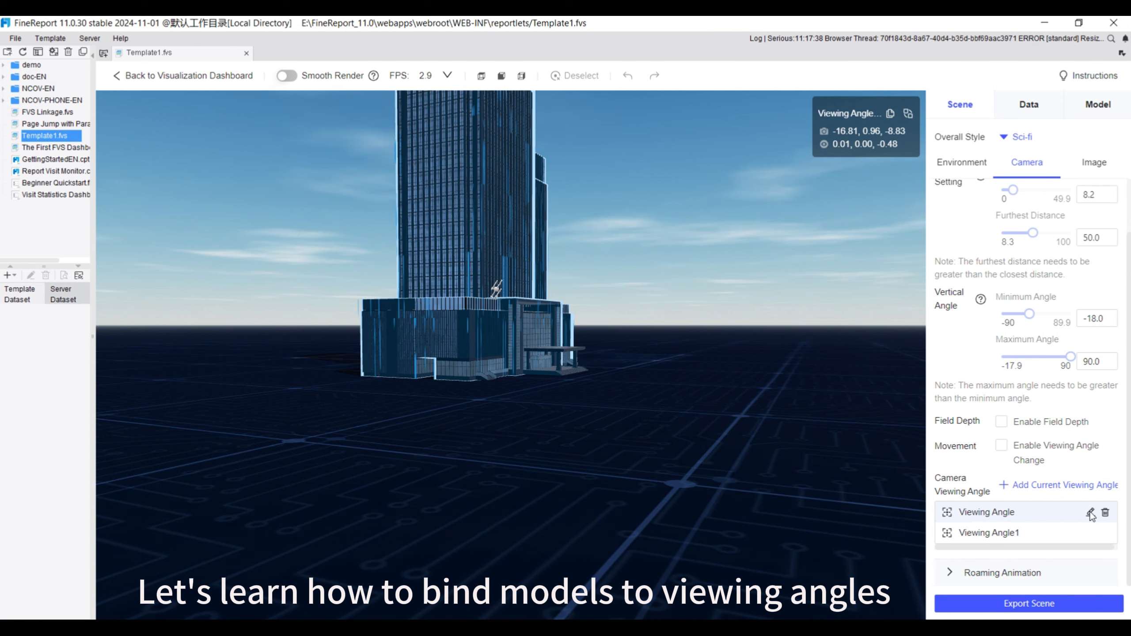
Bind the Building1 model to the first saved camera angle, Viewing Angle
click(1090, 513)
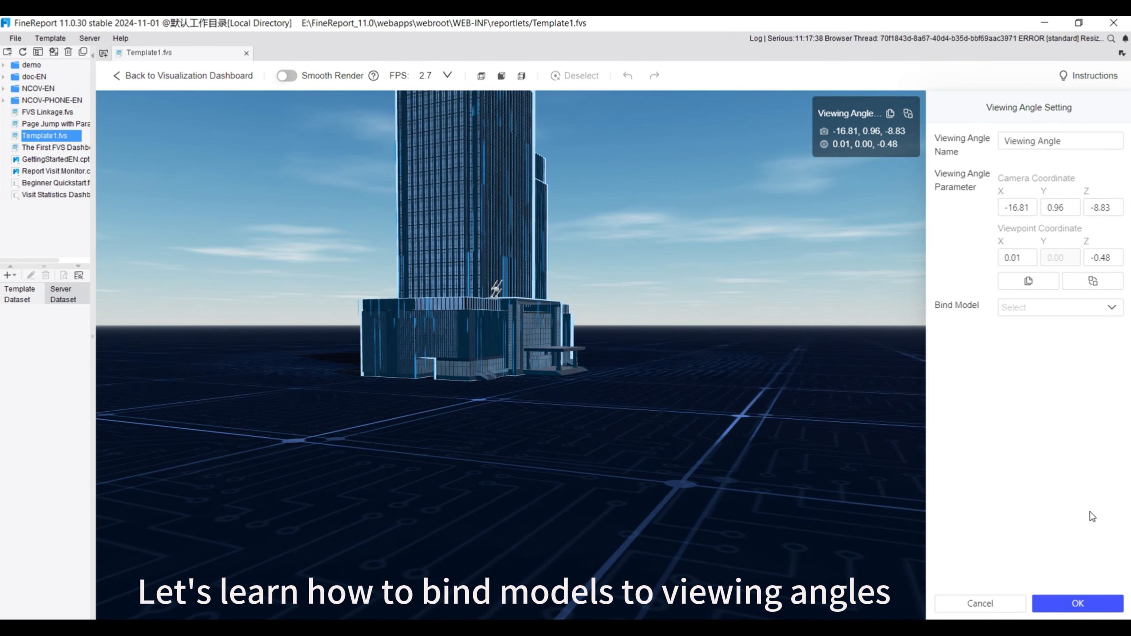
click(1111, 310)
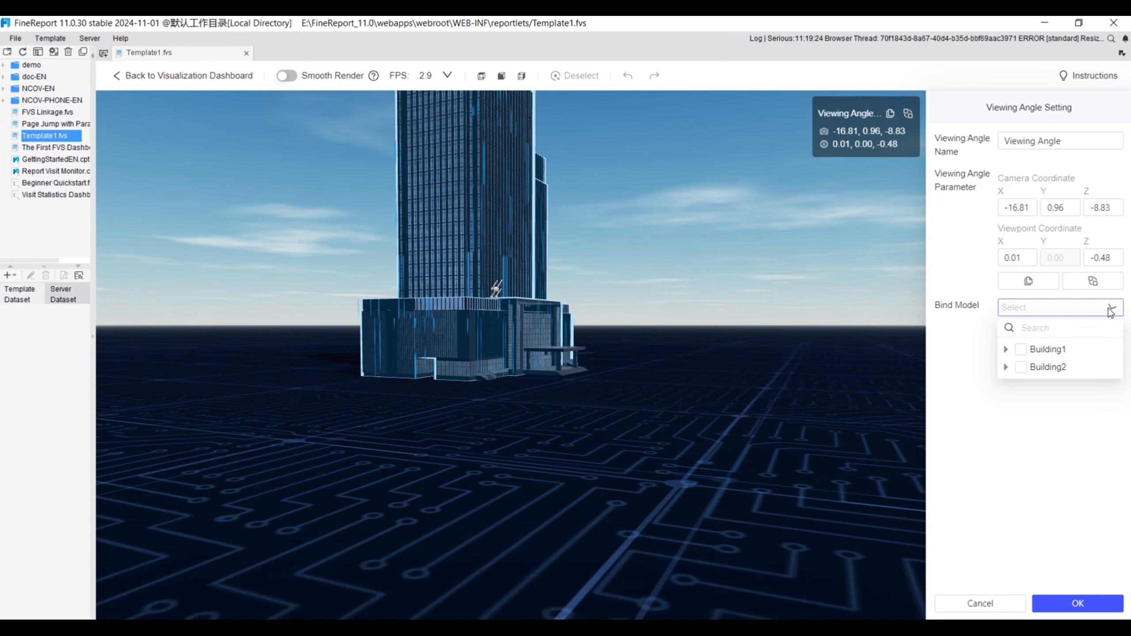
click(1021, 352)
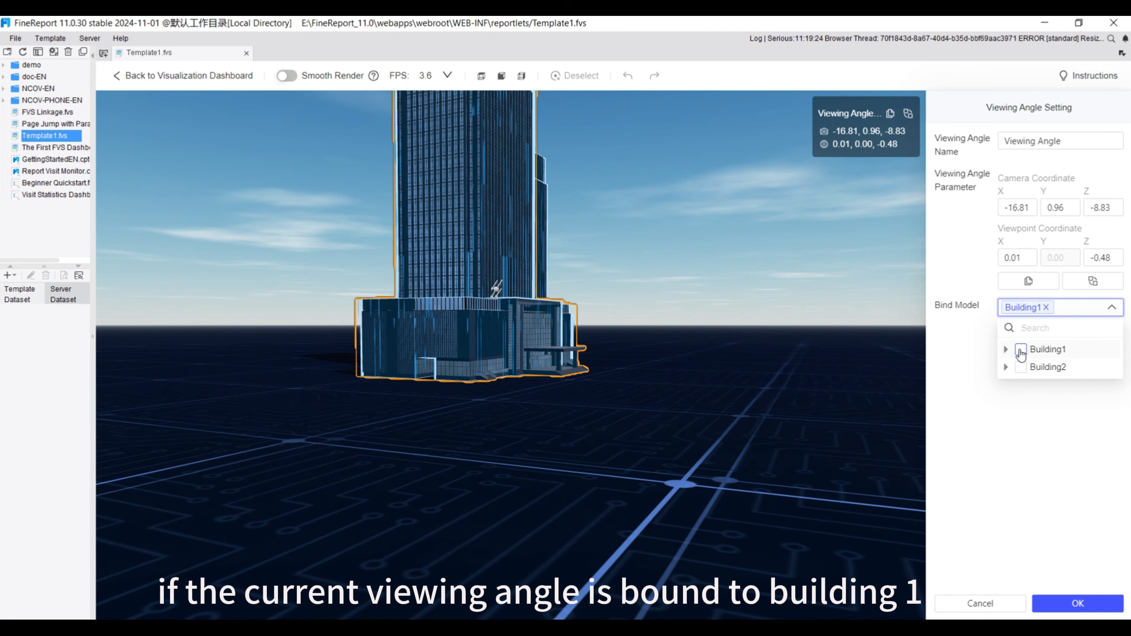
click(1069, 468)
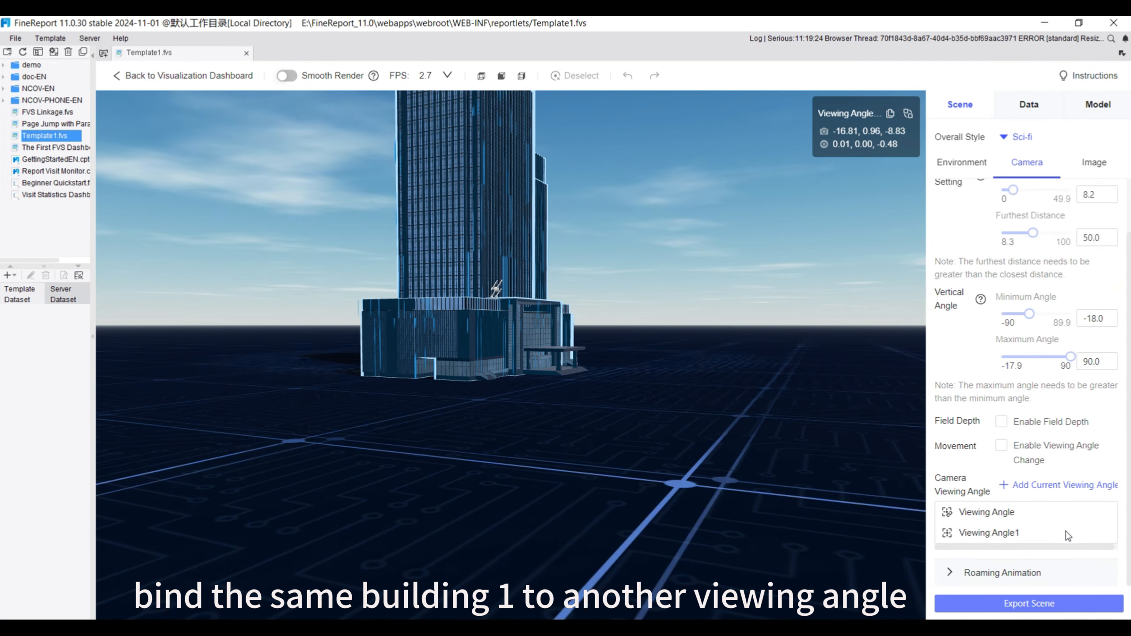
Bind the Building1 model to Viewing Angle1 and confirm the settings
click(1062, 533)
click(1087, 307)
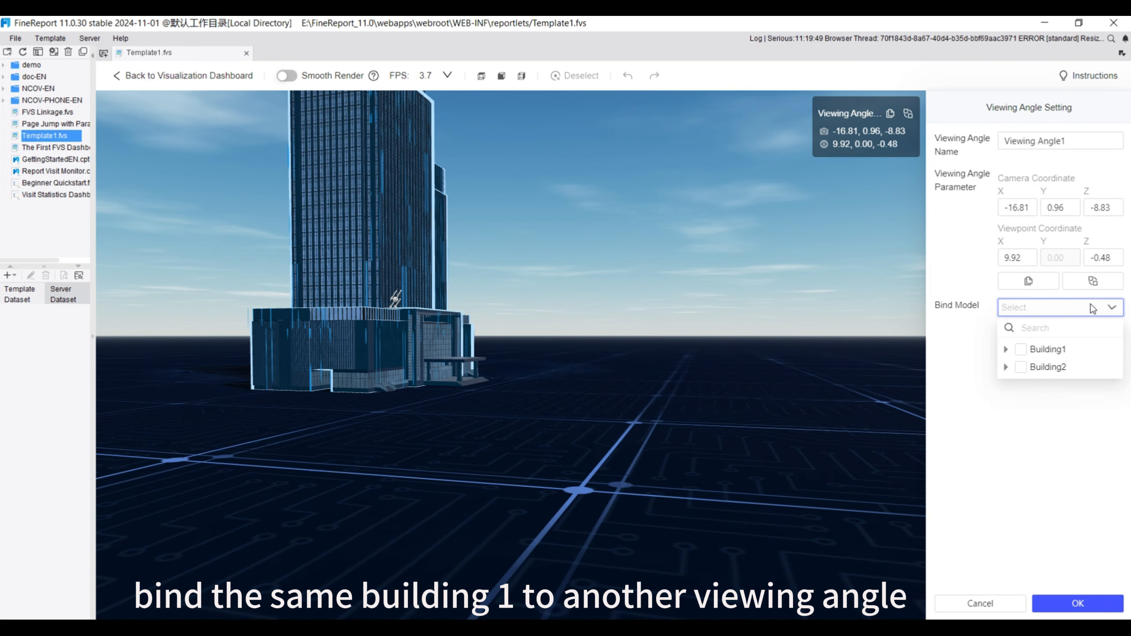
click(1021, 350)
click(1074, 605)
Check the model binding in the settings of the first saved Viewing Angle and close them without changes
click(1056, 512)
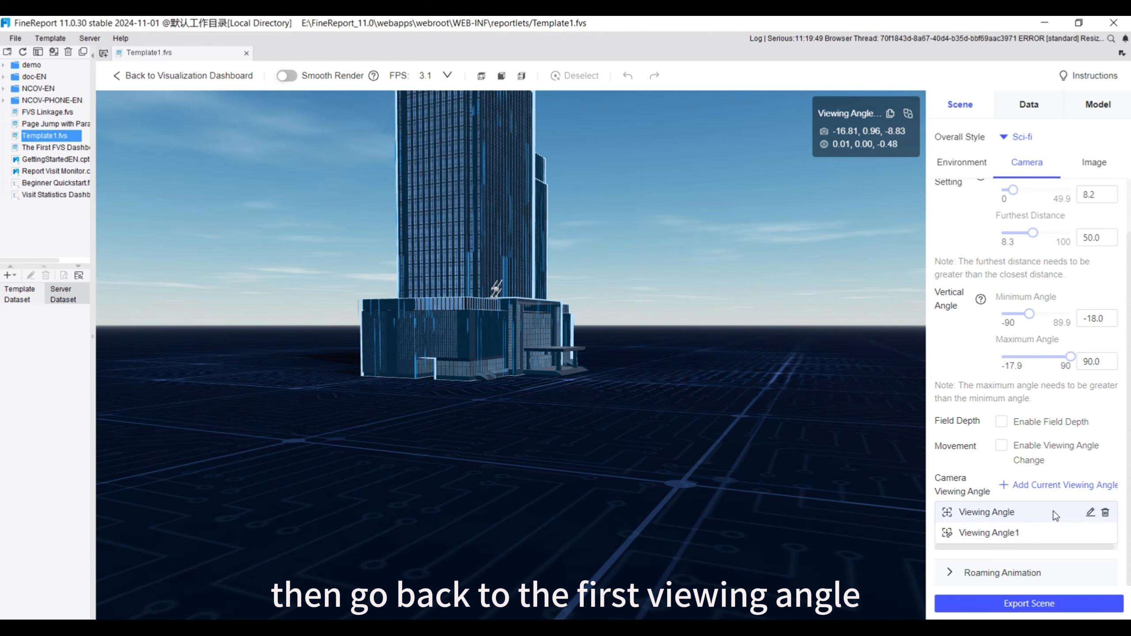
click(1092, 513)
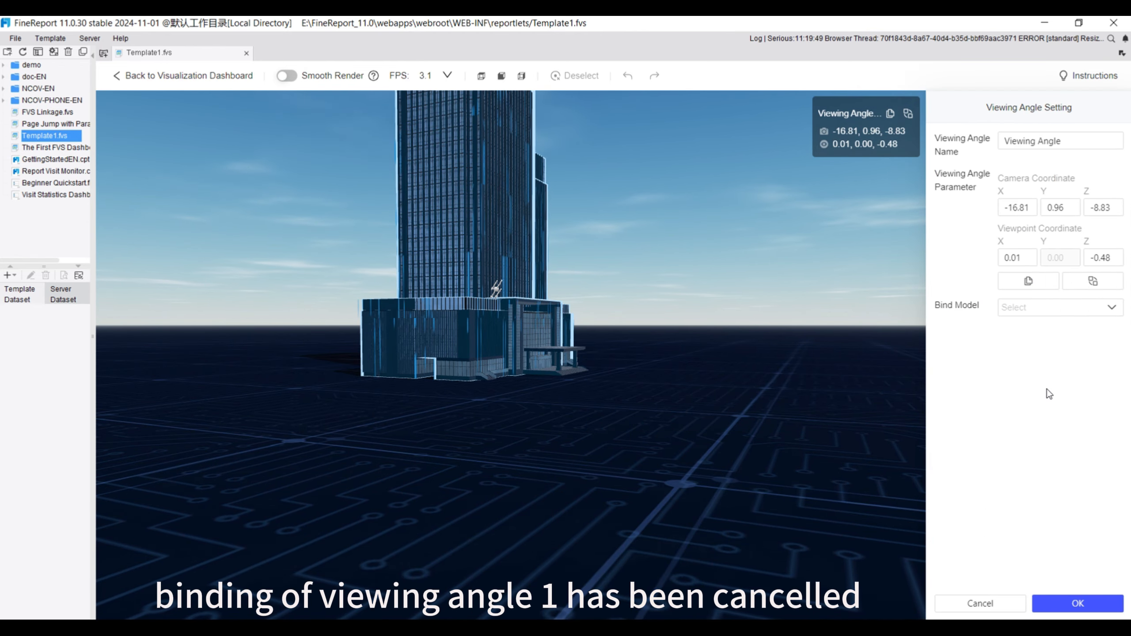
click(988, 604)
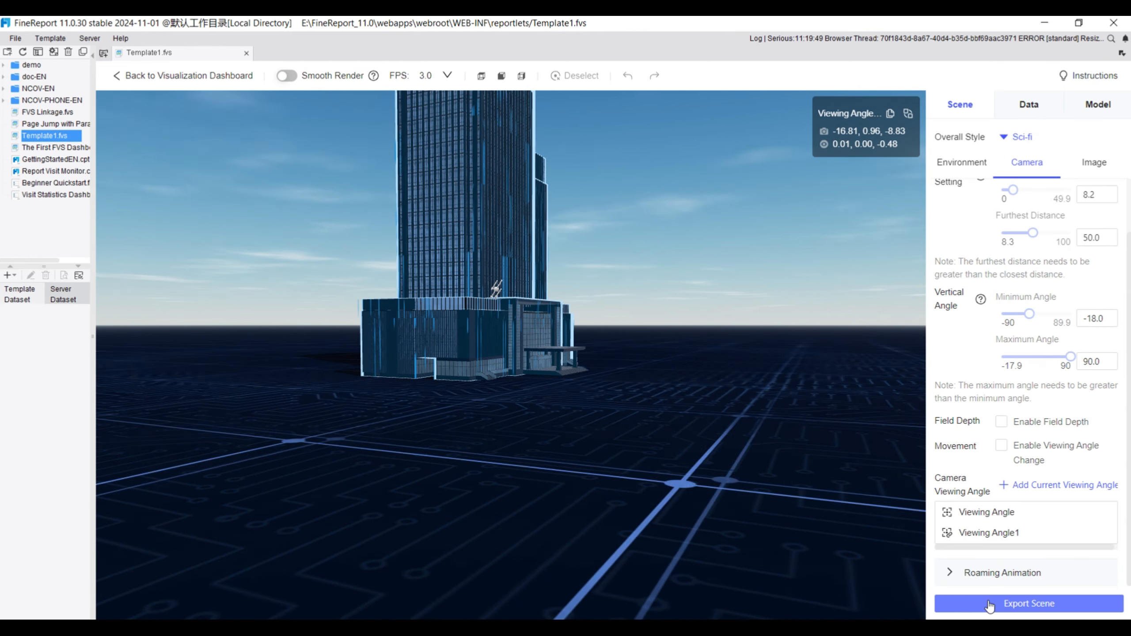
Add a third camera viewing angle, rotating the scene to show both buildings from camera coordinates of about 17.95, 4.21, 3.26
click(1025, 485)
drag(512, 474, 696, 486)
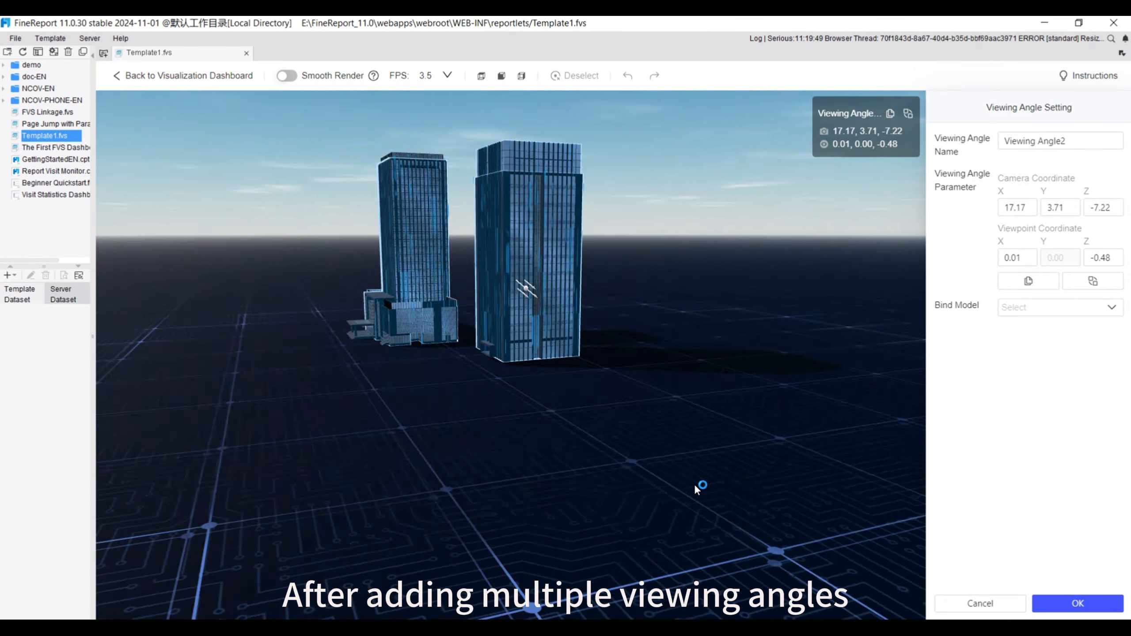
click(1065, 606)
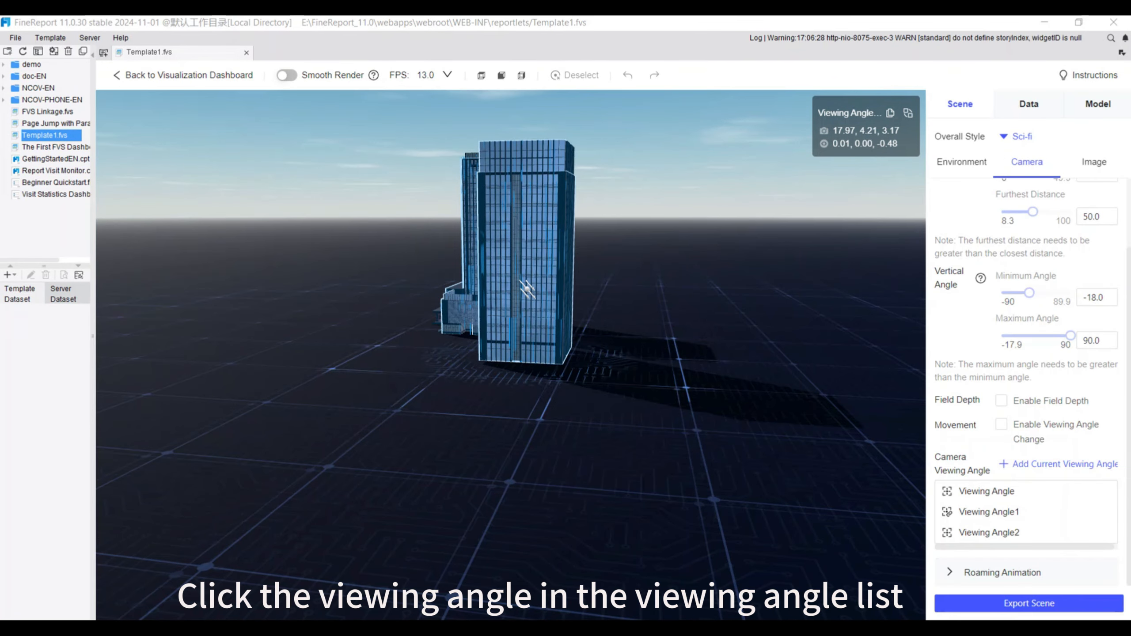
Switch the scene in turn to the saved Viewing Angle, Viewing Angle1 and Viewing Angle2
click(1005, 494)
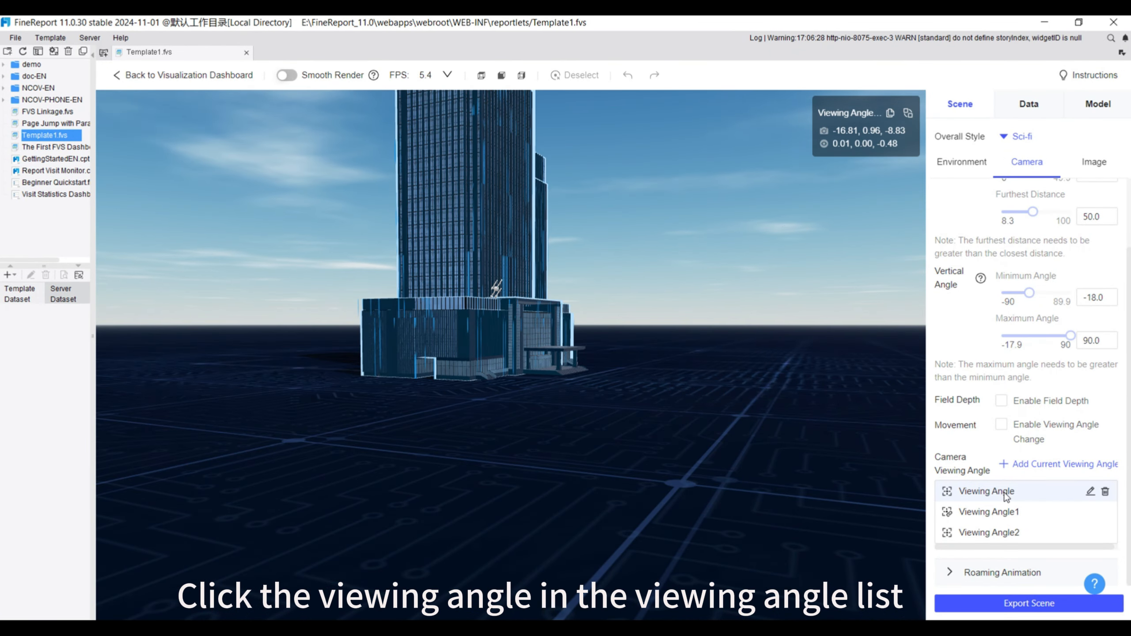
click(1001, 514)
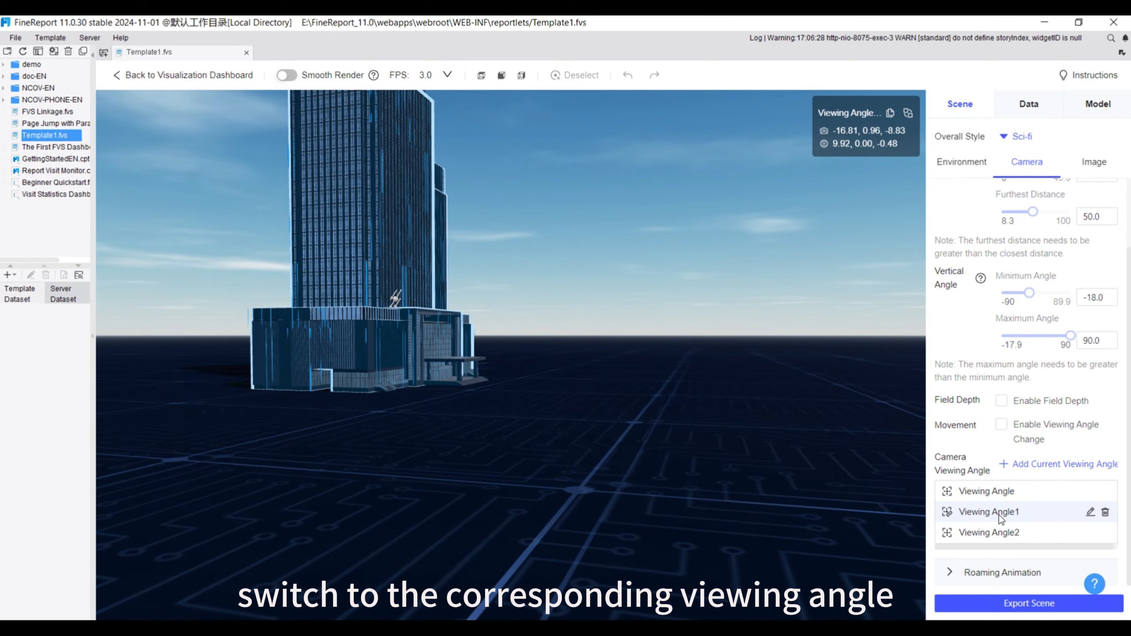
click(1000, 533)
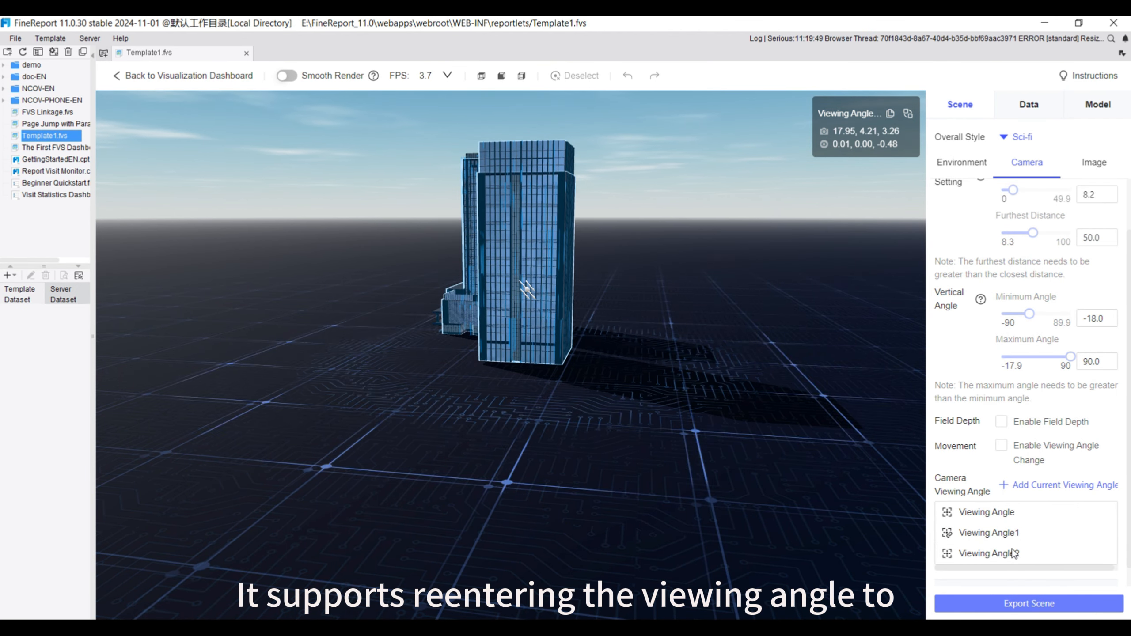
Examine which models can be bound in the settings of the first saved Viewing Angle and cancel
mouse_move(1090, 518)
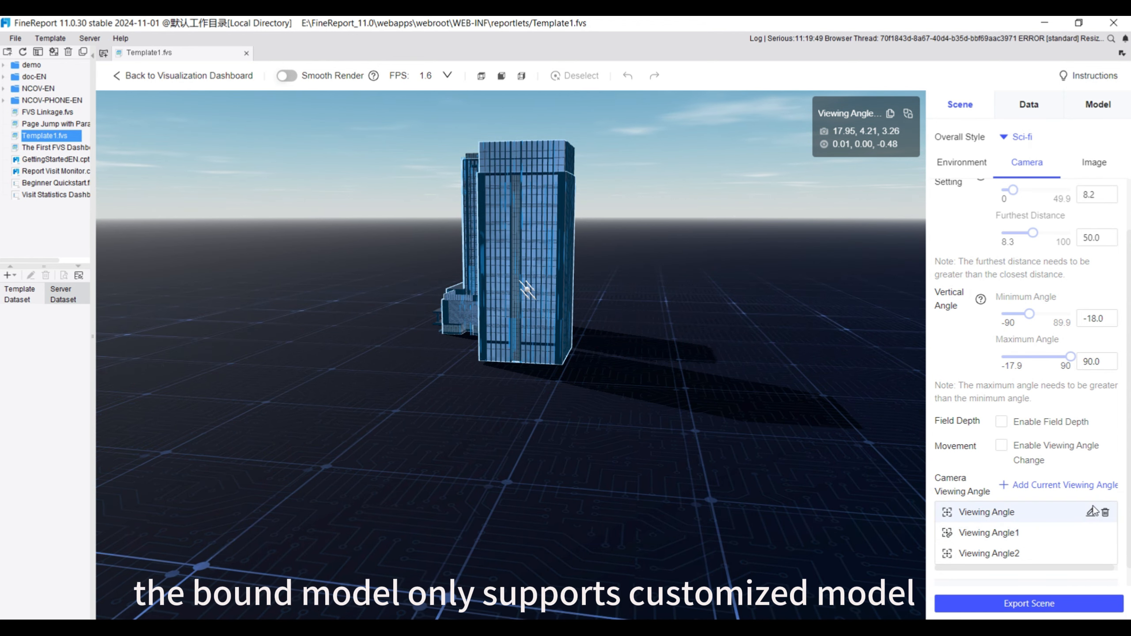
click(1090, 513)
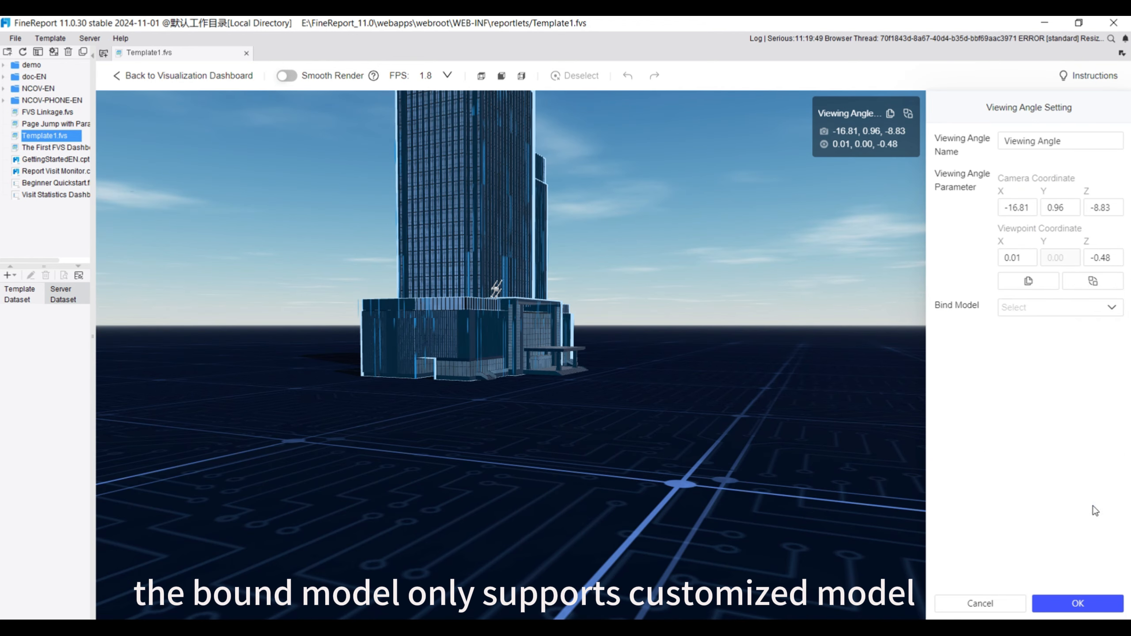
click(1114, 308)
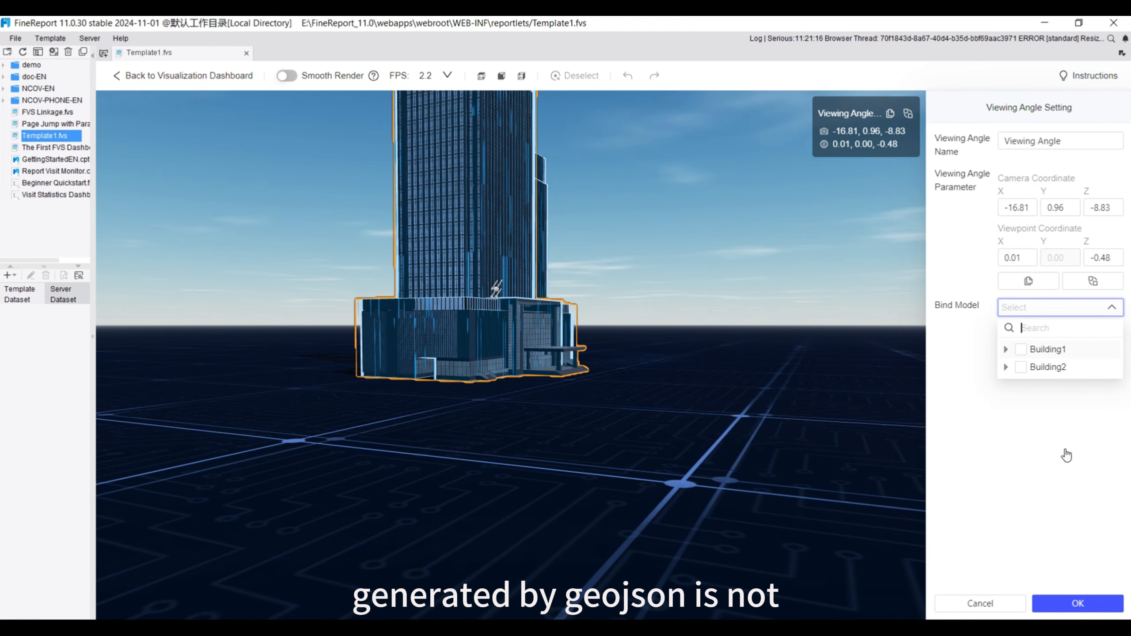
click(974, 606)
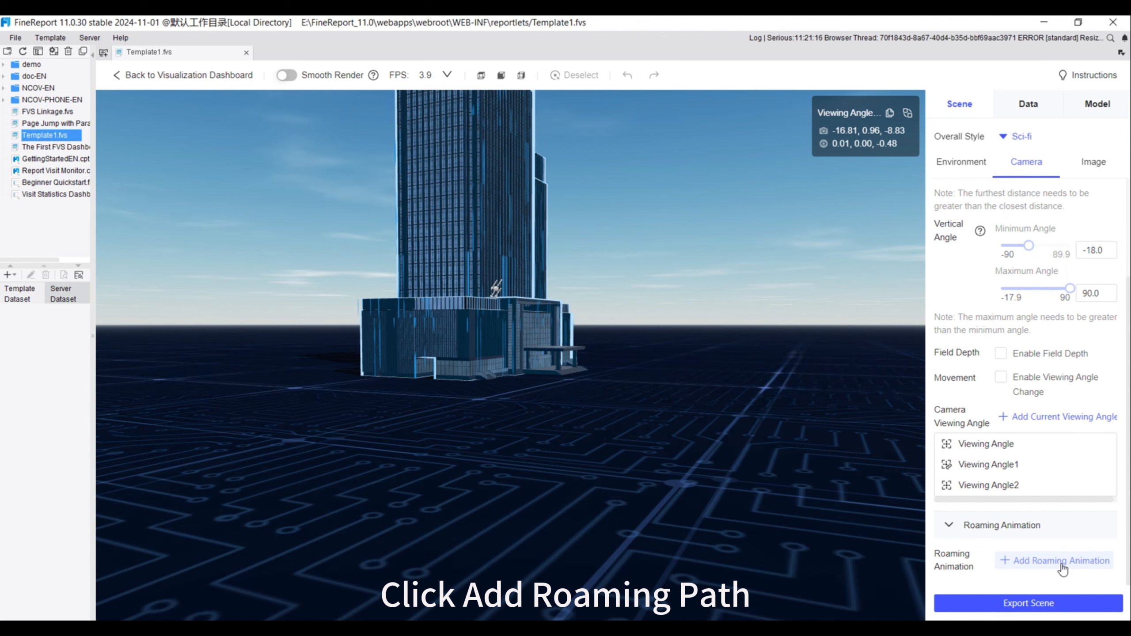
Add a roaming animation path and add the current view as its first viewing angle
click(1062, 562)
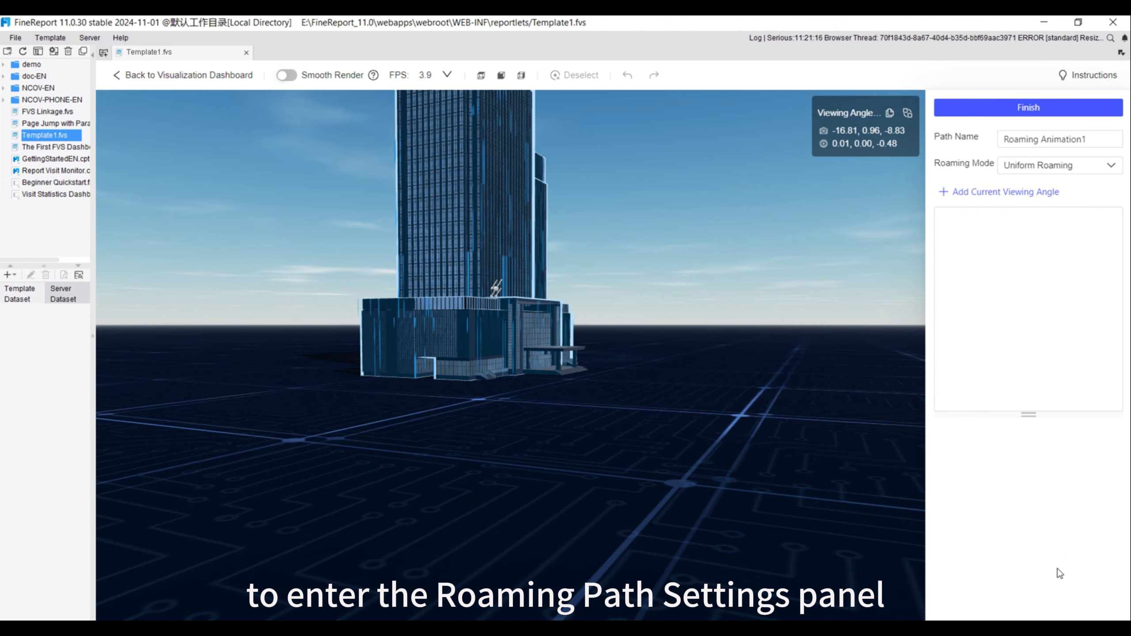
click(1096, 139)
click(984, 145)
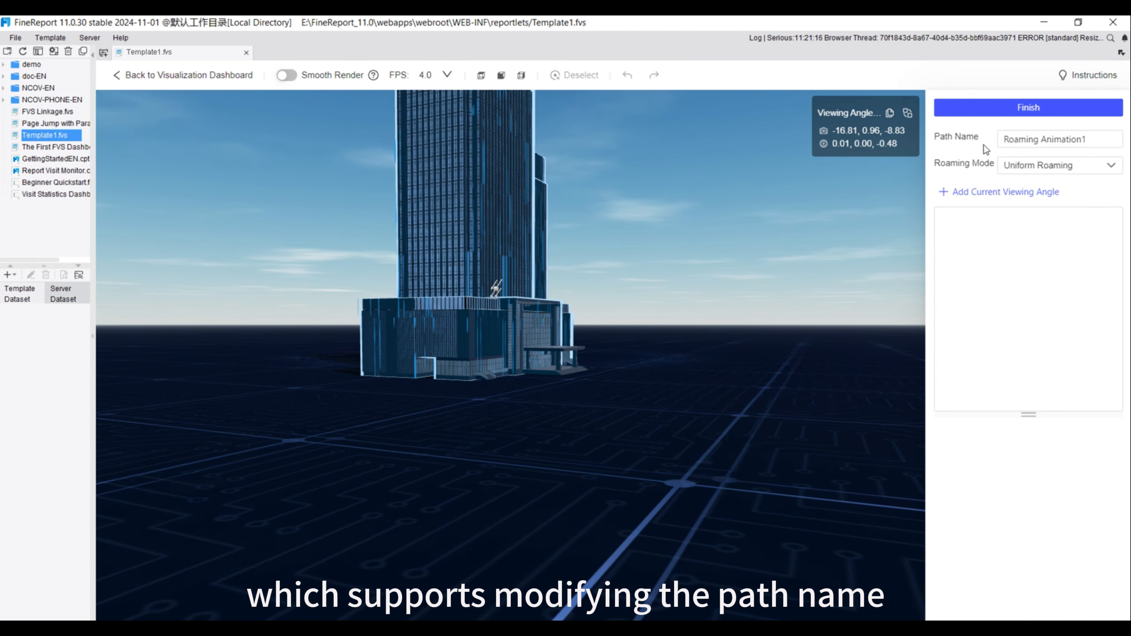
click(954, 194)
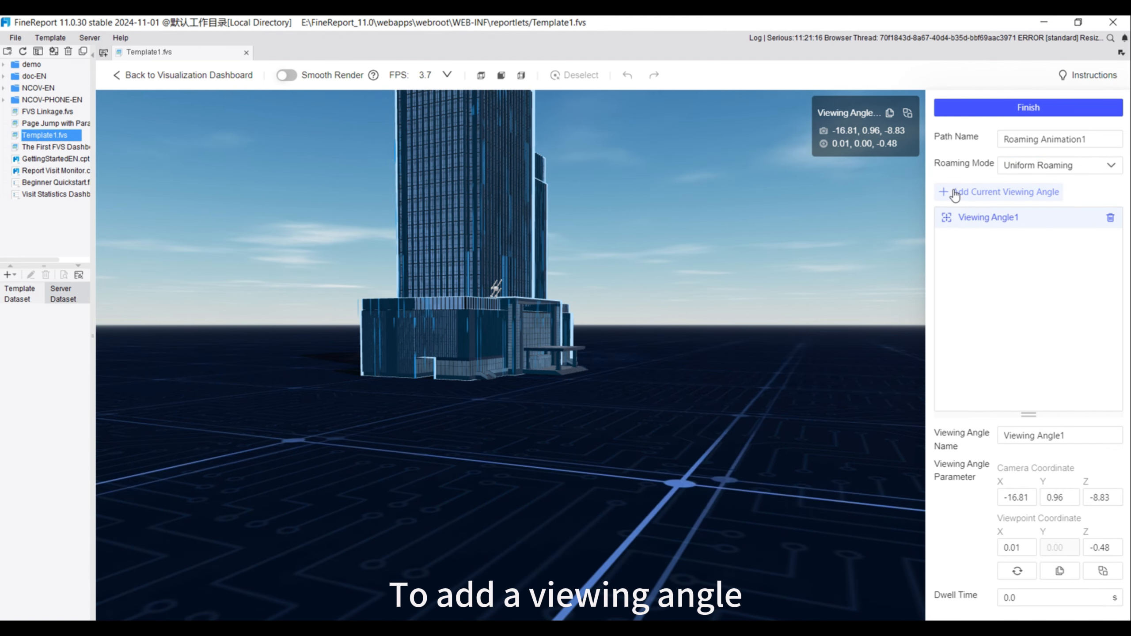
Add three more viewing angles to the roaming path, rotating the scene around the buildings before each, and return to the path's first view
drag(648, 386, 690, 392)
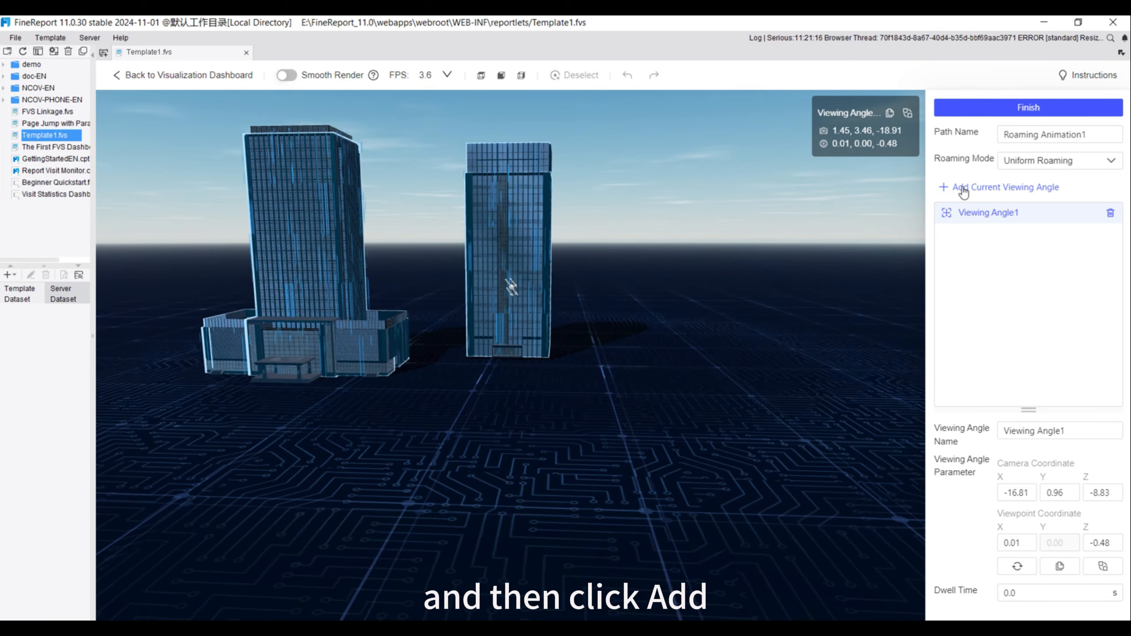
click(963, 193)
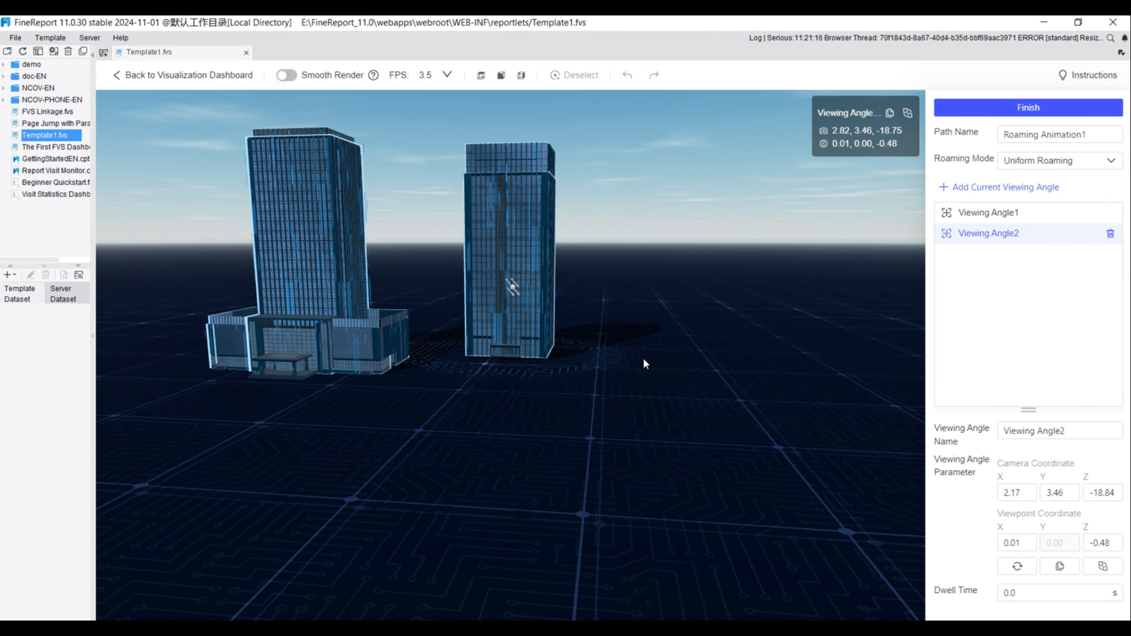
mouse_move(643, 358)
mouse_down()
mouse_move(633, 355)
mouse_move(644, 363)
mouse_up()
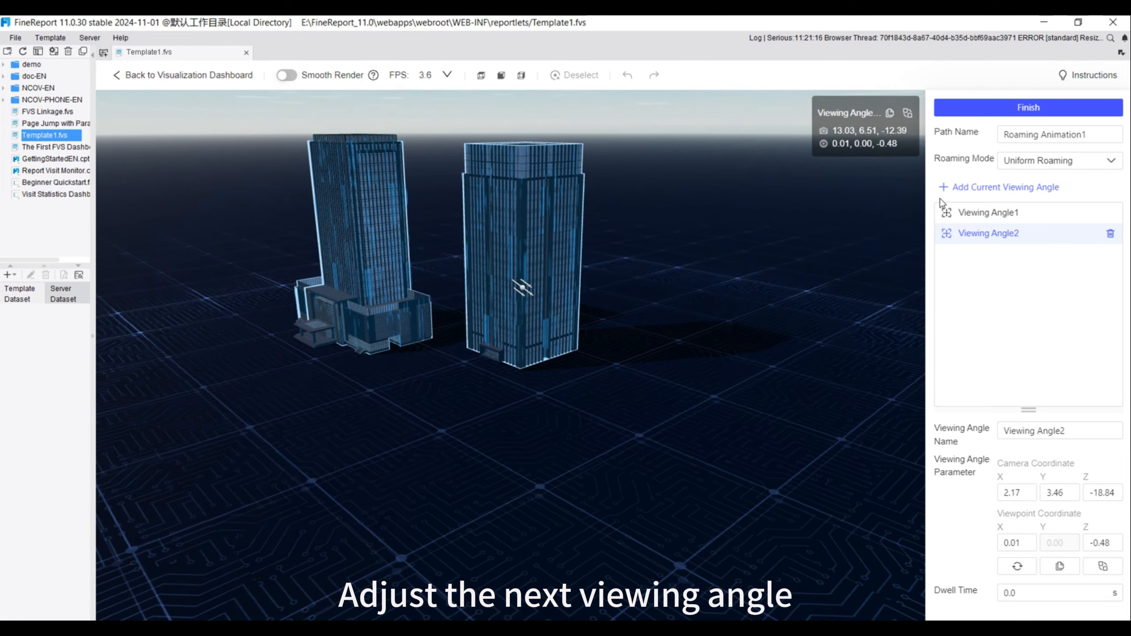
click(977, 192)
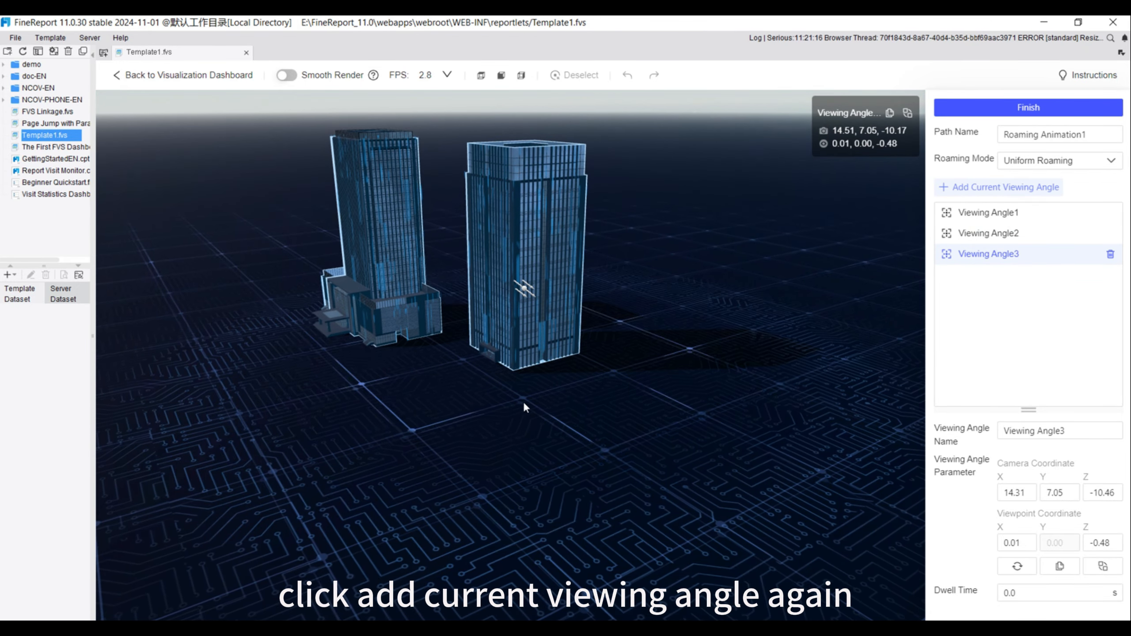
drag(523, 402, 653, 395)
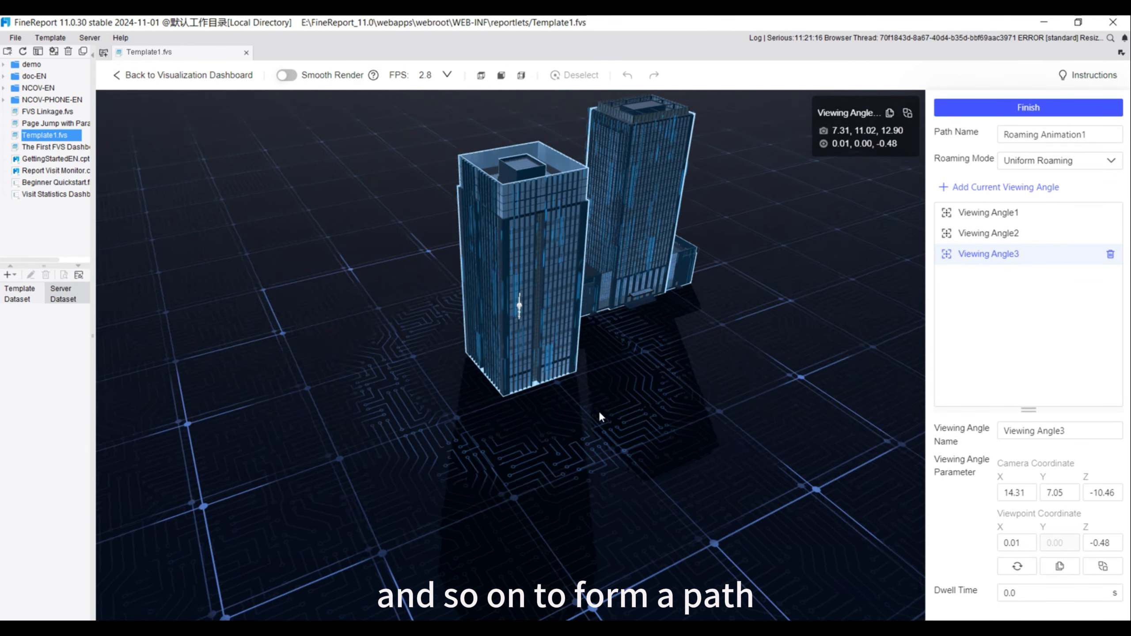
click(977, 187)
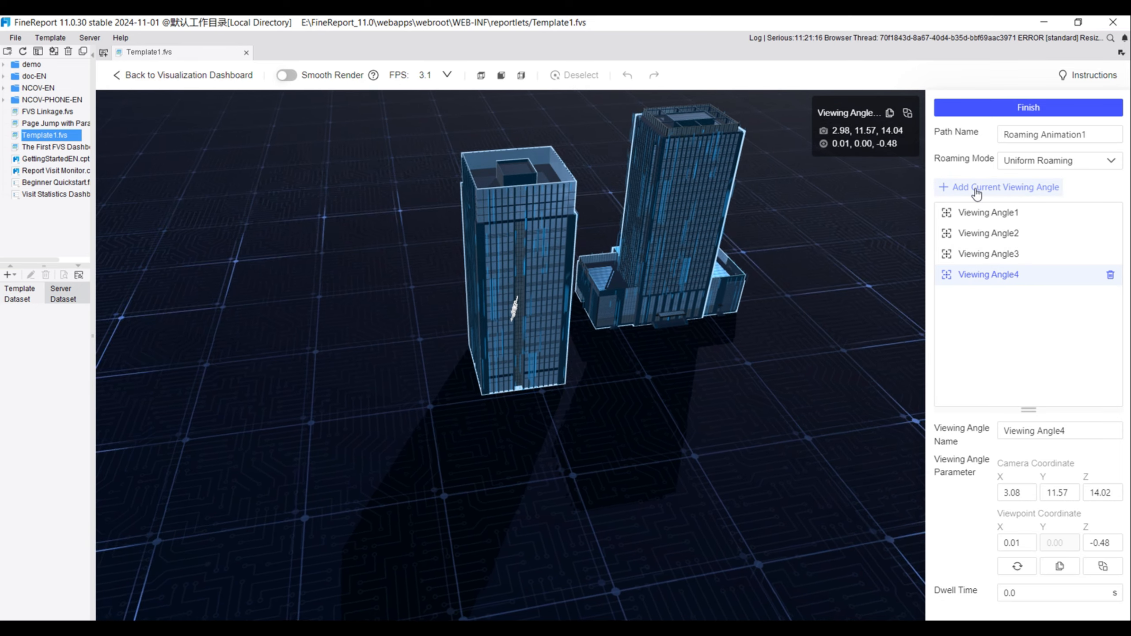
click(996, 215)
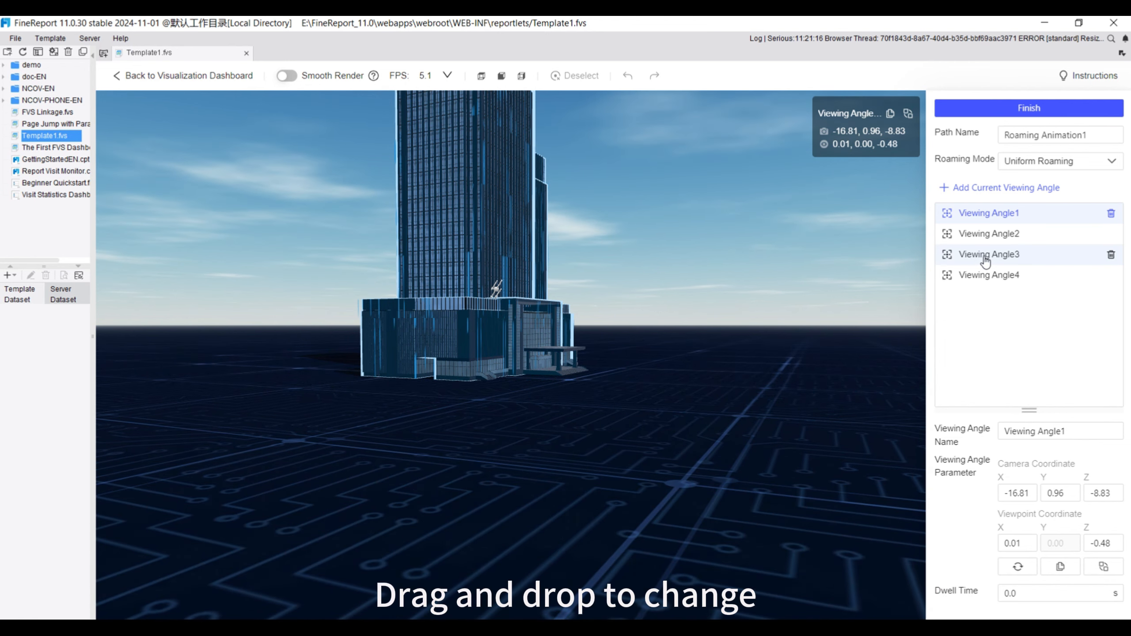
Try to move the roaming path's third viewing angle to the start of the list and update Viewing Angle1's parameters to a rotated view
drag(980, 255, 988, 213)
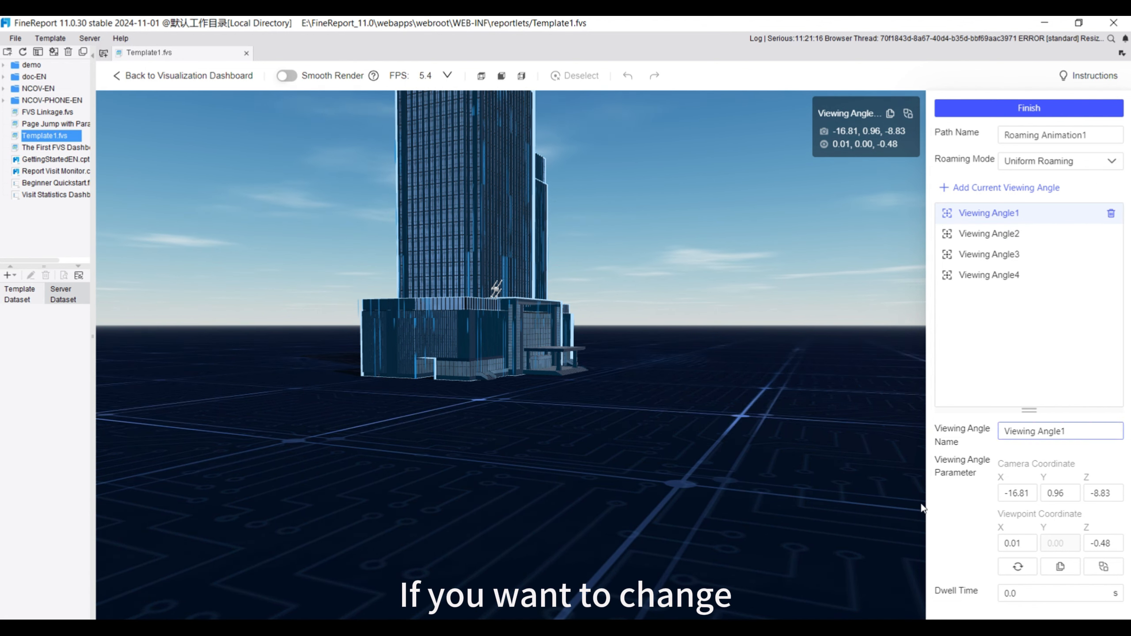
drag(667, 414, 643, 417)
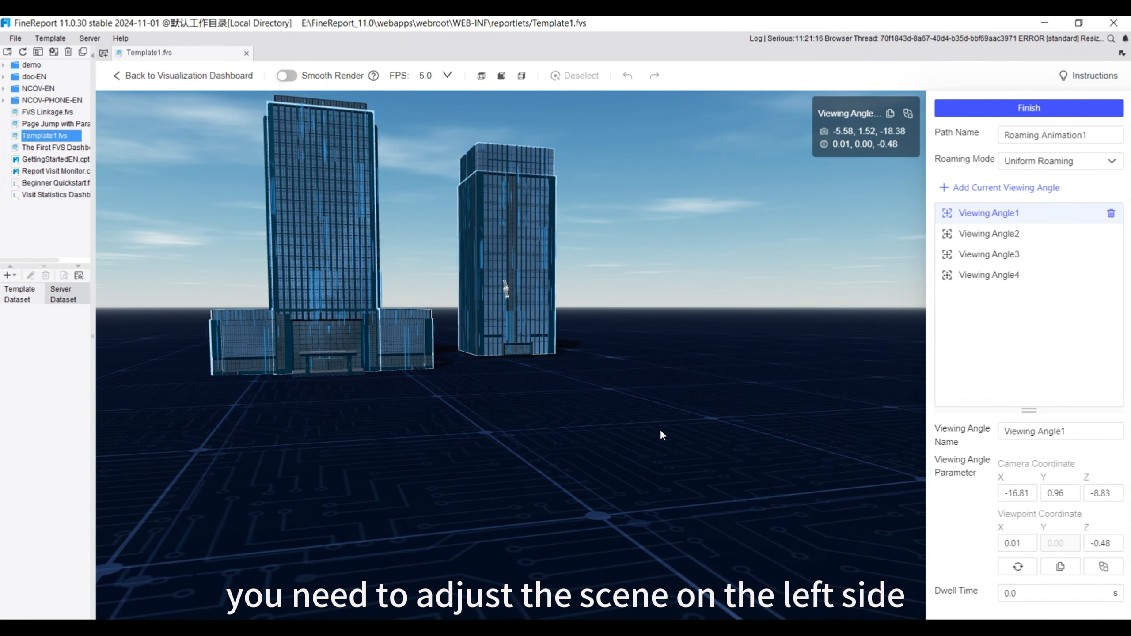
click(1018, 567)
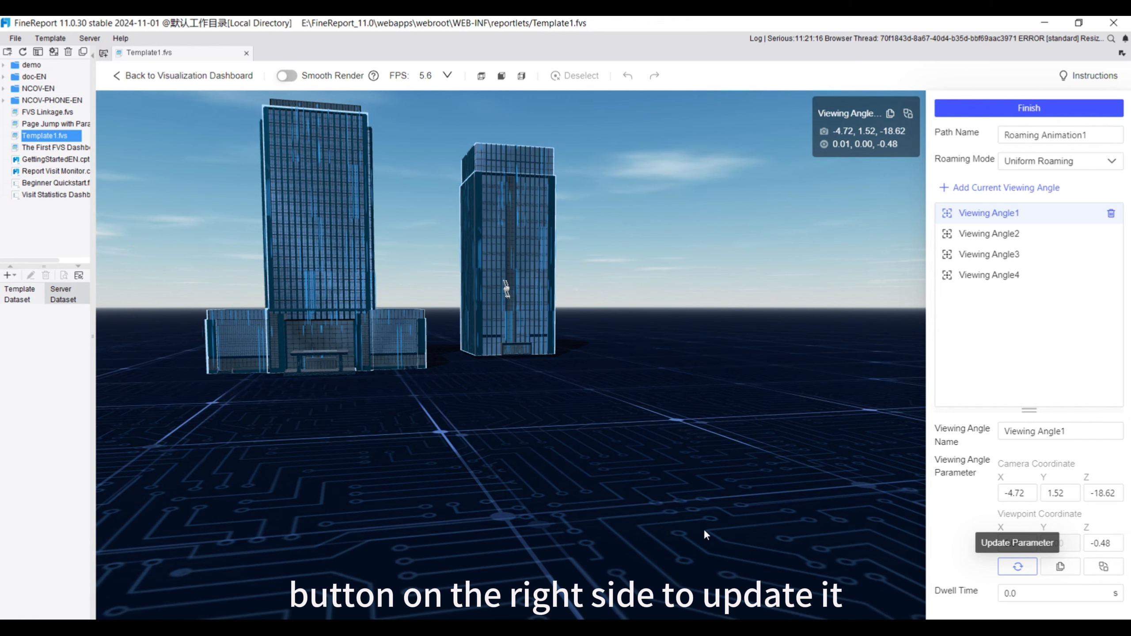
Set the dwell time of the roaming path's Viewing Angle1 to 2 s and of Viewing Angle2 to 3 s
click(1022, 594)
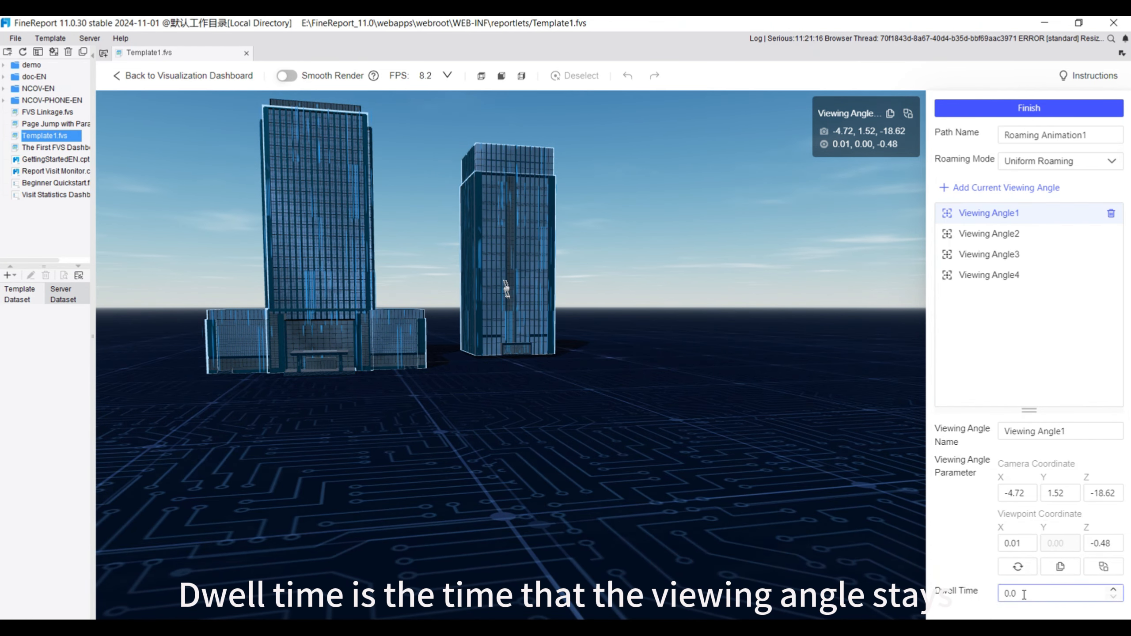
text(2)
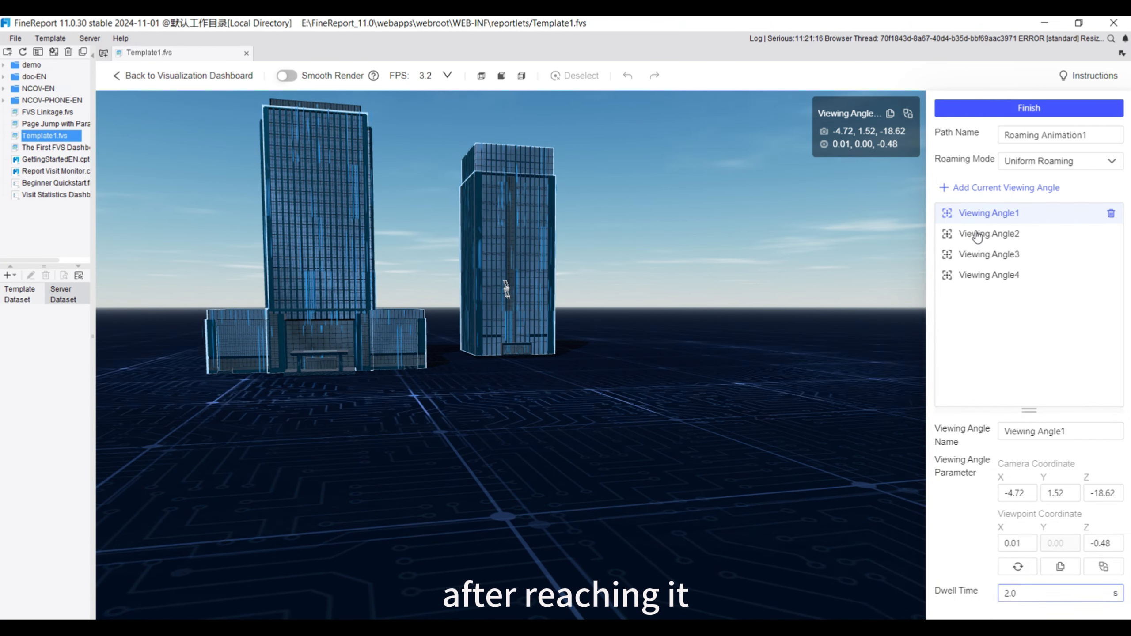
click(975, 233)
click(1029, 591)
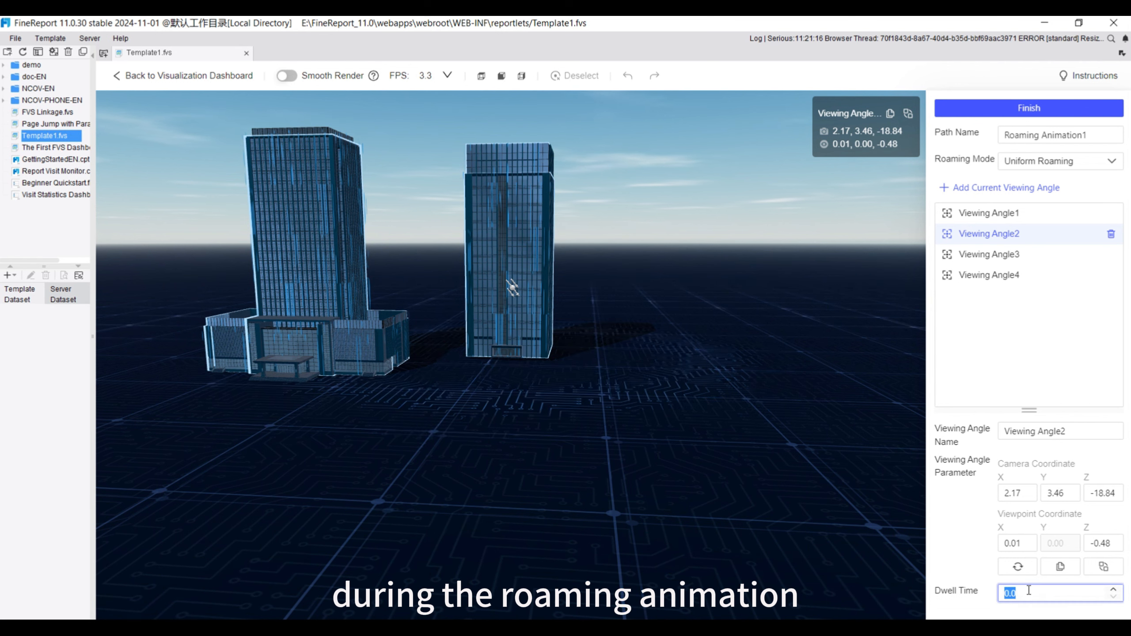
text(3)
click(974, 601)
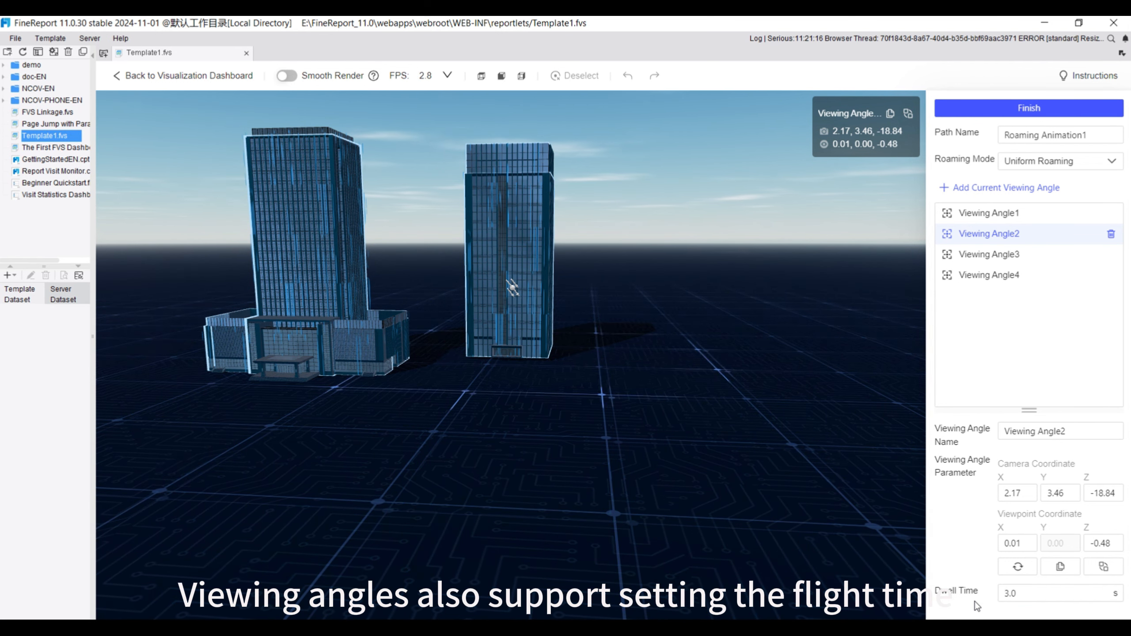
Change the roaming mode to Custom Roaming and set the flight time of Viewing Angle2 and Viewing Angle3 to 3 s
click(1096, 162)
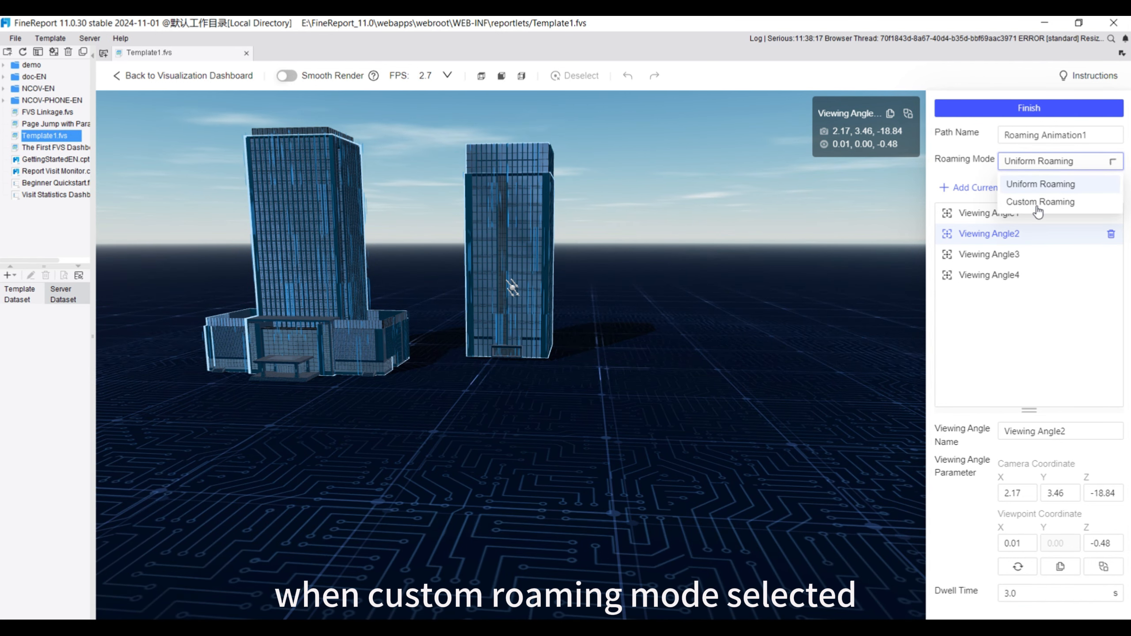
click(1037, 202)
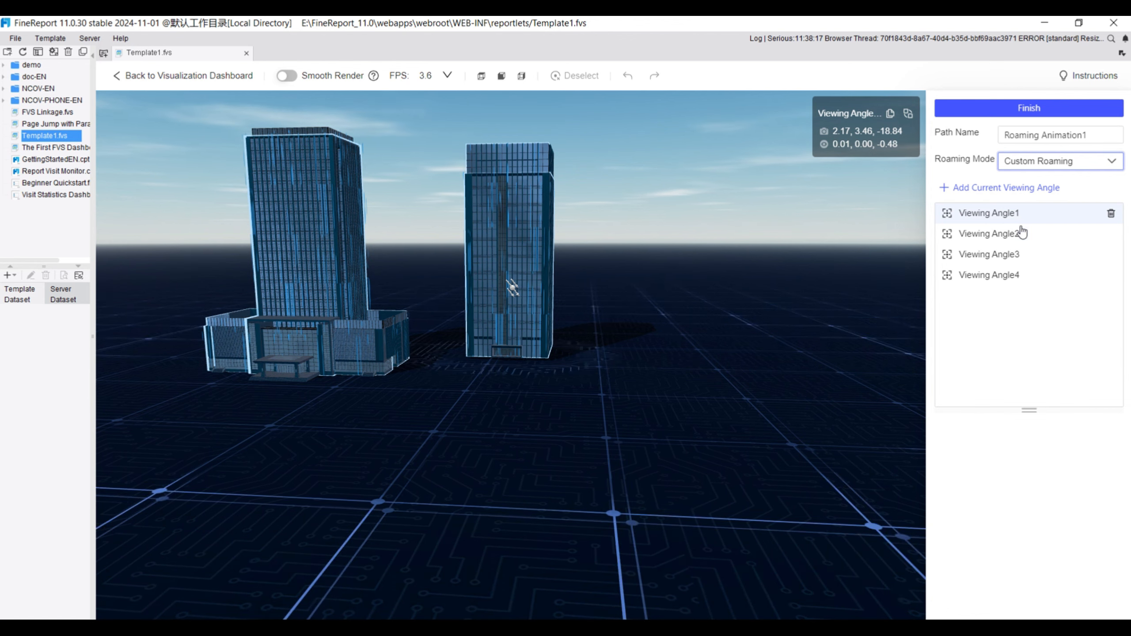
click(1007, 214)
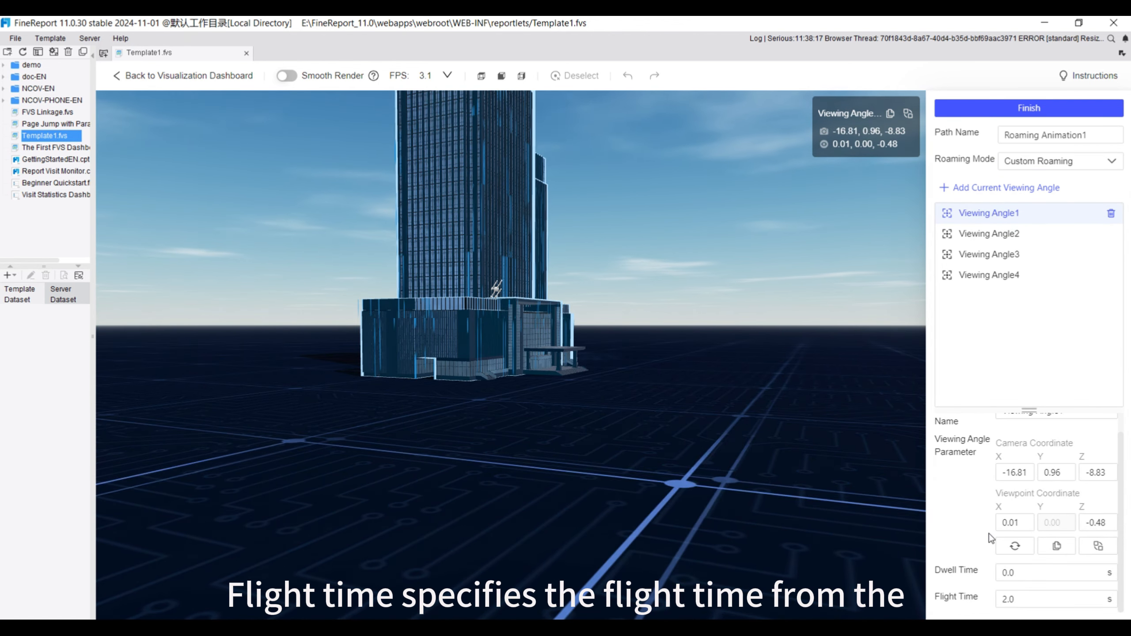
click(993, 234)
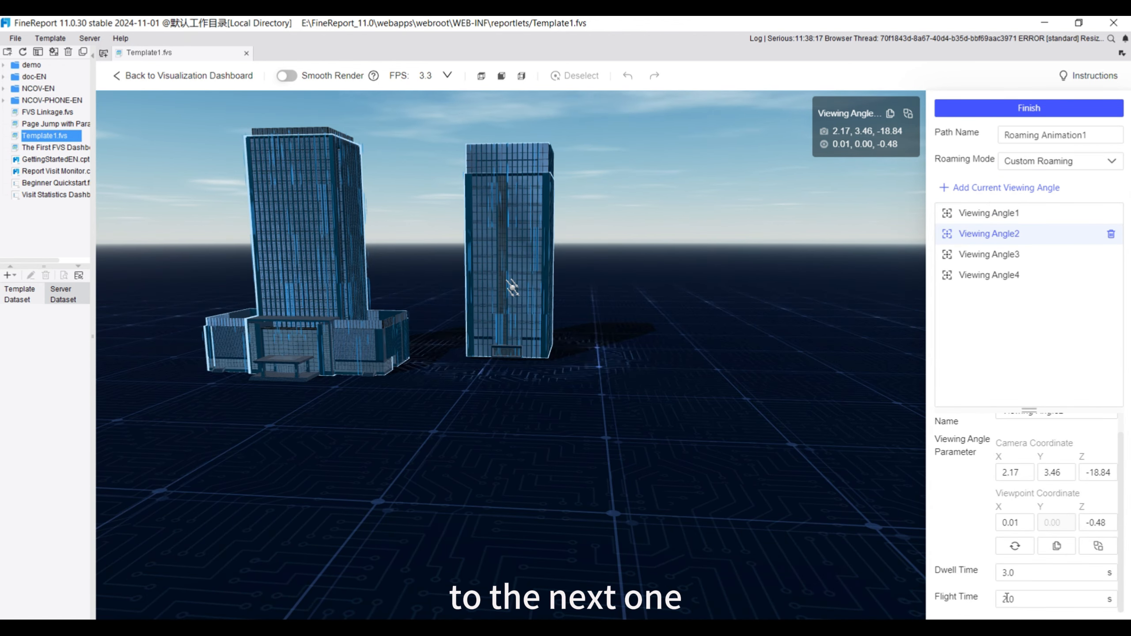
double_click(1021, 598)
click(998, 254)
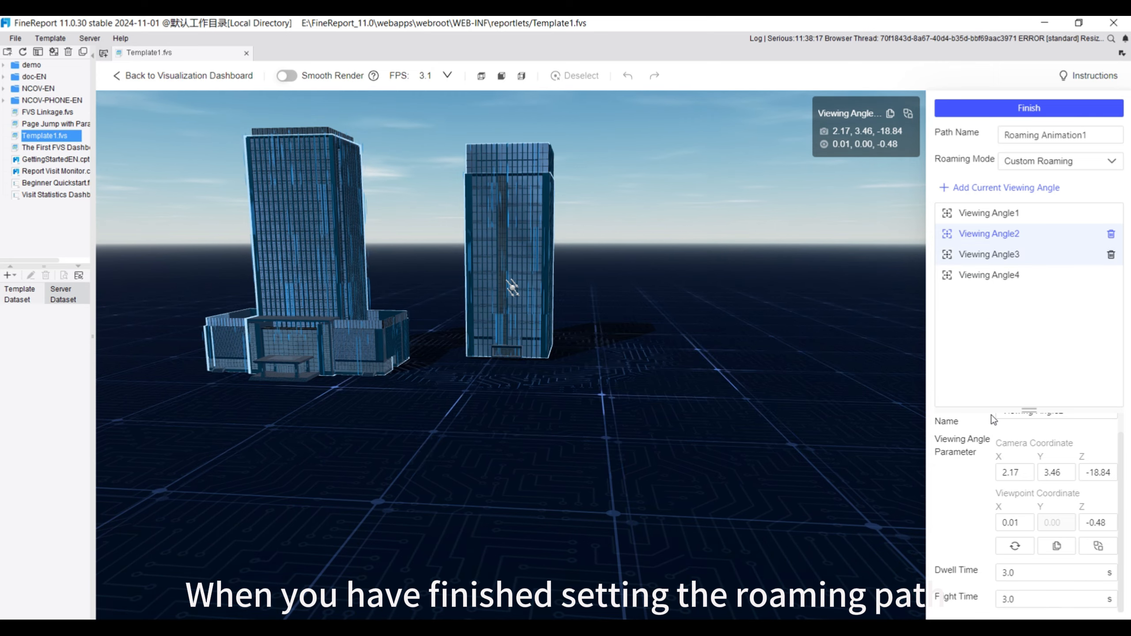
double_click(1007, 599)
text(3)
click(984, 613)
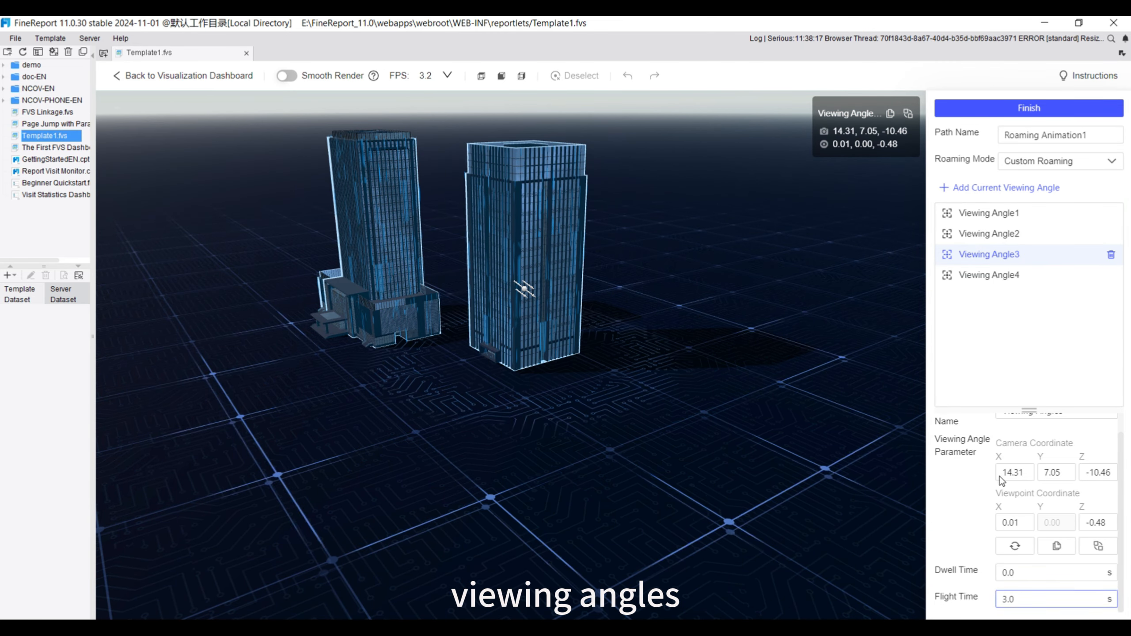
Finish the first roaming path, and add and finish a second roaming animation path
click(1028, 111)
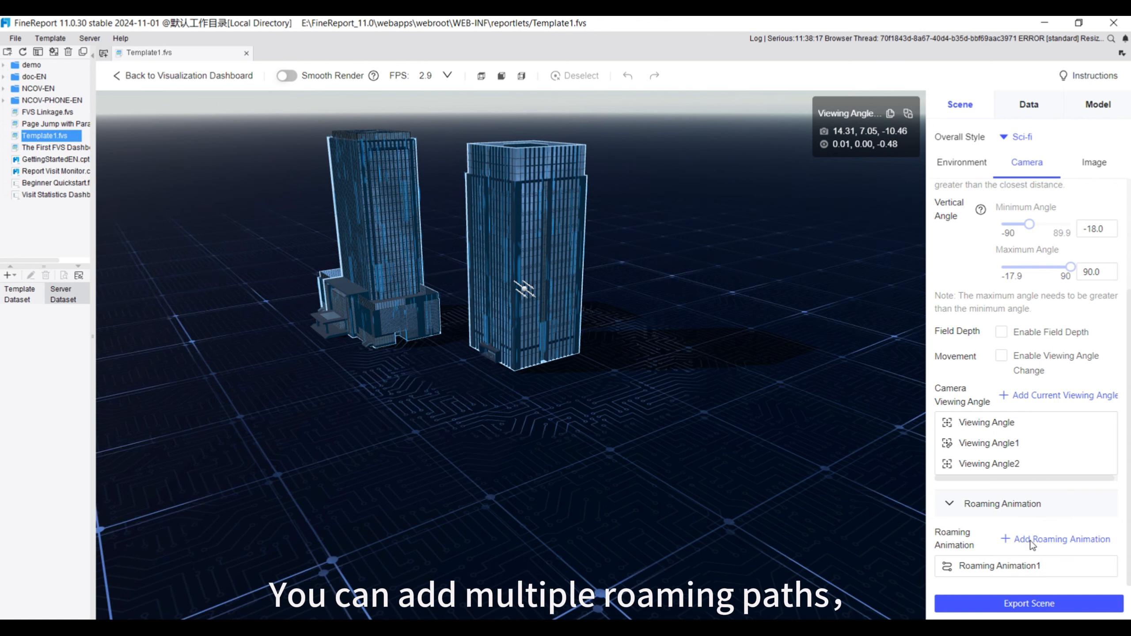
click(1005, 538)
click(1025, 109)
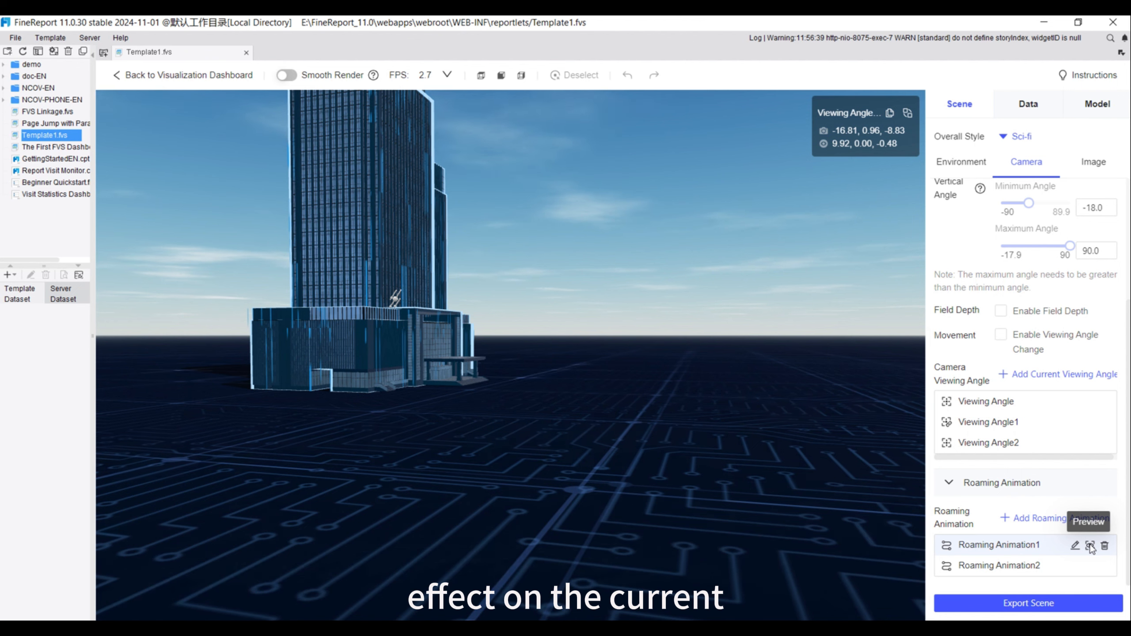
Preview Roaming Animation1 and exit, and preview it again while pausing and resuming the playback
click(1091, 546)
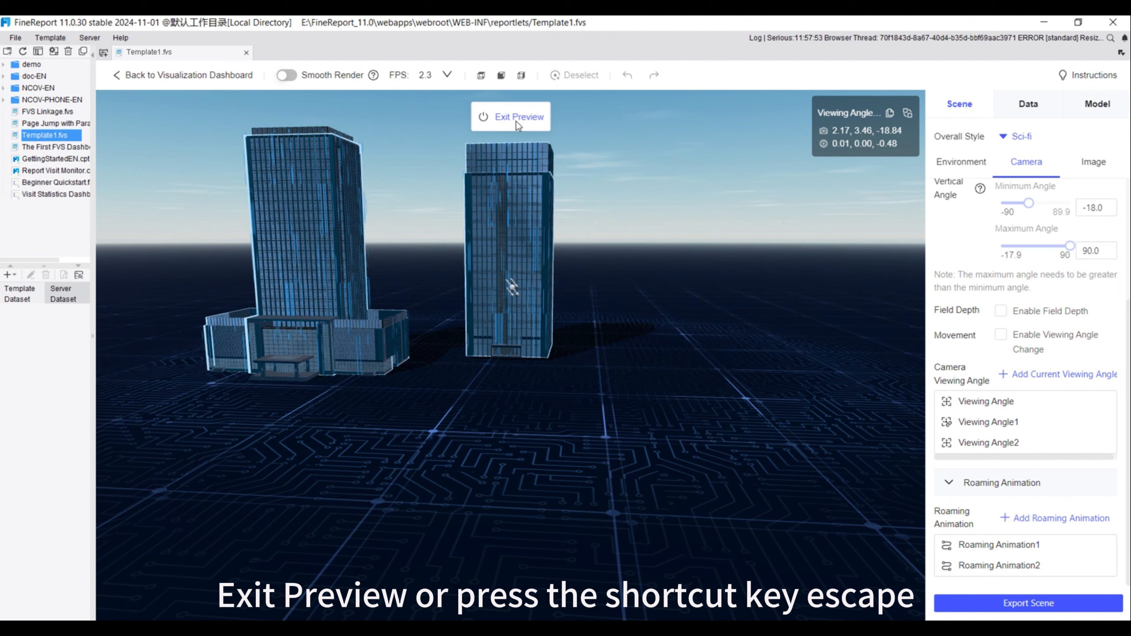
click(516, 118)
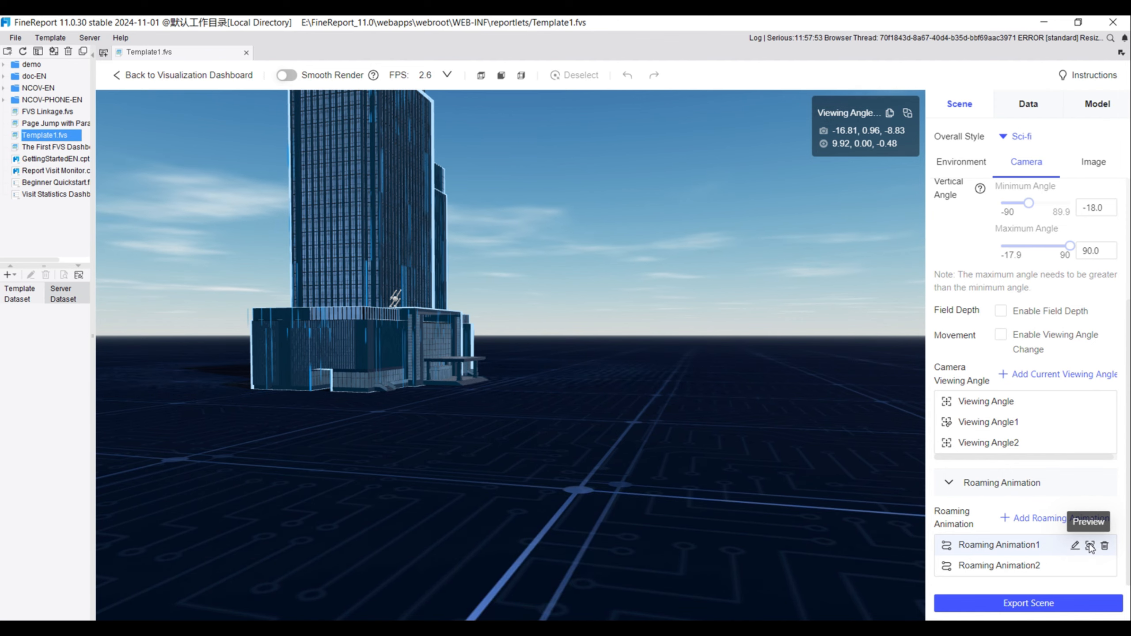
click(1090, 548)
key(space)
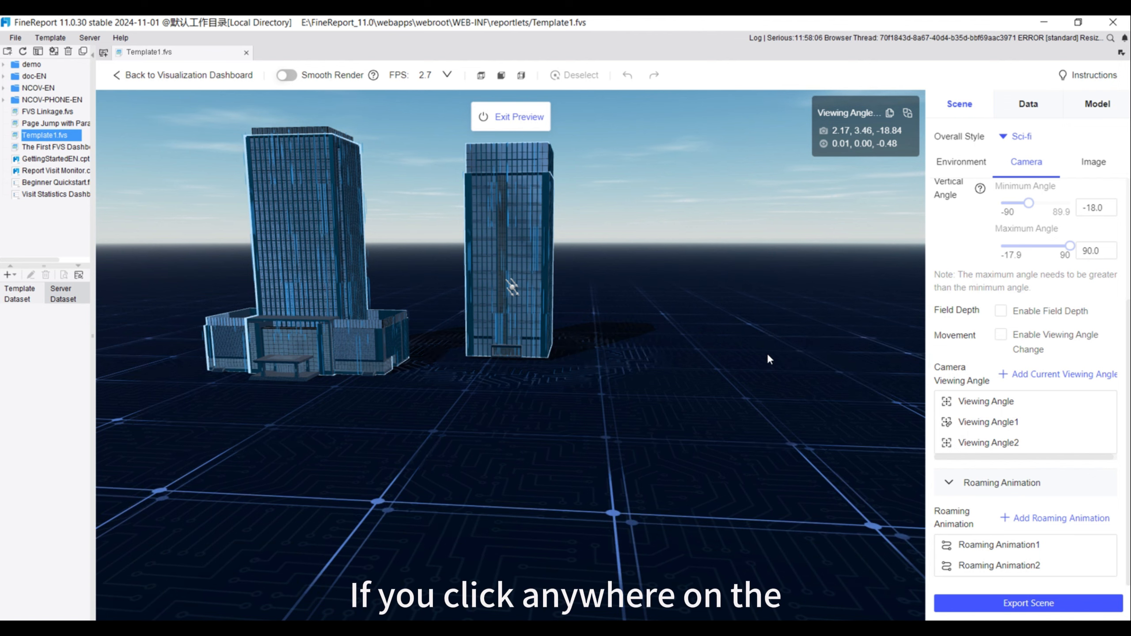
key(space)
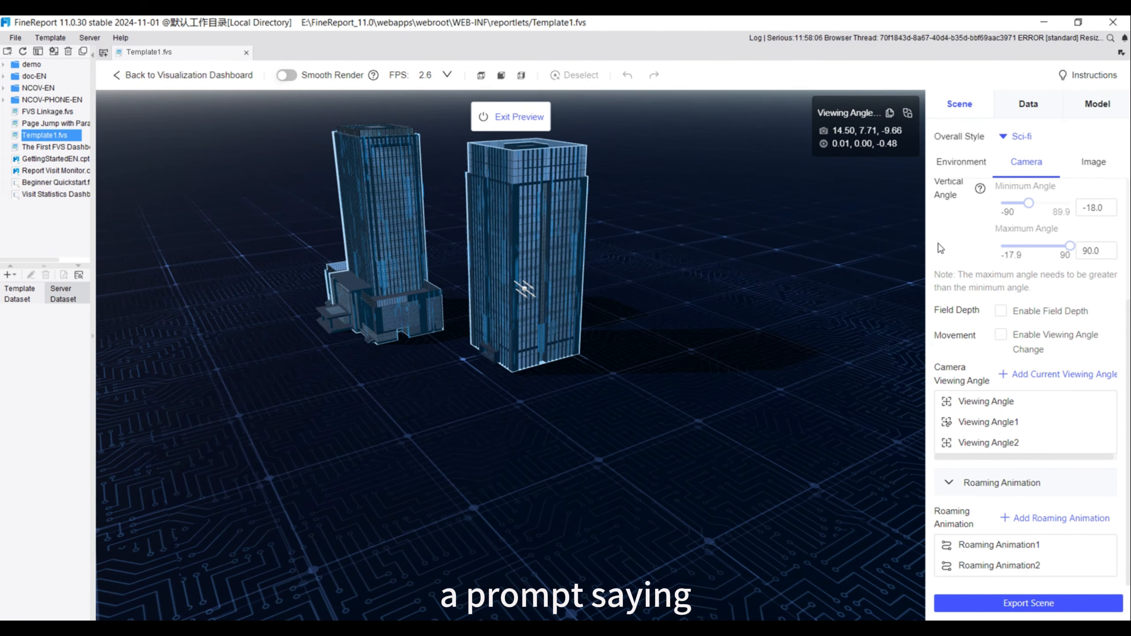
click(939, 244)
click(823, 291)
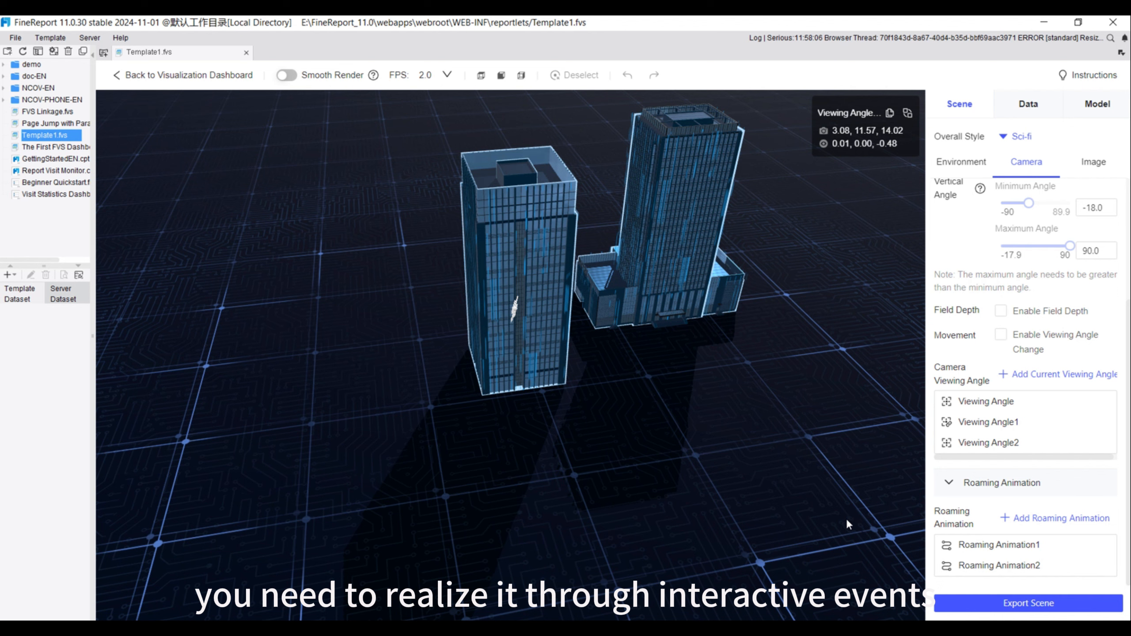
Return to the visualization dashboard and add a title component beside the 3D scene with the text "enable roaming"
click(118, 77)
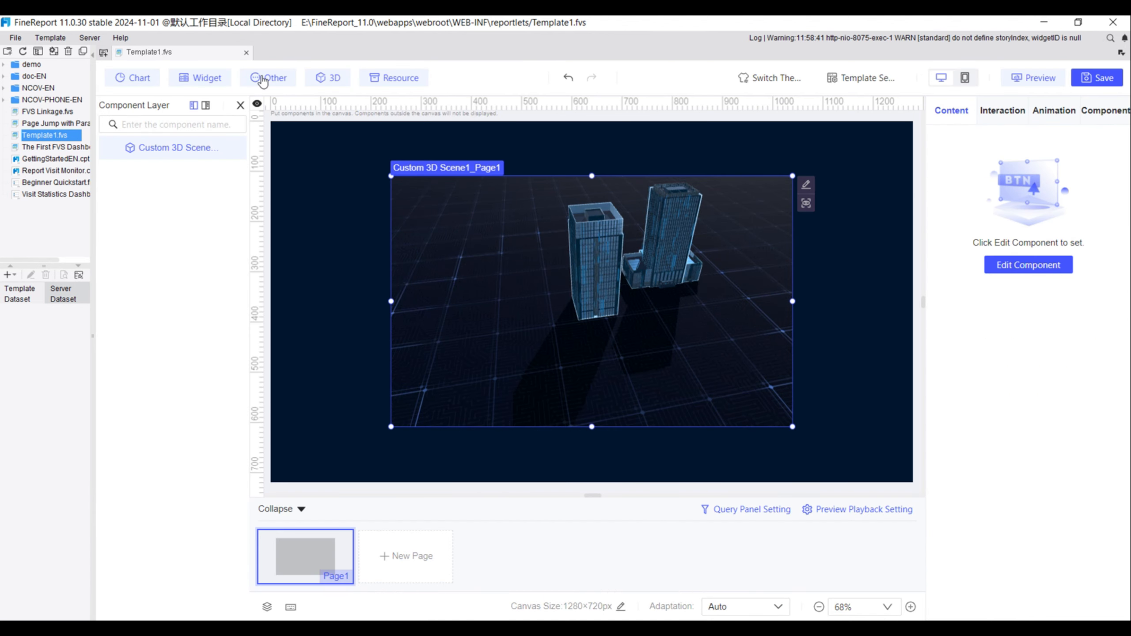
click(263, 78)
drag(177, 159, 323, 200)
triple_click(1063, 168)
key(BackSpace)
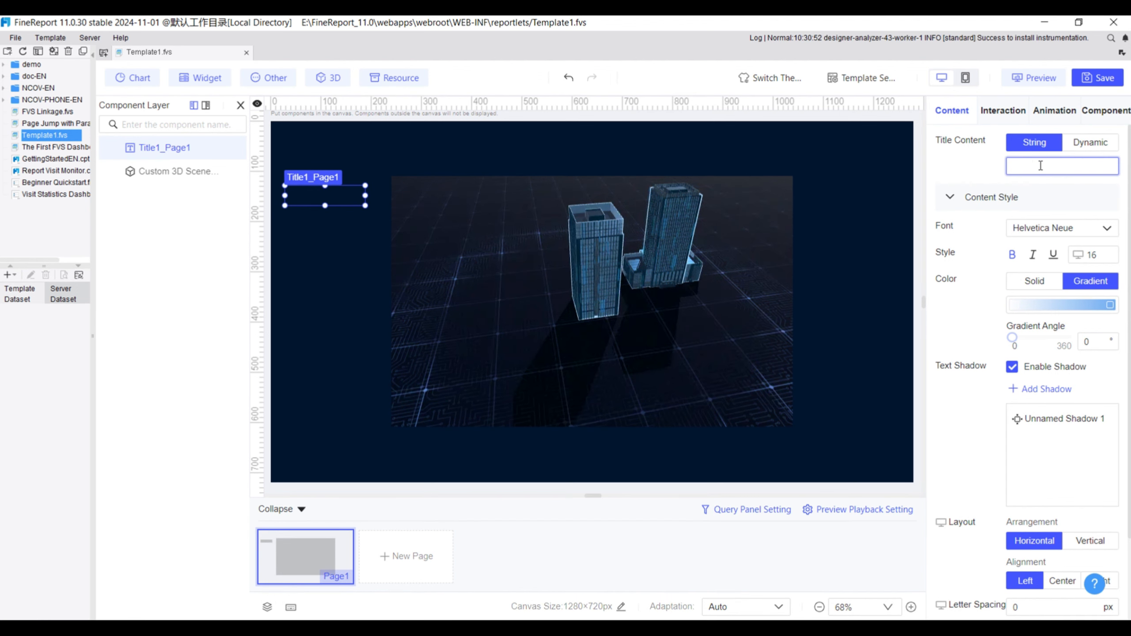
Add a click interaction event to the title component with 3D Roaming Animation as its execution
click(1005, 111)
click(967, 178)
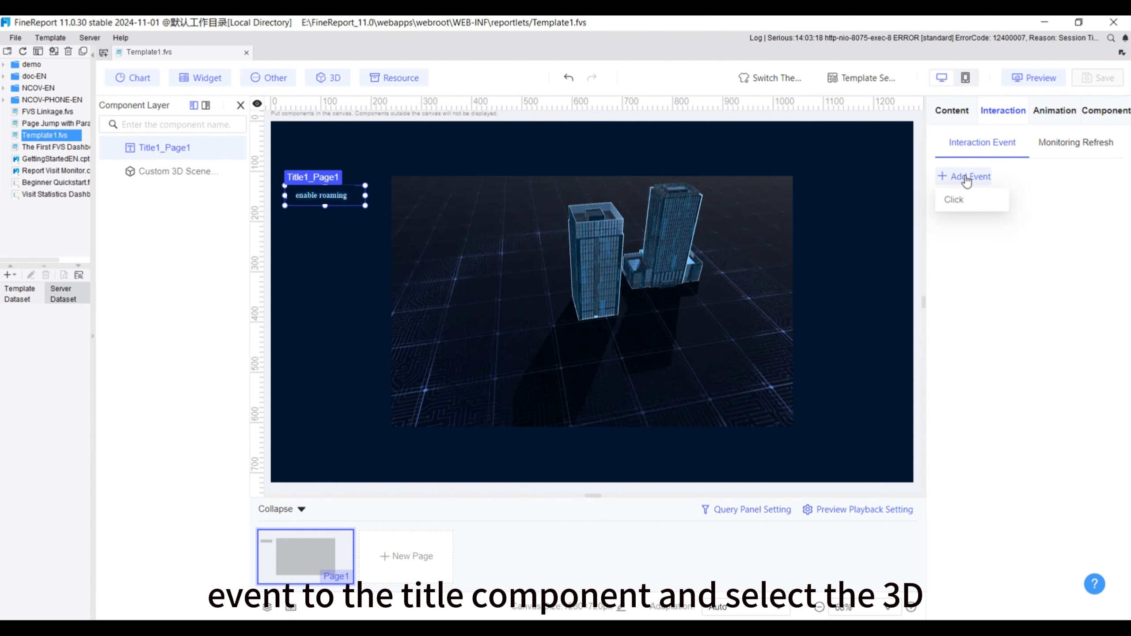
click(953, 201)
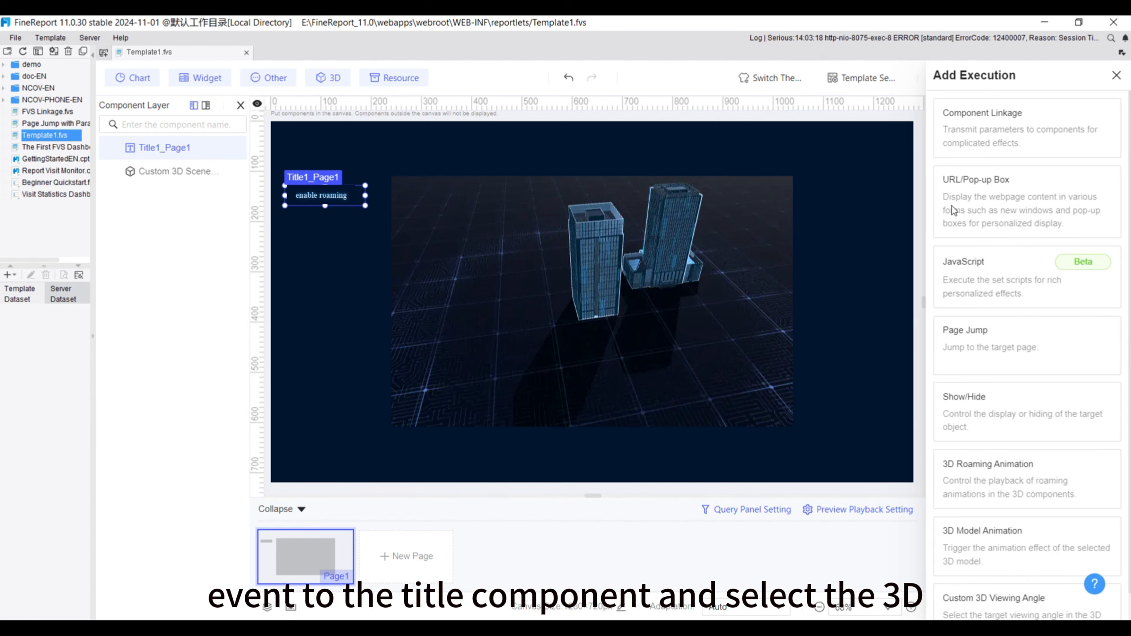
click(973, 479)
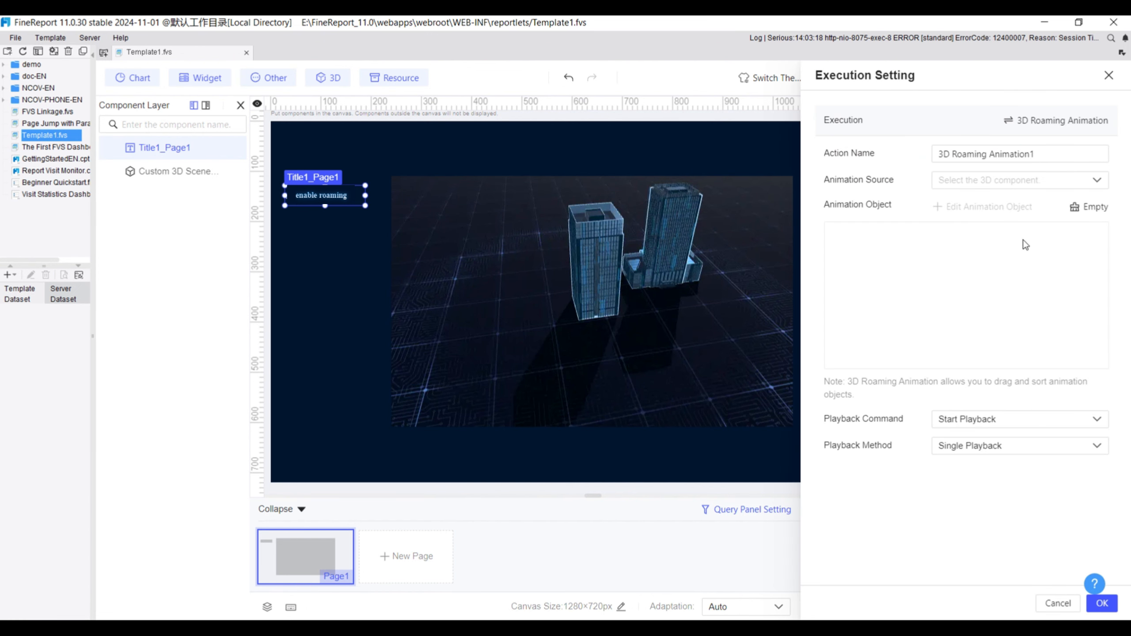
Name the action "3D Roaming Animation" and select Page1_Custom 3D Scene1_Page1 as its animation source
click(1036, 154)
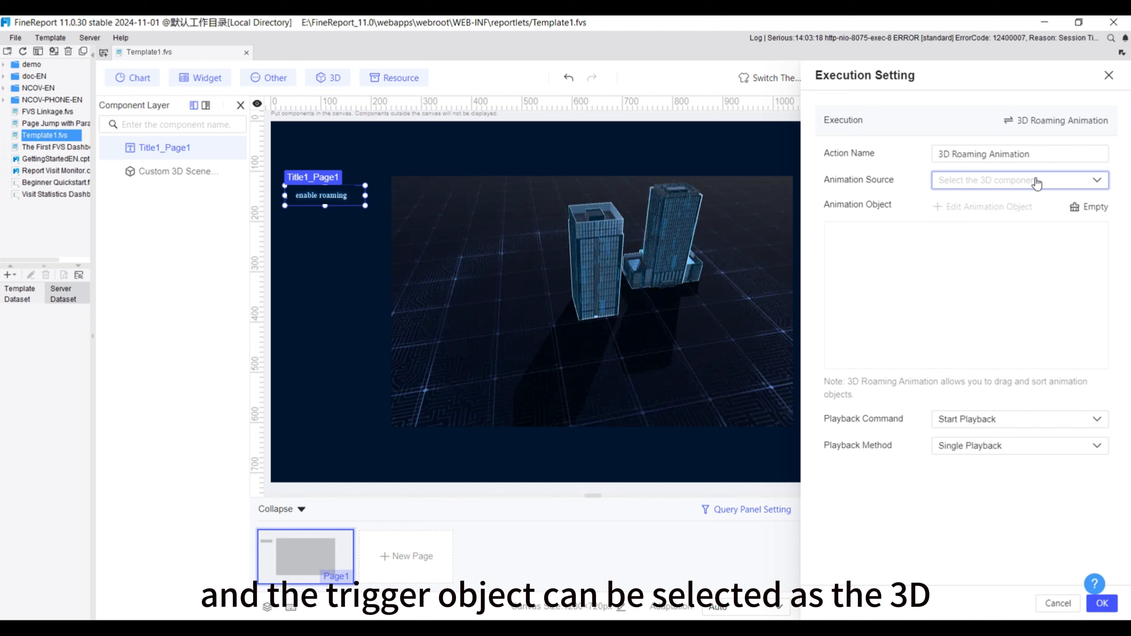
click(1097, 181)
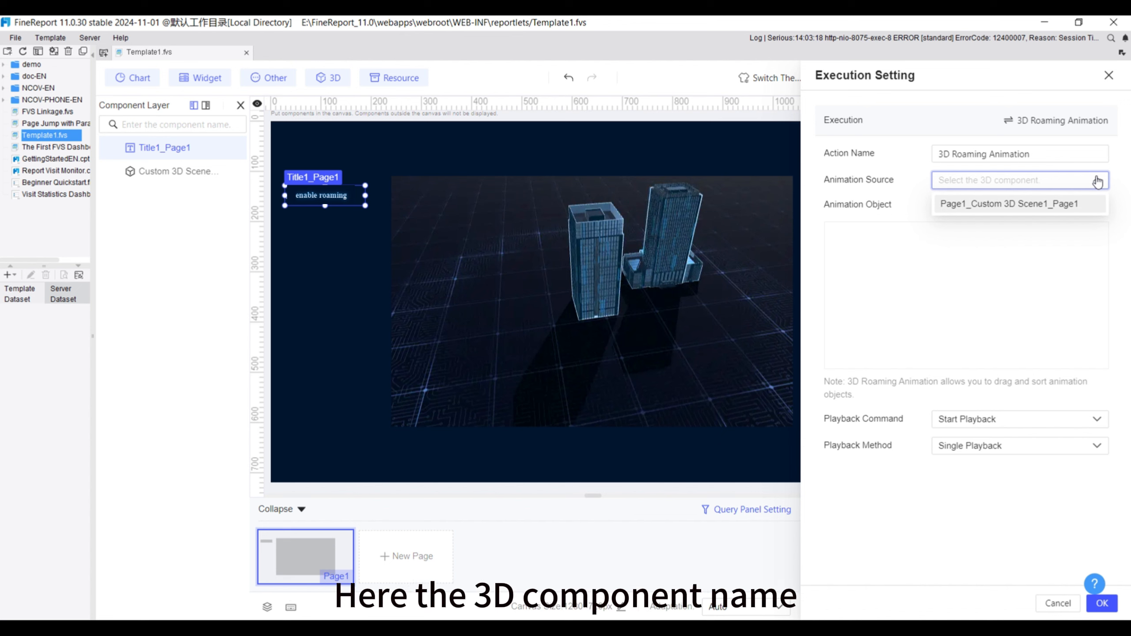
click(1064, 213)
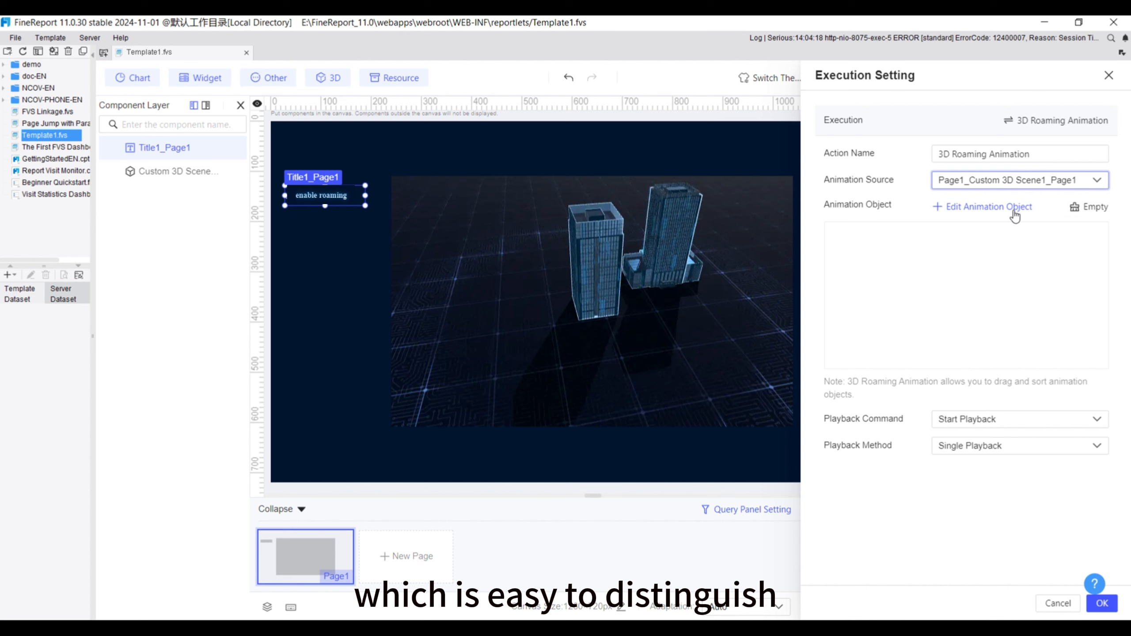
Assign Roaming Animation1 as the animation object with single playback and confirm the execution settings
click(991, 209)
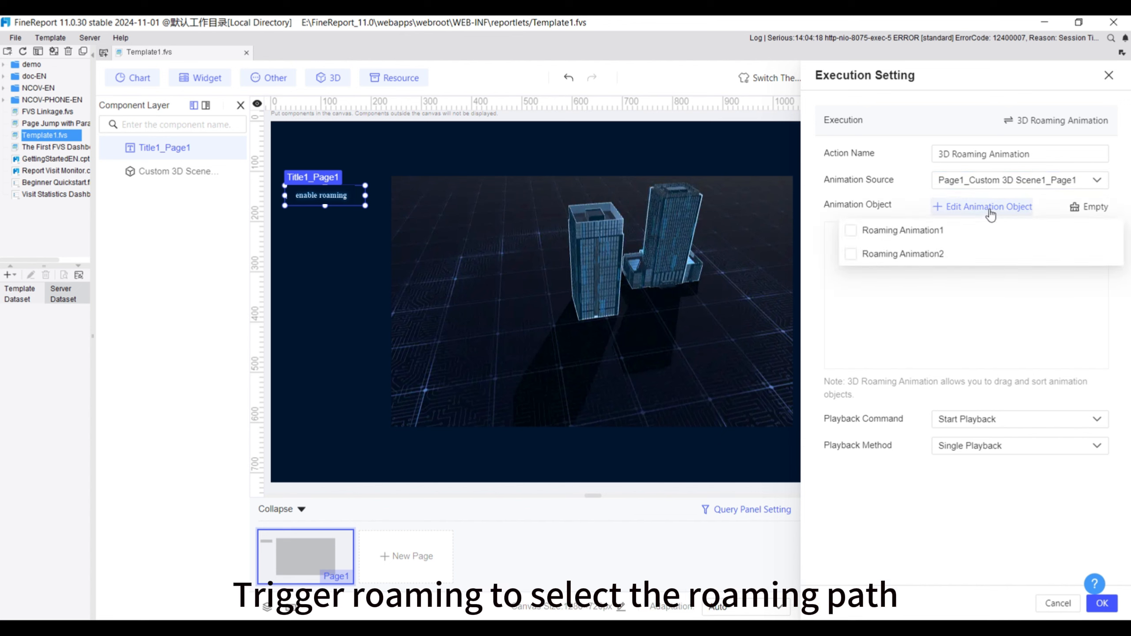
click(932, 301)
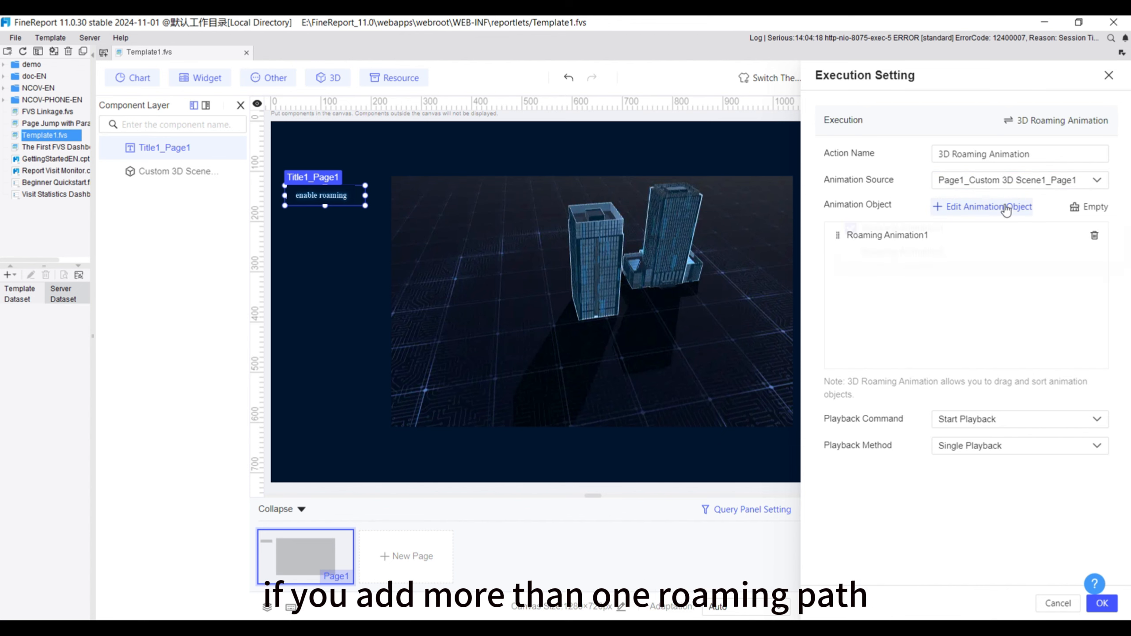
click(1007, 209)
click(940, 256)
click(1001, 279)
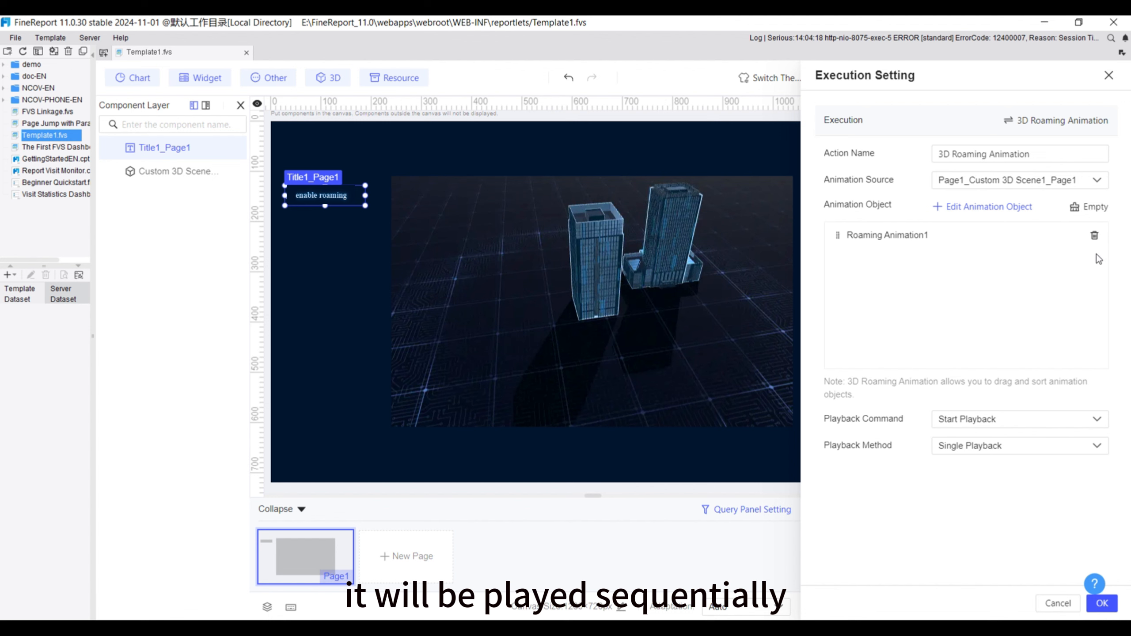
click(1102, 604)
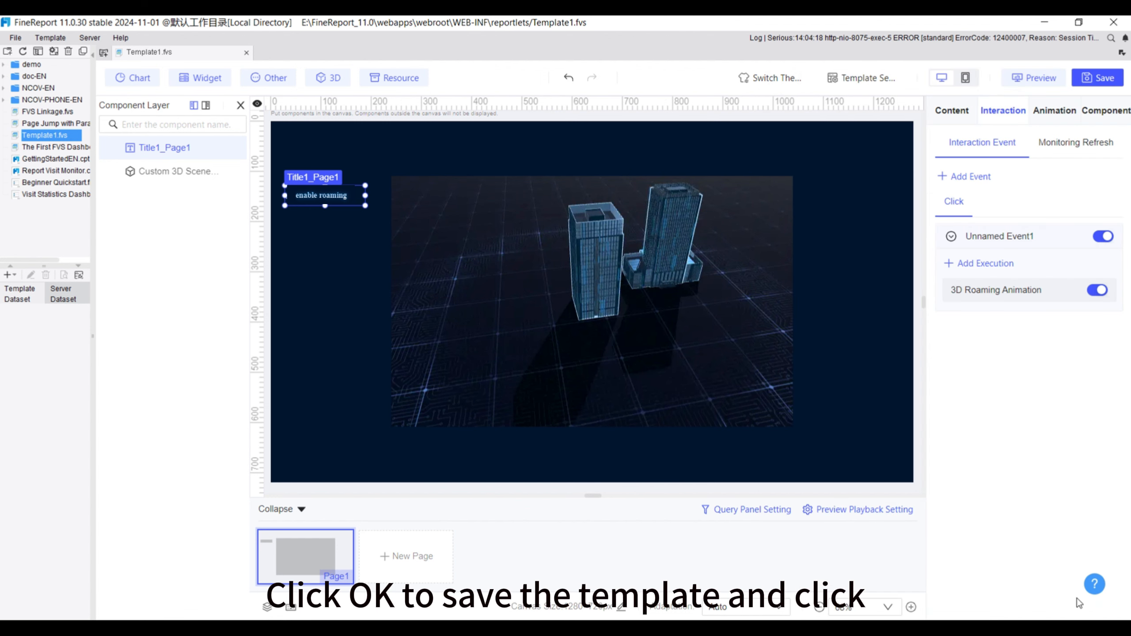
Preview the dashboard in the browser and trigger the roaming animation from the "enable roaming" title
click(1034, 78)
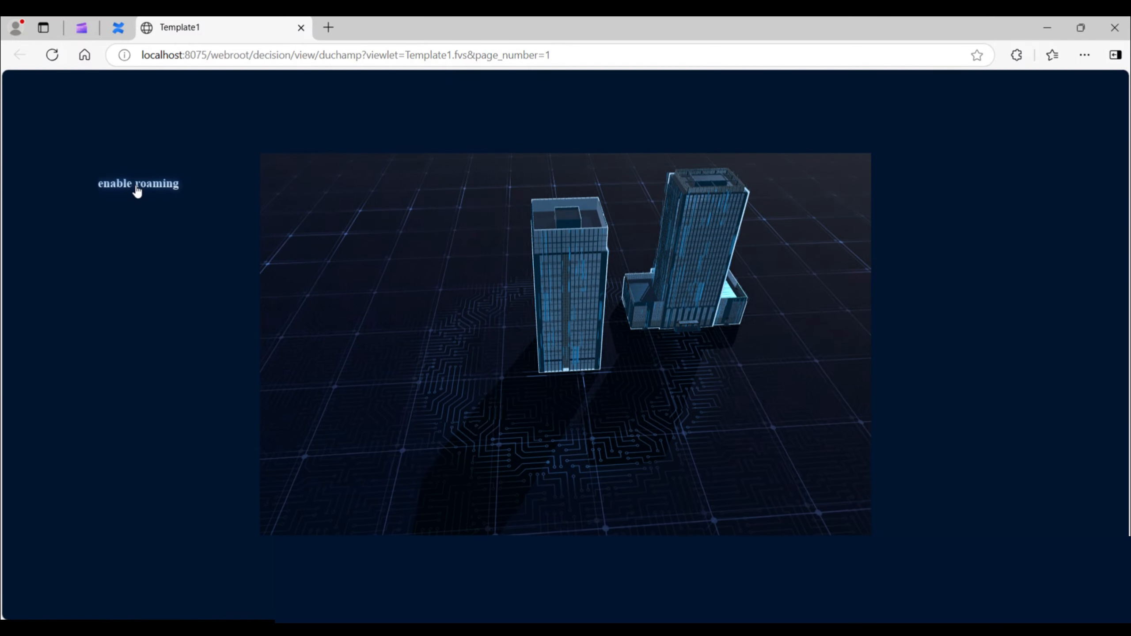
click(137, 187)
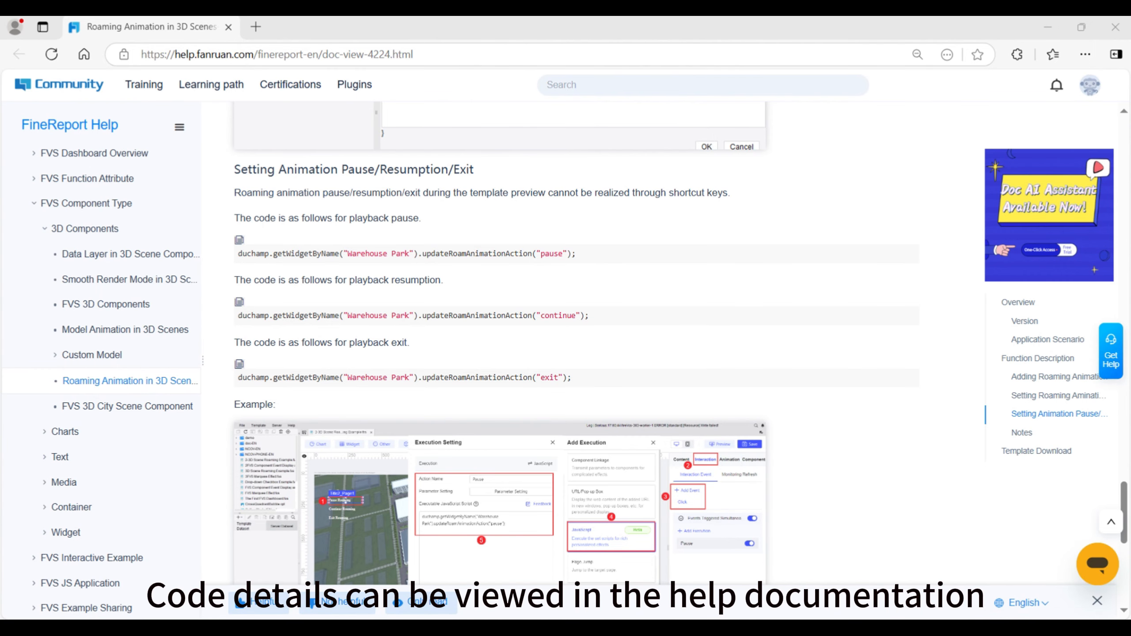
Copy the playback pause code from the help page and add a title reading "pause" below the "enable roaming" title in the FineReport designer
click(239, 242)
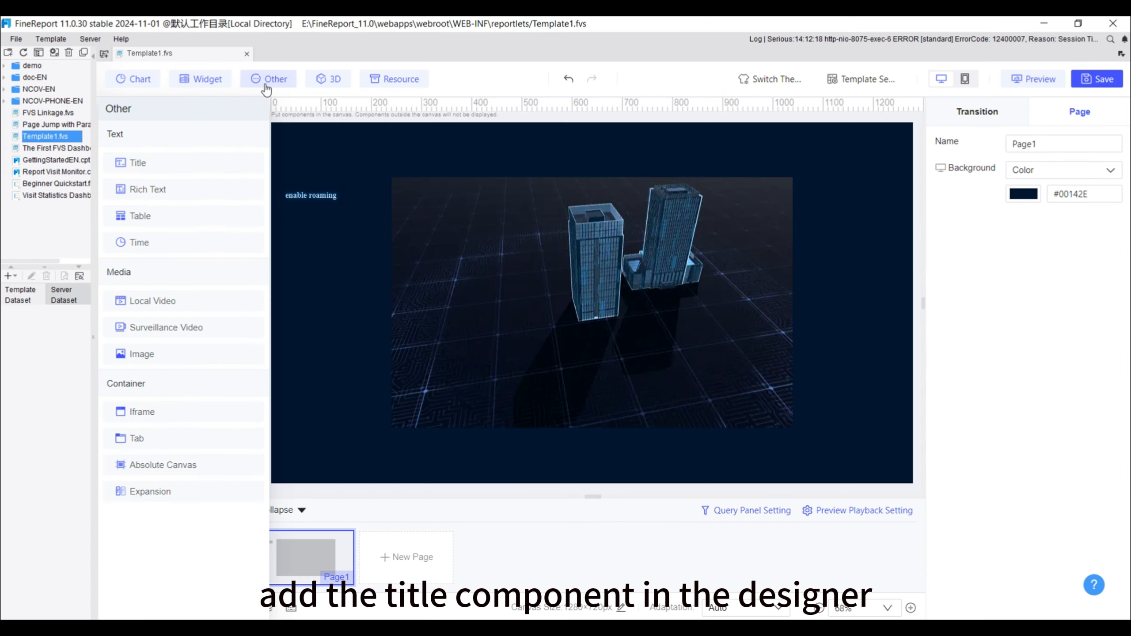
drag(138, 162, 312, 241)
drag(321, 239, 337, 246)
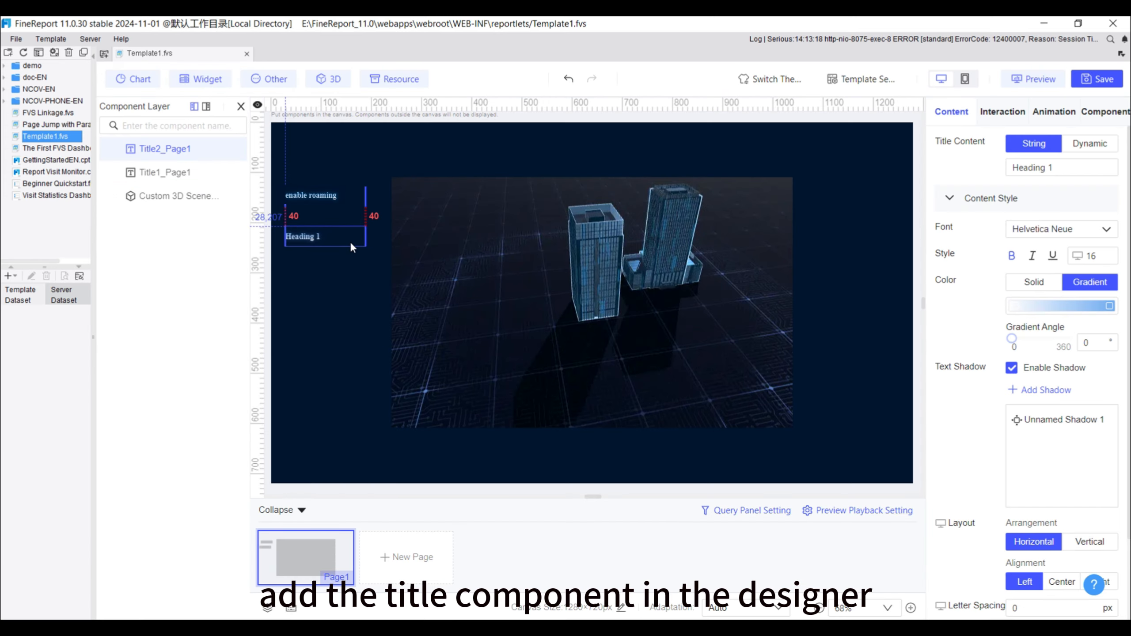
drag(1055, 168, 968, 161)
text(pause)
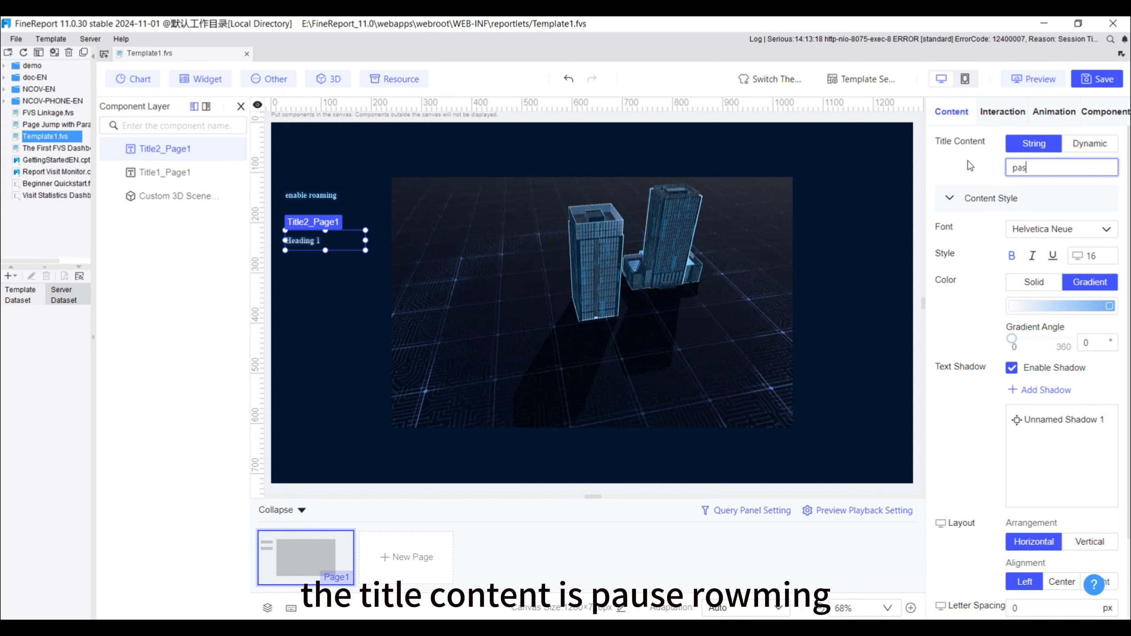
Add a click interaction event to the "pause" title with JavaScript as its execution
click(1002, 115)
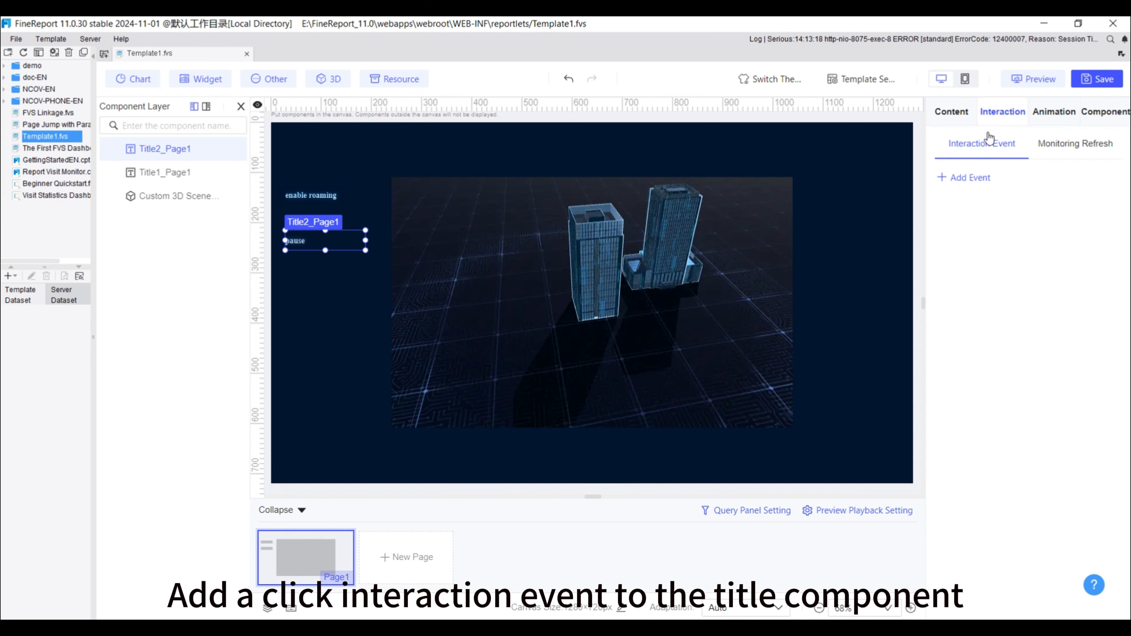
click(962, 178)
click(965, 207)
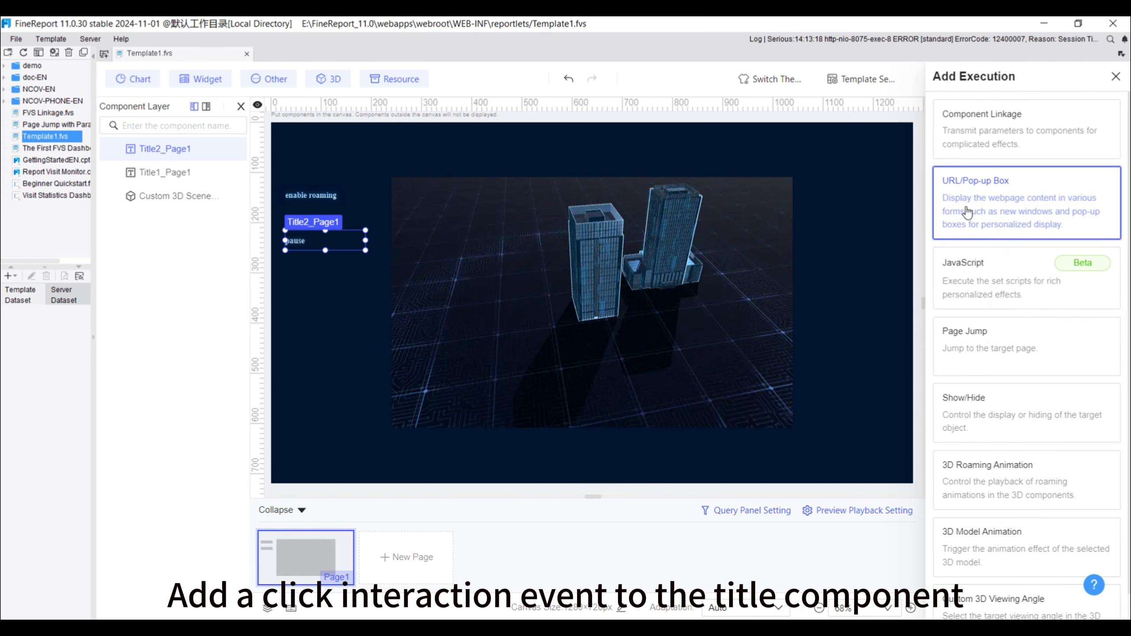
click(976, 301)
Enter the script duchamp.getWidgetByName("Custom 3D Scene1_Page1").updateRoamAnimationAction("pause"); with the component name properly quoted, and confirm the execution settings
click(931, 271)
key(ctrl+v)
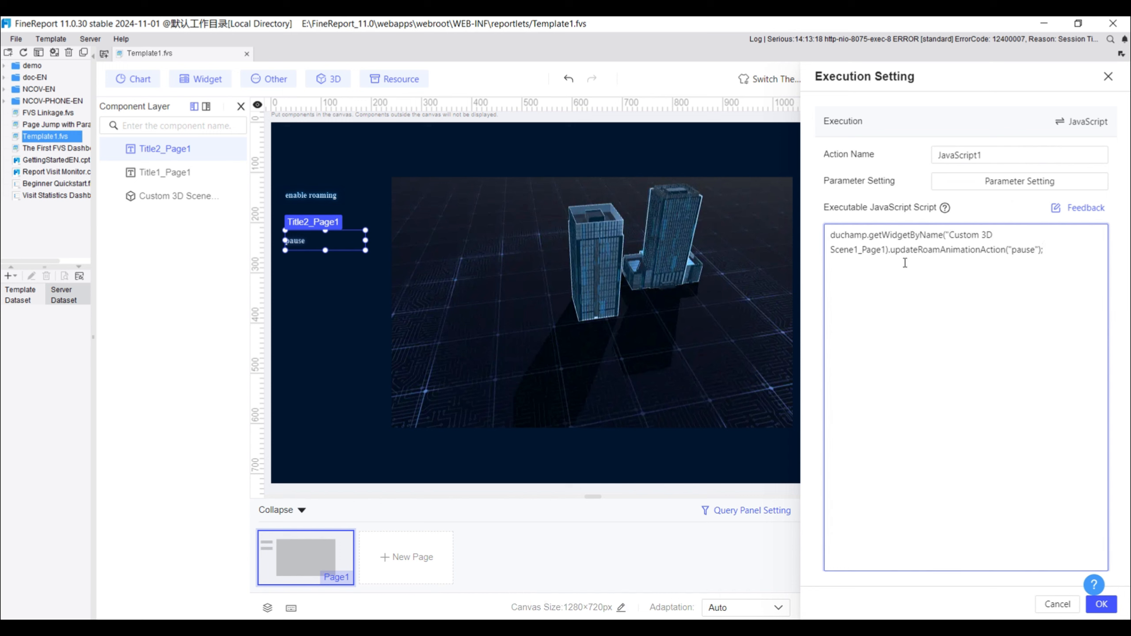
drag(886, 249, 954, 234)
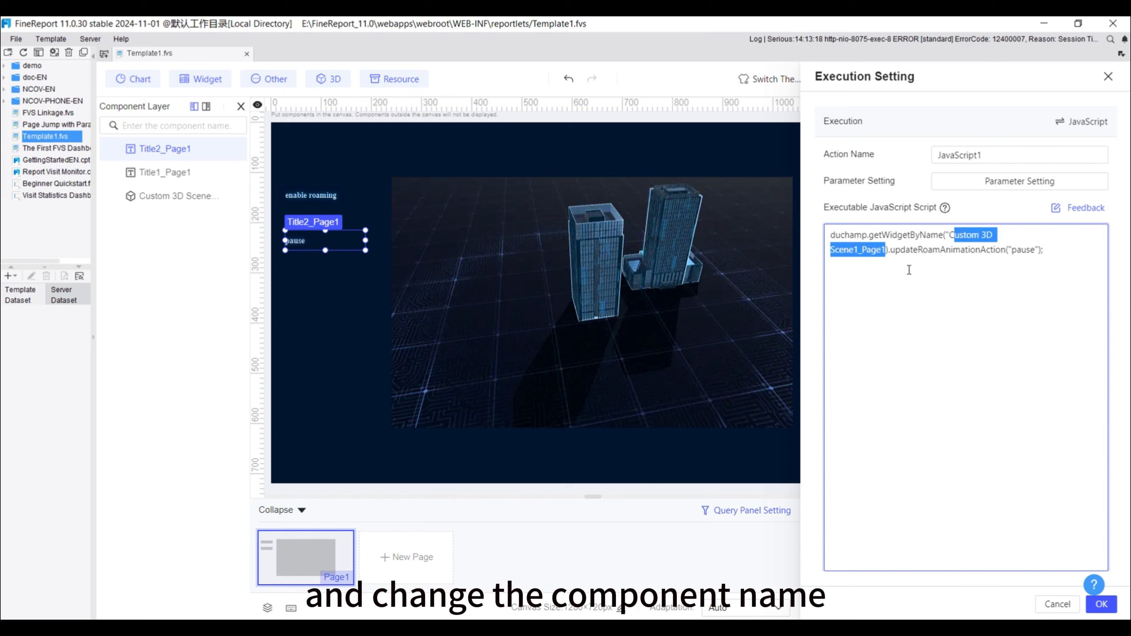
click(888, 250)
text(")
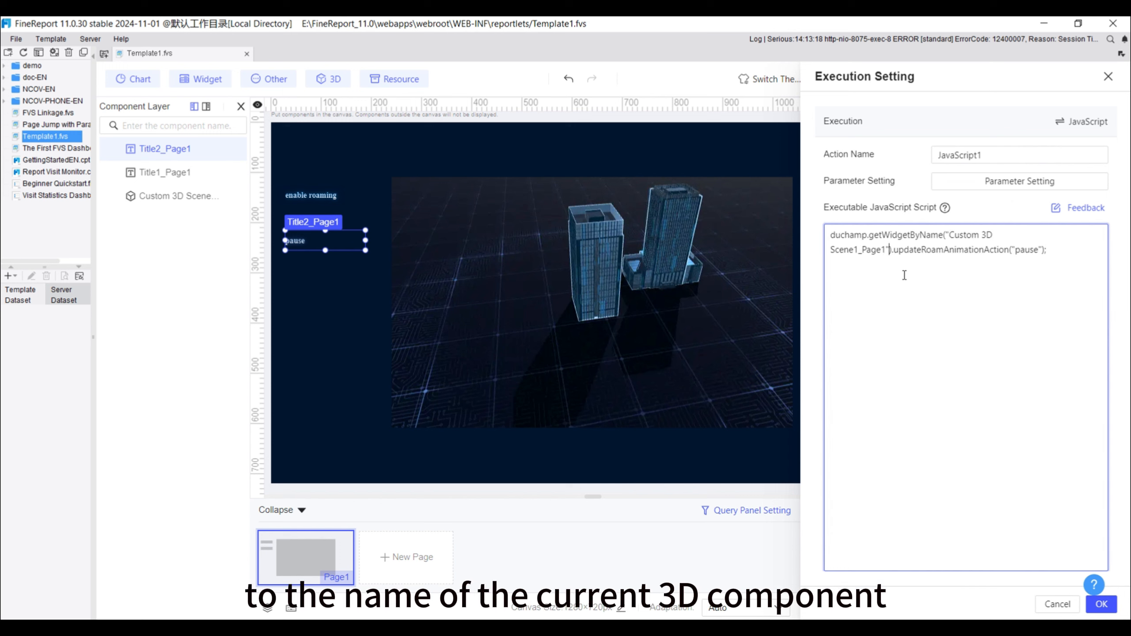
click(1102, 605)
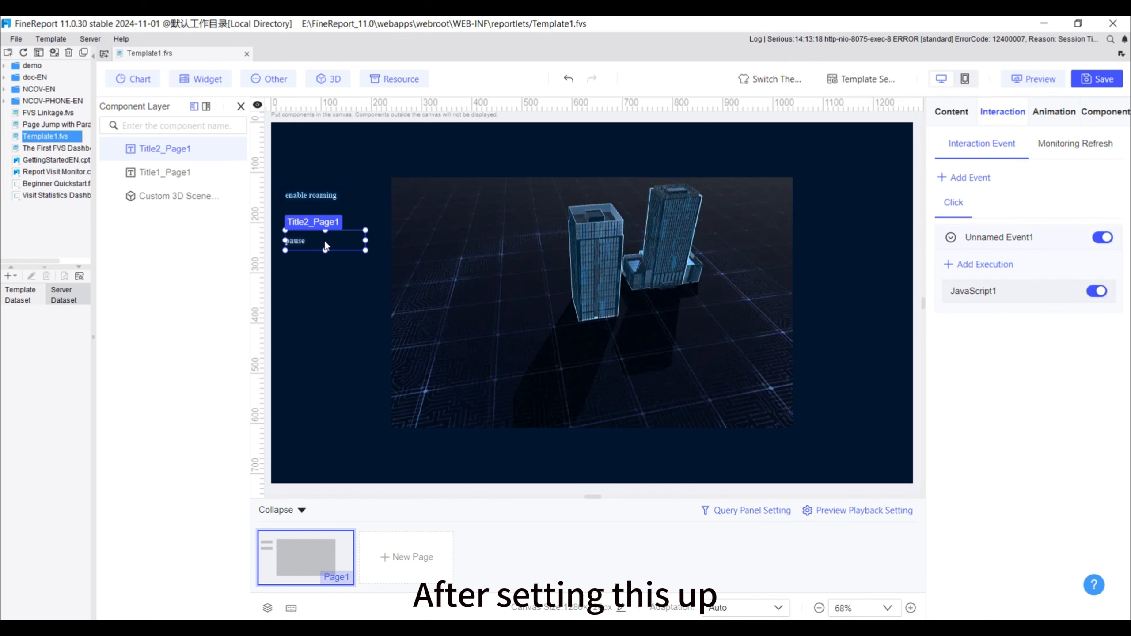
Duplicate the "pause" title twice and arrange the copies in a column below the original
key(ctrl+c)
key(ctrl+v)
key(ctrl+v)
click(358, 265)
drag(358, 256, 325, 295)
Change the first copy's title content to "continue" and its click script's action parameter to "continue"
click(331, 250)
double_click(1025, 168)
text(continue)
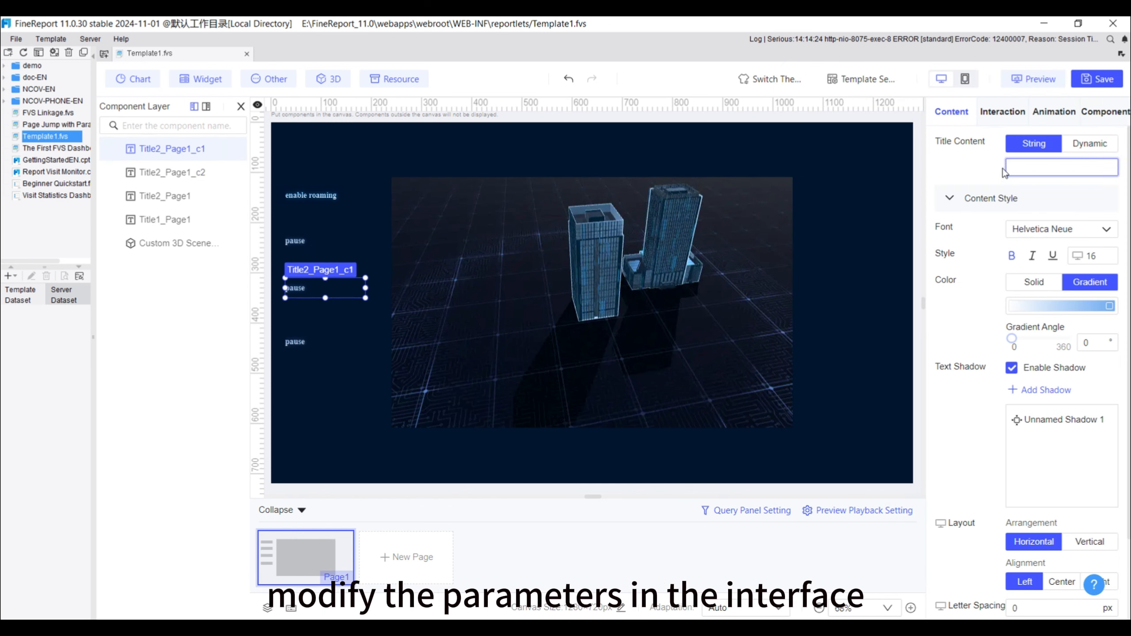
click(1002, 111)
click(1046, 293)
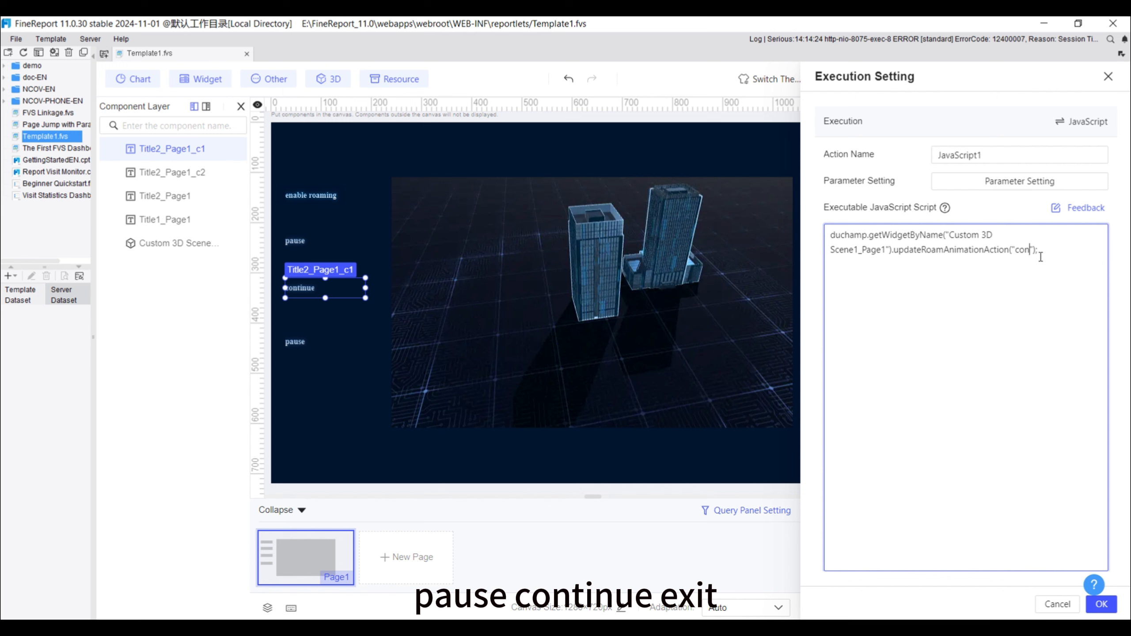
click(1102, 604)
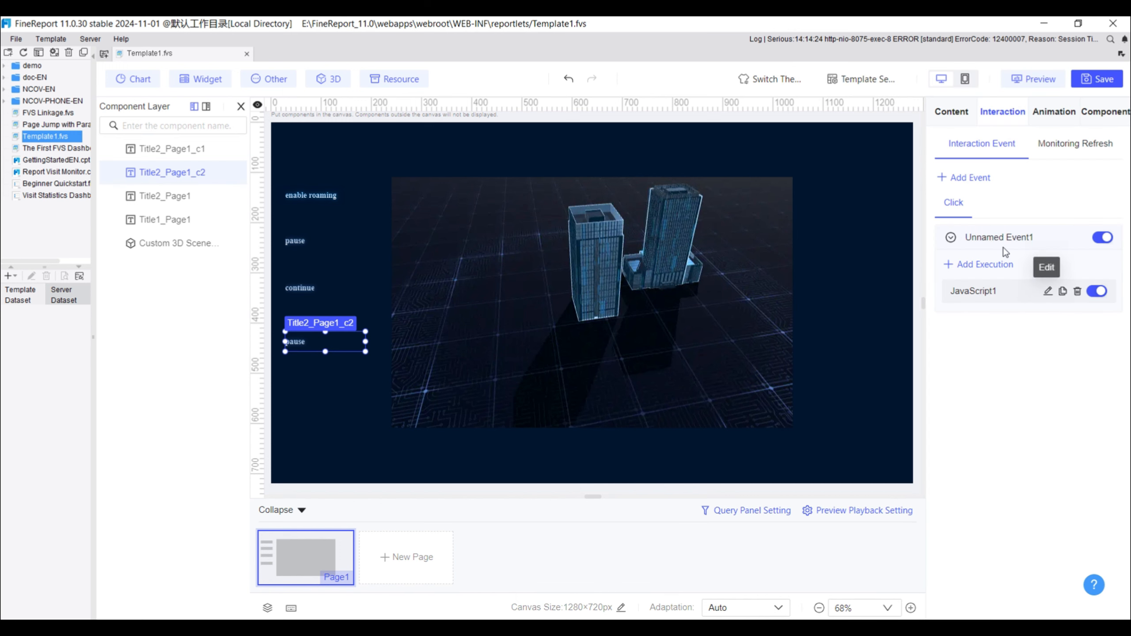
Change the lowest copy's title content to "exit" and its click script's action parameter to "exit"
click(951, 111)
click(1048, 166)
click(1003, 112)
click(1046, 293)
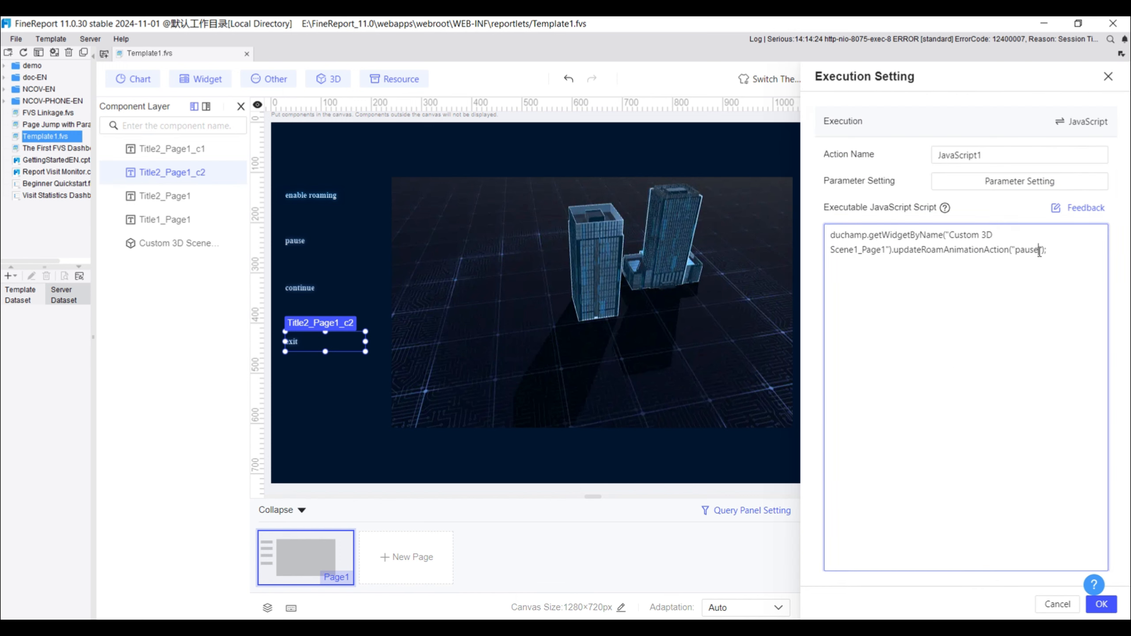
double_click(1025, 250)
text(e)
click(1101, 604)
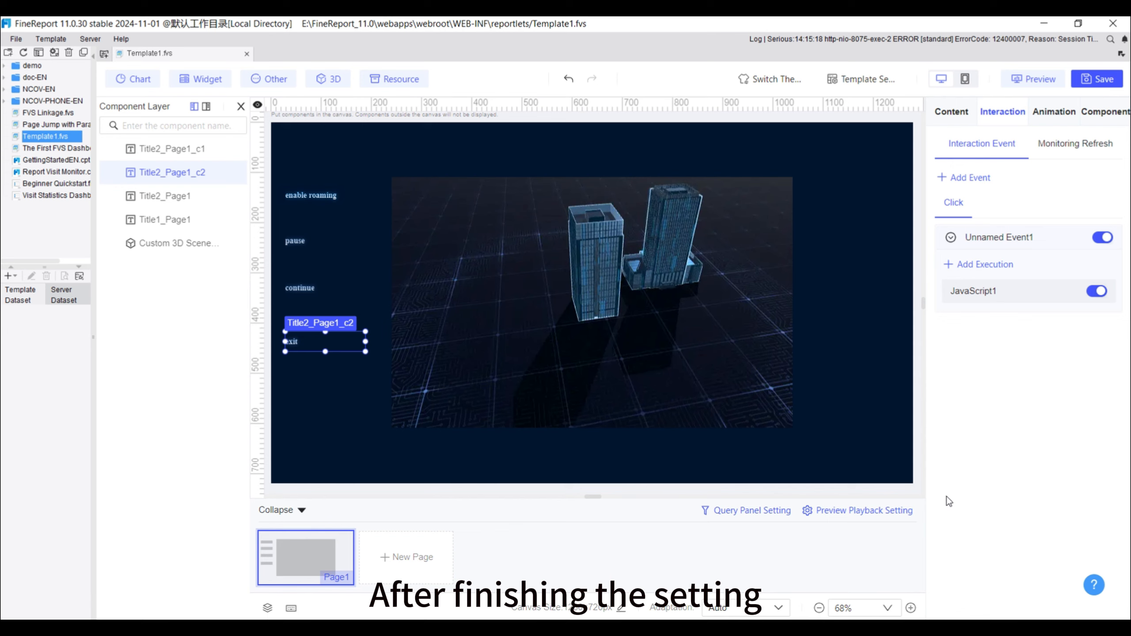
Preview the dashboard in the browser and test the roaming playback with the "enable roaming", "pause", "continue" and "exit" titles
click(878, 452)
click(1035, 79)
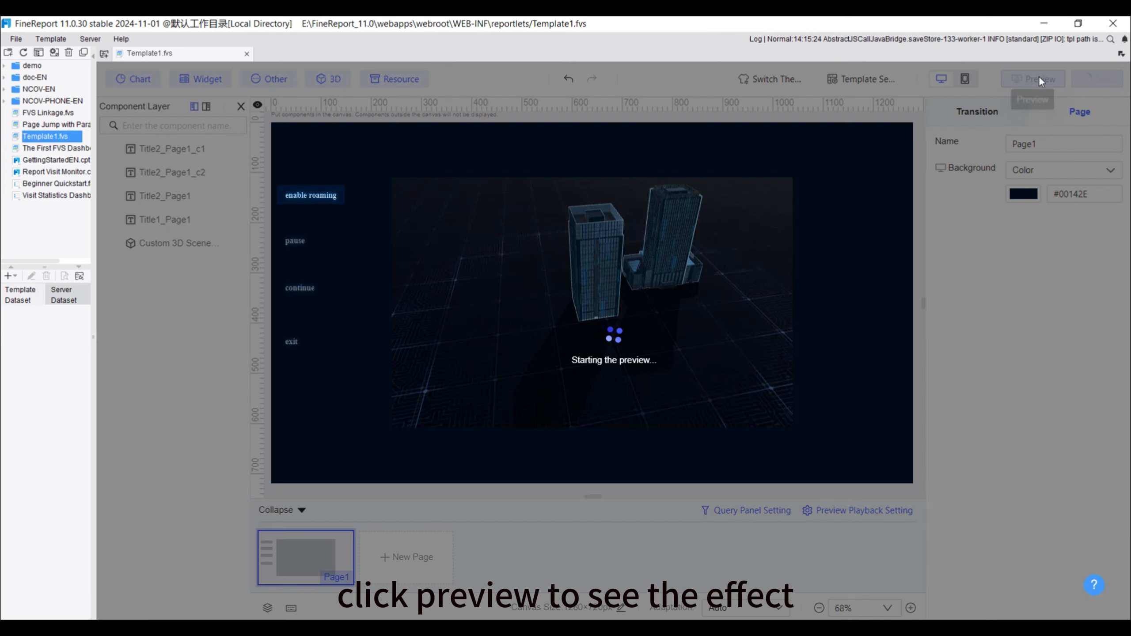
click(148, 190)
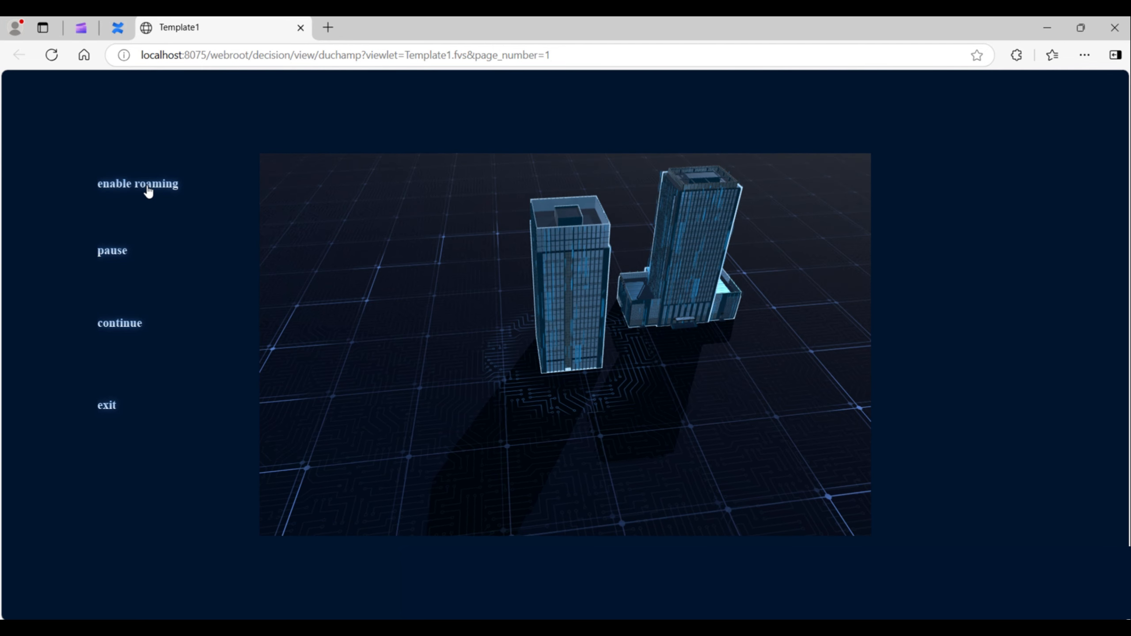
click(114, 258)
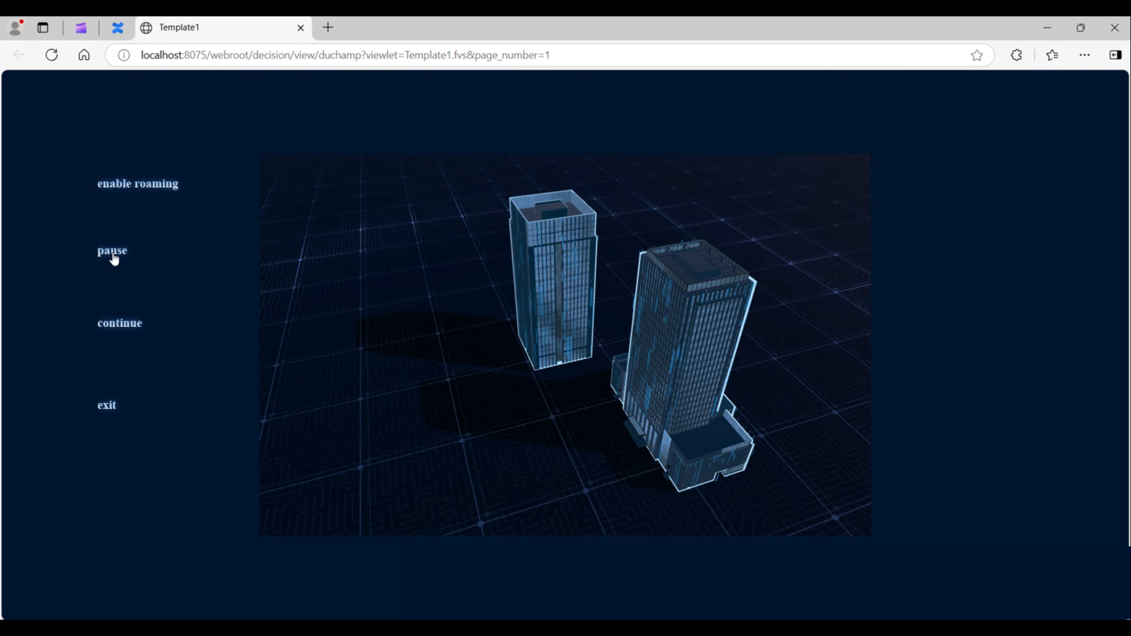
click(120, 328)
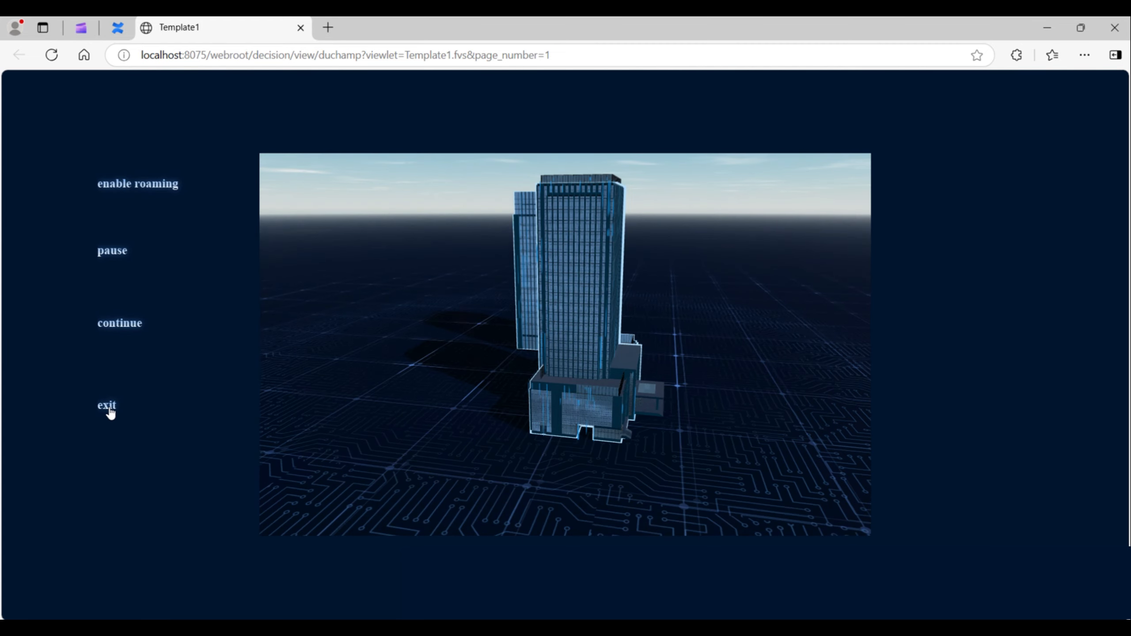
click(109, 409)
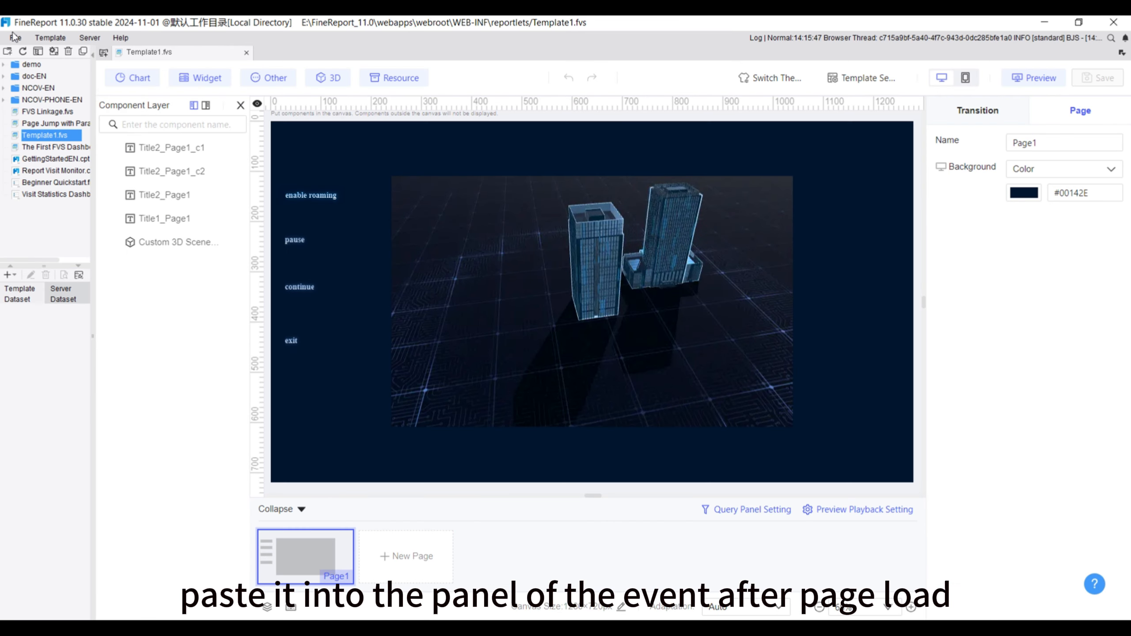
Add the single-page setTimeout playRoamAnimations code as the template's event after page load, with "Custom 3D Scene1_Page1" as the component name
click(50, 38)
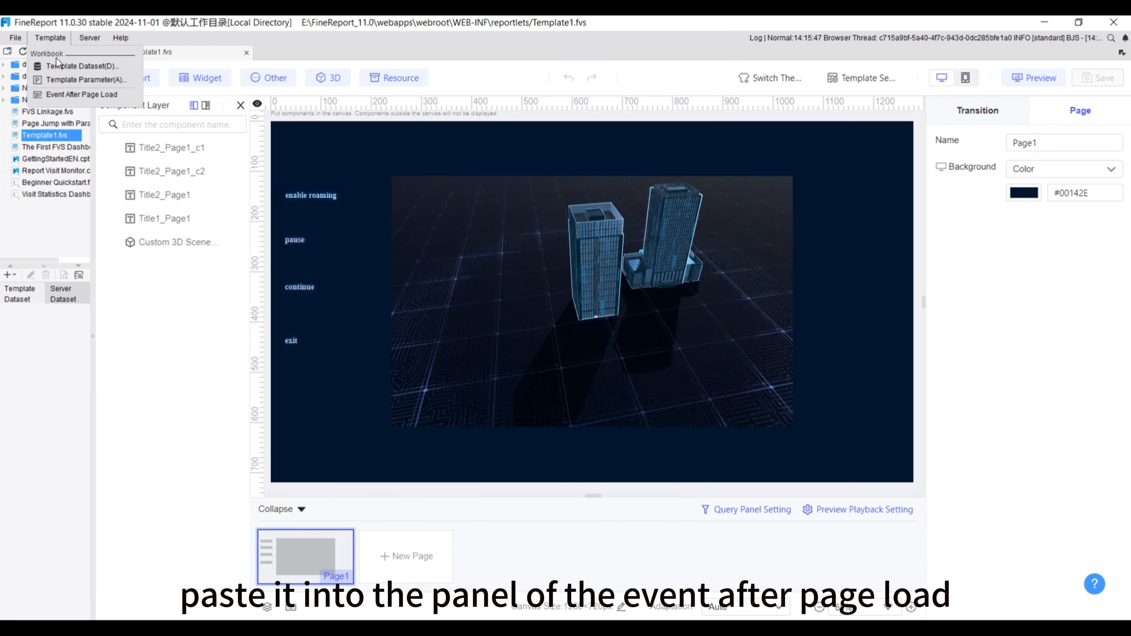
click(81, 94)
key(ctrl+v)
click(582, 227)
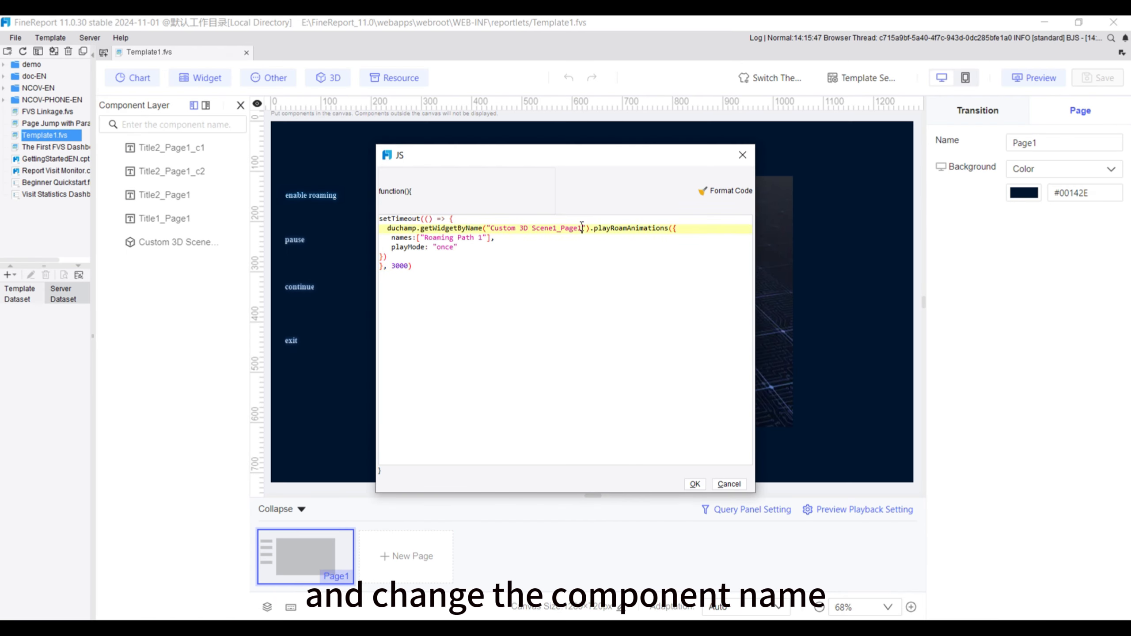
drag(582, 227, 490, 227)
key(ctrl+v)
click(695, 484)
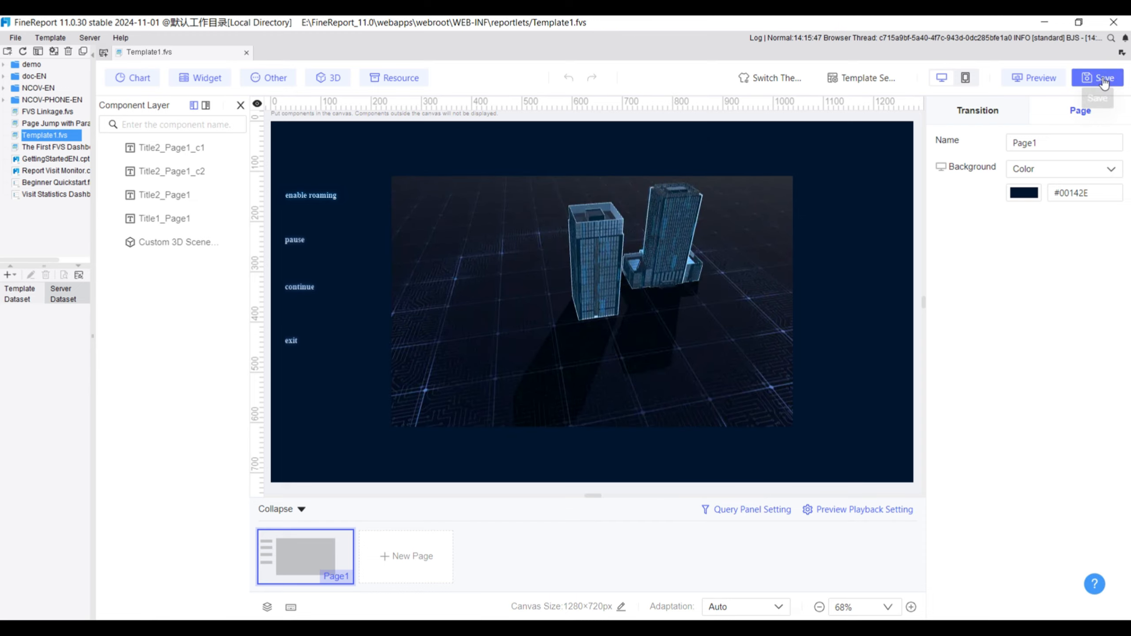
Save the template and preview it in the browser to check the roaming animation after page load
click(1104, 81)
click(1043, 83)
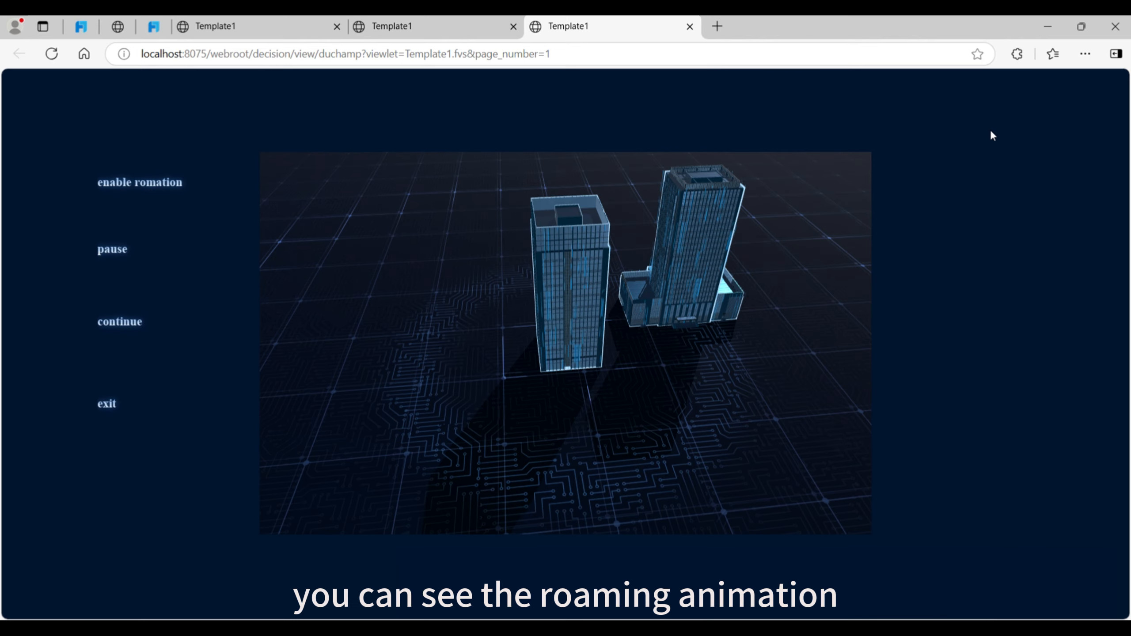